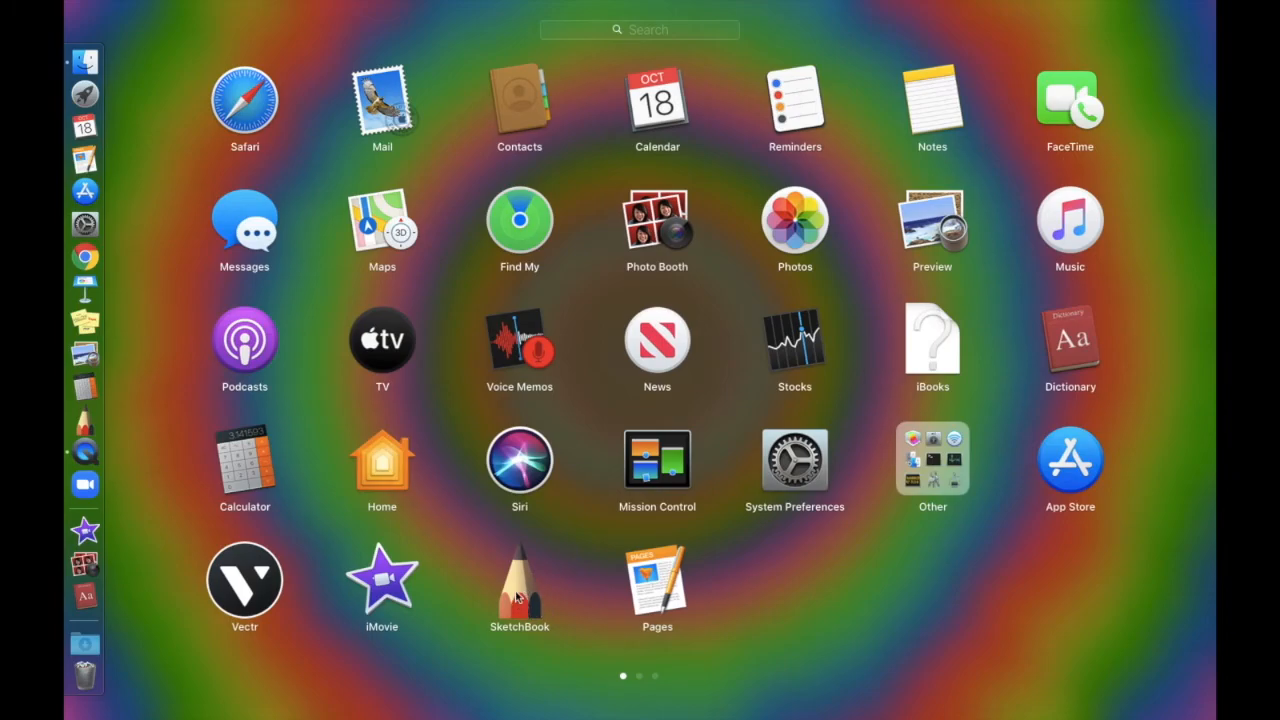
Launch SketchBook from Launchpad, then search 'sketchbook' in Spotlight
{"action": "left_click", "coordinate": [508, 595]}
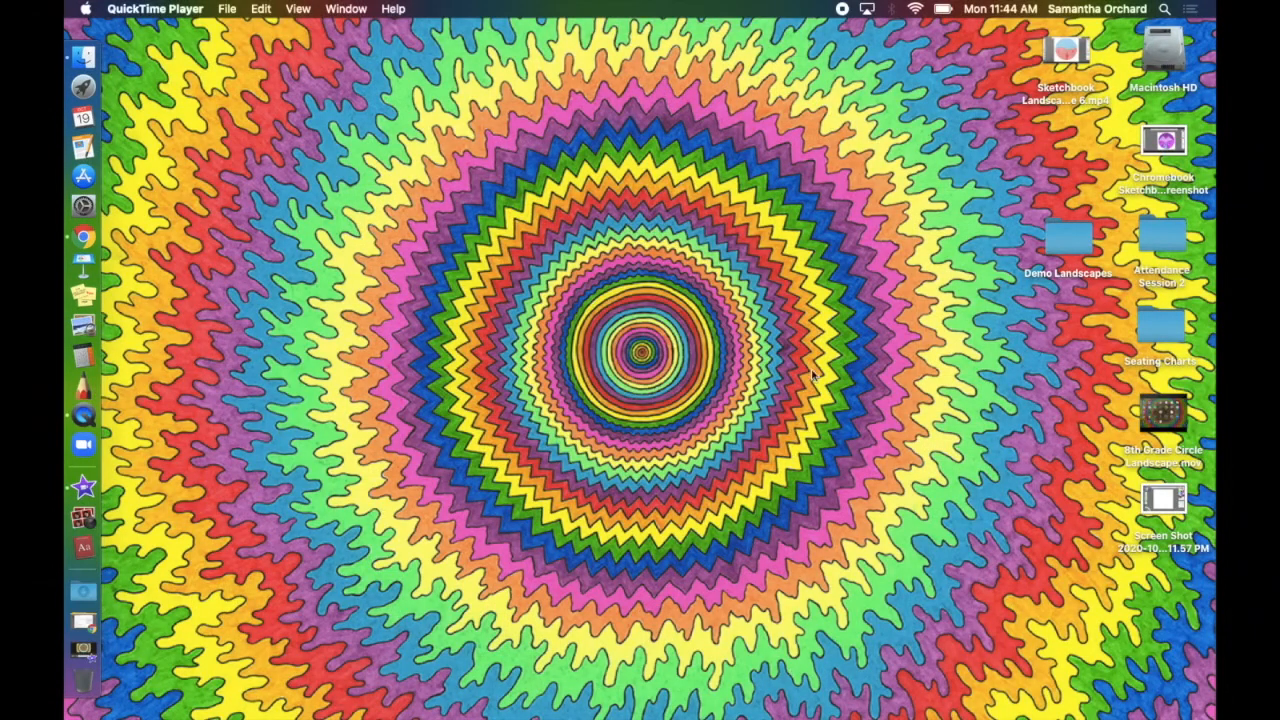
{"action": "left_click", "coordinate": [1164, 9]}
{"action": "type", "text": "sk"}
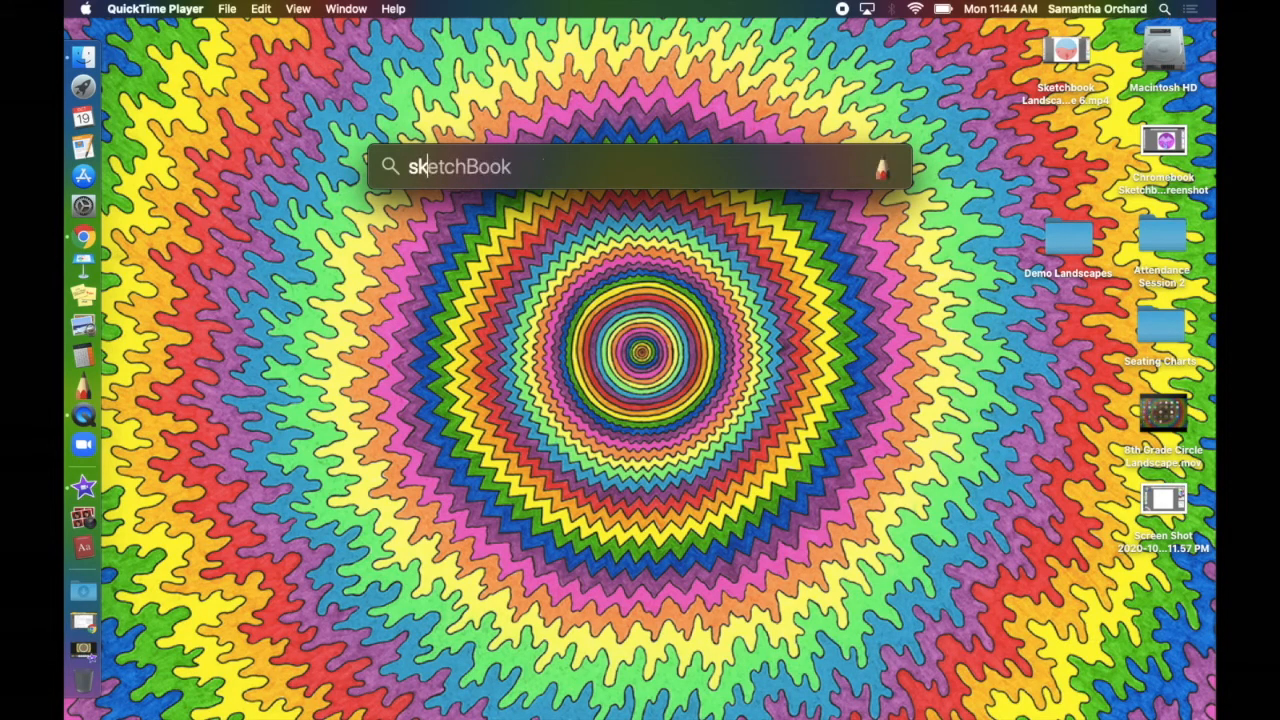
{"action": "type", "text": "etchbook"}
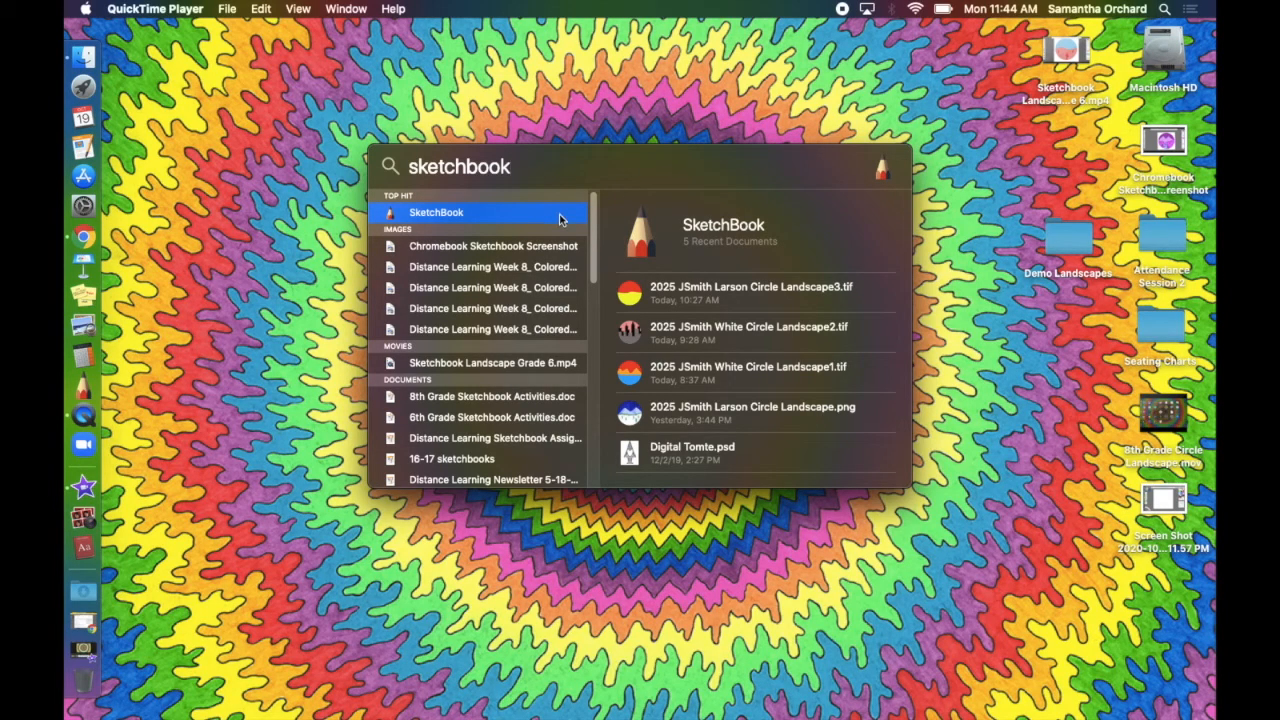
{"action": "key", "text": "super+a"}
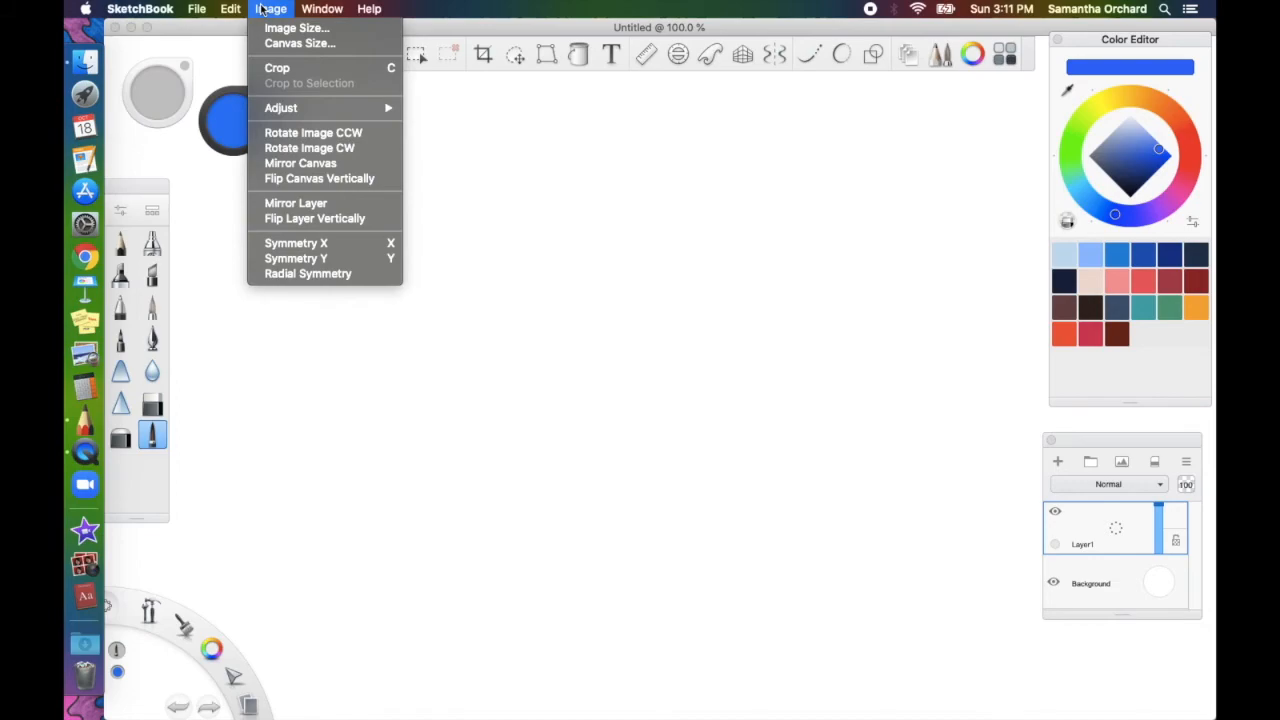
Set the canvas size to 1080 × 1080 pixels
{"action": "left_click", "coordinate": [299, 43]}
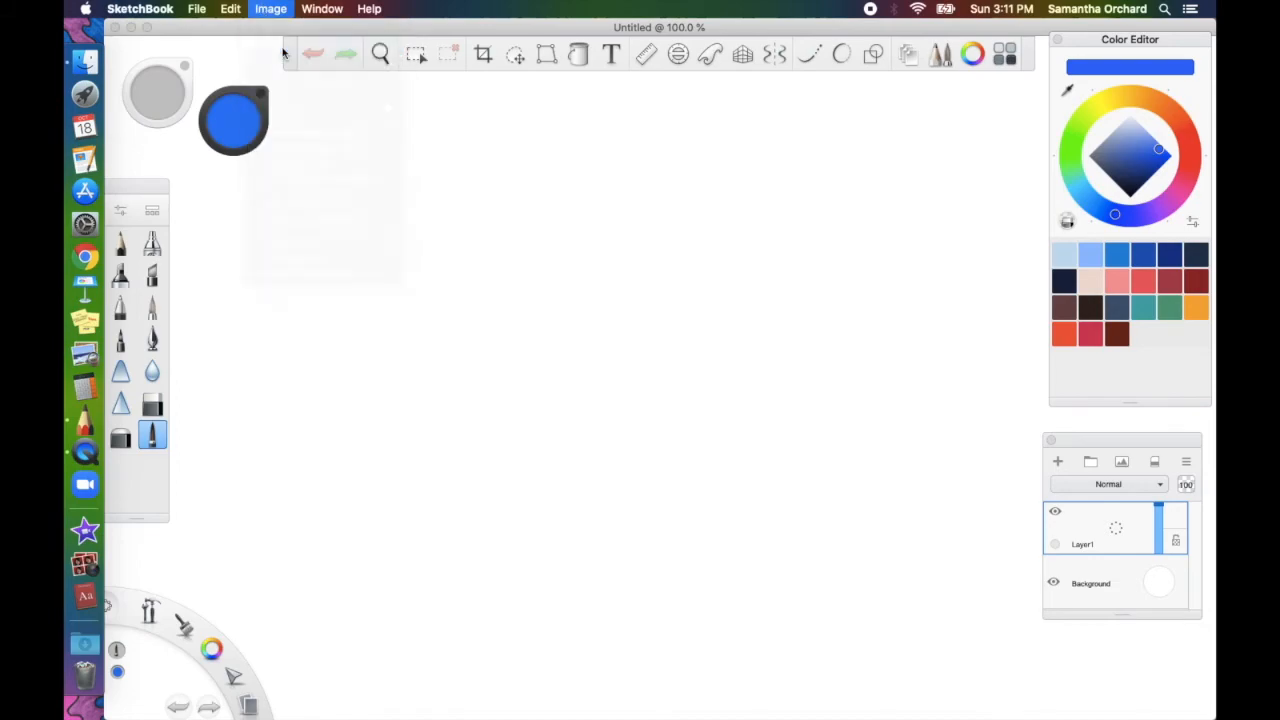
{"action": "type", "text": "1080"}
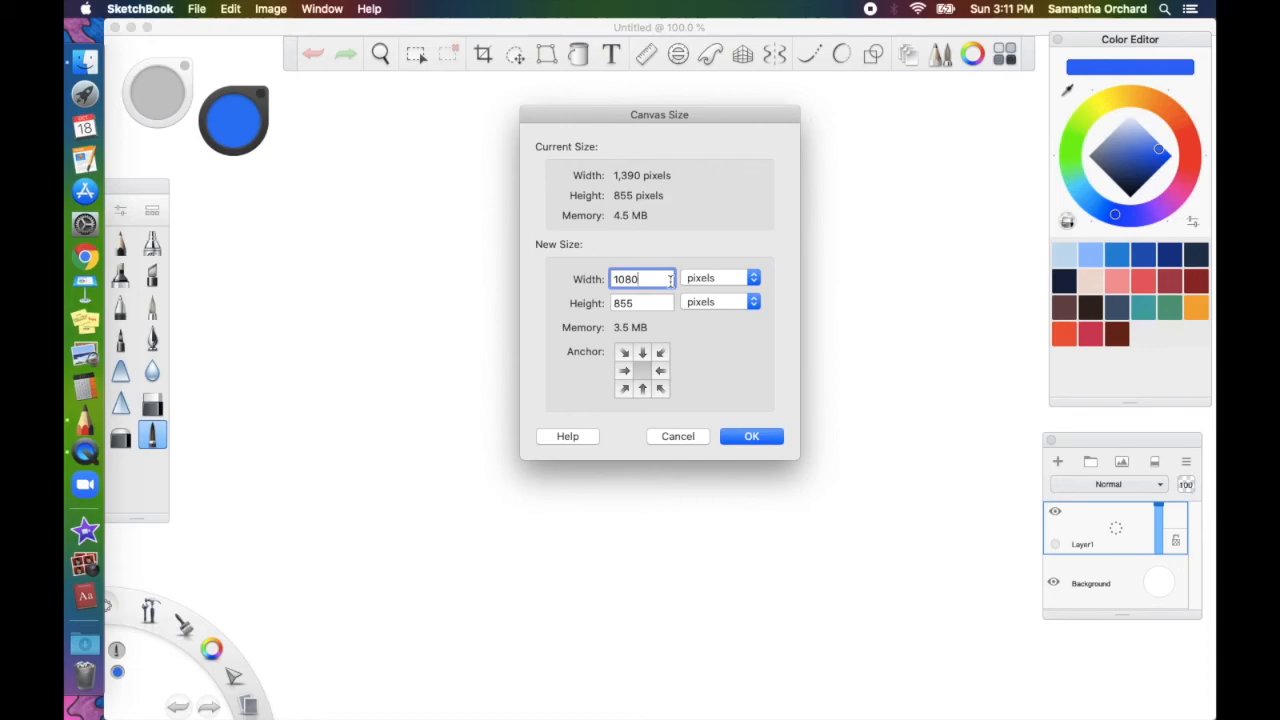
{"action": "key", "text": "Tab"}
{"action": "type", "text": "1080"}
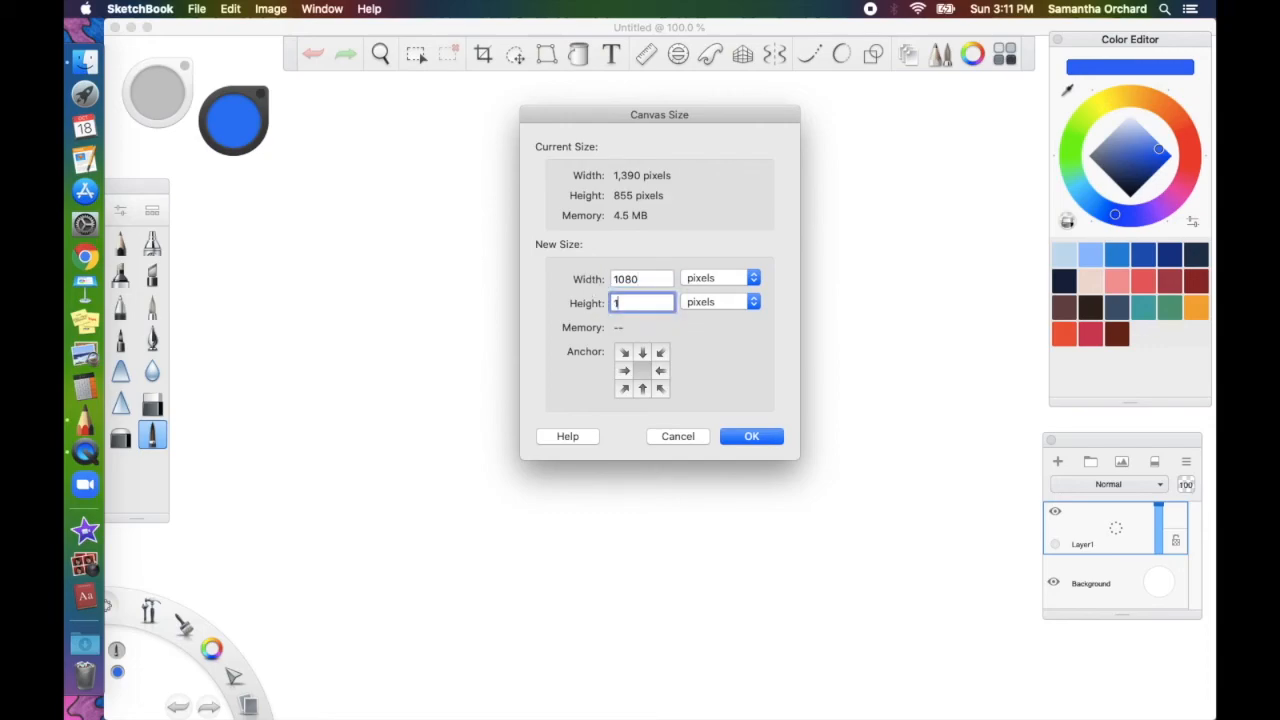
{"action": "left_click", "coordinate": [769, 439]}
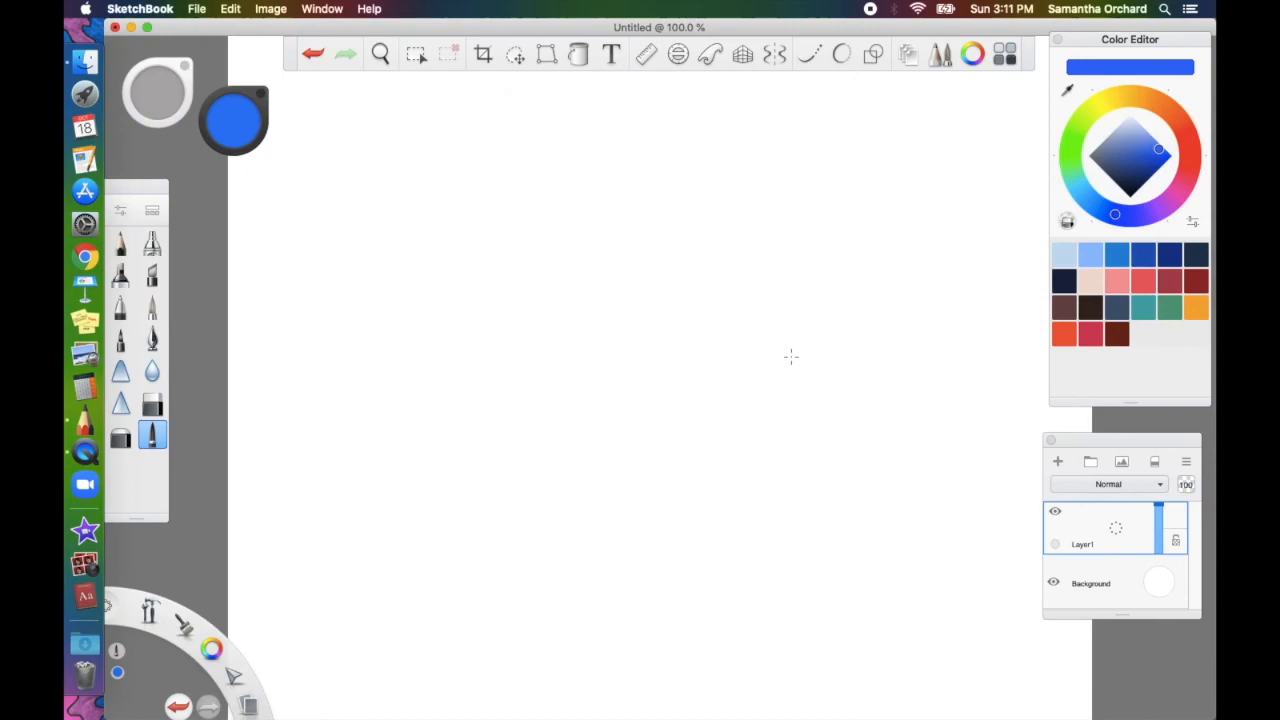
Scroll and pan the view so the whole square canvas fits with a grey margin
{"action": "scroll", "coordinate": [811, 342], "scroll_direction": "down", "scroll_amount": 5}
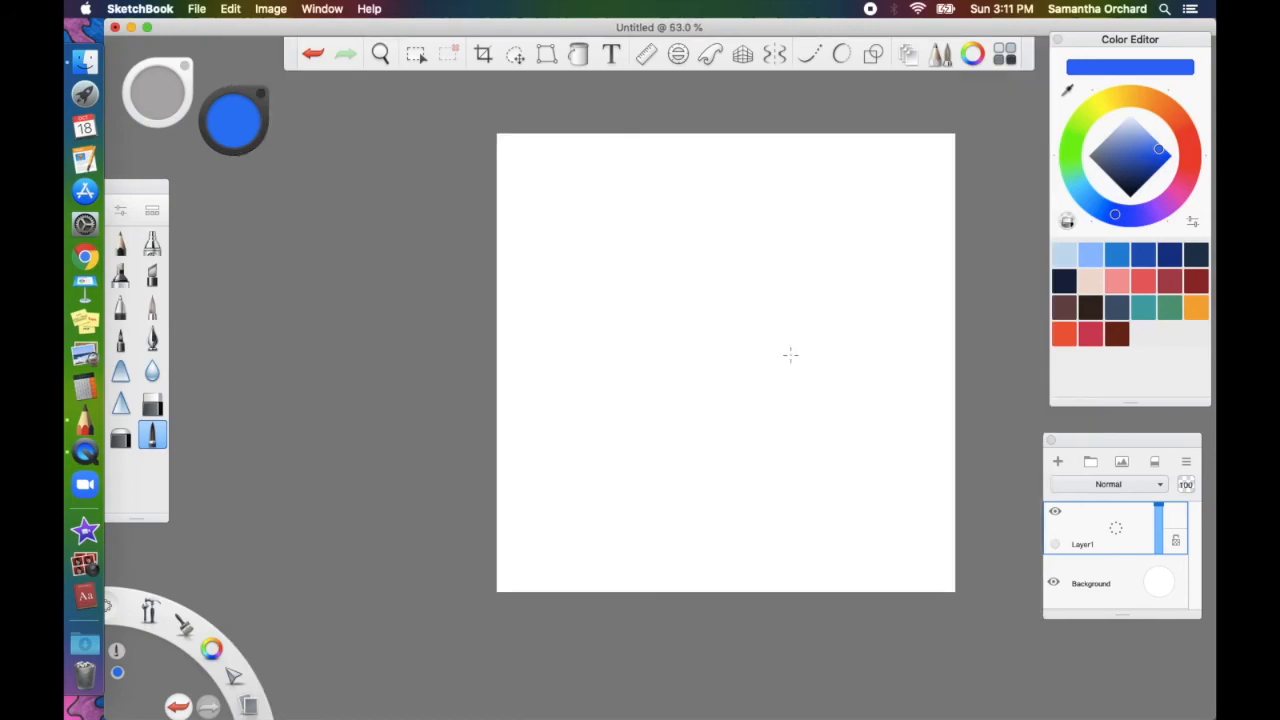
{"action": "scroll", "coordinate": [790, 354], "scroll_direction": "right", "scroll_amount": 5}
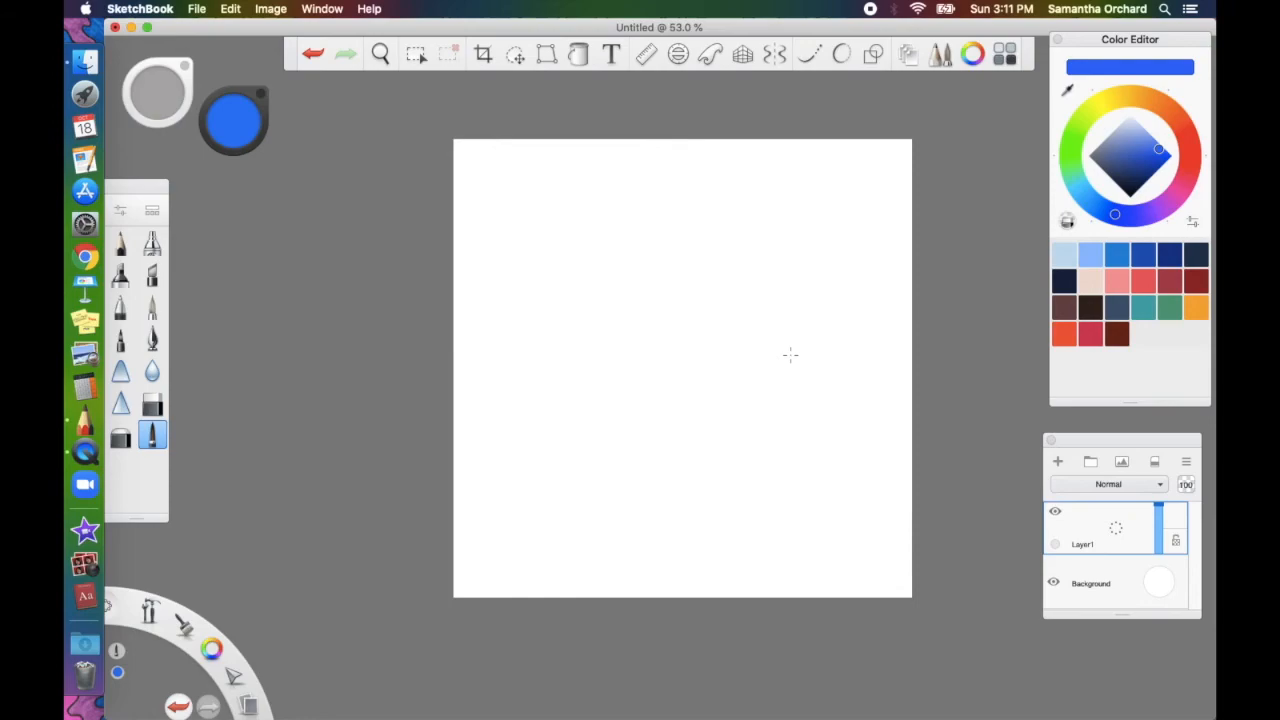
{"action": "scroll", "coordinate": [790, 354], "scroll_direction": "right", "scroll_amount": 2}
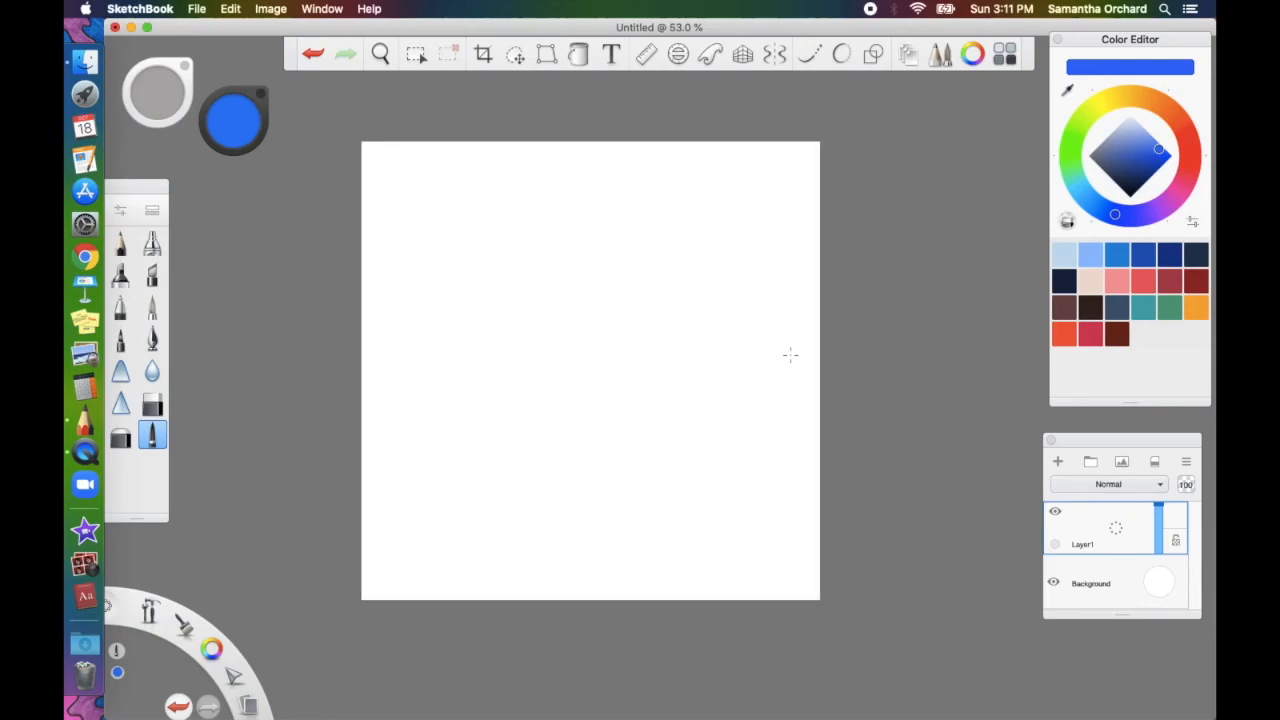
{"action": "scroll", "coordinate": [809, 354], "scroll_direction": "left", "scroll_amount": 2}
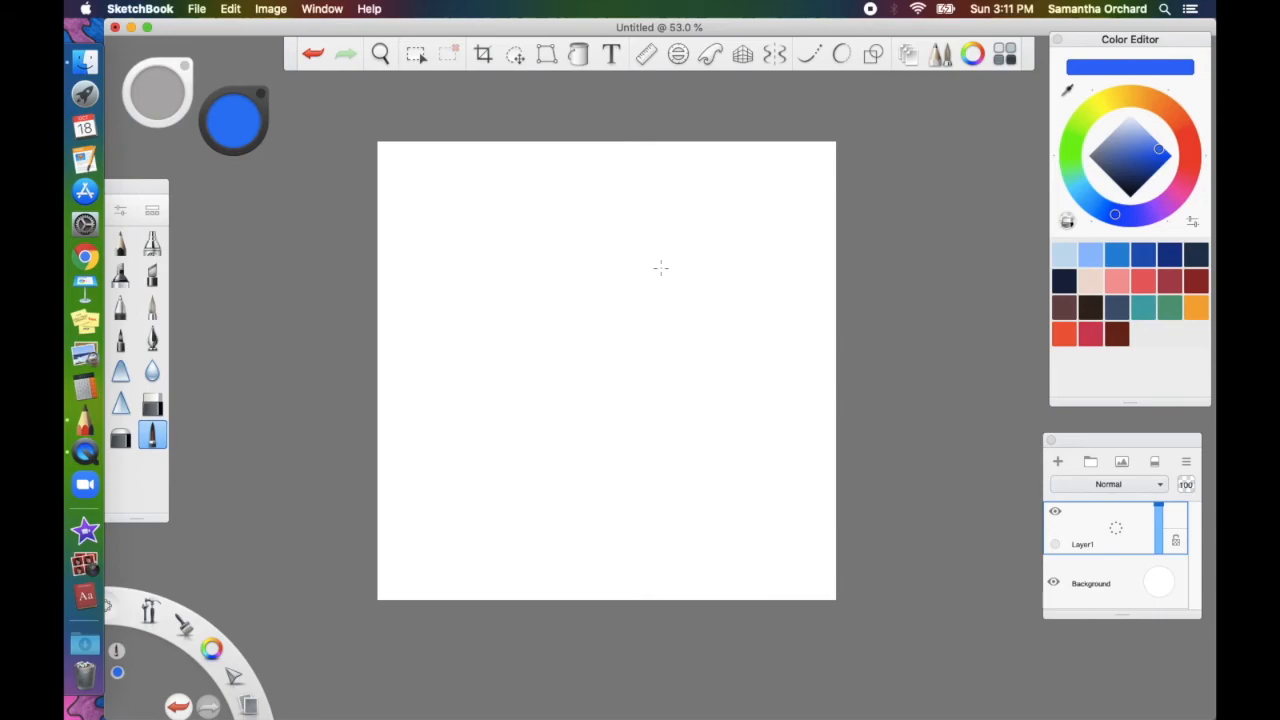
{"action": "scroll", "coordinate": [663, 264], "scroll_direction": "up", "scroll_amount": 1}
{"action": "scroll", "coordinate": [663, 264], "scroll_direction": "up", "scroll_amount": 3}
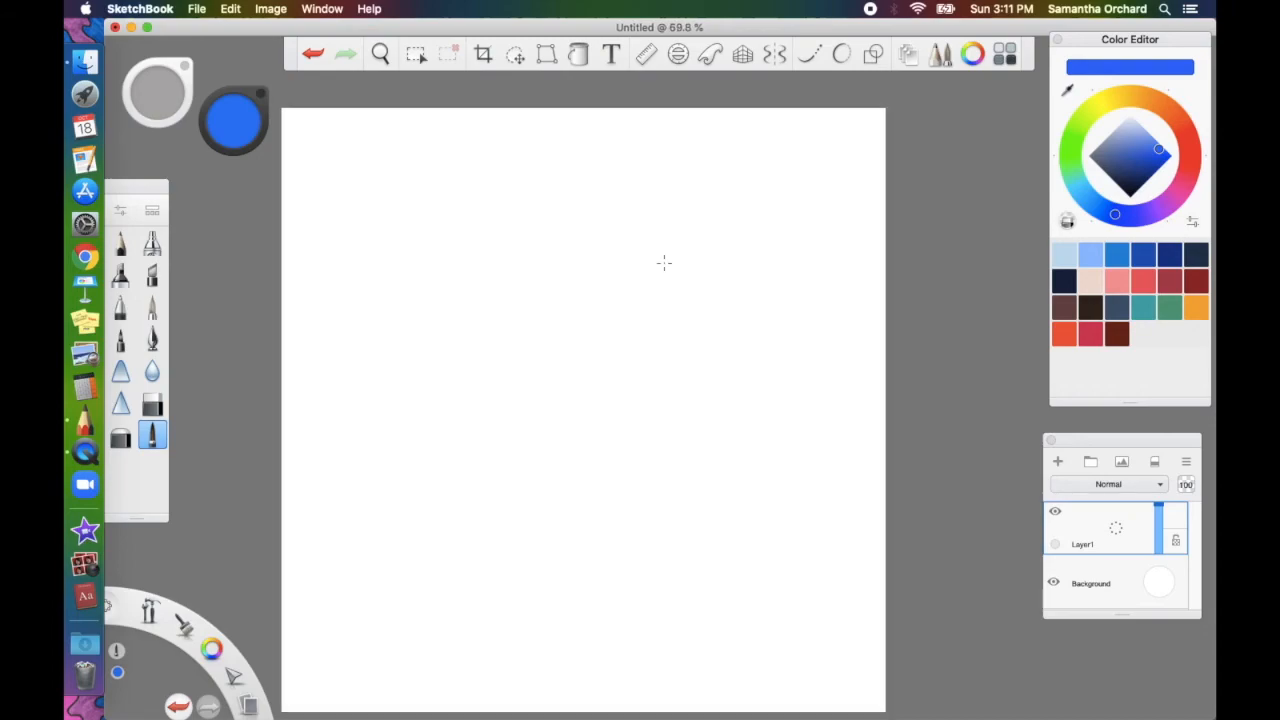
{"action": "scroll", "coordinate": [663, 263], "scroll_direction": "down", "scroll_amount": 2}
{"action": "scroll", "coordinate": [664, 262], "scroll_direction": "left", "scroll_amount": 2}
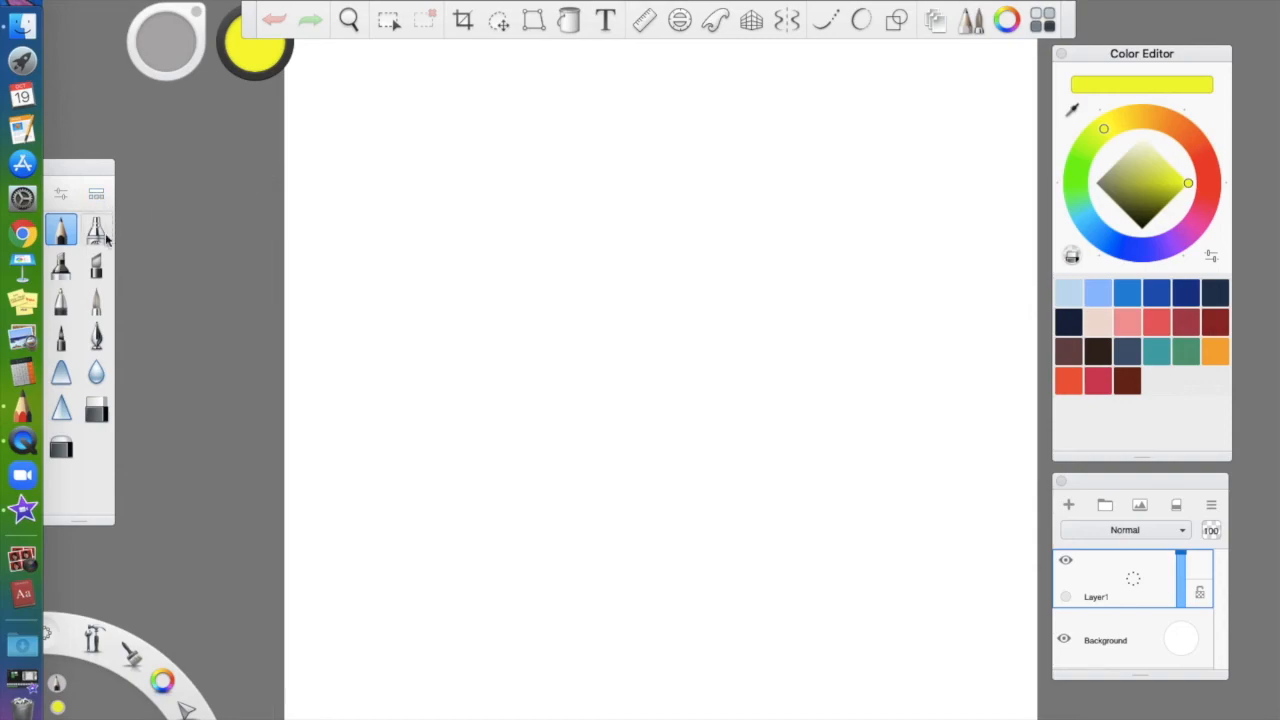
Switch to the Paintbrush, paint a yellow test stroke, then undo it
{"action": "left_click", "coordinate": [97, 302]}
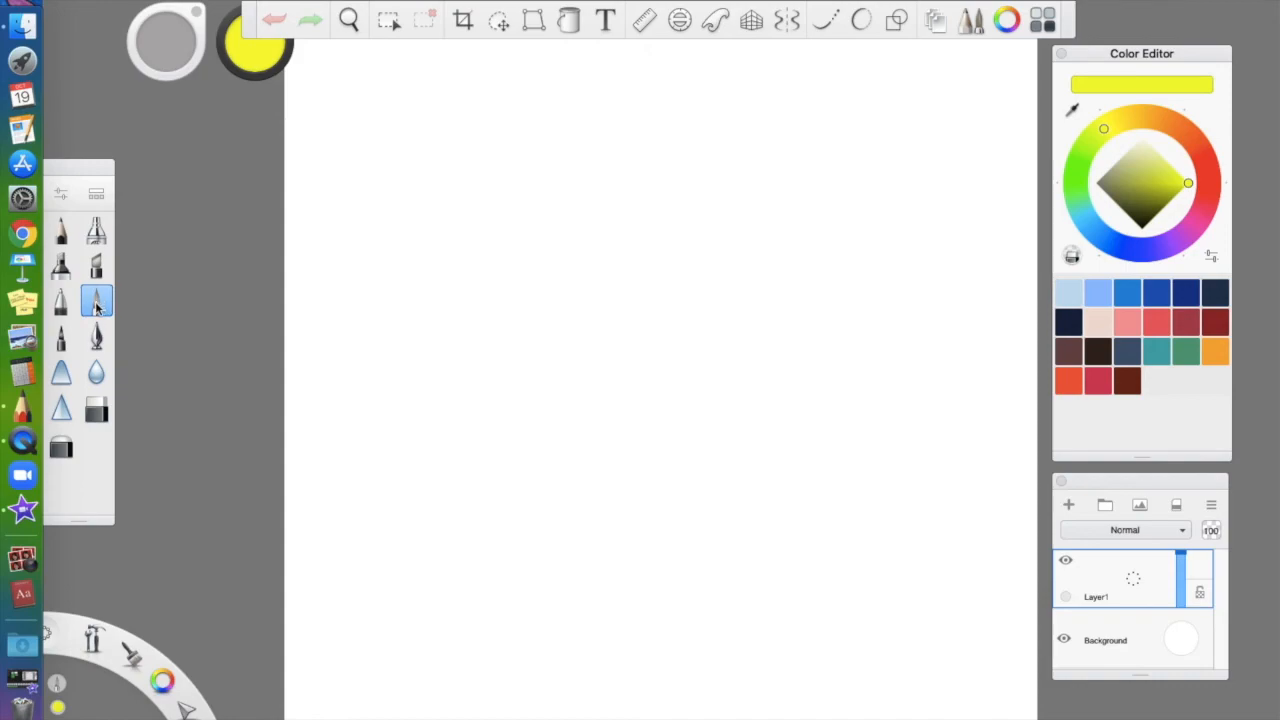
{"action": "mouse_move", "coordinate": [406, 226]}
{"action": "left_mouse_down"}
{"action": "mouse_move", "coordinate": [387, 277]}
{"action": "mouse_move", "coordinate": [446, 288]}
{"action": "mouse_move", "coordinate": [480, 209]}
{"action": "mouse_move", "coordinate": [524, 193]}
{"action": "mouse_move", "coordinate": [544, 251]}
{"action": "mouse_move", "coordinate": [502, 346]}
{"action": "mouse_move", "coordinate": [541, 349]}
{"action": "left_mouse_up"}
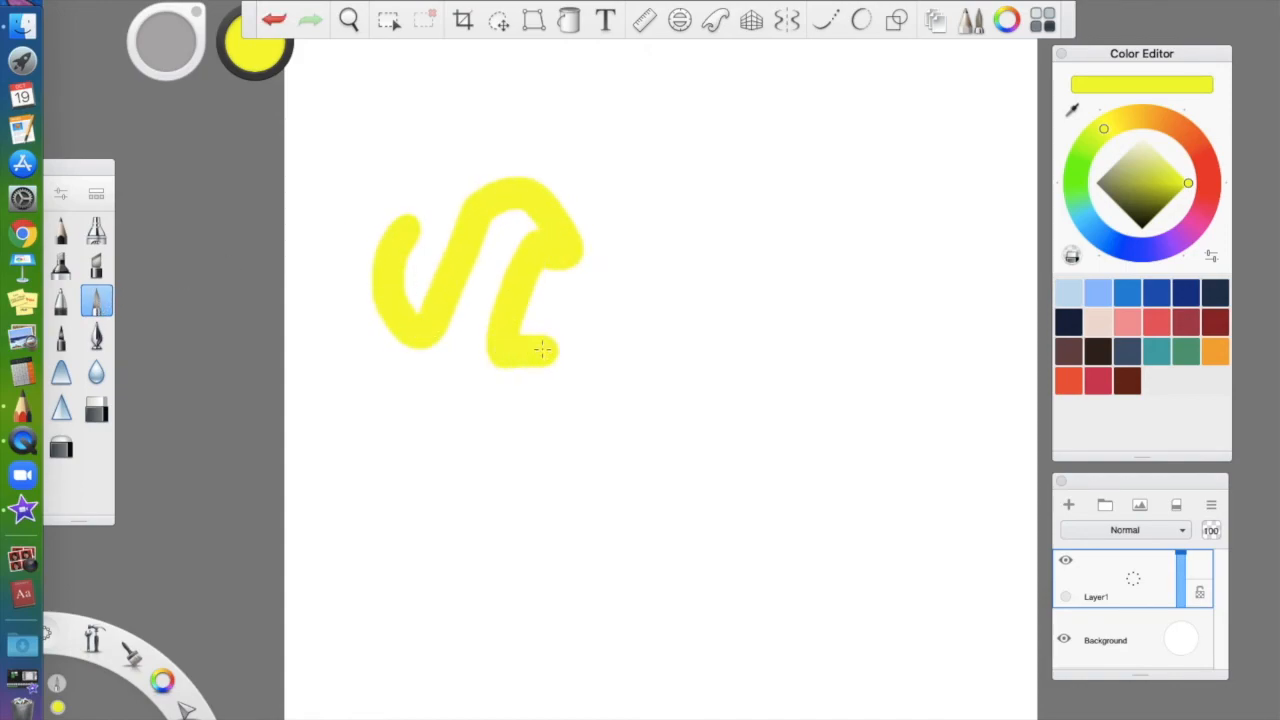
{"action": "key", "text": "super+z"}
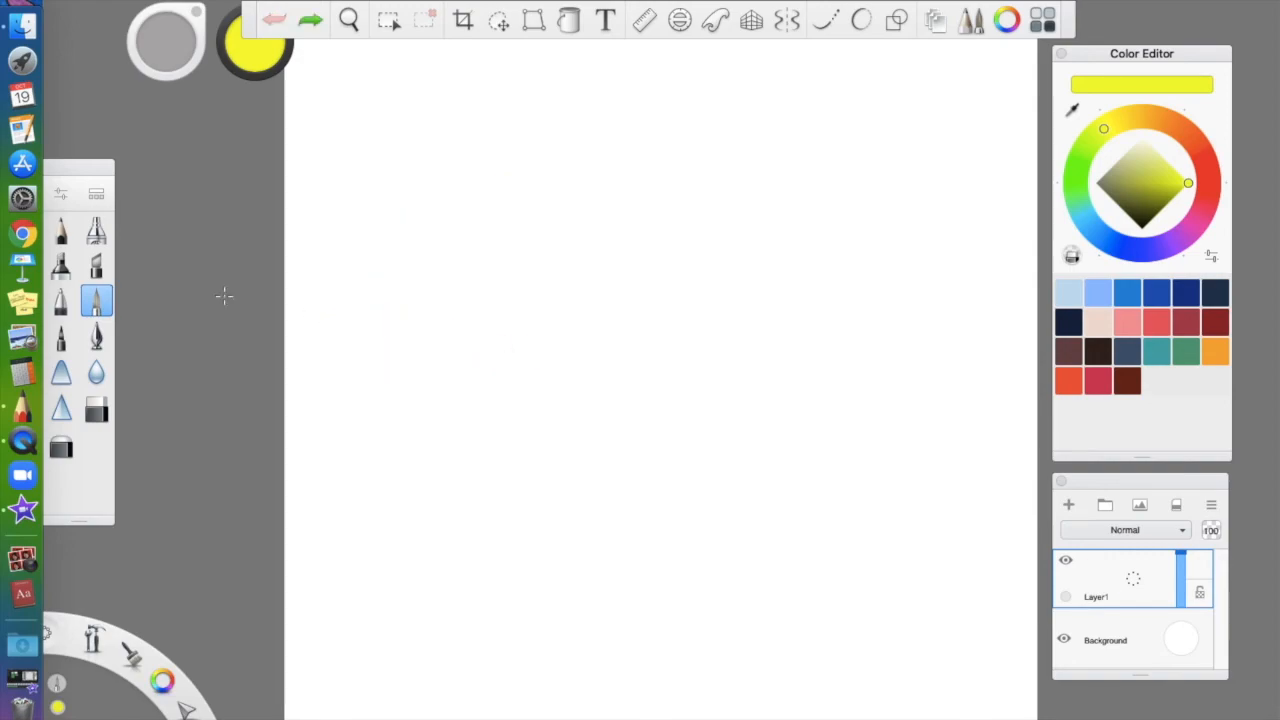
Drag a Designer brush from the Brush Library into the brush palette
{"action": "left_click", "coordinate": [92, 196]}
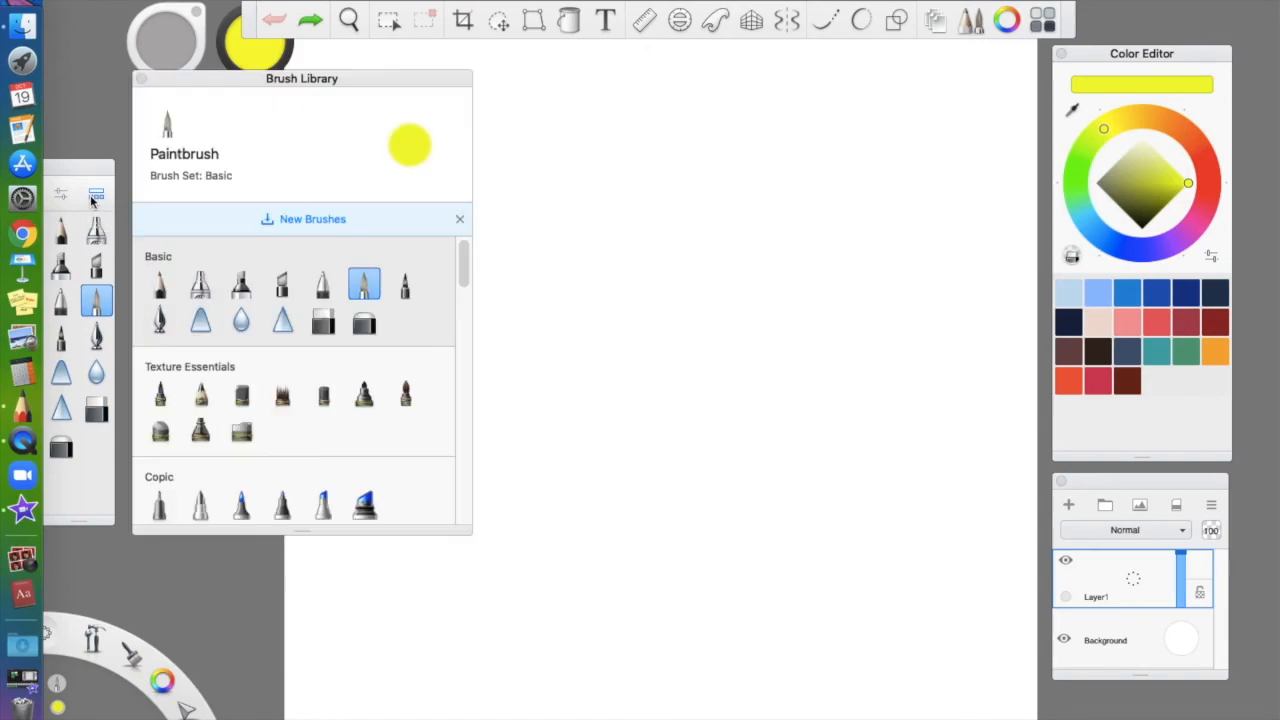
{"action": "scroll", "coordinate": [281, 348], "scroll_direction": "down", "scroll_amount": 1}
{"action": "scroll", "coordinate": [281, 348], "scroll_direction": "down", "scroll_amount": 10}
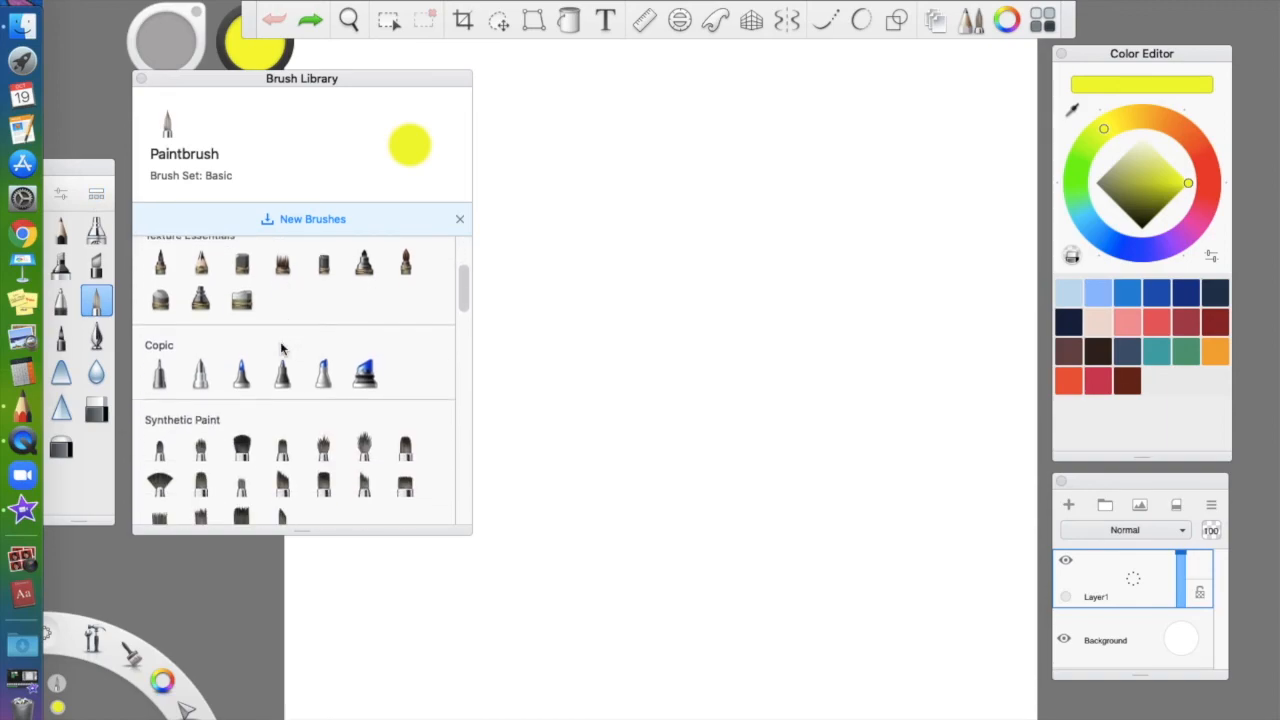
{"action": "scroll", "coordinate": [281, 348], "scroll_direction": "down", "scroll_amount": 8}
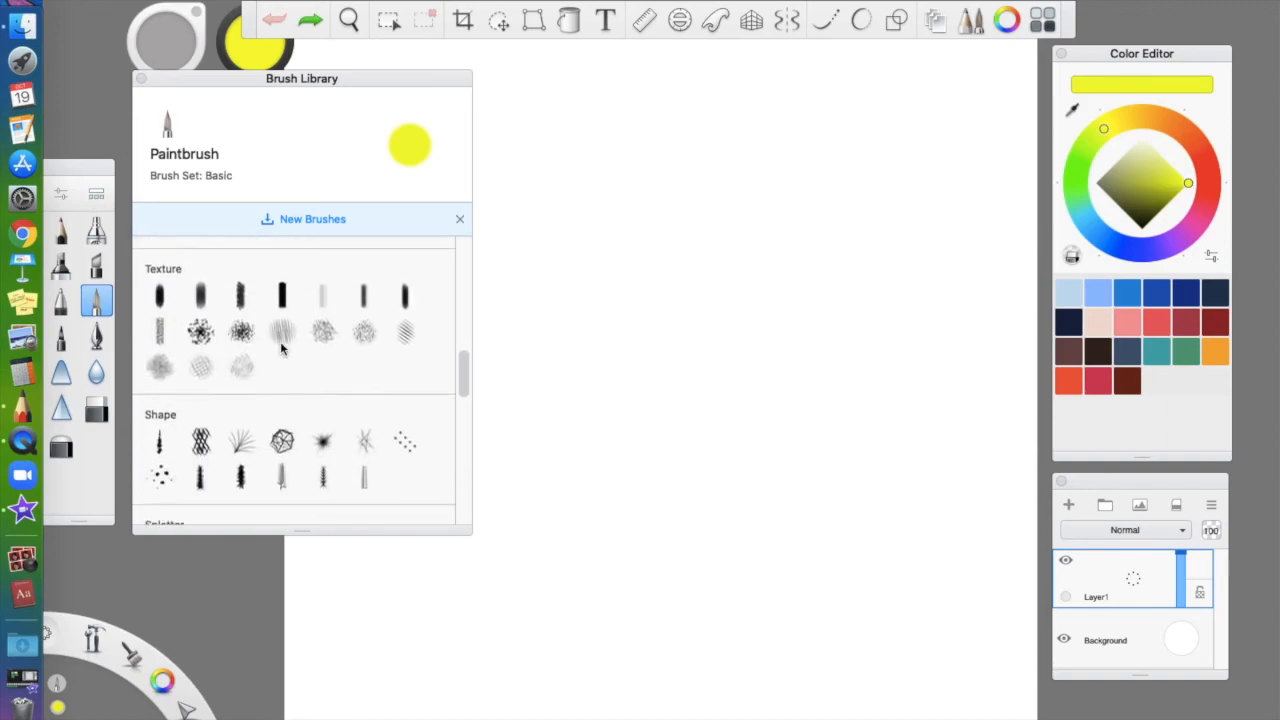
{"action": "scroll", "coordinate": [281, 348], "scroll_direction": "down", "scroll_amount": 8}
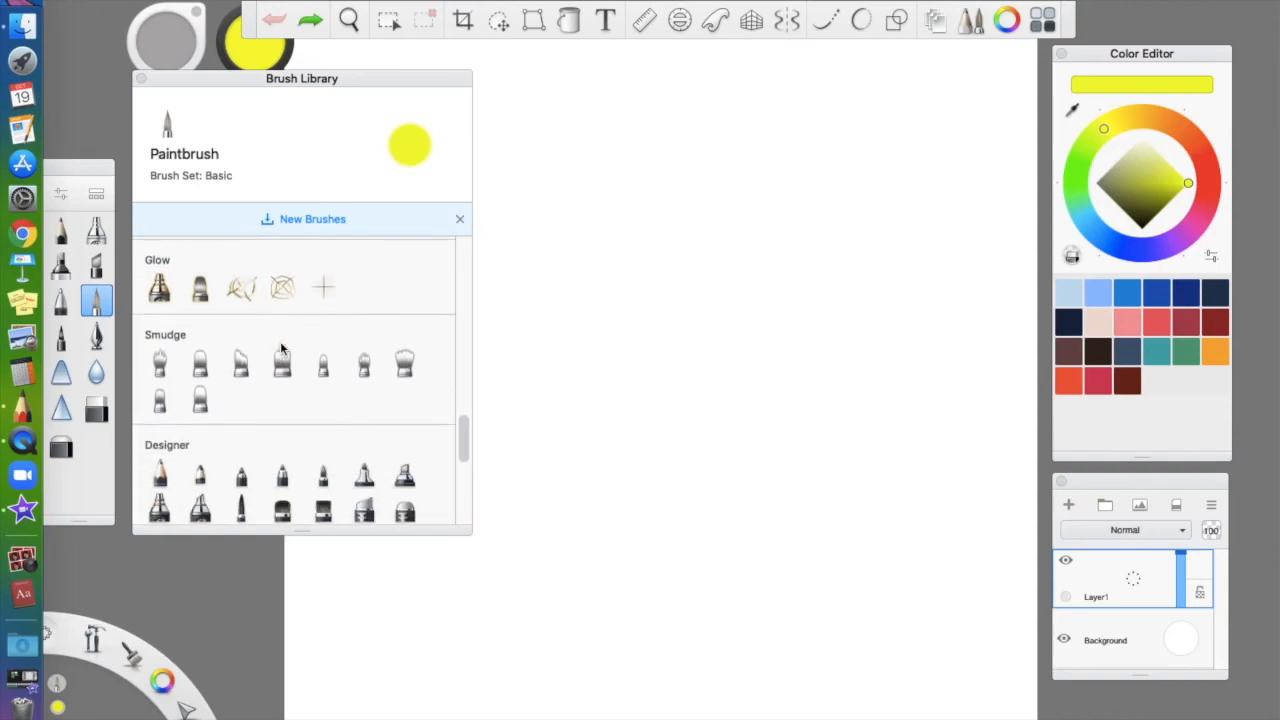
{"action": "scroll", "coordinate": [281, 348], "scroll_direction": "up", "scroll_amount": 4}
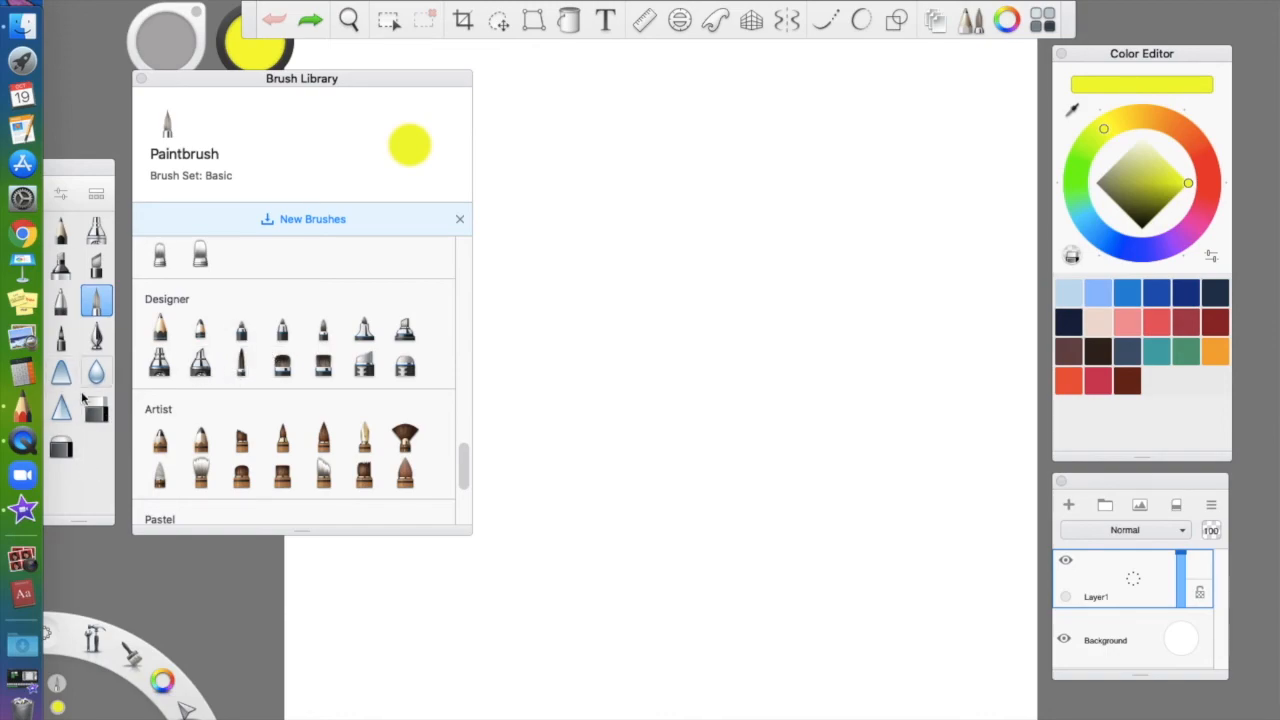
{"action": "mouse_move", "coordinate": [243, 370]}
{"action": "left_mouse_down"}
{"action": "mouse_move", "coordinate": [236, 362]}
{"action": "mouse_move", "coordinate": [93, 455]}
{"action": "left_mouse_up"}
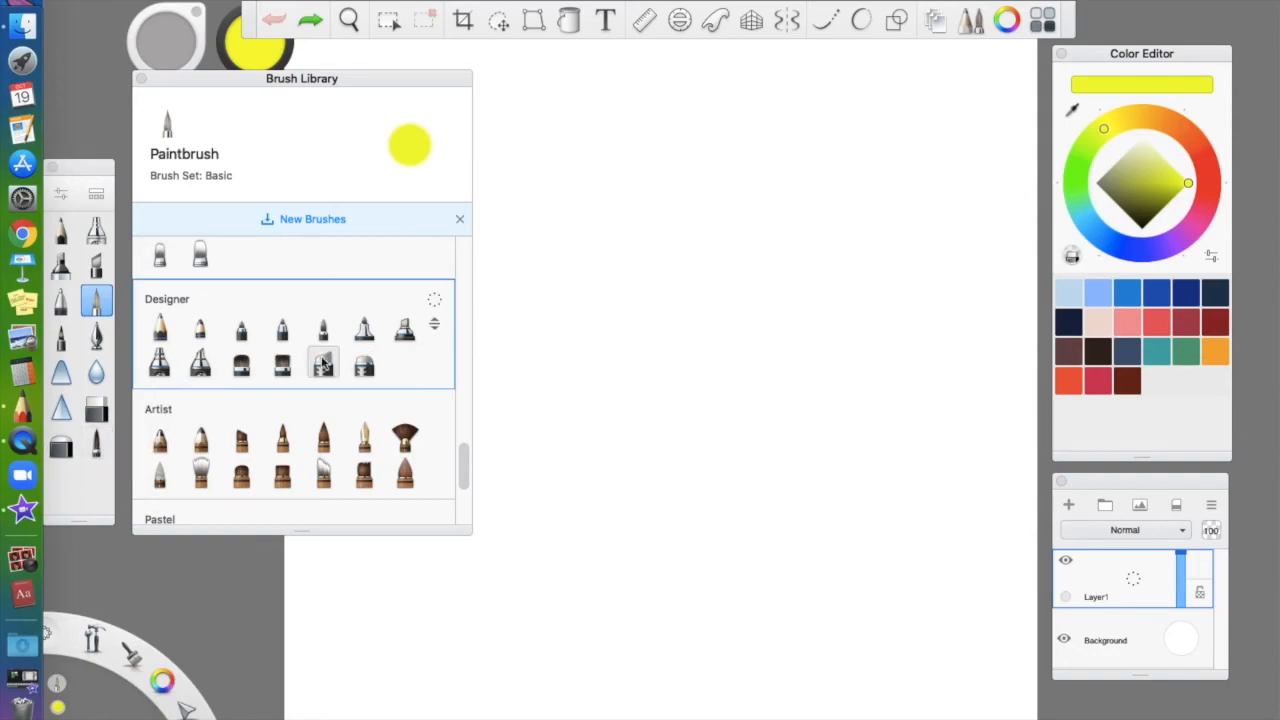
Pin the Designer set to the palette, enlarge the palette, and add another library brush
{"action": "left_click", "coordinate": [434, 300]}
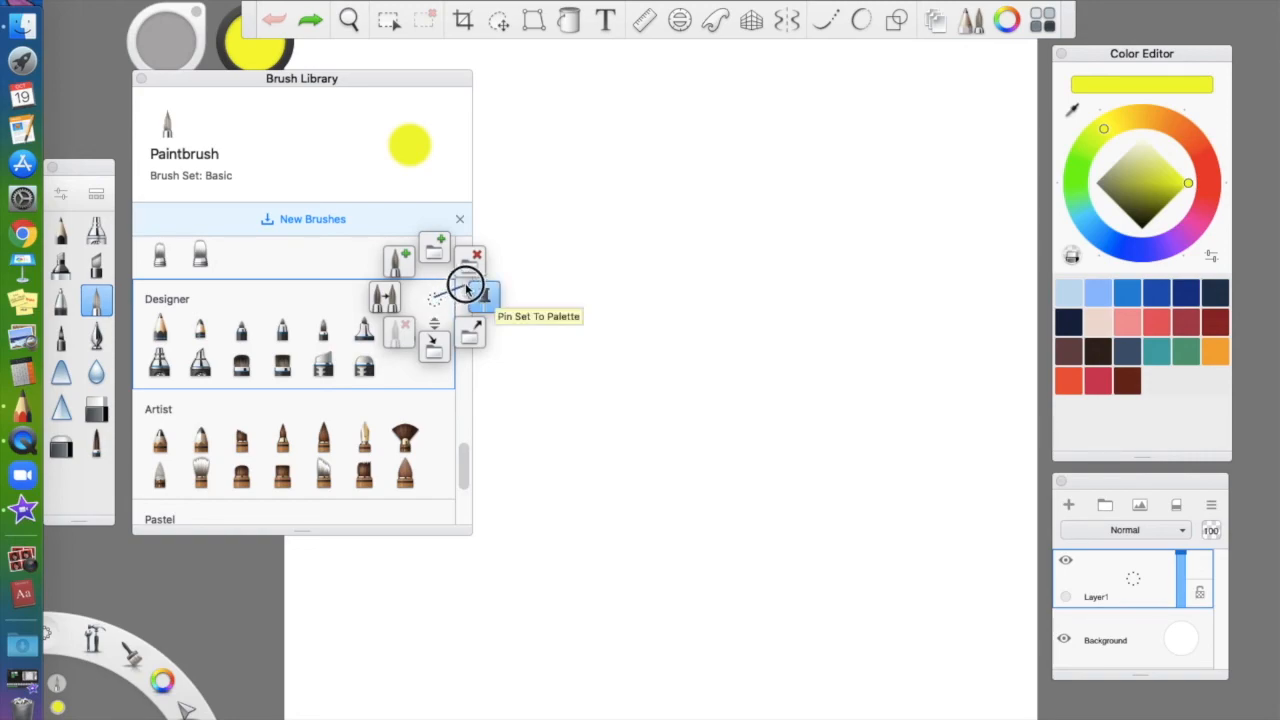
{"action": "left_click", "coordinate": [465, 288]}
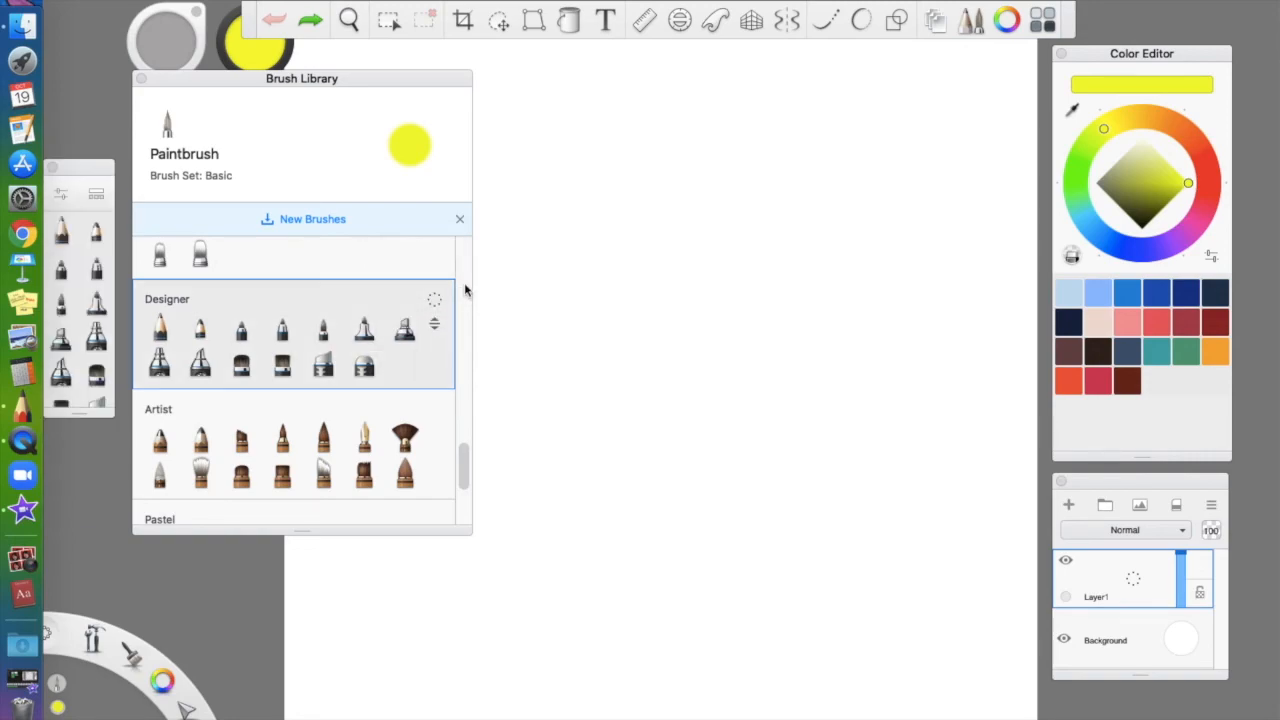
{"action": "left_click_drag", "start_coordinate": [84, 420], "coordinate": [83, 495]}
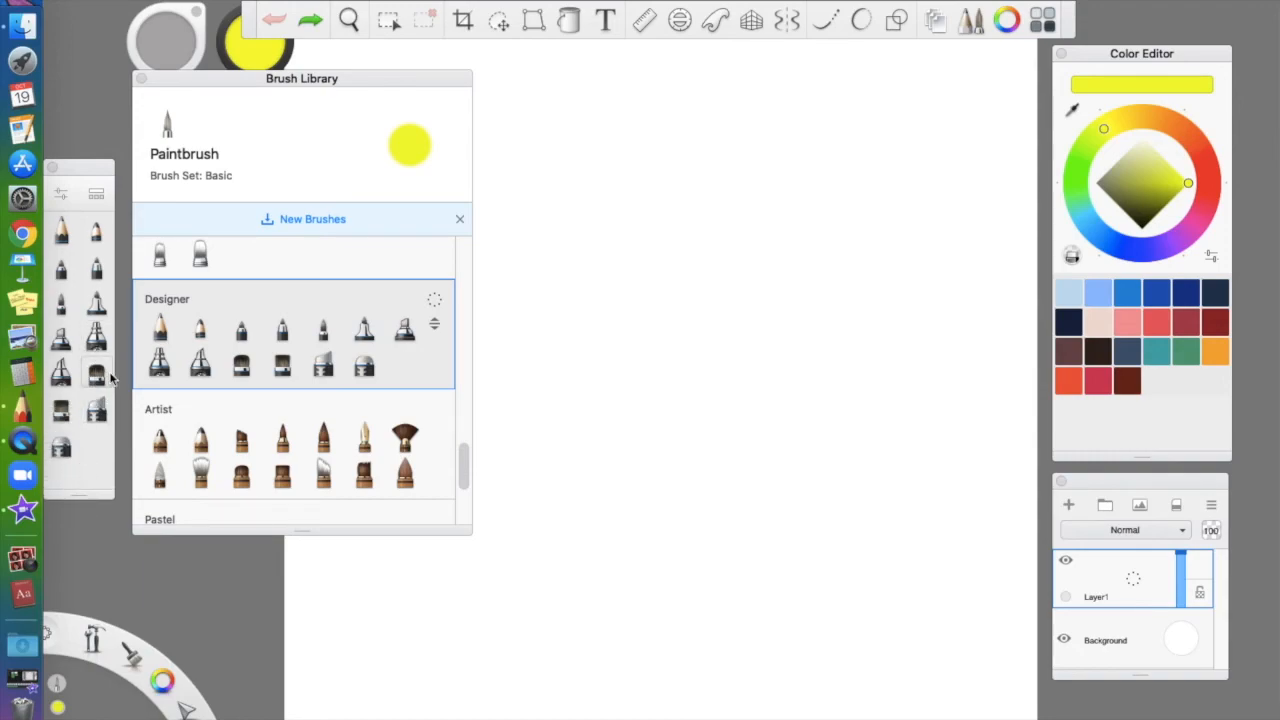
{"action": "scroll", "coordinate": [350, 330], "scroll_direction": "up", "scroll_amount": 10}
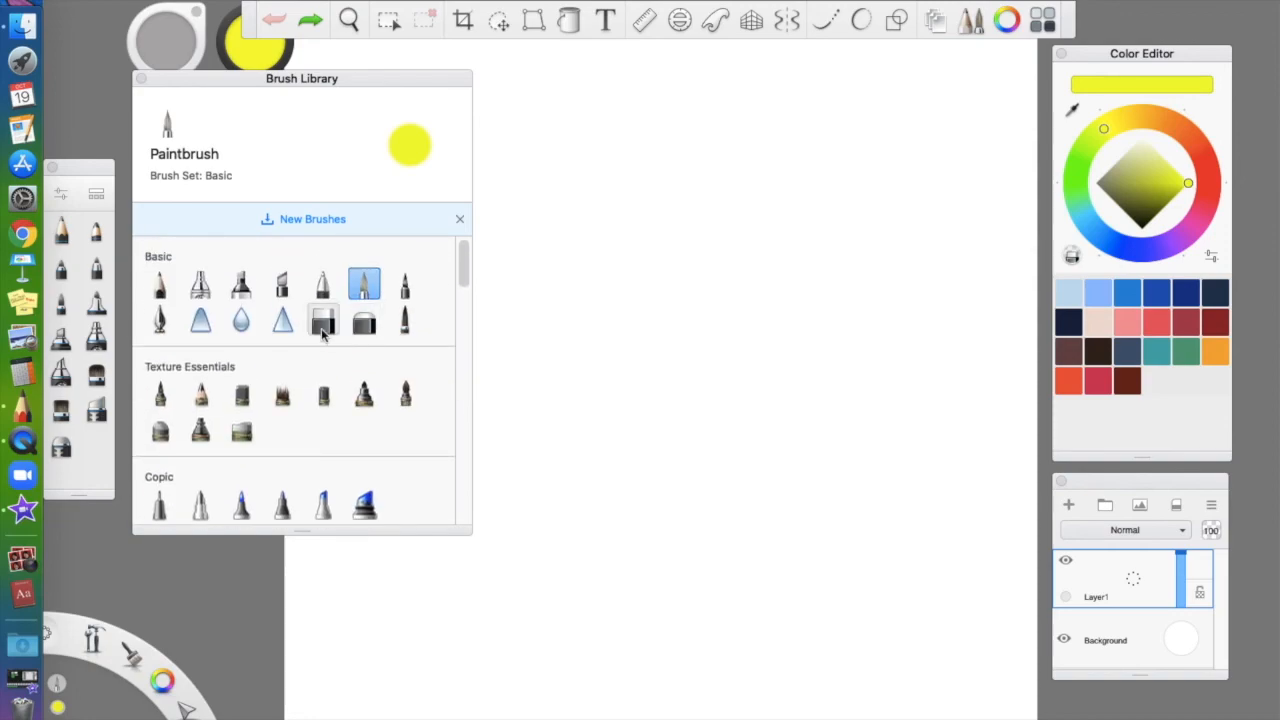
{"action": "left_click_drag", "start_coordinate": [193, 398], "coordinate": [93, 452]}
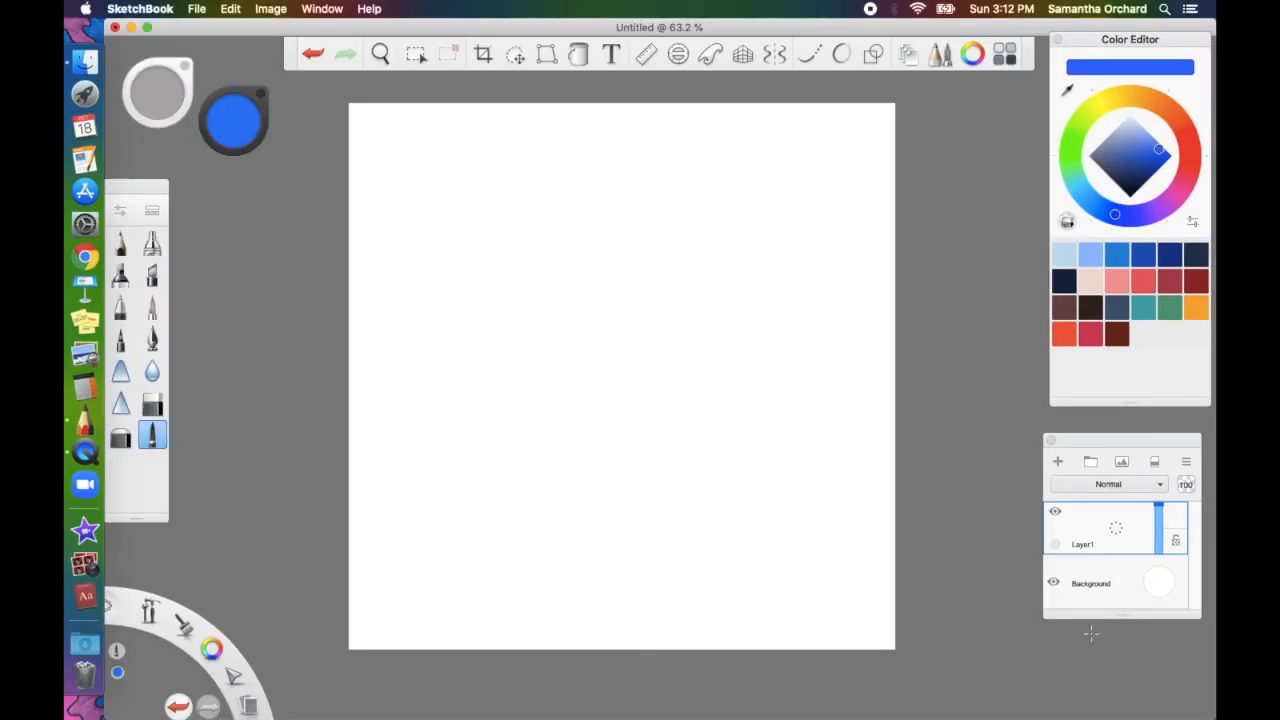
Hide the background layer, draw a large centred ellipse in saturated blue, and fill it solid
{"action": "left_click", "coordinate": [1054, 583]}
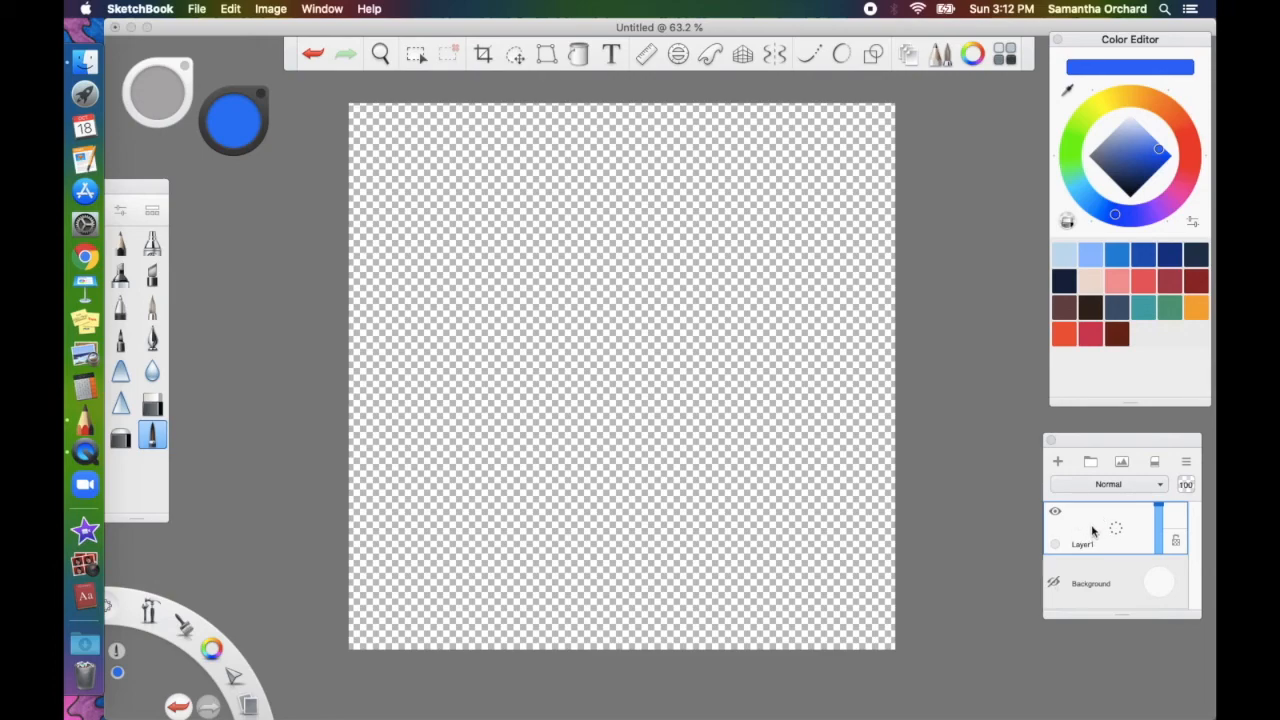
{"action": "left_click", "coordinate": [868, 56]}
{"action": "left_click", "coordinate": [681, 88]}
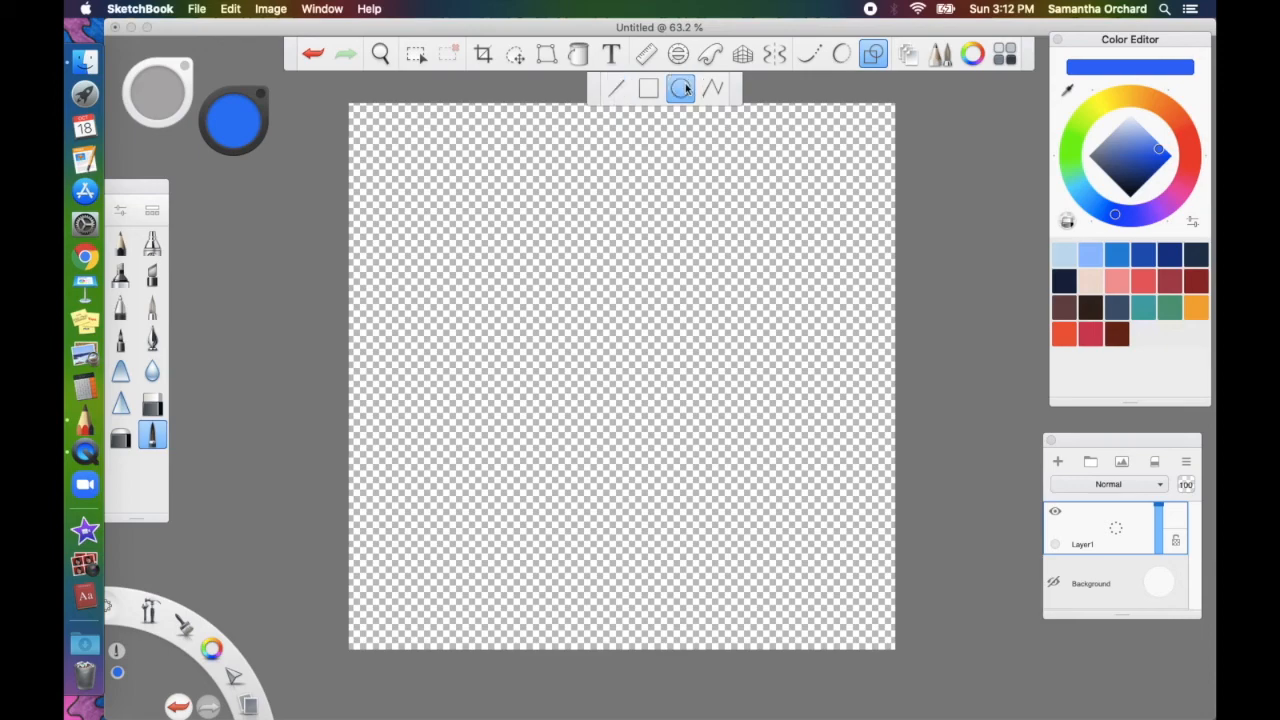
{"action": "left_click_drag", "start_coordinate": [1156, 145], "coordinate": [1168, 158]}
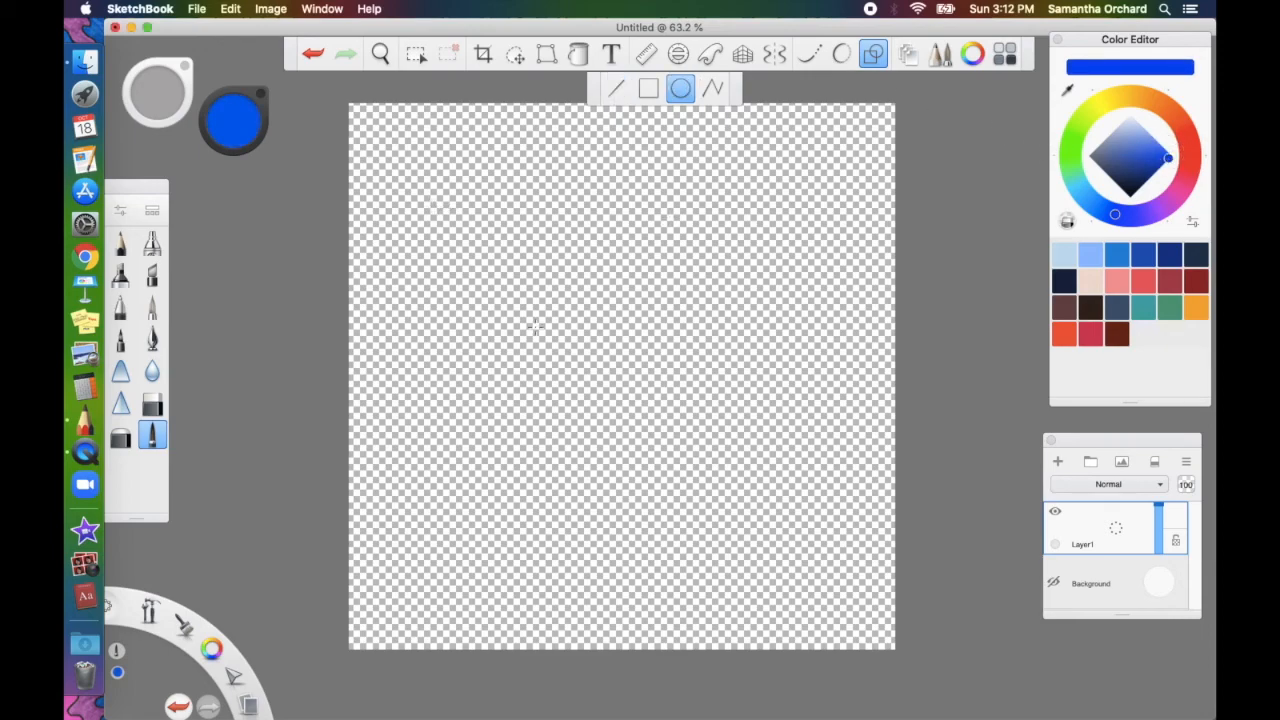
{"action": "left_click_drag", "start_coordinate": [620, 378], "coordinate": [842, 117]}
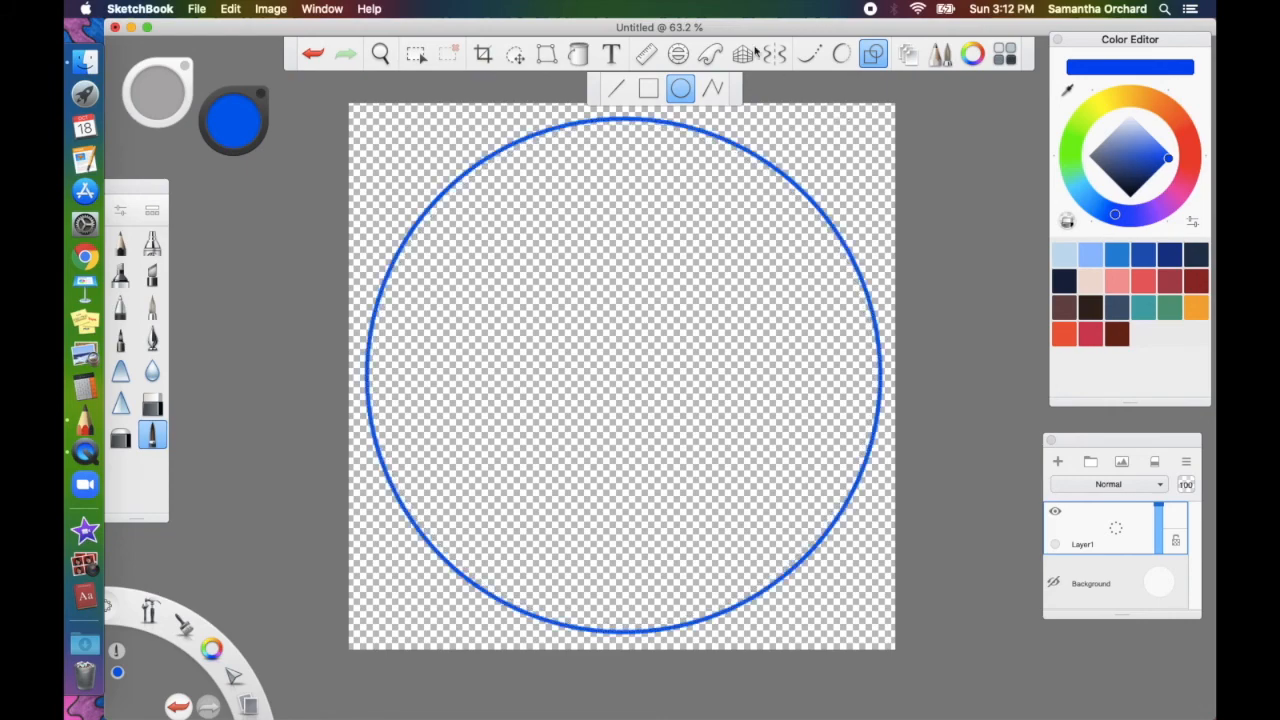
{"action": "left_click", "coordinate": [579, 55]}
{"action": "left_click", "coordinate": [630, 263]}
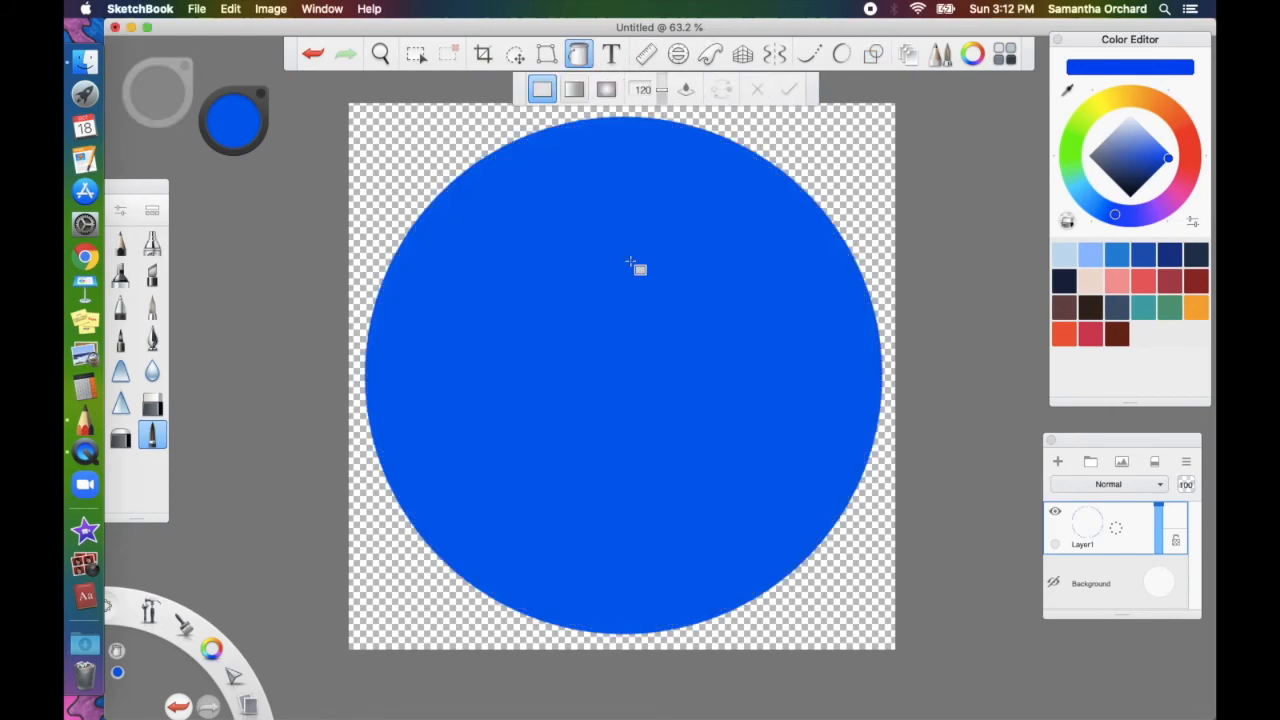
{"action": "left_click", "coordinate": [386, 283]}
{"action": "key", "text": "super+z"}
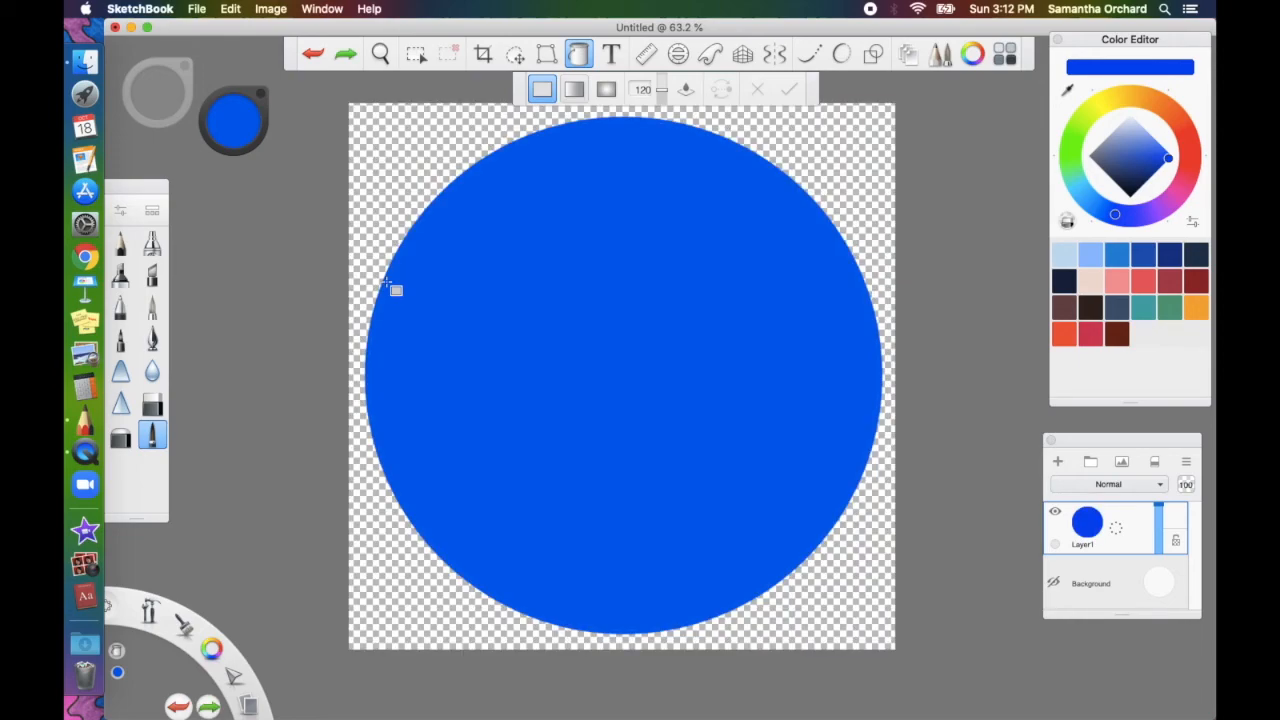
{"action": "left_click", "coordinate": [388, 284]}
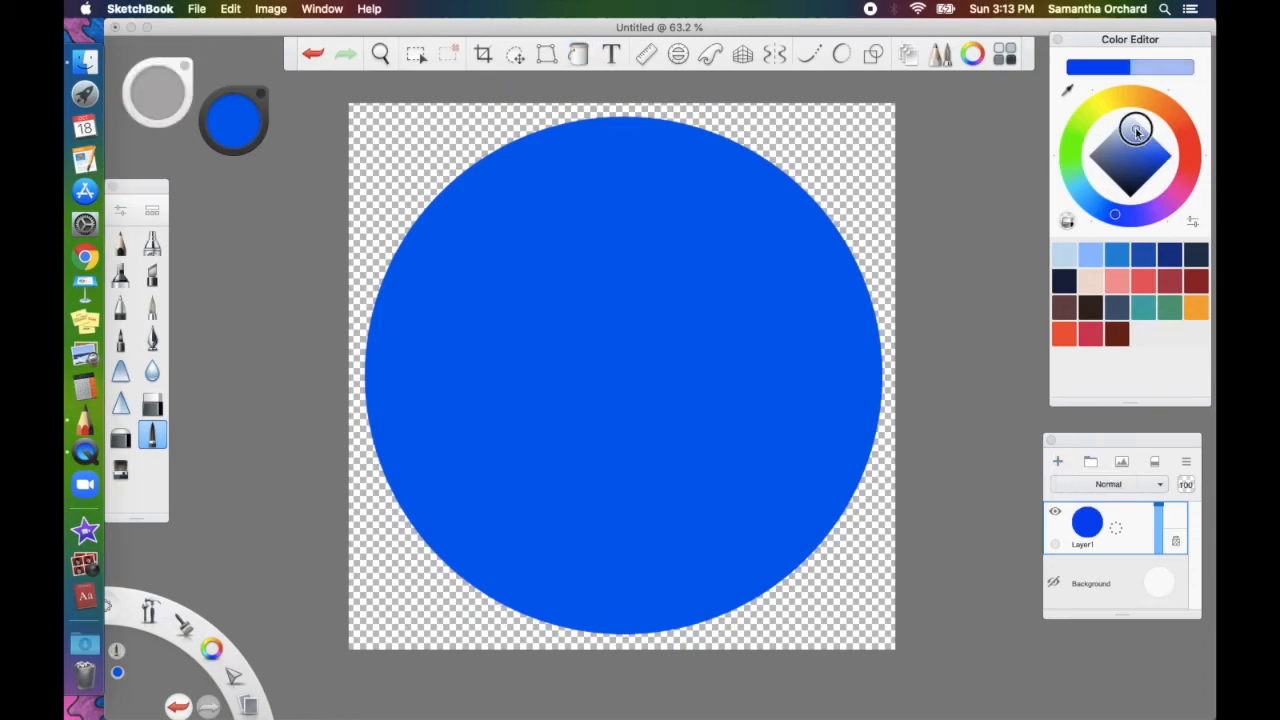
Pick a pale blue and sketch a left mountain and a second peak to the right
{"action": "left_click_drag", "start_coordinate": [1135, 129], "coordinate": [1140, 124]}
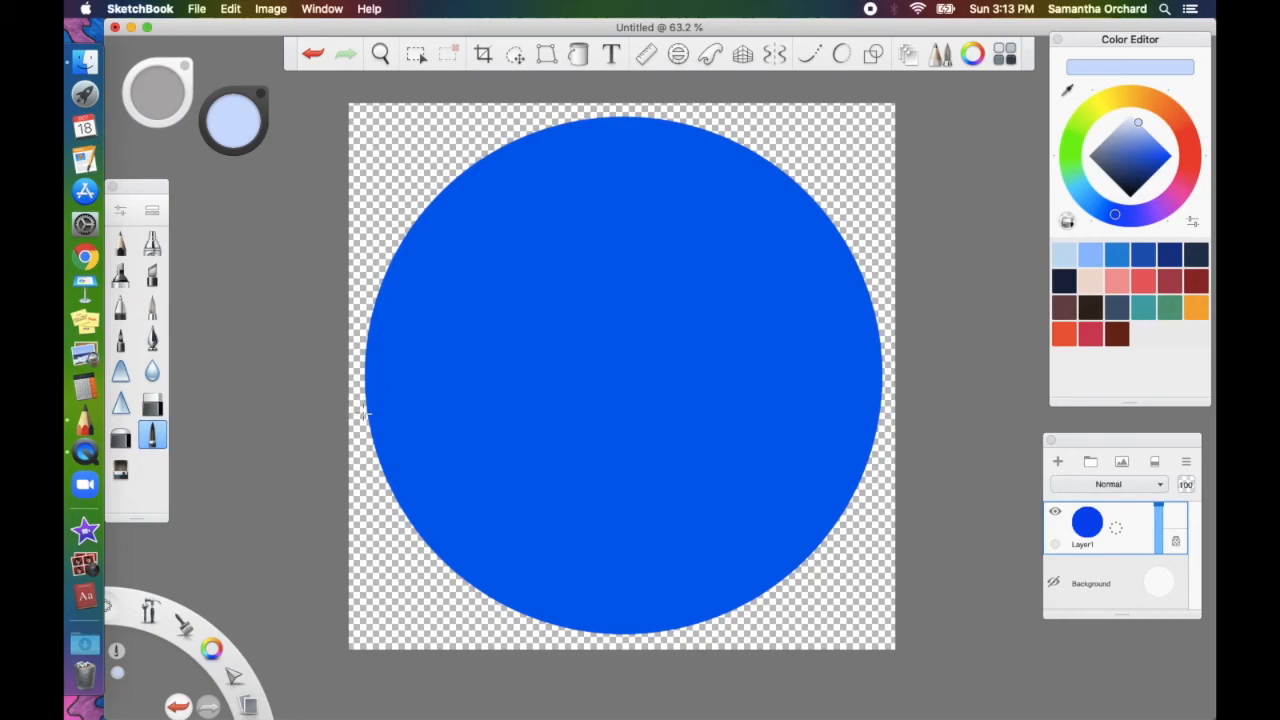
{"action": "mouse_move", "coordinate": [364, 409]}
{"action": "left_mouse_down"}
{"action": "mouse_move", "coordinate": [492, 282]}
{"action": "mouse_move", "coordinate": [523, 267]}
{"action": "mouse_move", "coordinate": [623, 339]}
{"action": "mouse_move", "coordinate": [769, 405]}
{"action": "mouse_move", "coordinate": [757, 423]}
{"action": "mouse_move", "coordinate": [640, 437]}
{"action": "mouse_move", "coordinate": [370, 417]}
{"action": "left_mouse_up"}
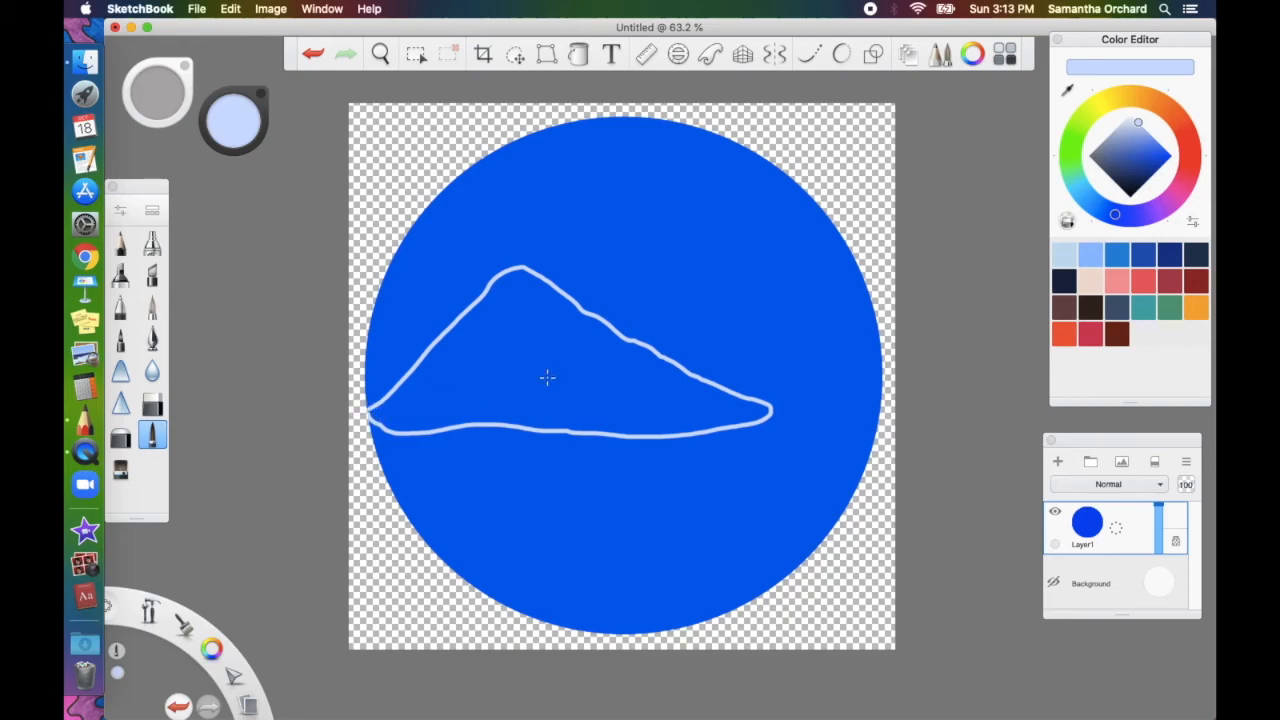
{"action": "mouse_move", "coordinate": [631, 340]}
{"action": "left_mouse_down"}
{"action": "mouse_move", "coordinate": [689, 318]}
{"action": "mouse_move", "coordinate": [761, 259]}
{"action": "mouse_move", "coordinate": [835, 312]}
{"action": "mouse_move", "coordinate": [897, 385]}
{"action": "mouse_move", "coordinate": [765, 412]}
{"action": "left_mouse_up"}
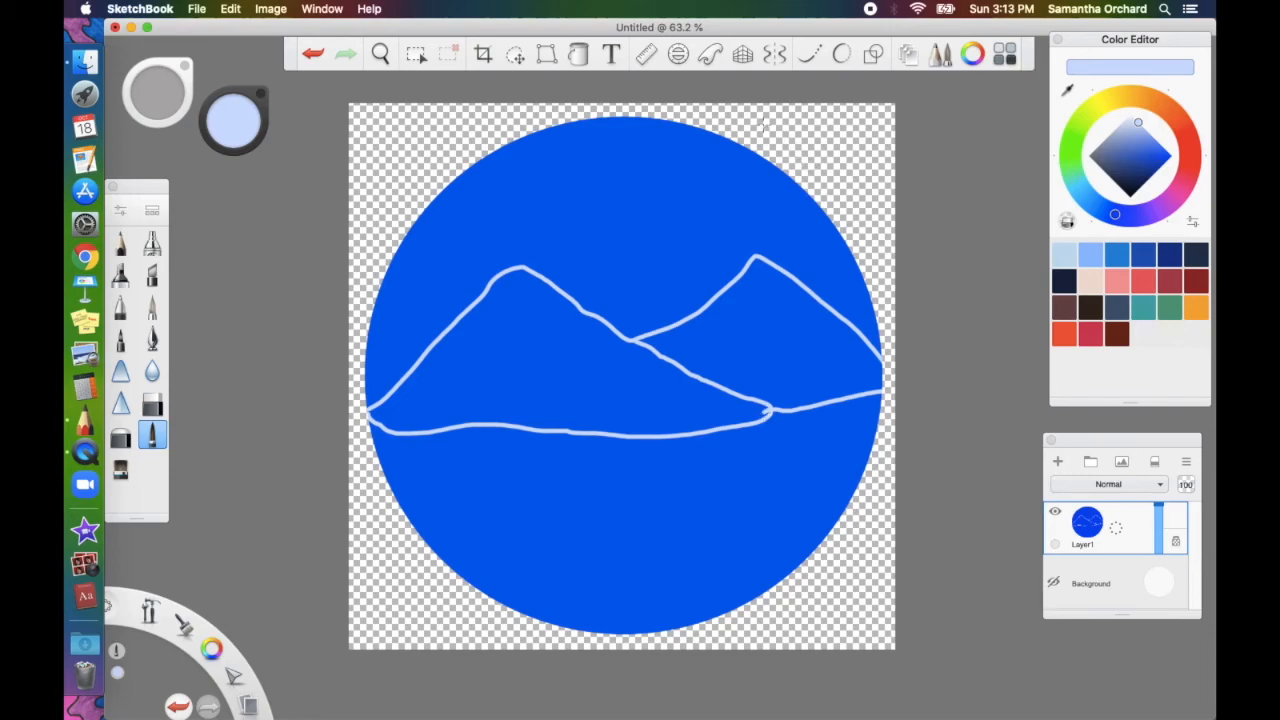
Flood-fill the left and right mountains with pale blue
{"action": "left_click", "coordinate": [578, 54]}
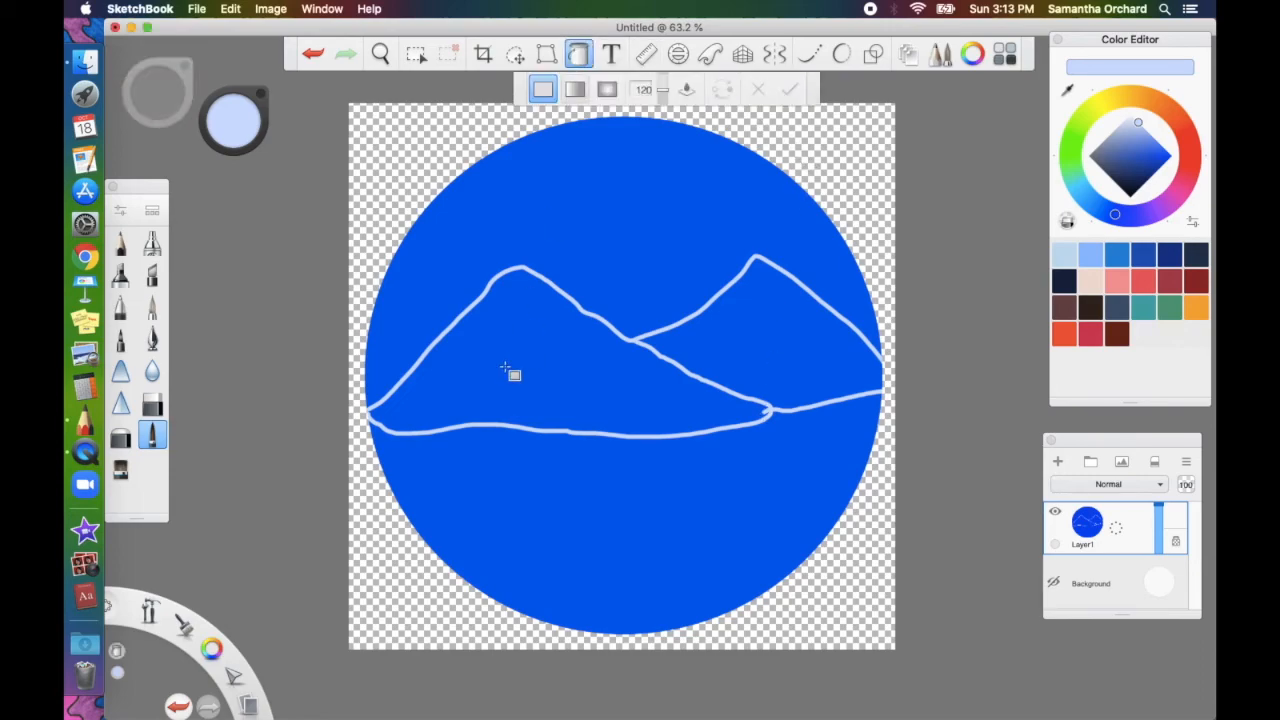
{"action": "left_click", "coordinate": [505, 369]}
{"action": "left_click", "coordinate": [760, 330]}
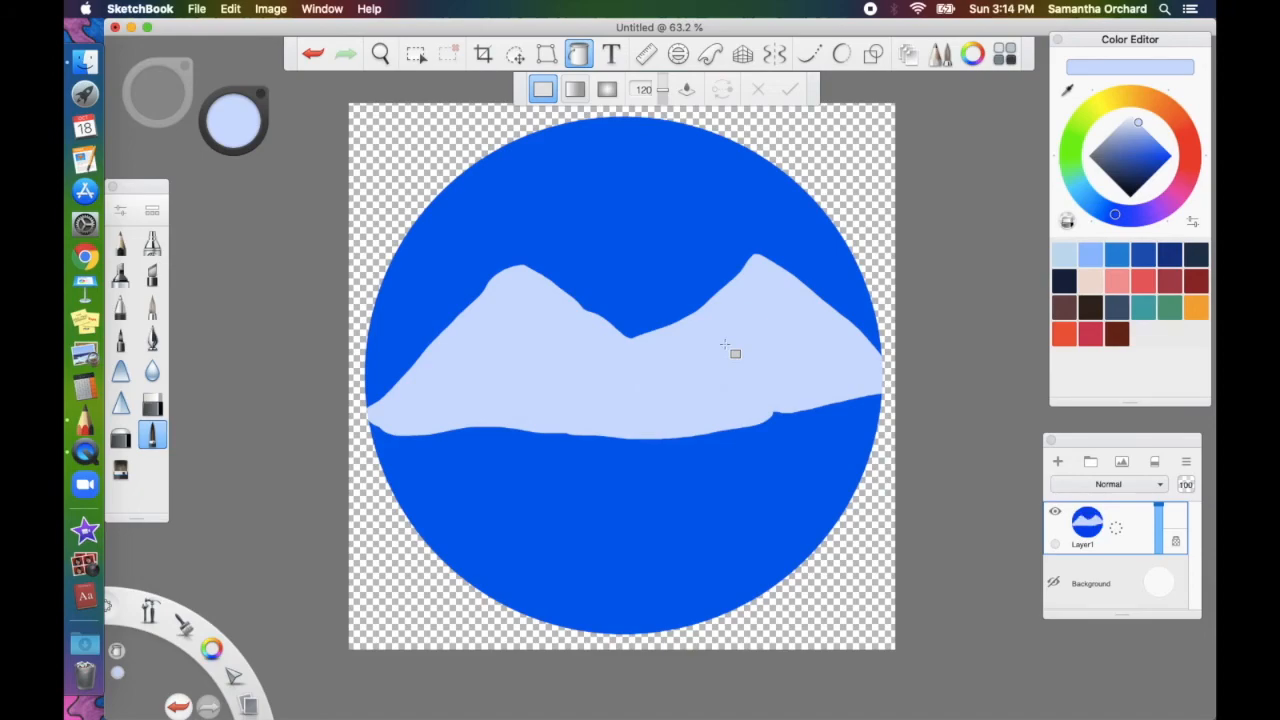
Return to the brush with a medium blue at size 4.9
{"action": "left_click", "coordinate": [578, 54]}
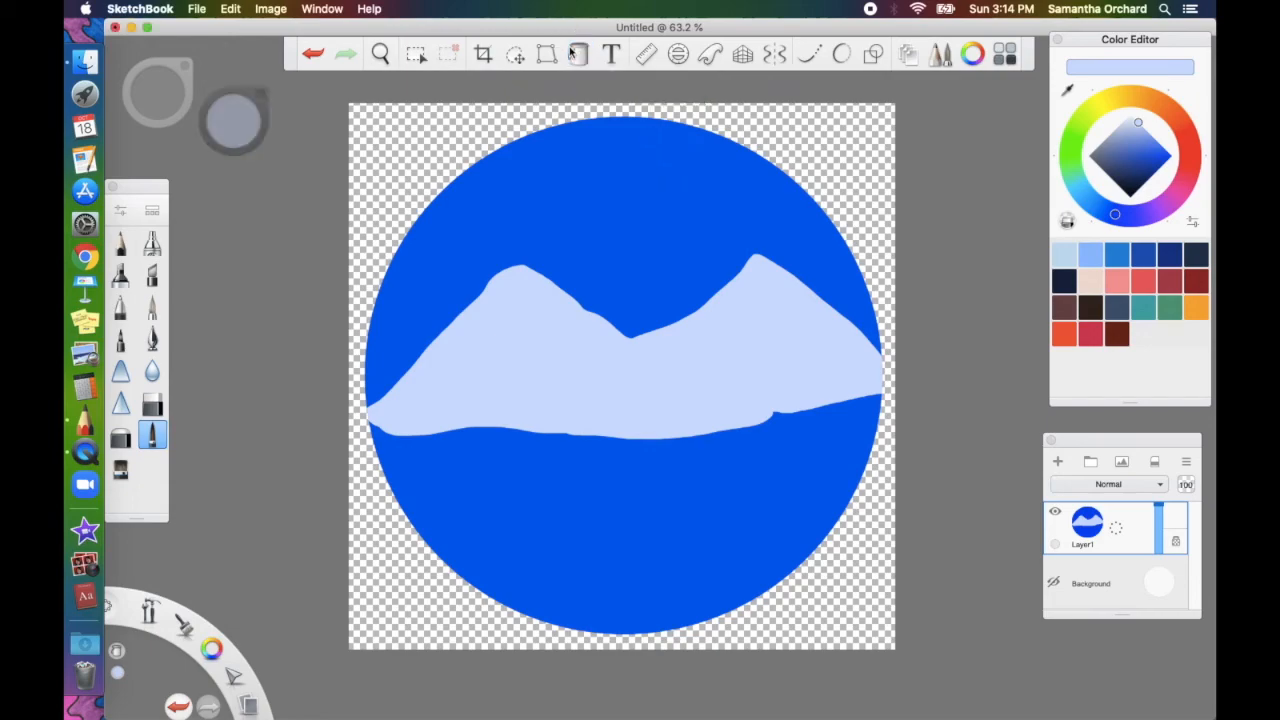
{"action": "left_click", "coordinate": [1147, 139]}
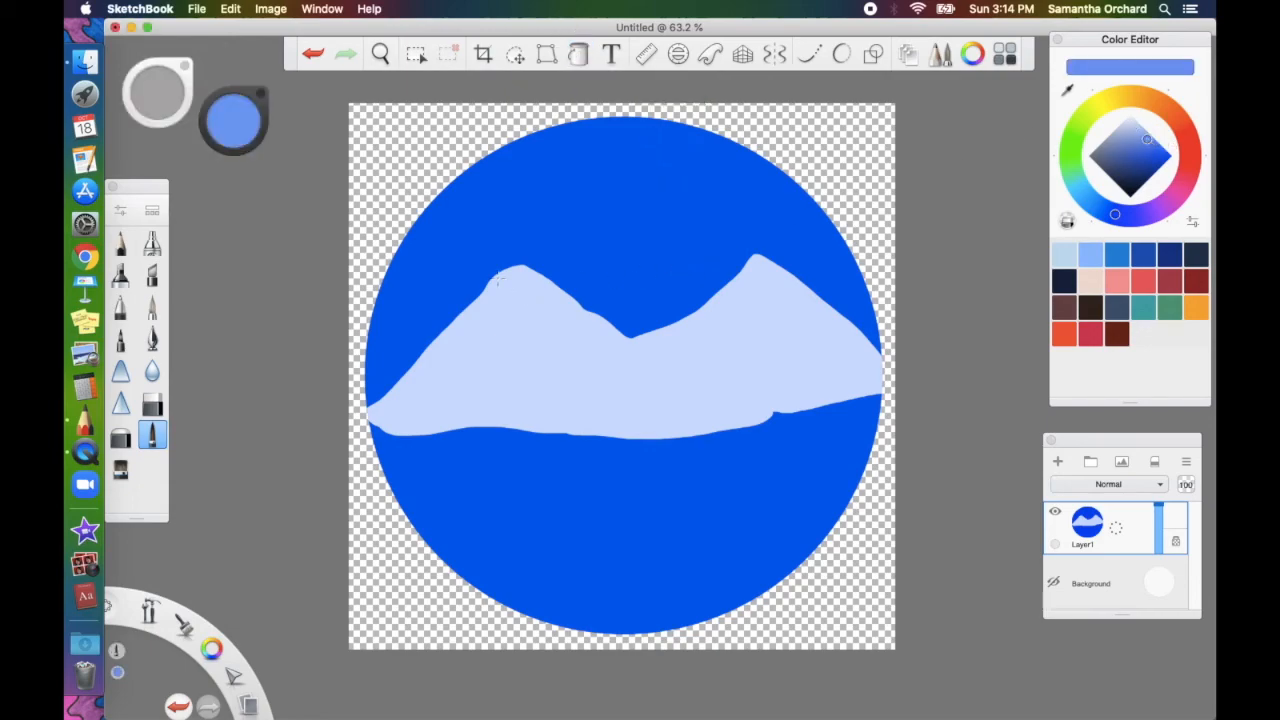
{"action": "key", "text": "]"}
Zoom in and draw a ridge line and shading dashes on the left mountain
{"action": "scroll", "coordinate": [521, 292], "scroll_direction": "up", "scroll_amount": 3}
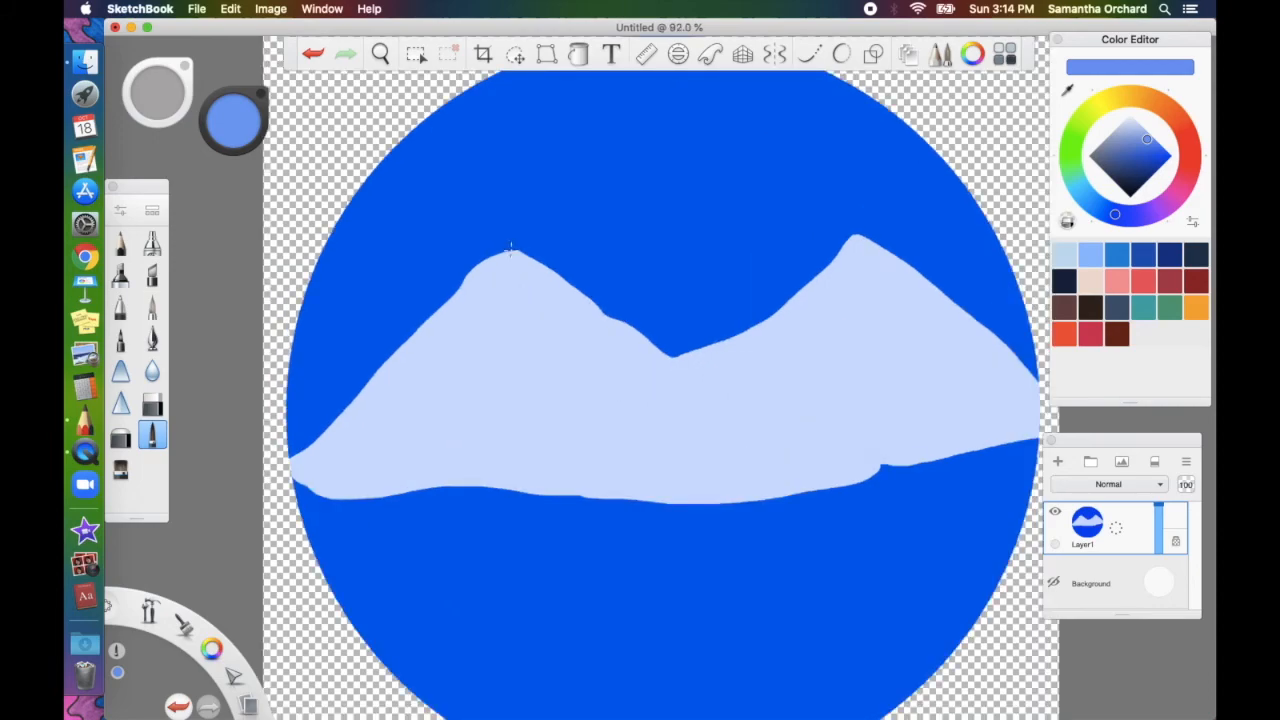
{"action": "mouse_move", "coordinate": [514, 252]}
{"action": "left_mouse_down"}
{"action": "mouse_move", "coordinate": [503, 287]}
{"action": "mouse_move", "coordinate": [349, 497]}
{"action": "left_mouse_up"}
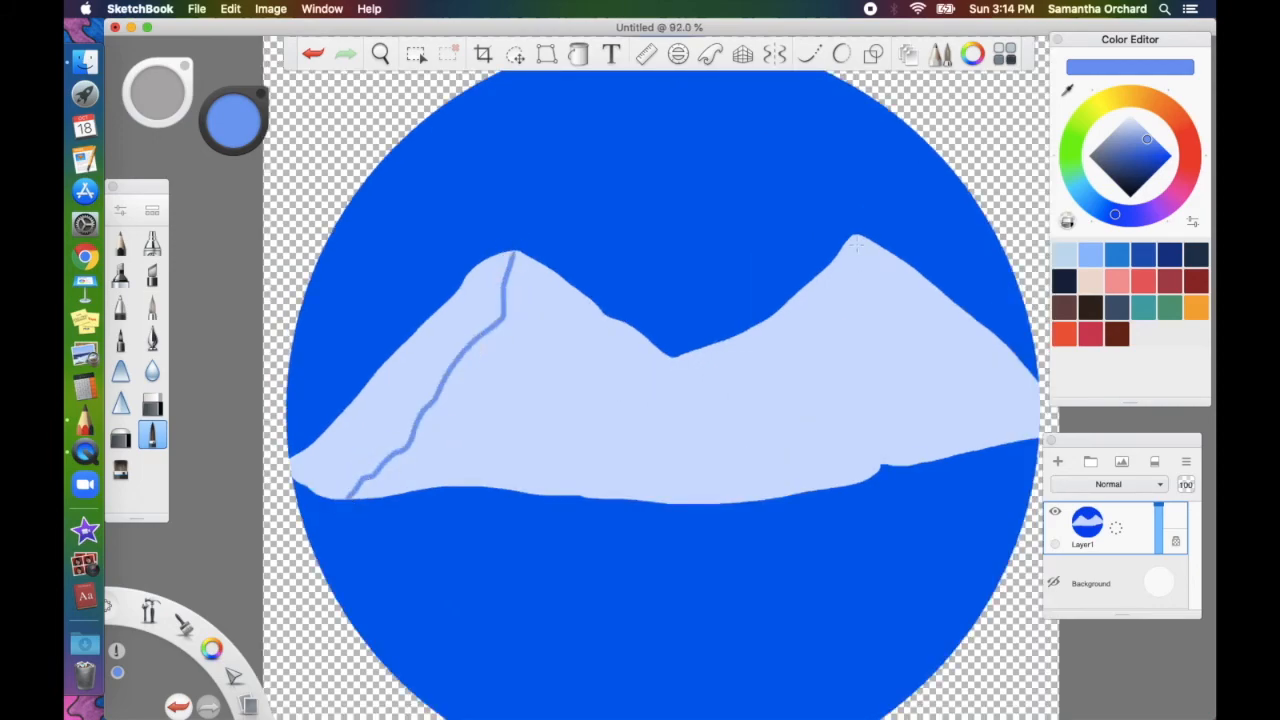
{"action": "left_click_drag", "start_coordinate": [855, 236], "coordinate": [862, 452]}
{"action": "left_click_drag", "start_coordinate": [680, 357], "coordinate": [860, 452]}
{"action": "left_click_drag", "start_coordinate": [531, 280], "coordinate": [569, 311]}
{"action": "left_click_drag", "start_coordinate": [596, 333], "coordinate": [626, 356]}
{"action": "left_click_drag", "start_coordinate": [655, 371], "coordinate": [700, 395]}
{"action": "left_click_drag", "start_coordinate": [735, 419], "coordinate": [767, 436]}
Draw a ridge line and shading dashes on the right mountain
{"action": "left_click_drag", "start_coordinate": [660, 416], "coordinate": [683, 426]}
{"action": "left_click_drag", "start_coordinate": [575, 419], "coordinate": [595, 452]}
{"action": "mouse_move", "coordinate": [507, 364]}
{"action": "left_mouse_down"}
{"action": "mouse_move", "coordinate": [510, 408]}
{"action": "mouse_move", "coordinate": [465, 405]}
{"action": "left_mouse_up"}
{"action": "left_click_drag", "start_coordinate": [511, 427], "coordinate": [513, 458]}
{"action": "left_click_drag", "start_coordinate": [880, 279], "coordinate": [927, 315]}
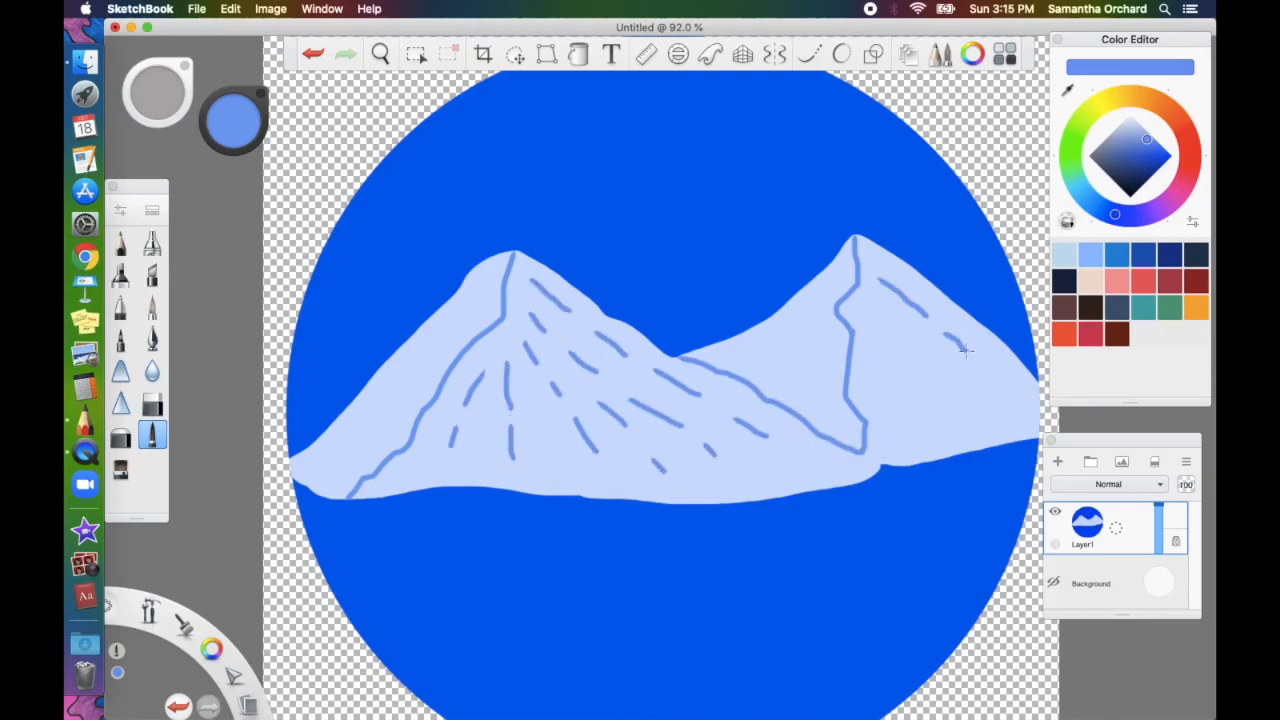
{"action": "left_click_drag", "start_coordinate": [870, 344], "coordinate": [900, 380]}
Add a new empty Layer2, trying and undoing two strokes at the mountain's left base
{"action": "left_click", "coordinate": [1058, 461]}
{"action": "left_click_drag", "start_coordinate": [296, 450], "coordinate": [305, 484]}
{"action": "key", "text": "super+z"}
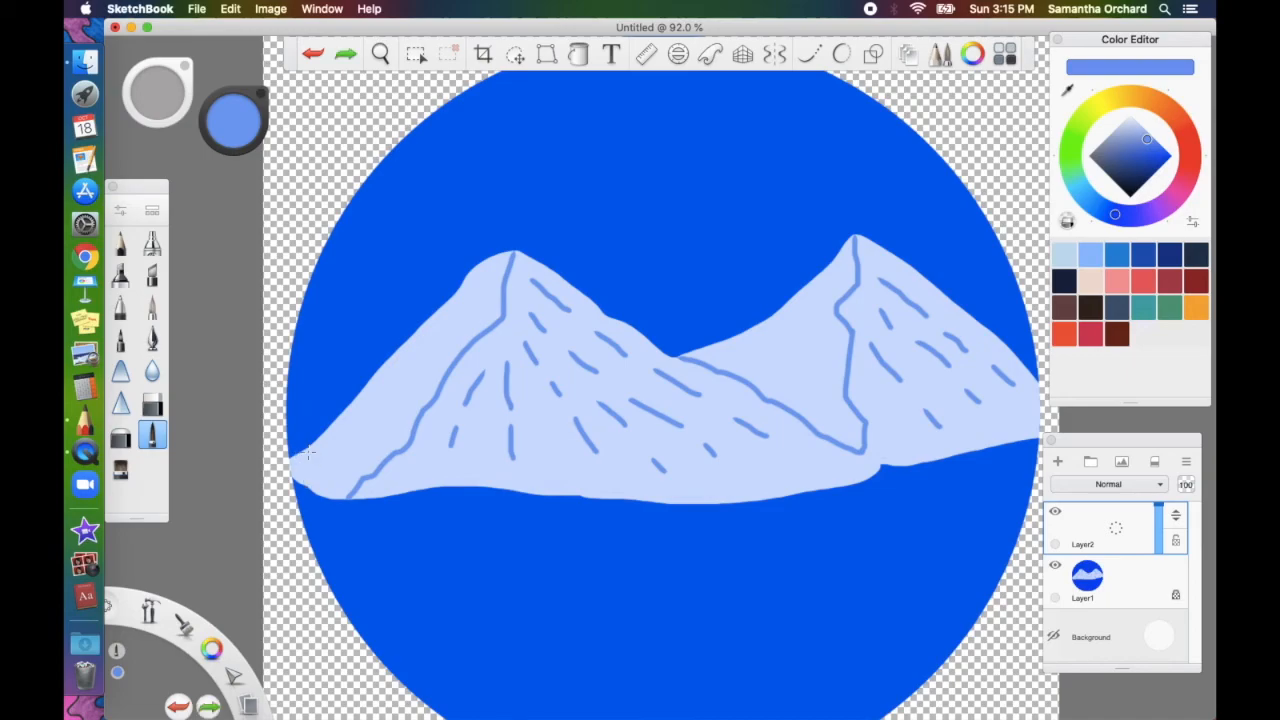
{"action": "mouse_move", "coordinate": [298, 438]}
{"action": "left_mouse_down"}
{"action": "mouse_move", "coordinate": [304, 487]}
{"action": "mouse_move", "coordinate": [354, 478]}
{"action": "left_mouse_up"}
{"action": "key", "text": "super+z"}
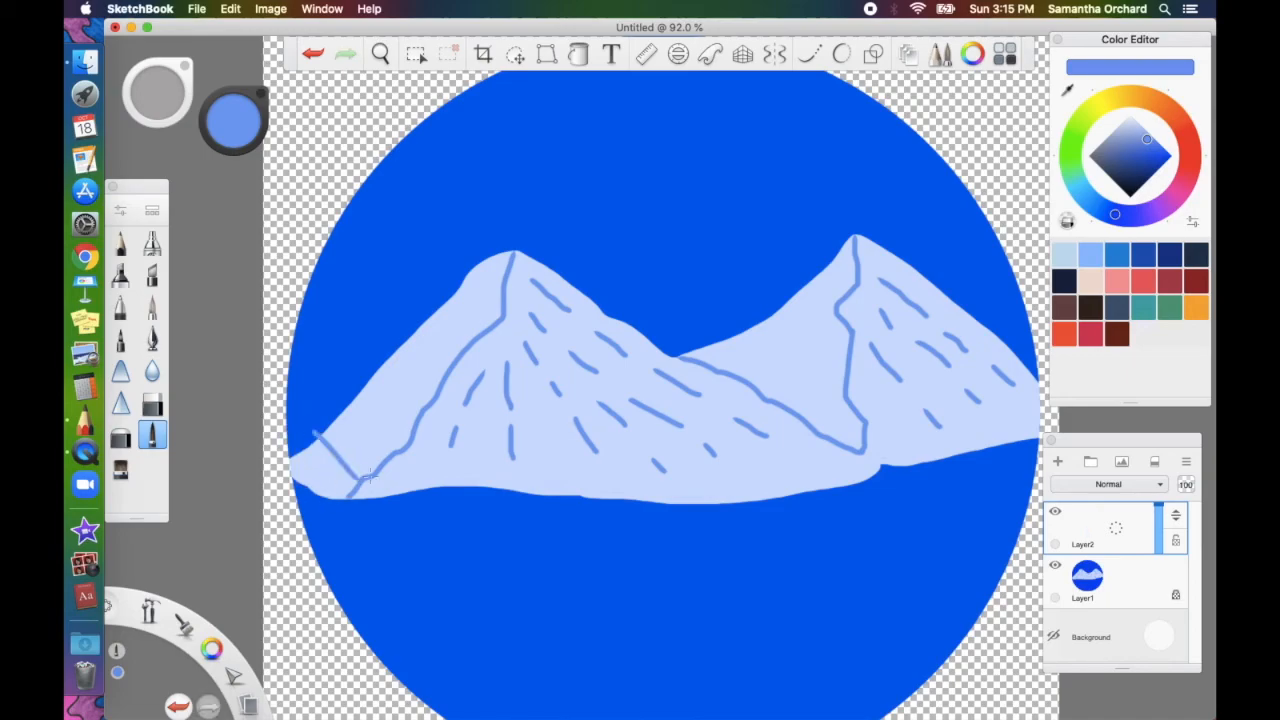
Hatch the left mountain's slope with diagonal strokes from the base up to the peak
{"action": "left_click_drag", "start_coordinate": [321, 413], "coordinate": [366, 476]}
{"action": "left_click_drag", "start_coordinate": [330, 411], "coordinate": [380, 468]}
{"action": "scroll", "coordinate": [355, 442], "scroll_direction": "up", "scroll_amount": 3}
{"action": "left_click_drag", "start_coordinate": [348, 373], "coordinate": [404, 454]}
{"action": "mouse_move", "coordinate": [366, 348]}
{"action": "left_mouse_down"}
{"action": "mouse_move", "coordinate": [418, 447]}
{"action": "mouse_move", "coordinate": [429, 427]}
{"action": "left_mouse_up"}
{"action": "left_click_drag", "start_coordinate": [407, 289], "coordinate": [450, 394]}
{"action": "left_click_drag", "start_coordinate": [435, 272], "coordinate": [472, 356]}
{"action": "left_click_drag", "start_coordinate": [460, 250], "coordinate": [494, 324]}
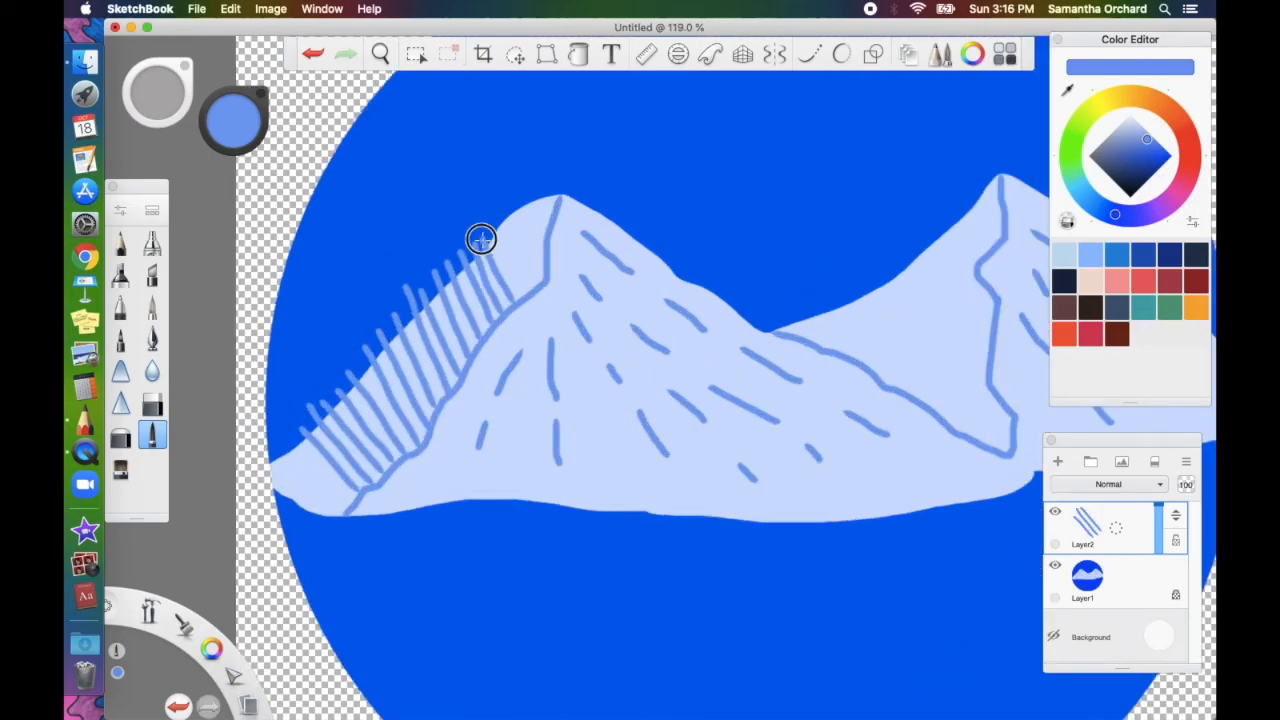
{"action": "left_click_drag", "start_coordinate": [486, 232], "coordinate": [522, 294]}
{"action": "left_click_drag", "start_coordinate": [506, 196], "coordinate": [543, 270]}
{"action": "left_click_drag", "start_coordinate": [540, 181], "coordinate": [554, 209]}
{"action": "left_click_drag", "start_coordinate": [286, 446], "coordinate": [346, 508]}
{"action": "scroll", "coordinate": [760, 330], "scroll_direction": "up", "scroll_amount": 3}
Hatch the slope between the peaks and the right mountain's shaded slope
{"action": "left_click_drag", "start_coordinate": [763, 269], "coordinate": [886, 458]}
{"action": "left_click_drag", "start_coordinate": [731, 222], "coordinate": [850, 430]}
{"action": "key", "text": "super+z"}
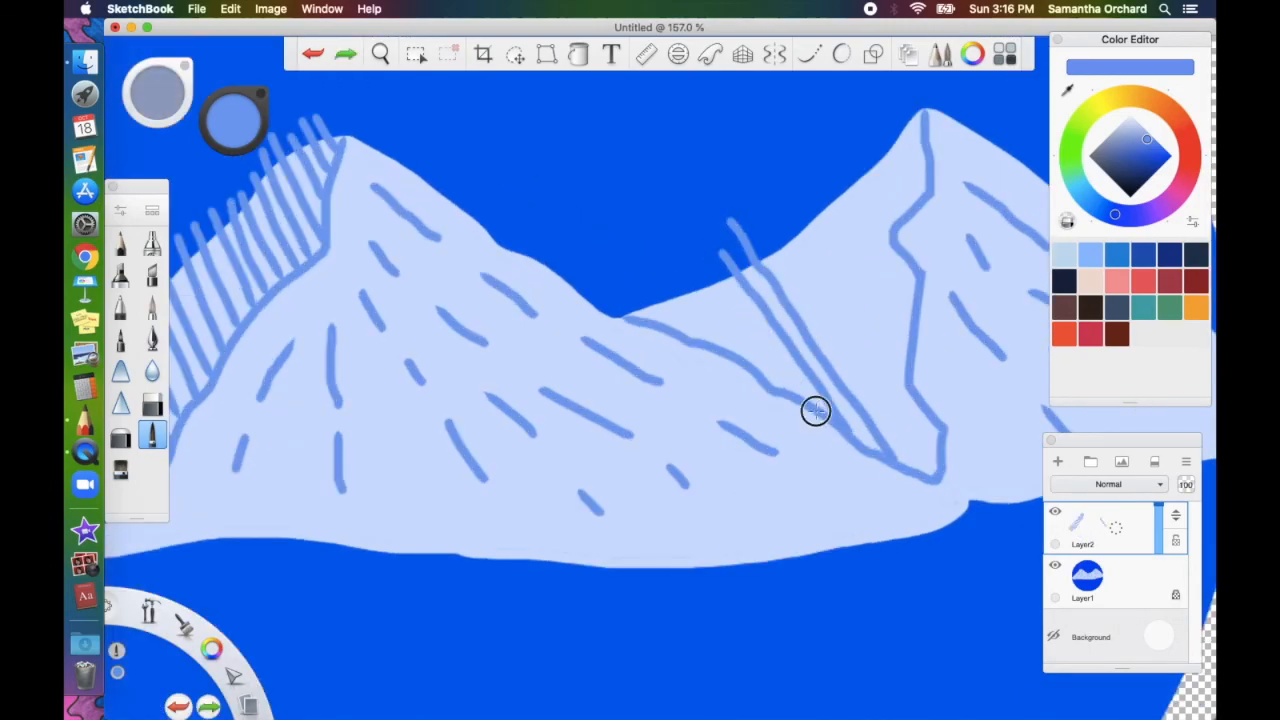
{"action": "left_click_drag", "start_coordinate": [724, 254], "coordinate": [830, 424]}
{"action": "left_click_drag", "start_coordinate": [650, 262], "coordinate": [715, 350]}
{"action": "left_click_drag", "start_coordinate": [634, 290], "coordinate": [686, 342]}
{"action": "mouse_move", "coordinate": [757, 235]}
{"action": "left_mouse_down"}
{"action": "mouse_move", "coordinate": [914, 468]}
{"action": "mouse_move", "coordinate": [942, 456]}
{"action": "left_mouse_up"}
{"action": "mouse_move", "coordinate": [785, 208]}
{"action": "left_mouse_down"}
{"action": "mouse_move", "coordinate": [938, 435]}
{"action": "mouse_move", "coordinate": [908, 334]}
{"action": "left_mouse_up"}
{"action": "left_click_drag", "start_coordinate": [853, 175], "coordinate": [911, 286]}
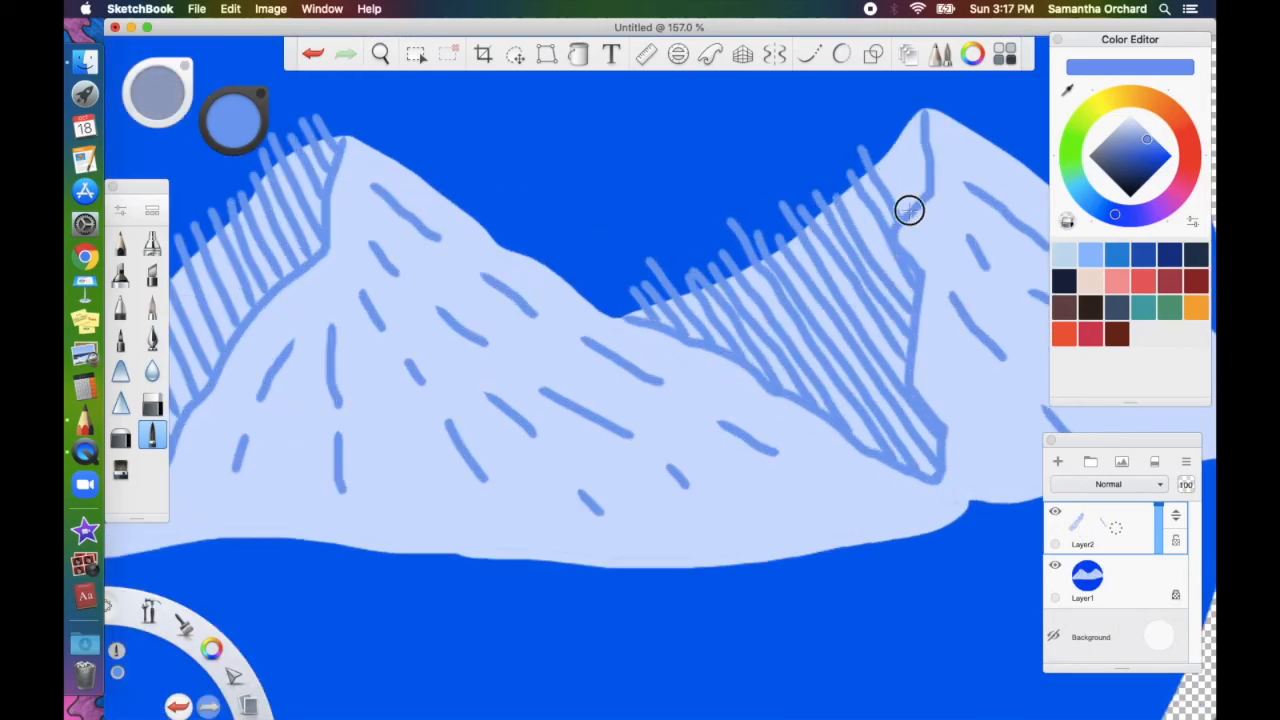
{"action": "left_click_drag", "start_coordinate": [879, 121], "coordinate": [921, 206]}
Undo the hand-drawn hatch strokes and turn on predictive smoothed strokes
{"action": "left_click", "coordinate": [314, 54]}
{"action": "scroll", "coordinate": [321, 93], "scroll_direction": "left", "scroll_amount": 3}
{"action": "left_click", "coordinate": [314, 54]}
{"action": "scroll", "coordinate": [321, 93], "scroll_direction": "up", "scroll_amount": 1}
{"action": "left_click", "coordinate": [853, 58]}
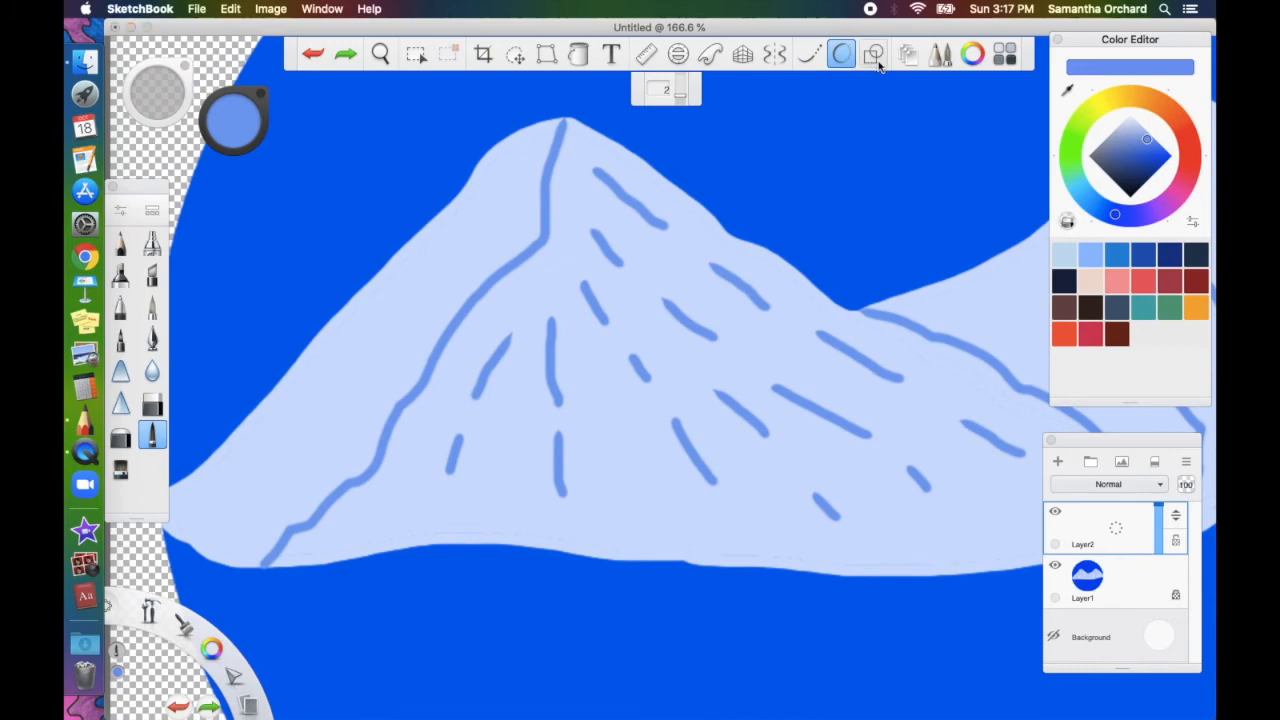
Draw four parallel straight hatch lines on the left mountain's upper slope with the Line tool
{"action": "left_click", "coordinate": [873, 55]}
{"action": "left_click", "coordinate": [618, 90]}
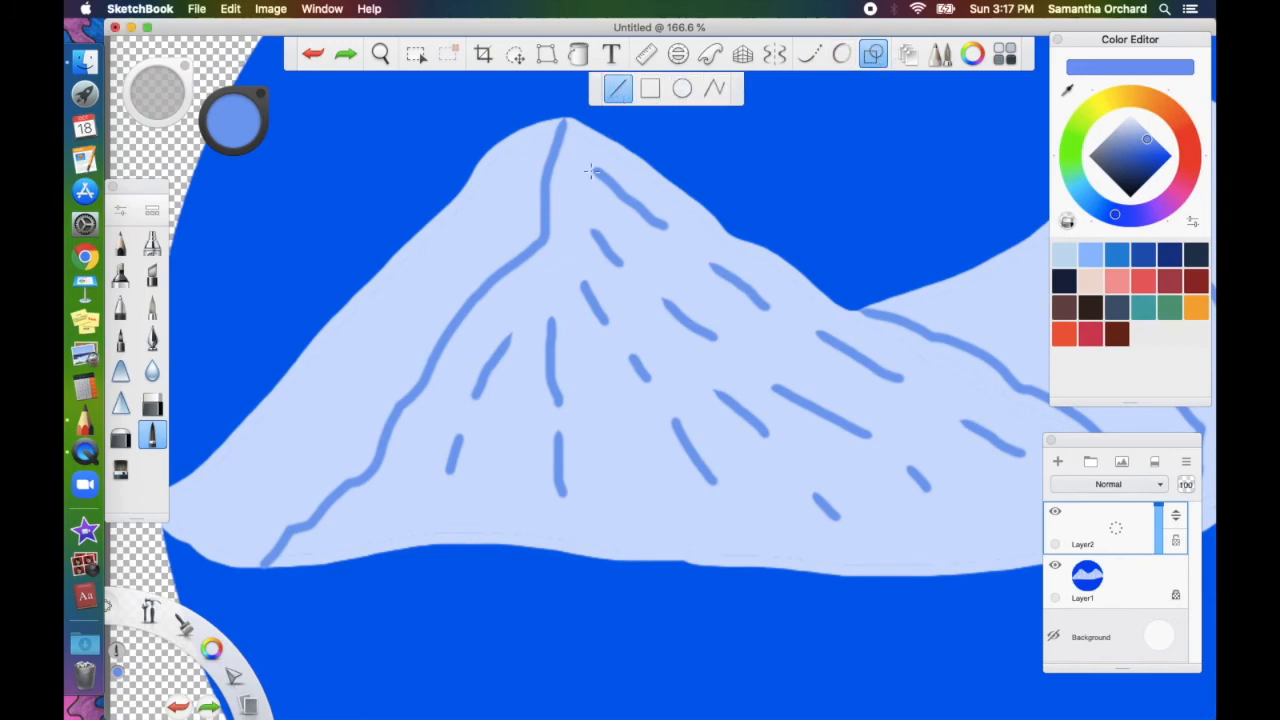
{"action": "left_click_drag", "start_coordinate": [476, 296], "coordinate": [400, 212]}
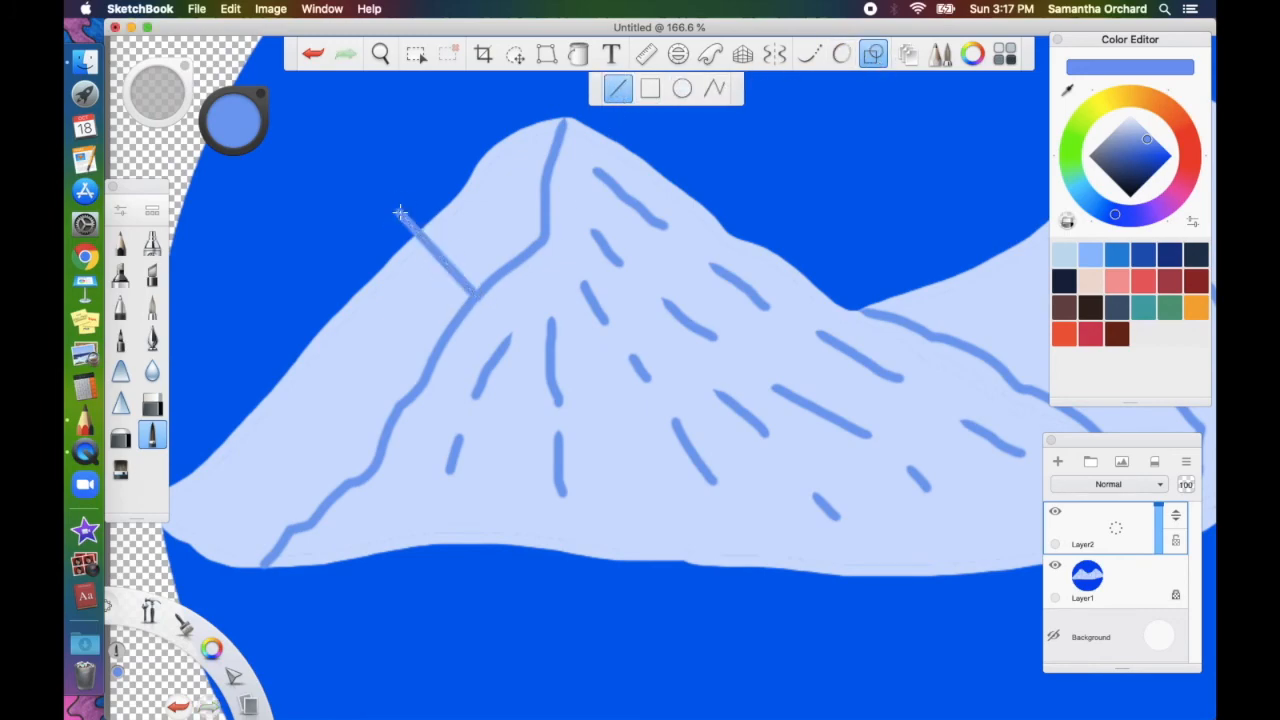
{"action": "left_click_drag", "start_coordinate": [486, 283], "coordinate": [418, 207]}
{"action": "mouse_move", "coordinate": [497, 271]}
{"action": "left_mouse_down"}
{"action": "mouse_move", "coordinate": [429, 194]}
{"action": "mouse_move", "coordinate": [446, 191]}
{"action": "mouse_move", "coordinate": [435, 178]}
{"action": "left_mouse_up"}
{"action": "left_click_drag", "start_coordinate": [520, 258], "coordinate": [441, 166]}
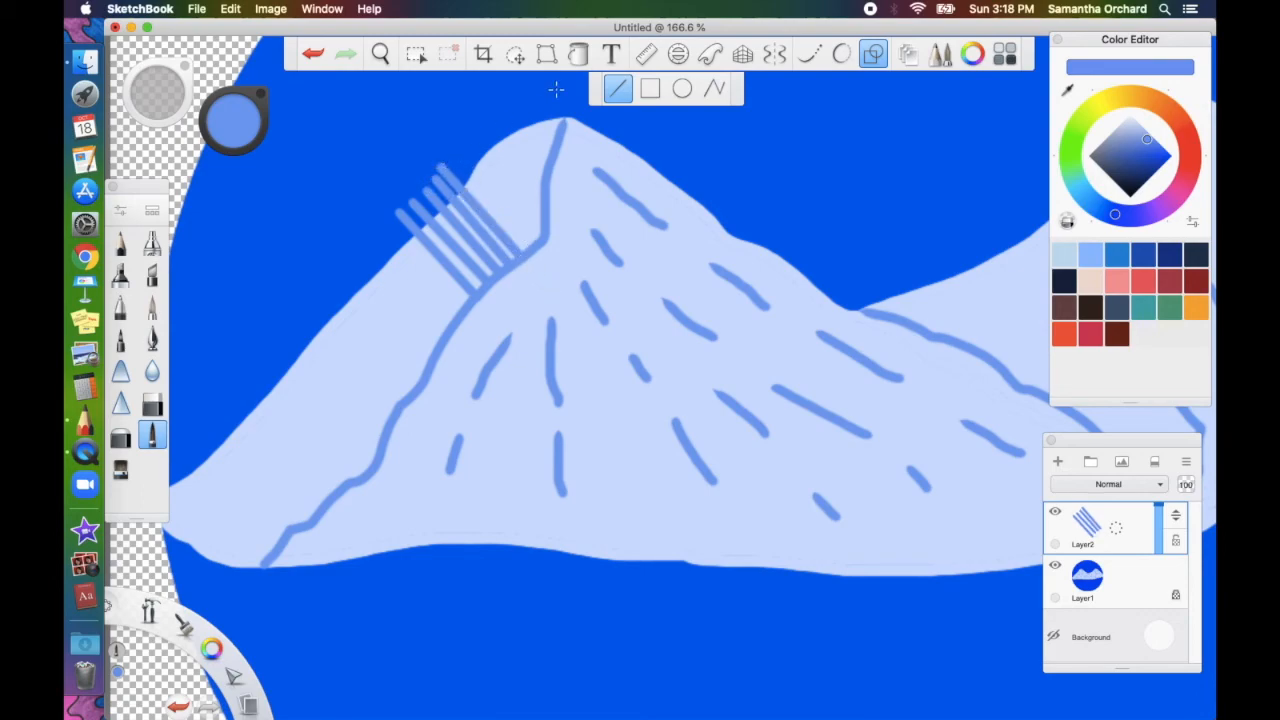
{"action": "left_click", "coordinate": [417, 54]}
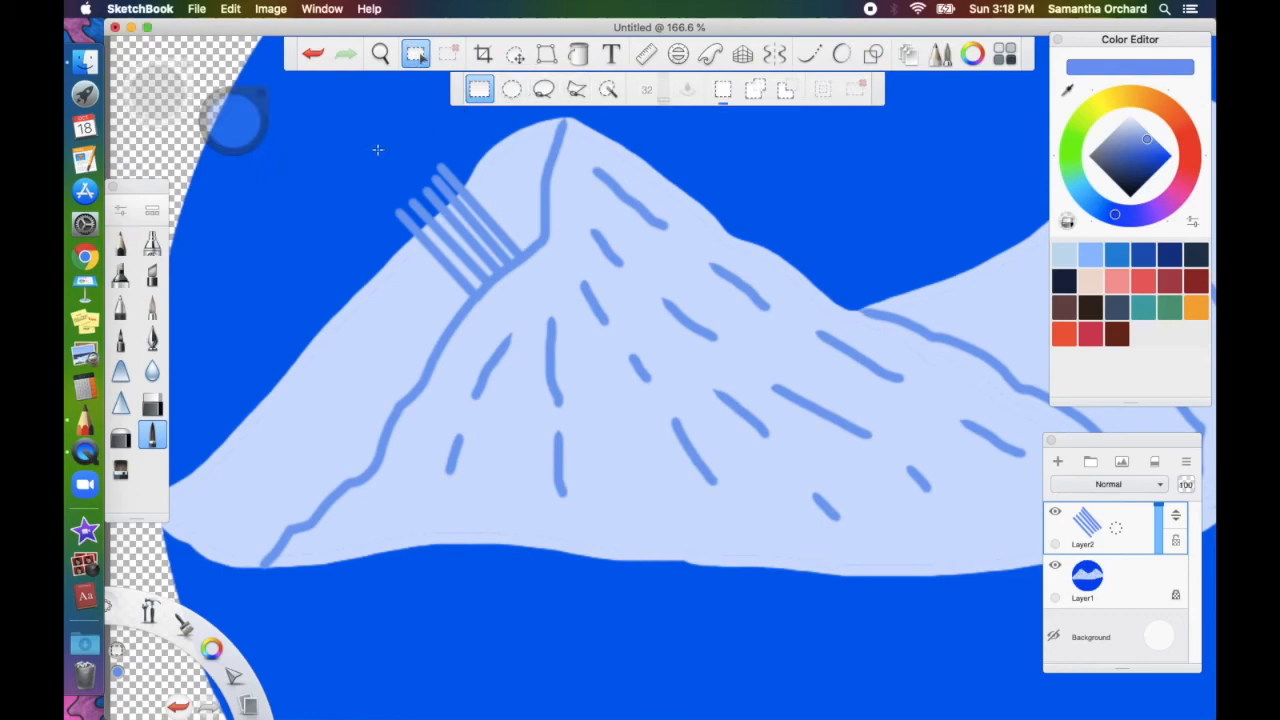
Copy the selected hatch-line cluster repeatedly down the left mountain's slope
{"action": "mouse_move", "coordinate": [361, 145]}
{"action": "left_mouse_down"}
{"action": "mouse_move", "coordinate": [526, 303]}
{"action": "mouse_move", "coordinate": [539, 300]}
{"action": "left_mouse_up"}
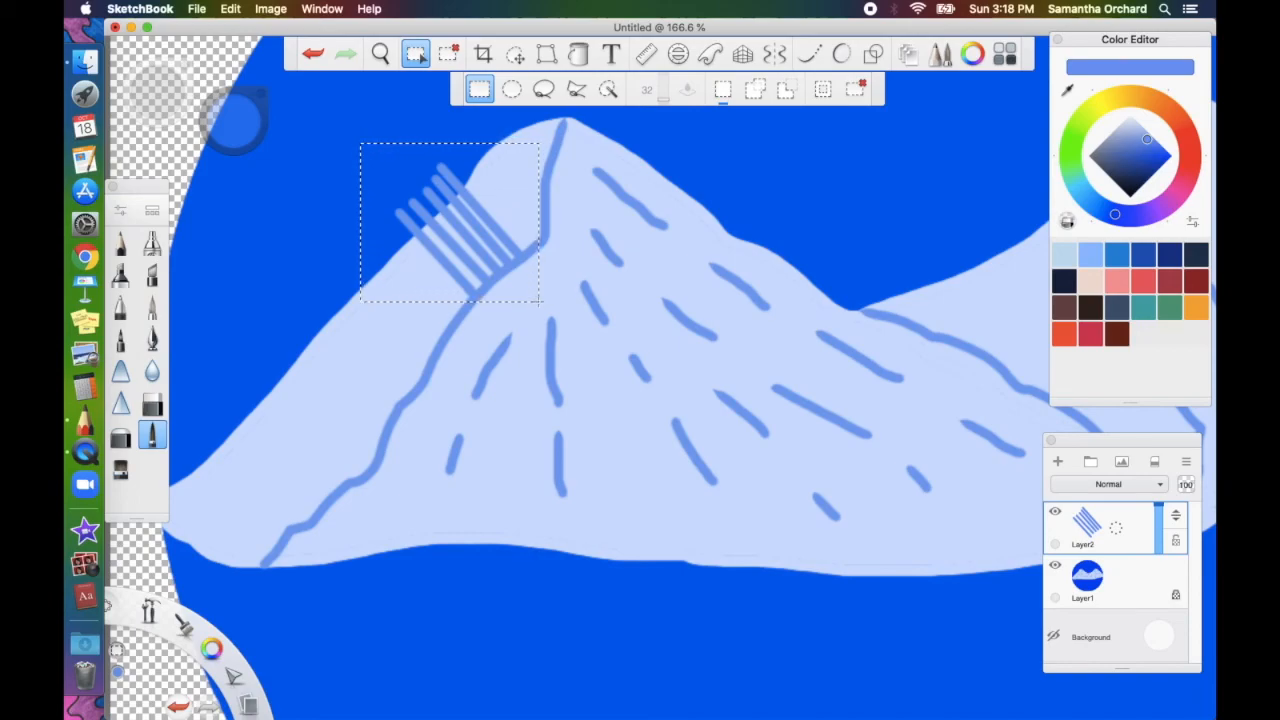
{"action": "key", "text": "v"}
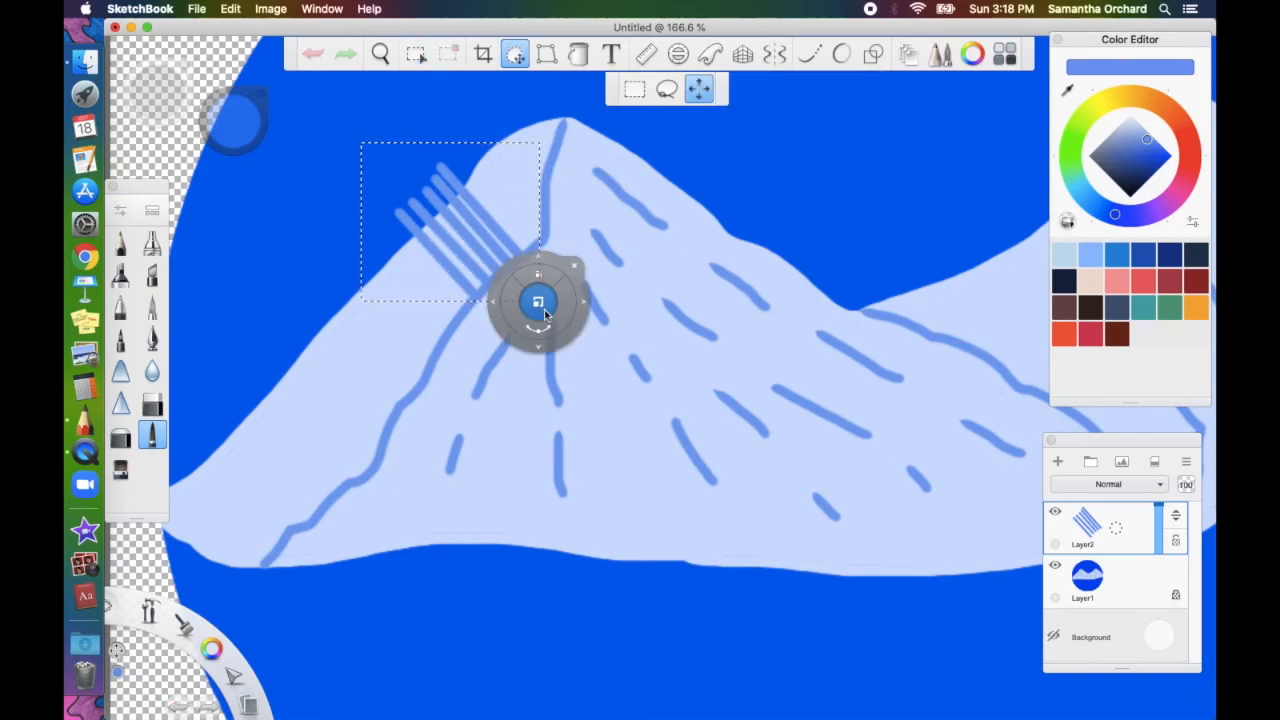
{"action": "mouse_move", "coordinate": [557, 346]}
{"action": "left_mouse_down"}
{"action": "mouse_move", "coordinate": [500, 403]}
{"action": "mouse_move", "coordinate": [509, 371]}
{"action": "mouse_move", "coordinate": [509, 397]}
{"action": "mouse_move", "coordinate": [592, 346]}
{"action": "left_mouse_up"}
{"action": "key", "text": "super+v"}
{"action": "key", "text": "super+v"}
{"action": "mouse_move", "coordinate": [608, 350]}
{"action": "left_mouse_down"}
{"action": "mouse_move", "coordinate": [726, 249]}
{"action": "mouse_move", "coordinate": [604, 390]}
{"action": "left_mouse_up"}
{"action": "key", "text": "super+v"}
{"action": "mouse_move", "coordinate": [604, 365]}
{"action": "left_mouse_down"}
{"action": "mouse_move", "coordinate": [618, 300]}
{"action": "mouse_move", "coordinate": [453, 514]}
{"action": "left_mouse_up"}
{"action": "key", "text": "super+v"}
{"action": "key", "text": "super+v"}
{"action": "left_click_drag", "start_coordinate": [568, 414], "coordinate": [400, 620]}
{"action": "key", "text": "super+v"}
{"action": "left_click_drag", "start_coordinate": [565, 410], "coordinate": [391, 671]}
Merge the pasted hatch copies into Layer2
{"action": "scroll", "coordinate": [600, 500], "scroll_direction": "down", "scroll_amount": 5}
{"action": "left_click", "coordinate": [1127, 537]}
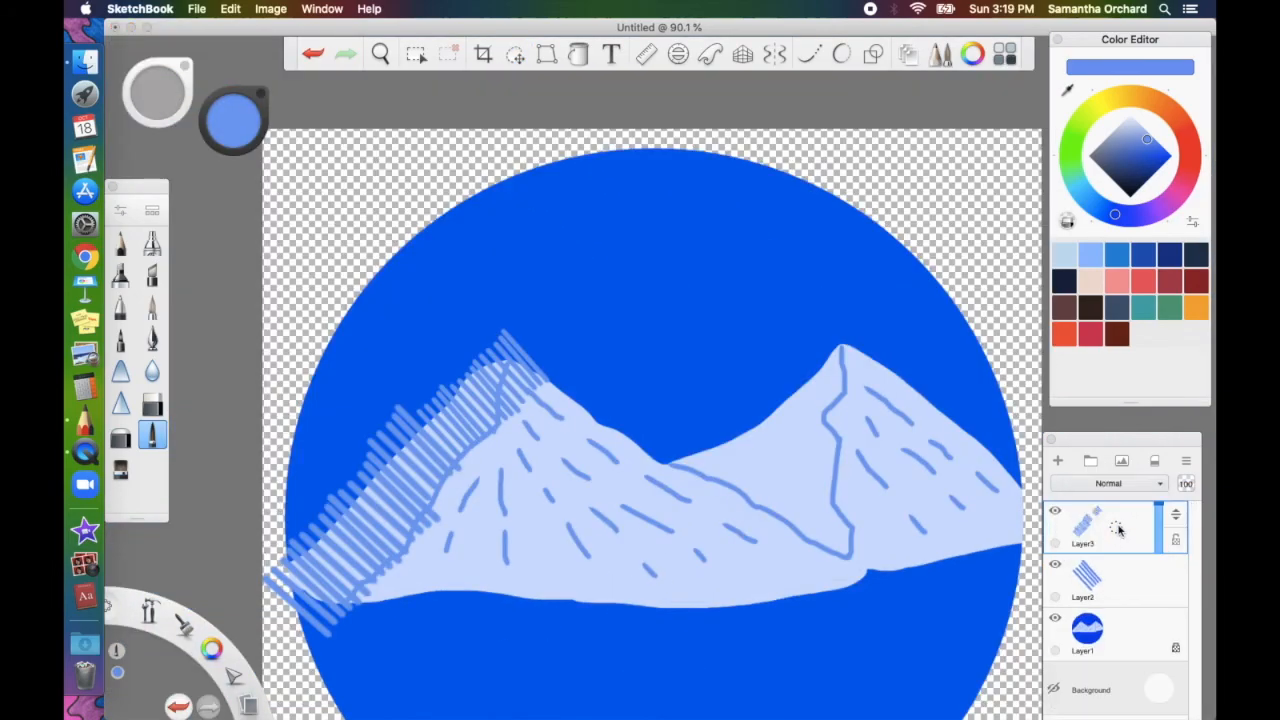
{"action": "left_click", "coordinate": [515, 54]}
{"action": "mouse_move", "coordinate": [563, 200]}
{"action": "left_mouse_down"}
{"action": "mouse_move", "coordinate": [785, 420]}
{"action": "mouse_move", "coordinate": [852, 548]}
{"action": "left_mouse_up"}
{"action": "key", "text": "Escape"}
On new Layer9, draw straight diagonal shading lines down the right mountain
{"action": "left_click", "coordinate": [1058, 461]}
{"action": "left_click", "coordinate": [873, 54]}
{"action": "left_click_drag", "start_coordinate": [747, 426], "coordinate": [854, 534]}
{"action": "mouse_move", "coordinate": [744, 402]}
{"action": "left_mouse_down"}
{"action": "mouse_move", "coordinate": [850, 518]}
{"action": "mouse_move", "coordinate": [840, 481]}
{"action": "left_mouse_up"}
{"action": "mouse_move", "coordinate": [768, 378]}
{"action": "left_mouse_down"}
{"action": "mouse_move", "coordinate": [835, 457]}
{"action": "mouse_move", "coordinate": [834, 414]}
{"action": "left_mouse_up"}
{"action": "left_click_drag", "start_coordinate": [797, 348], "coordinate": [842, 386]}
{"action": "left_click_drag", "start_coordinate": [714, 431], "coordinate": [715, 418]}
Add more short parallel diagonal hatch lines to the right mountain's shaded side
{"action": "left_click_drag", "start_coordinate": [826, 546], "coordinate": [701, 423]}
{"action": "scroll", "coordinate": [813, 511], "scroll_direction": "up", "scroll_amount": 5}
{"action": "left_click_drag", "start_coordinate": [586, 355], "coordinate": [760, 524]}
{"action": "mouse_move", "coordinate": [563, 362]}
{"action": "left_mouse_down"}
{"action": "mouse_move", "coordinate": [704, 496]}
{"action": "mouse_move", "coordinate": [632, 447]}
{"action": "left_mouse_up"}
{"action": "left_click_drag", "start_coordinate": [527, 380], "coordinate": [575, 424]}
{"action": "left_click", "coordinate": [1126, 621]}
{"action": "left_click", "coordinate": [416, 54]}
Magic-wand select the blue sky and delete the overshooting hatching on Layer9 and Layer2
{"action": "left_click", "coordinate": [609, 89]}
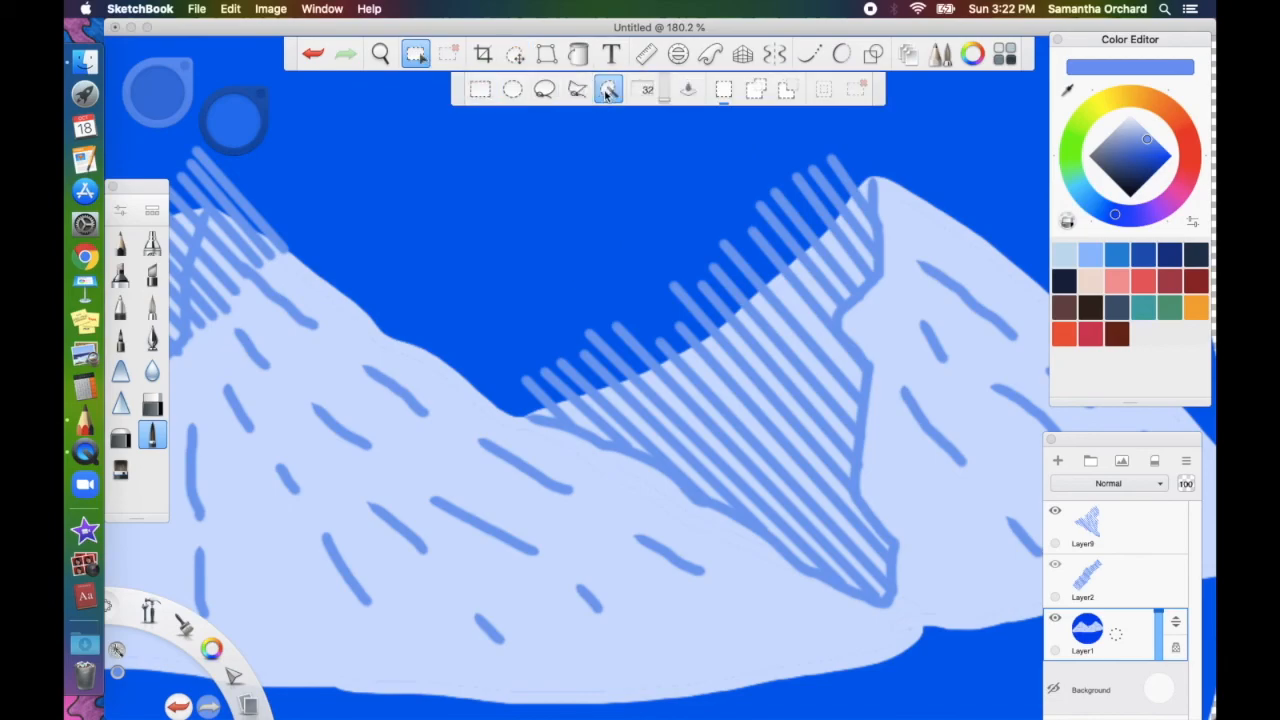
{"action": "left_click", "coordinate": [587, 199]}
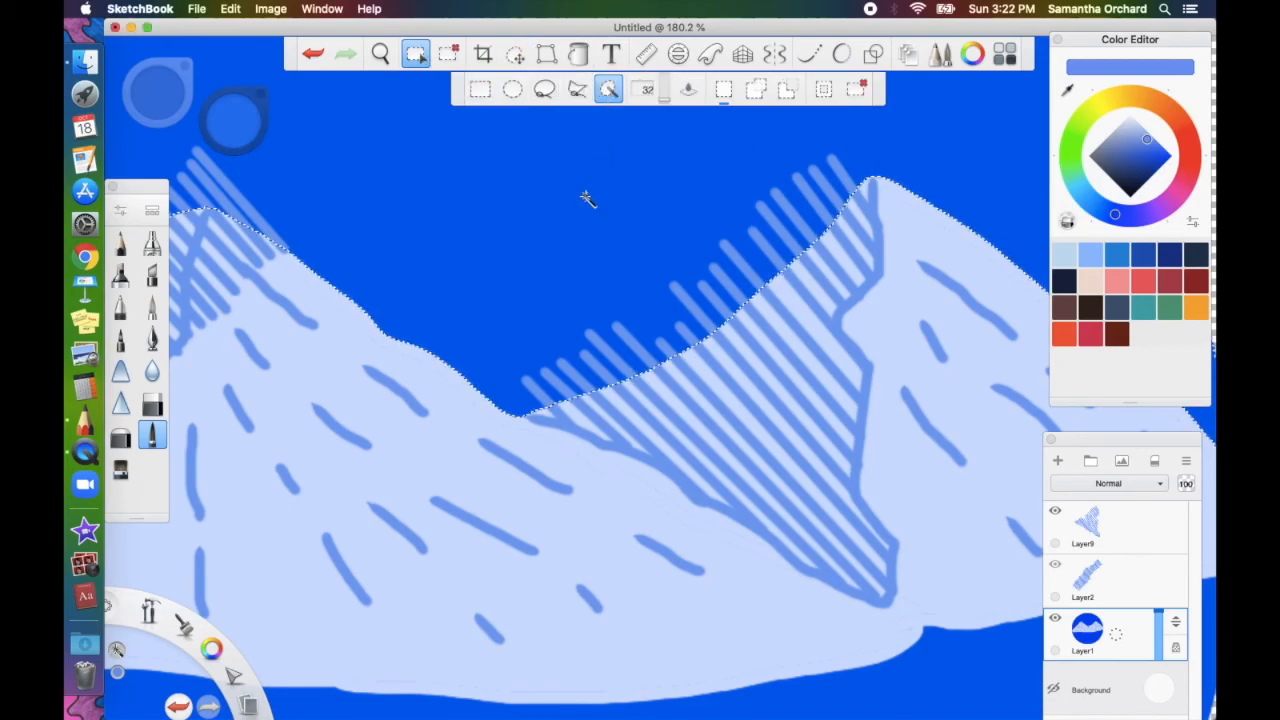
{"action": "left_click", "coordinate": [1136, 540]}
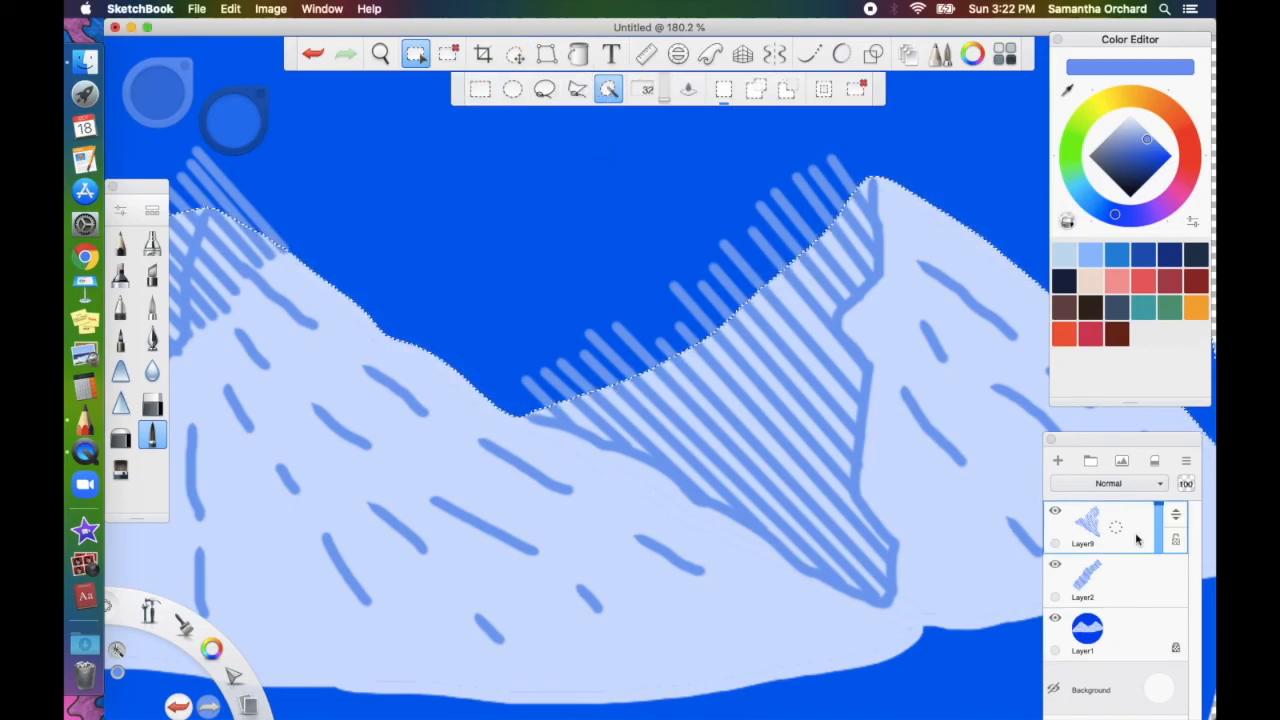
{"action": "key", "text": "Delete"}
{"action": "left_click", "coordinate": [1126, 604]}
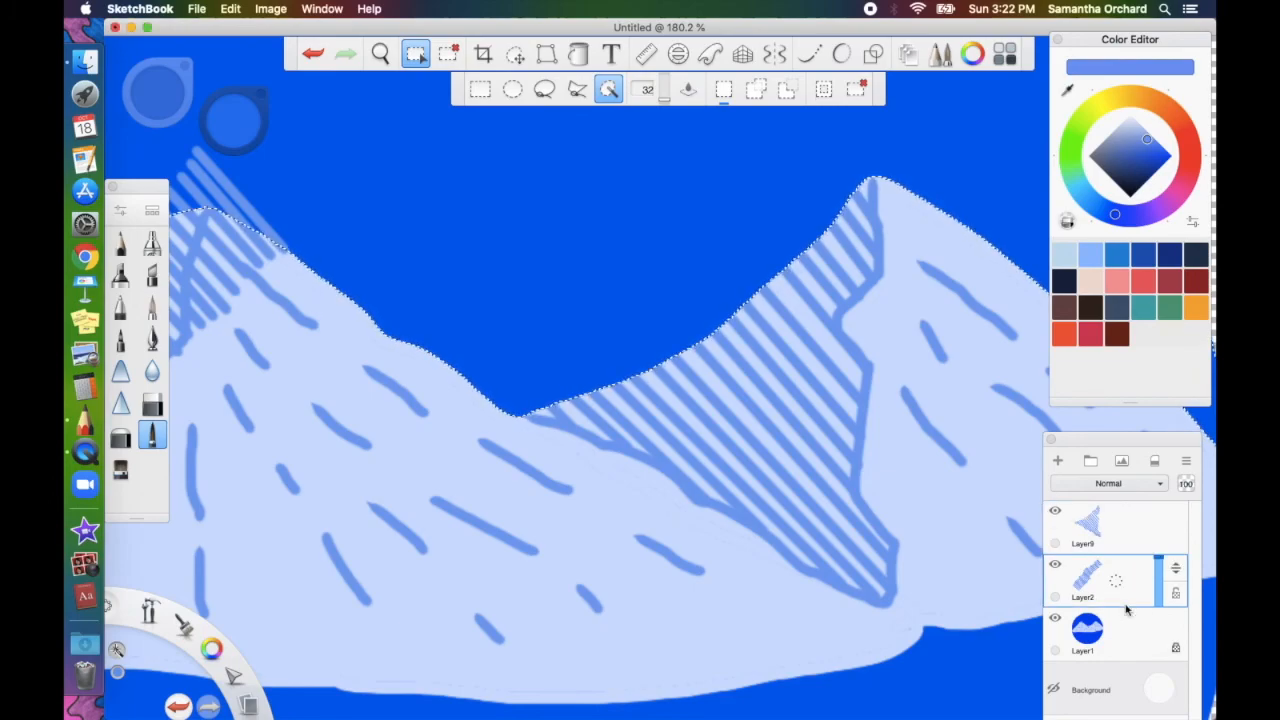
{"action": "key", "text": "Delete"}
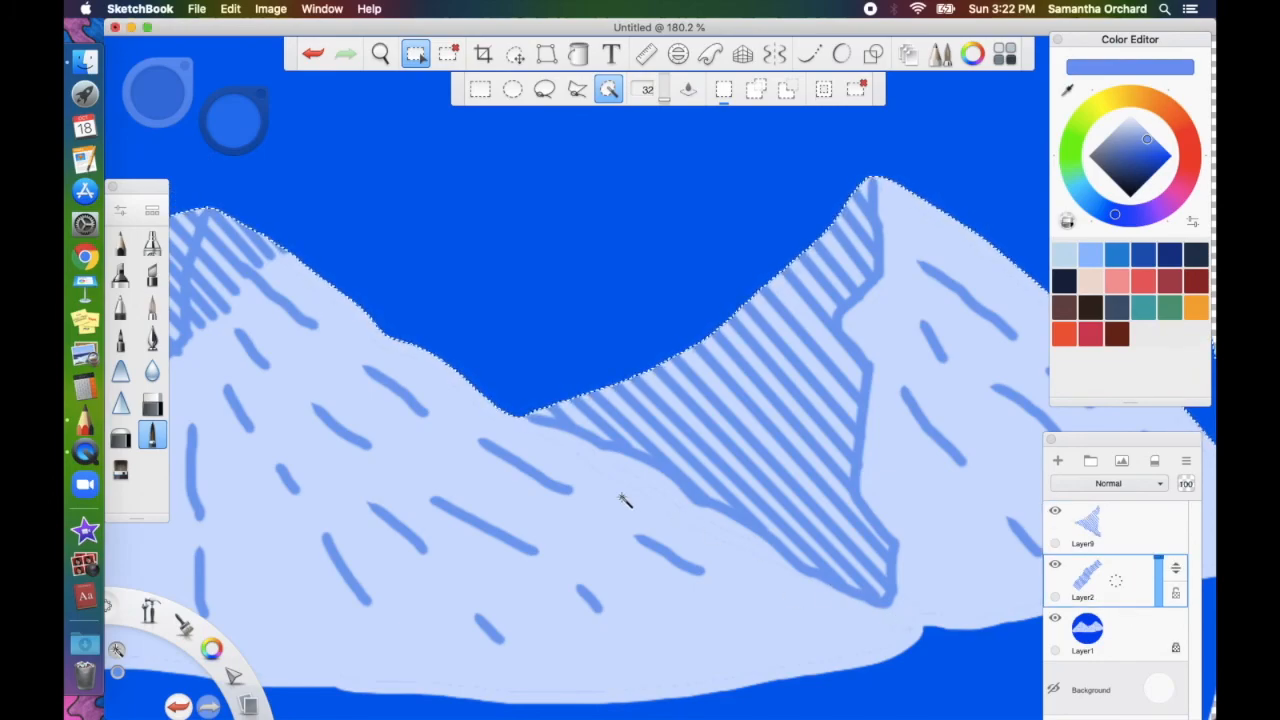
{"action": "scroll", "coordinate": [623, 497], "scroll_direction": "left", "scroll_amount": 5}
{"action": "scroll", "coordinate": [623, 497], "scroll_direction": "left", "scroll_amount": 6}
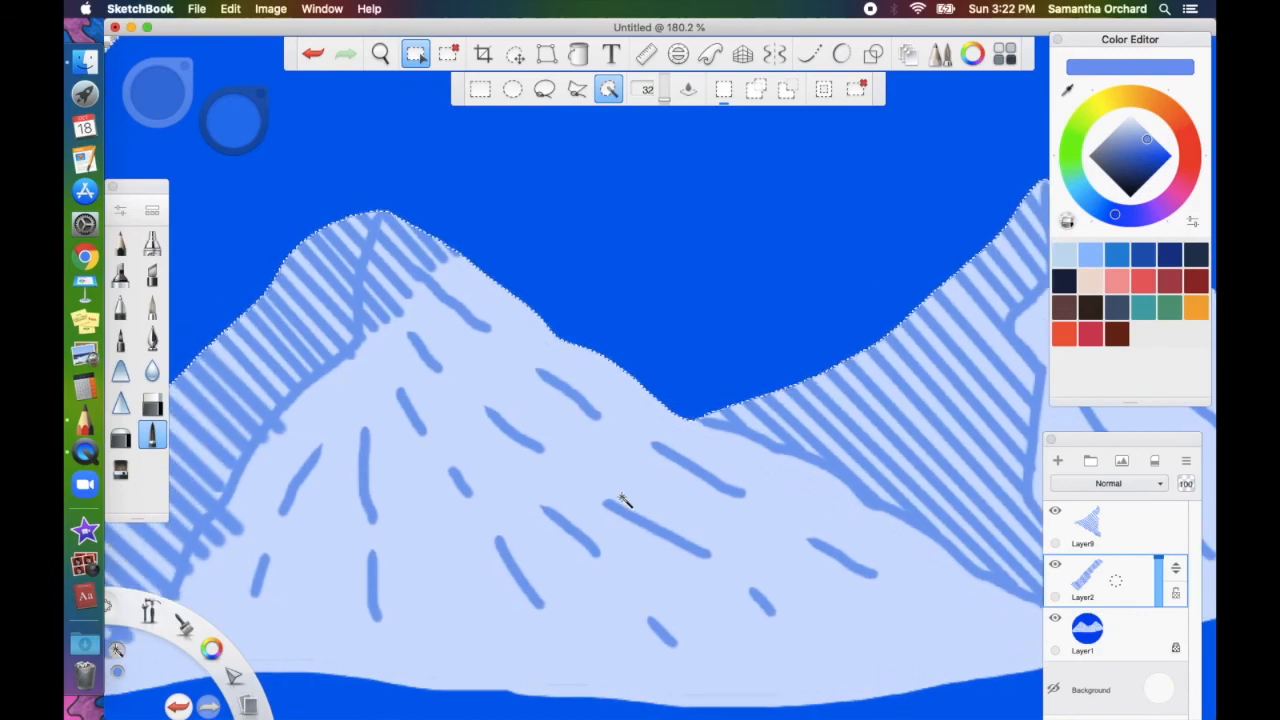
{"action": "scroll", "coordinate": [623, 497], "scroll_direction": "left", "scroll_amount": 2}
{"action": "scroll", "coordinate": [623, 497], "scroll_direction": "down", "scroll_amount": 2}
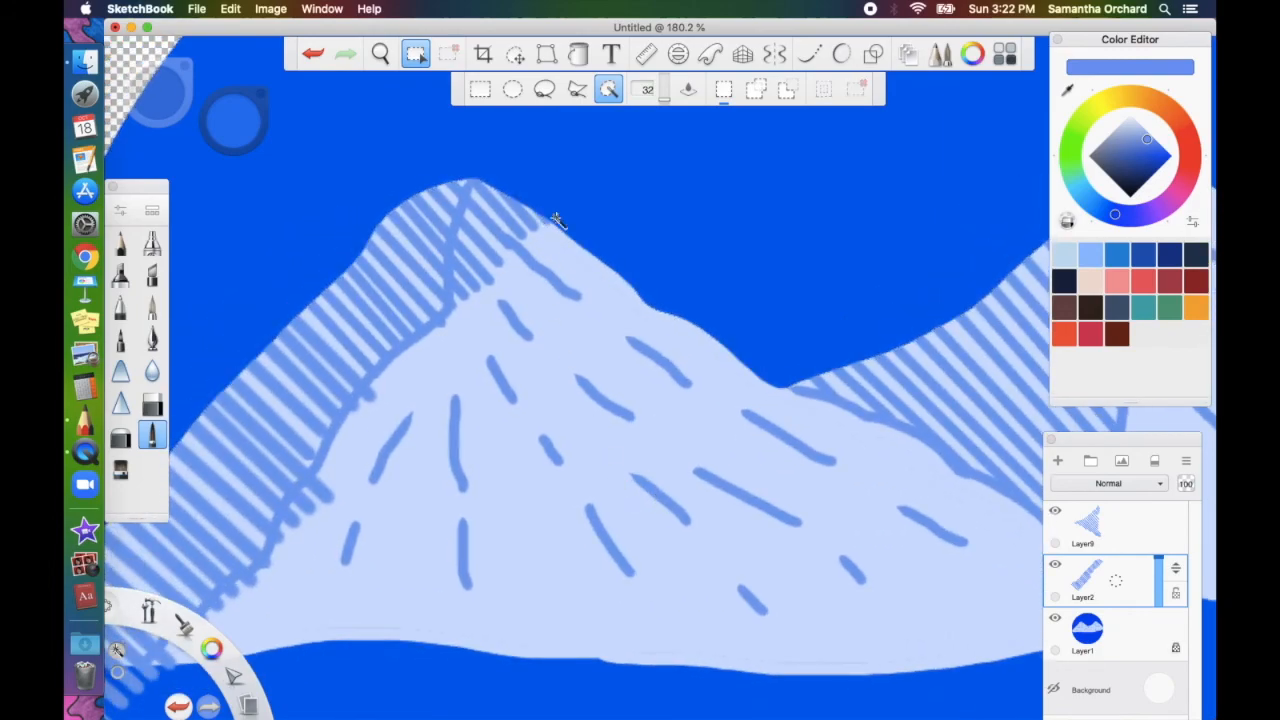
{"action": "left_click", "coordinate": [152, 407]}
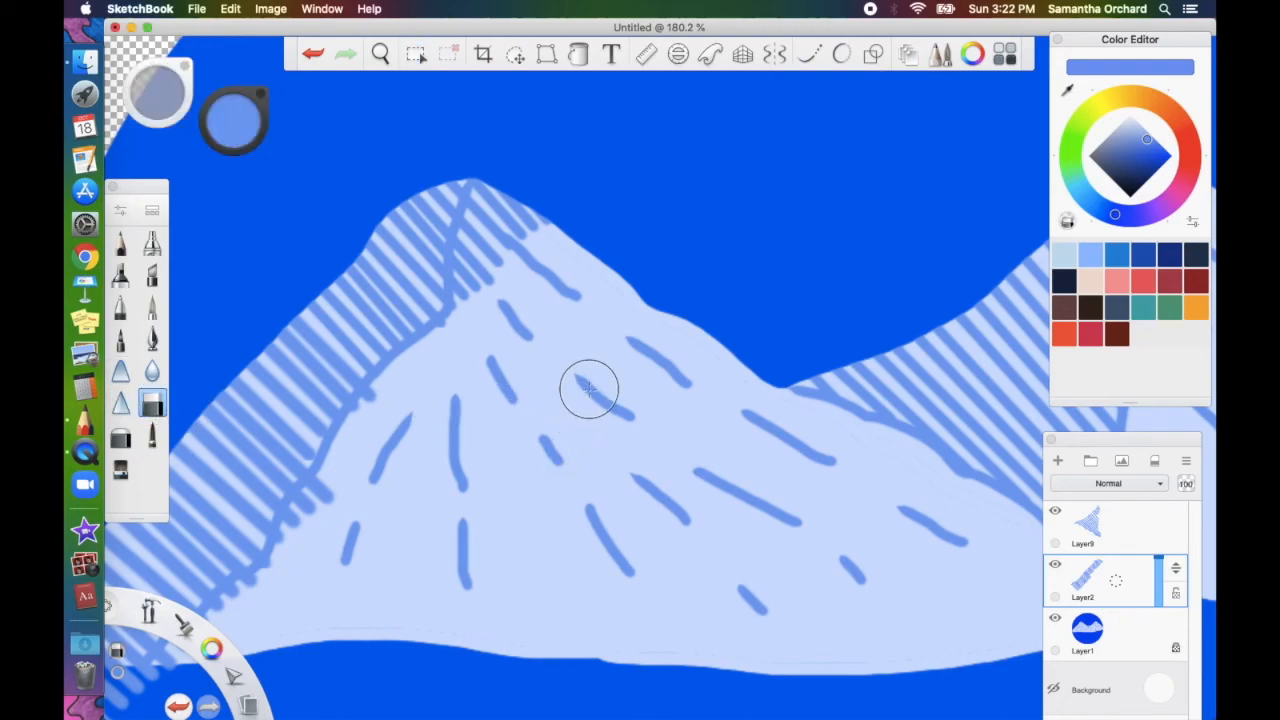
Erase stray hatch strokes on the left peak's sunlit side and past its lower-left edge
{"action": "mouse_move", "coordinate": [535, 223]}
{"action": "left_mouse_down"}
{"action": "mouse_move", "coordinate": [514, 217]}
{"action": "mouse_move", "coordinate": [520, 200]}
{"action": "mouse_move", "coordinate": [505, 191]}
{"action": "mouse_move", "coordinate": [480, 286]}
{"action": "mouse_move", "coordinate": [482, 249]}
{"action": "left_mouse_up"}
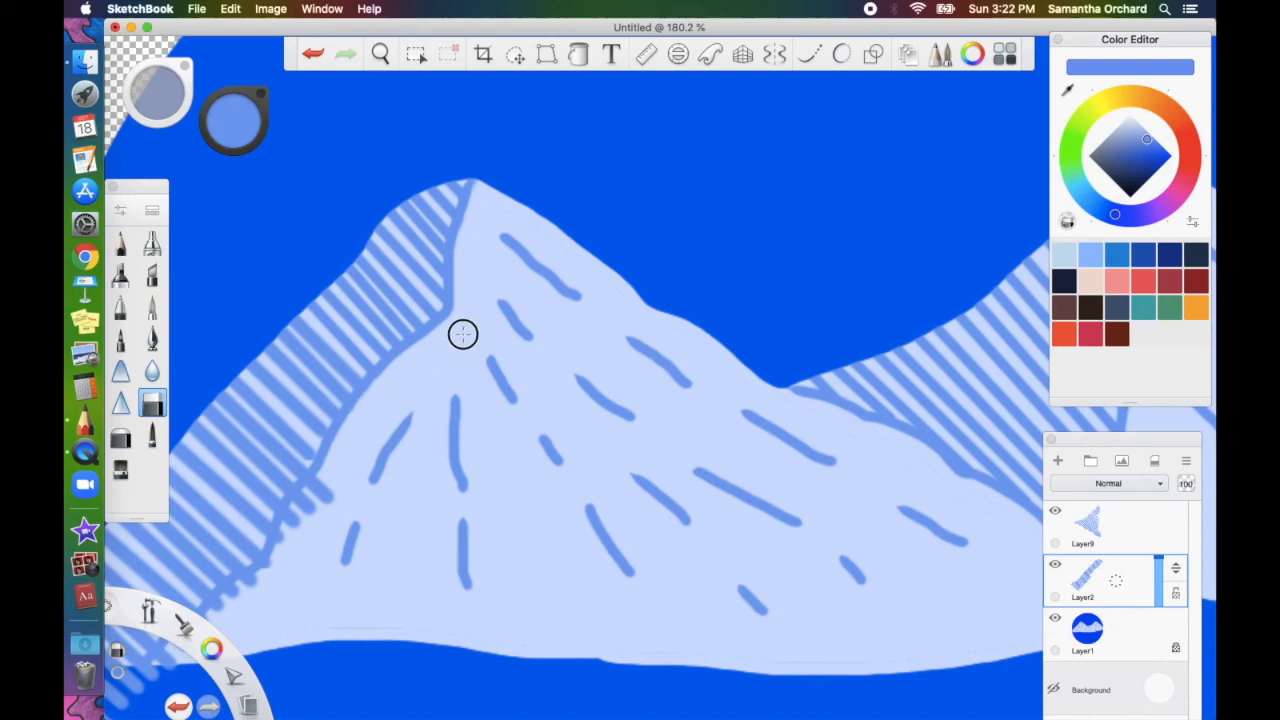
{"action": "scroll", "coordinate": [463, 334], "scroll_direction": "down", "scroll_amount": 2}
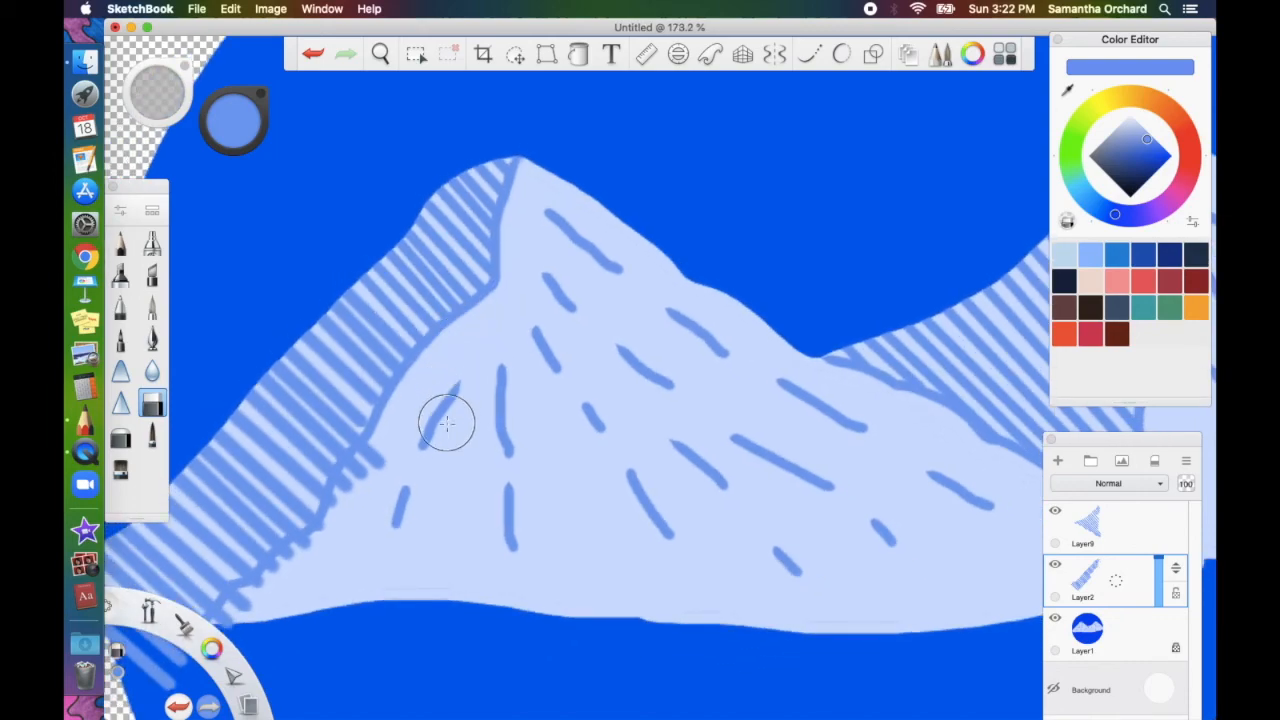
{"action": "scroll", "coordinate": [446, 424], "scroll_direction": "down", "scroll_amount": 2}
{"action": "scroll", "coordinate": [447, 424], "scroll_direction": "left", "scroll_amount": 4}
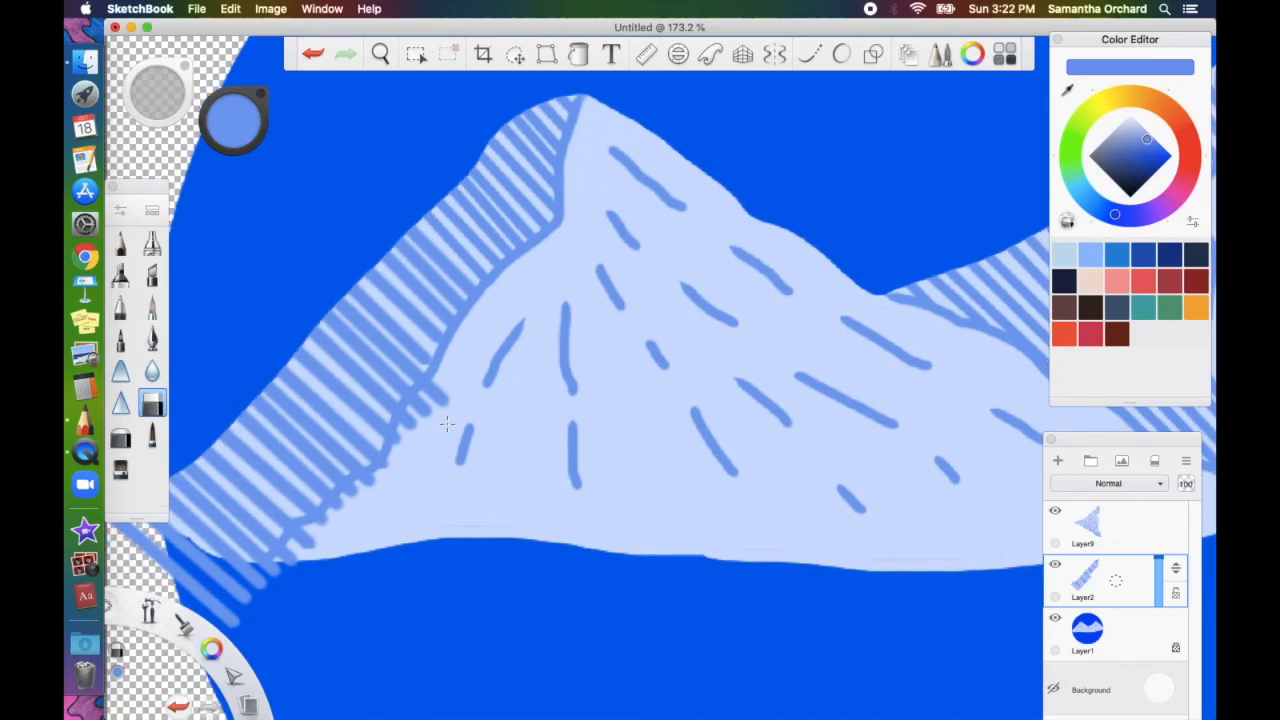
{"action": "scroll", "coordinate": [446, 424], "scroll_direction": "down", "scroll_amount": 2}
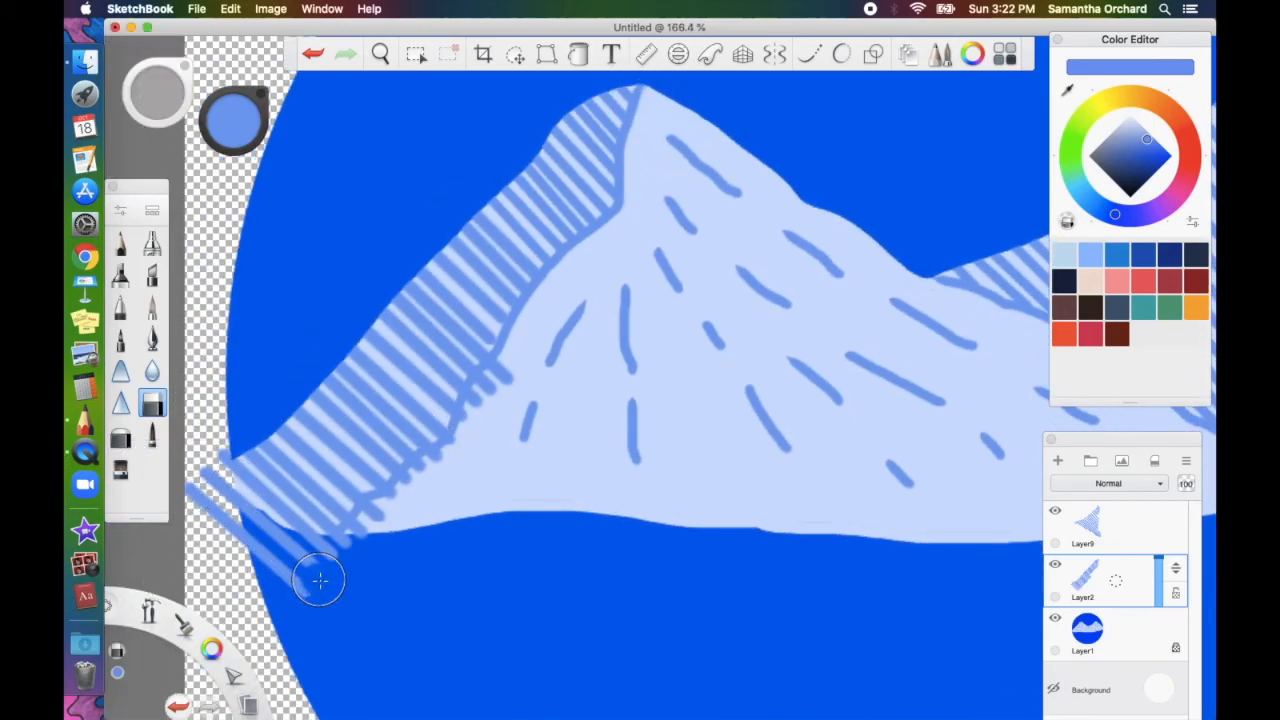
{"action": "mouse_move", "coordinate": [235, 530]}
{"action": "left_mouse_down"}
{"action": "mouse_move", "coordinate": [356, 597]}
{"action": "mouse_move", "coordinate": [297, 551]}
{"action": "mouse_move", "coordinate": [291, 583]}
{"action": "mouse_move", "coordinate": [326, 609]}
{"action": "mouse_move", "coordinate": [366, 534]}
{"action": "mouse_move", "coordinate": [445, 468]}
{"action": "left_mouse_up"}
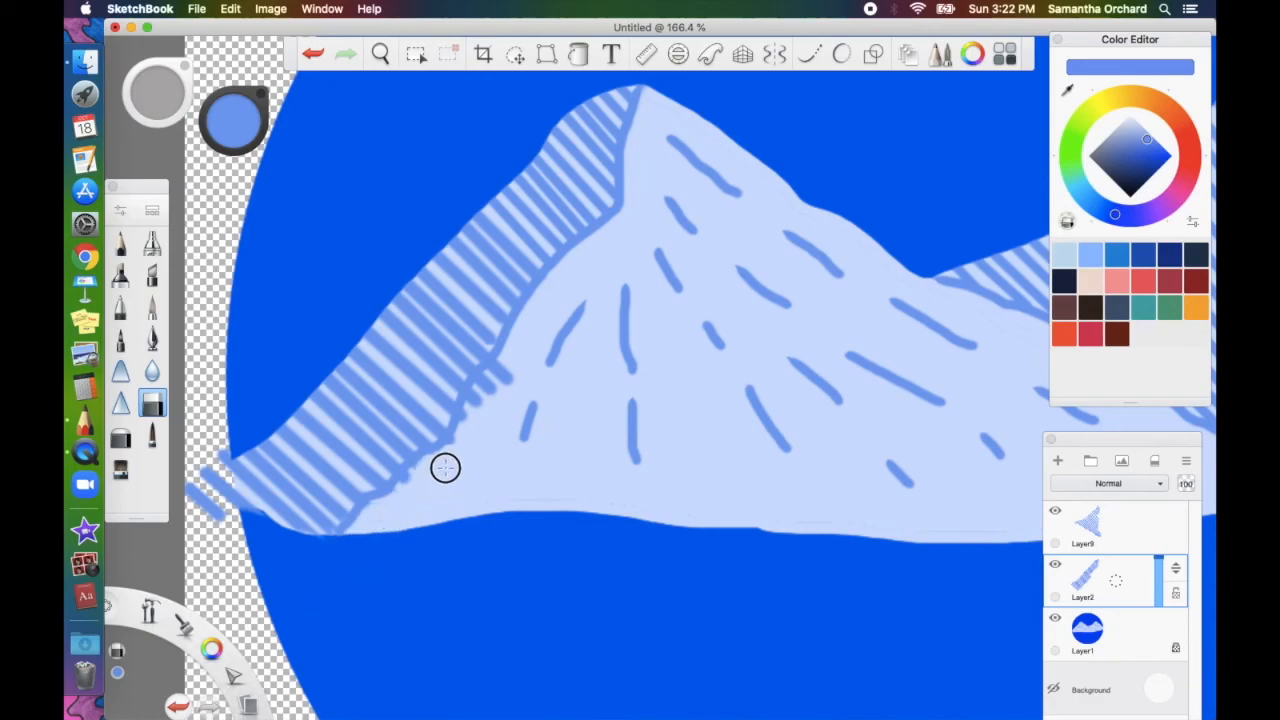
{"action": "mouse_move", "coordinate": [571, 398]}
{"action": "left_mouse_down"}
{"action": "mouse_move", "coordinate": [526, 371]}
{"action": "mouse_move", "coordinate": [503, 386]}
{"action": "mouse_move", "coordinate": [509, 373]}
{"action": "left_mouse_up"}
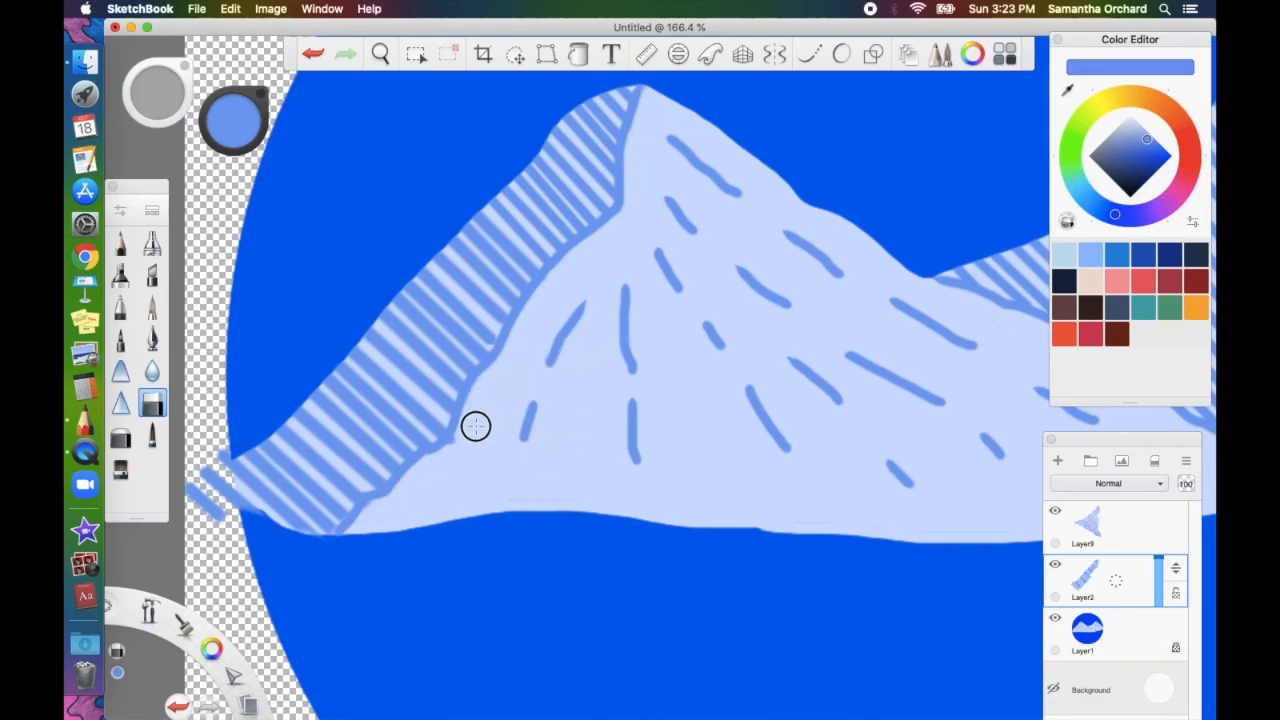
{"action": "scroll", "coordinate": [465, 447], "scroll_direction": "right", "scroll_amount": 10}
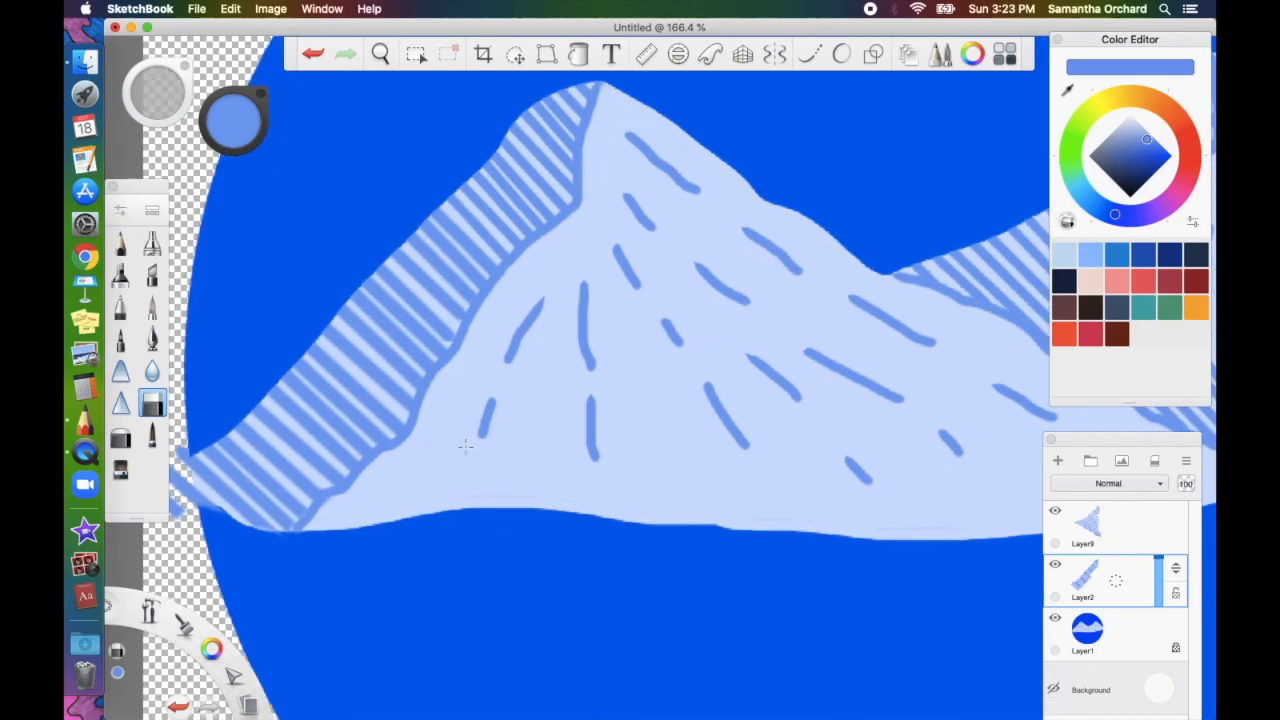
{"action": "scroll", "coordinate": [465, 447], "scroll_direction": "right", "scroll_amount": 2}
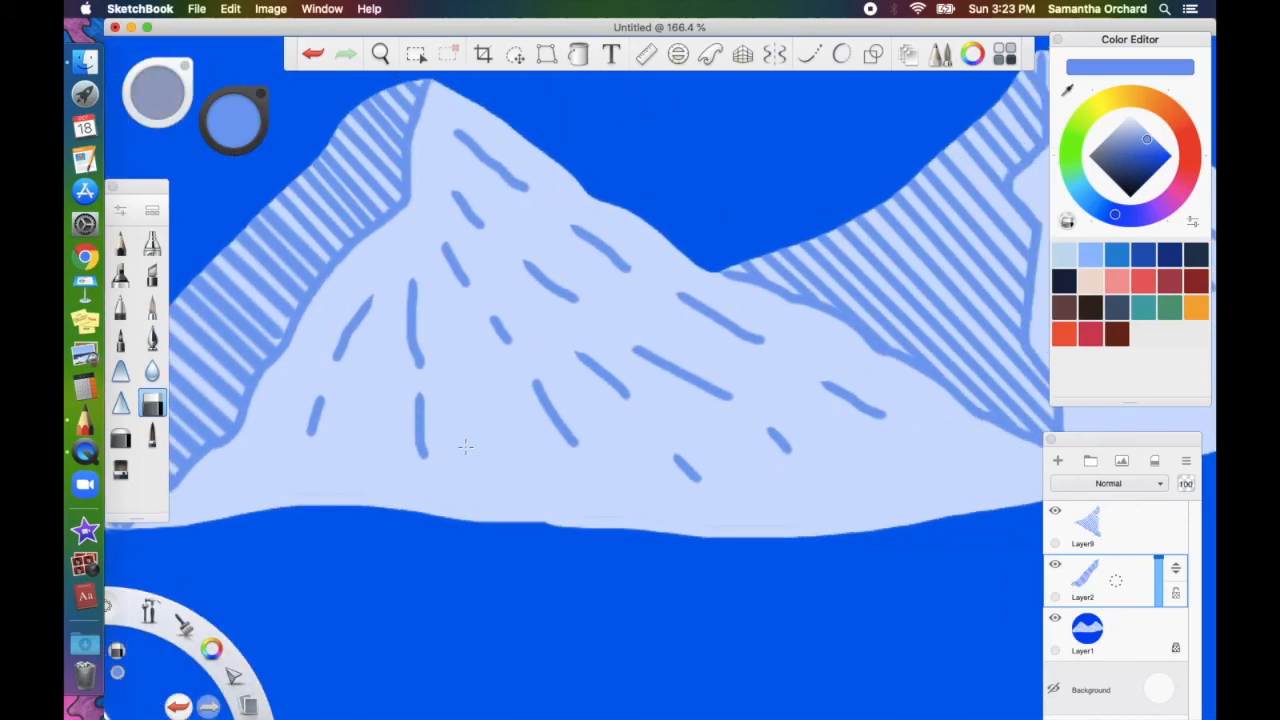
{"action": "scroll", "coordinate": [416, 493], "scroll_direction": "down", "scroll_amount": 5}
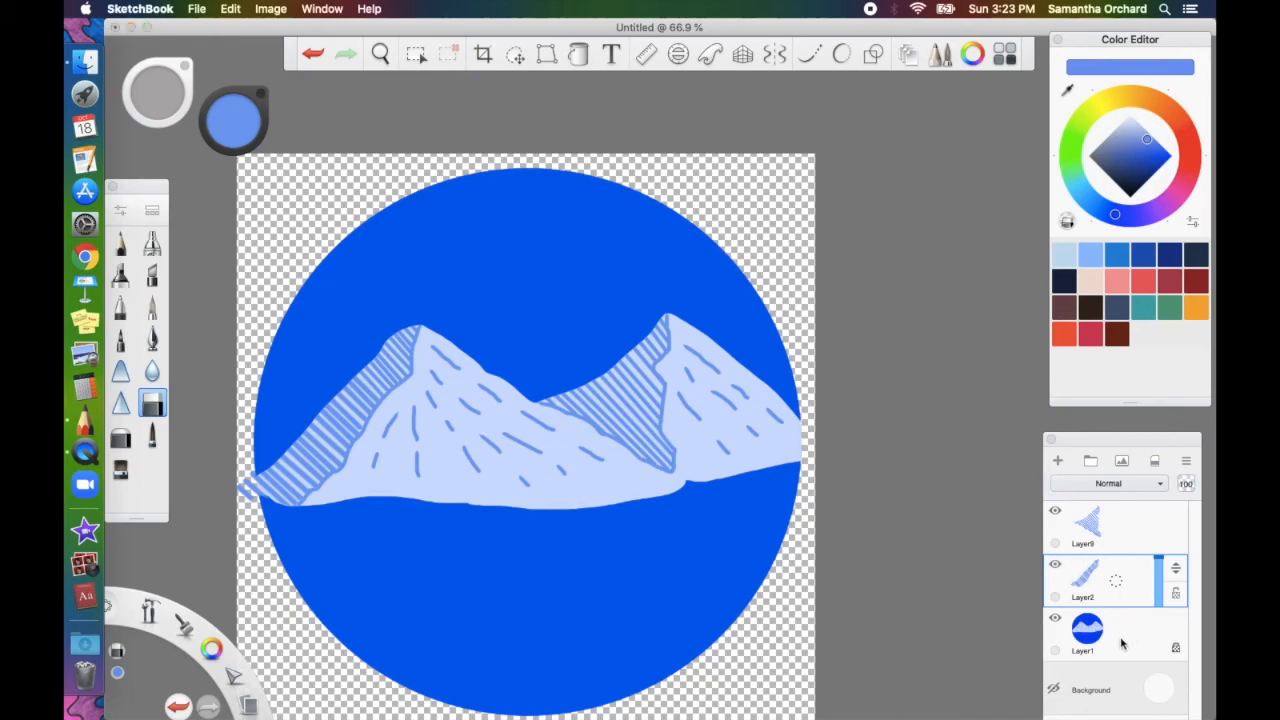
Merge Layer9 into Layer2 and Layer2 into Layer1, then add empty Layer10 above
{"action": "left_click", "coordinate": [1088, 630]}
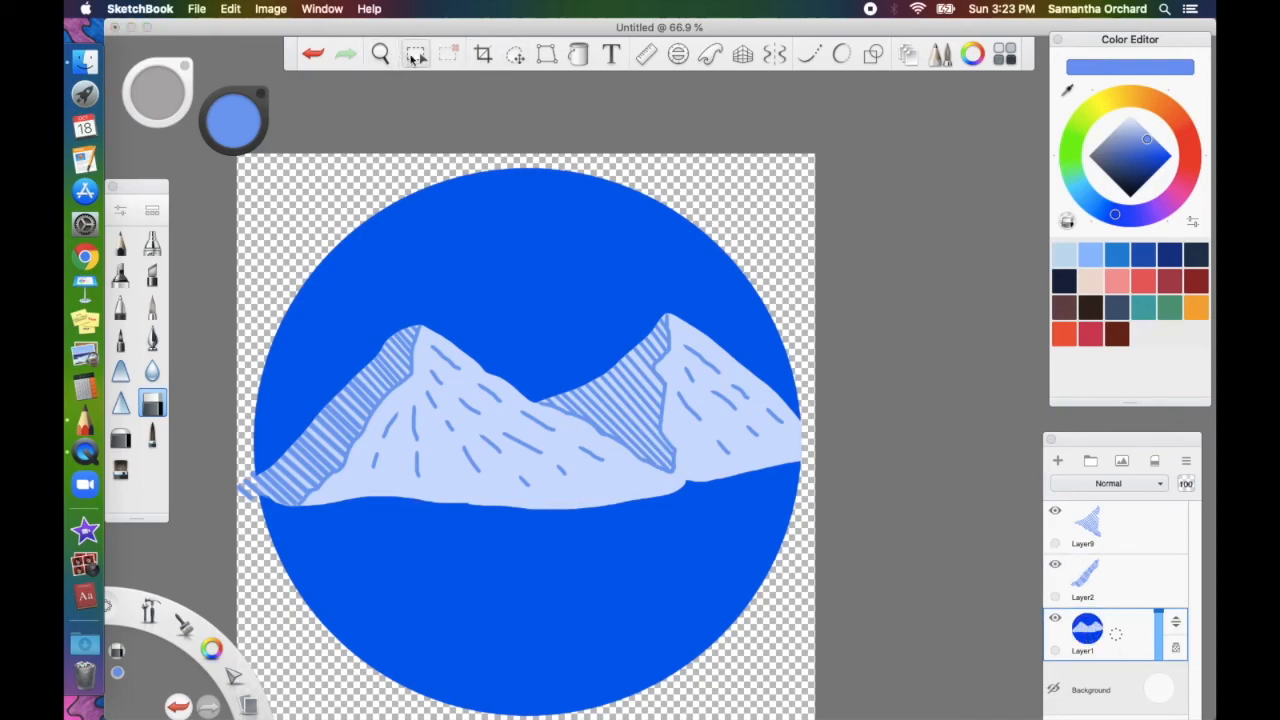
{"action": "left_click", "coordinate": [415, 55]}
{"action": "left_click", "coordinate": [360, 203]}
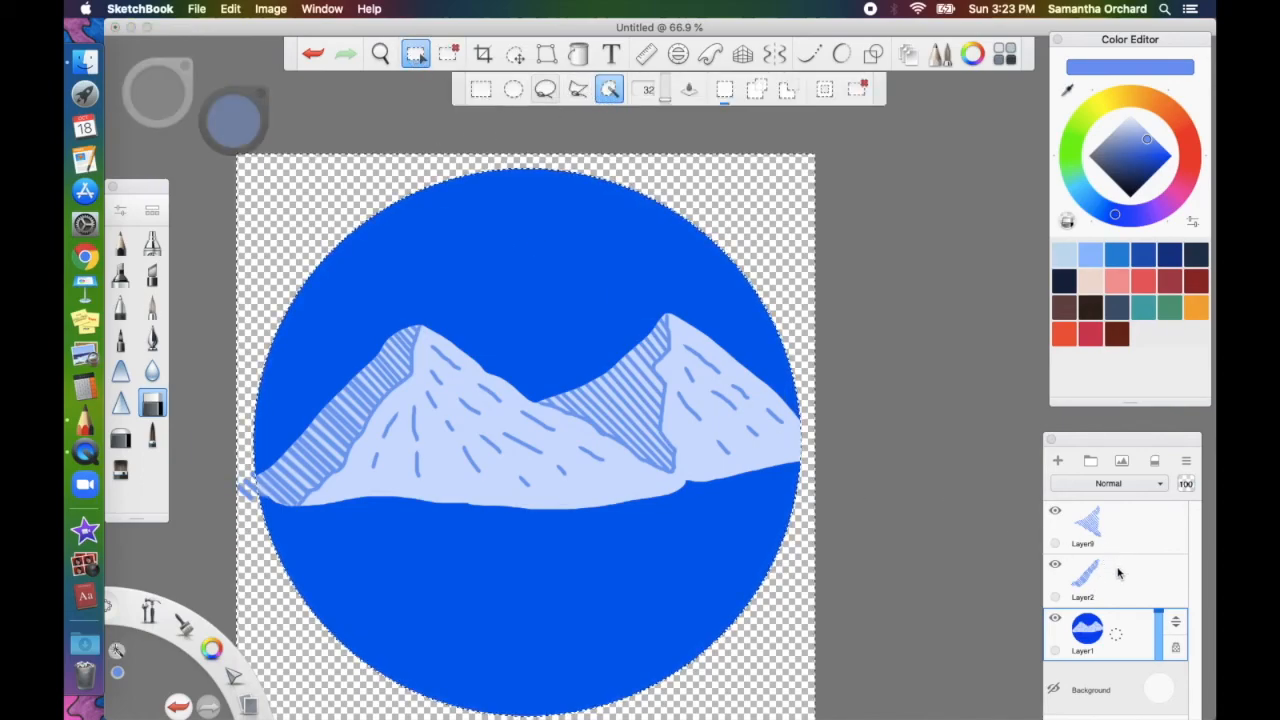
{"action": "left_click", "coordinate": [1118, 575]}
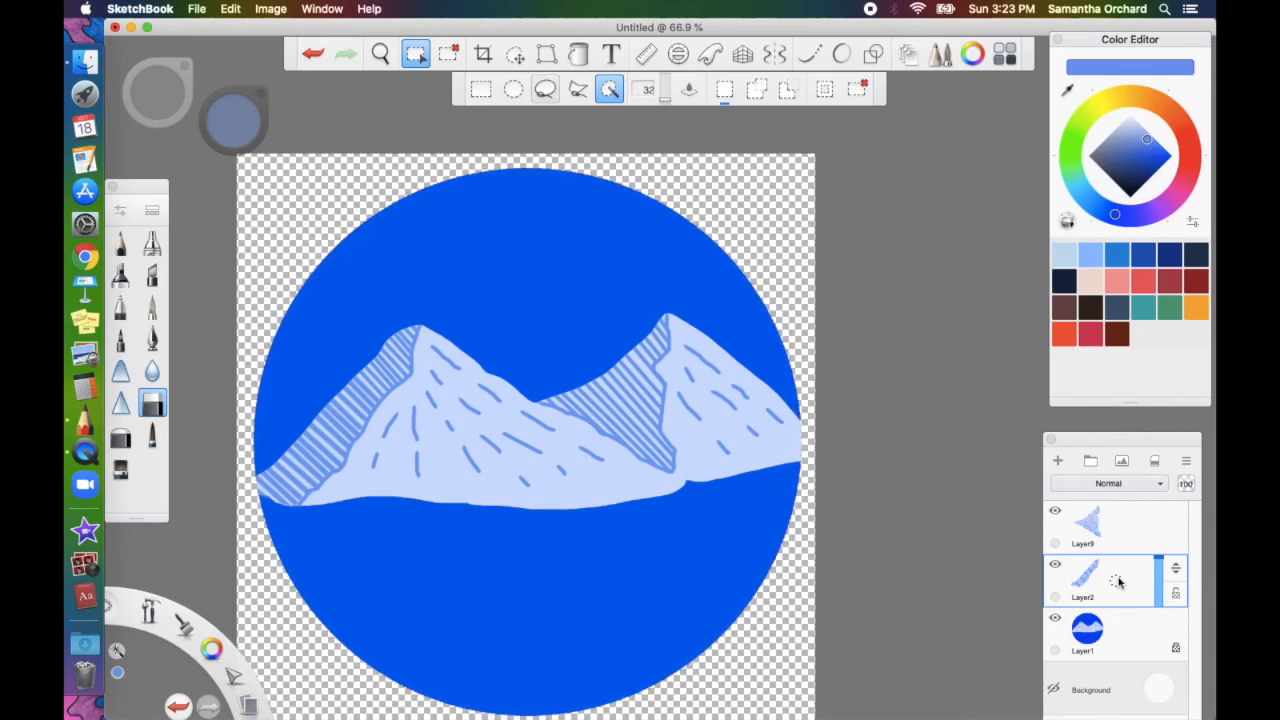
{"action": "left_click", "coordinate": [1117, 537]}
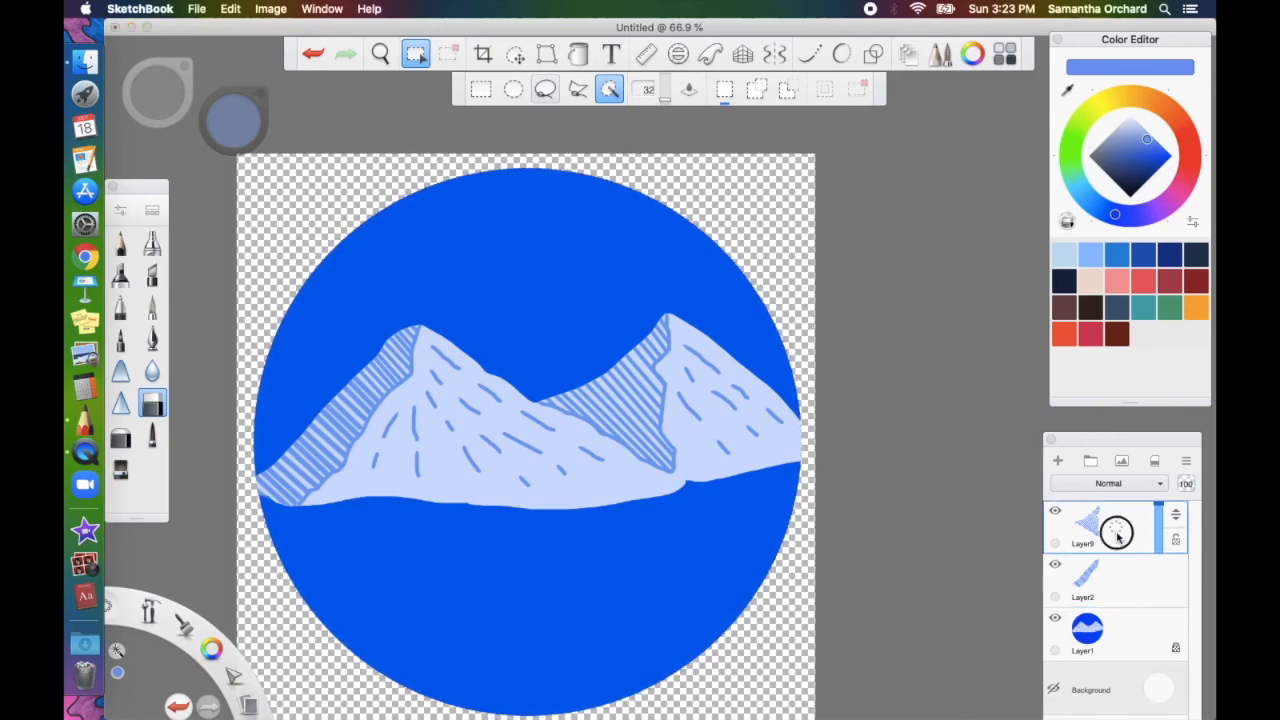
{"action": "left_click_drag", "start_coordinate": [1117, 537], "coordinate": [1124, 587]}
{"action": "left_click_drag", "start_coordinate": [1117, 537], "coordinate": [1116, 575]}
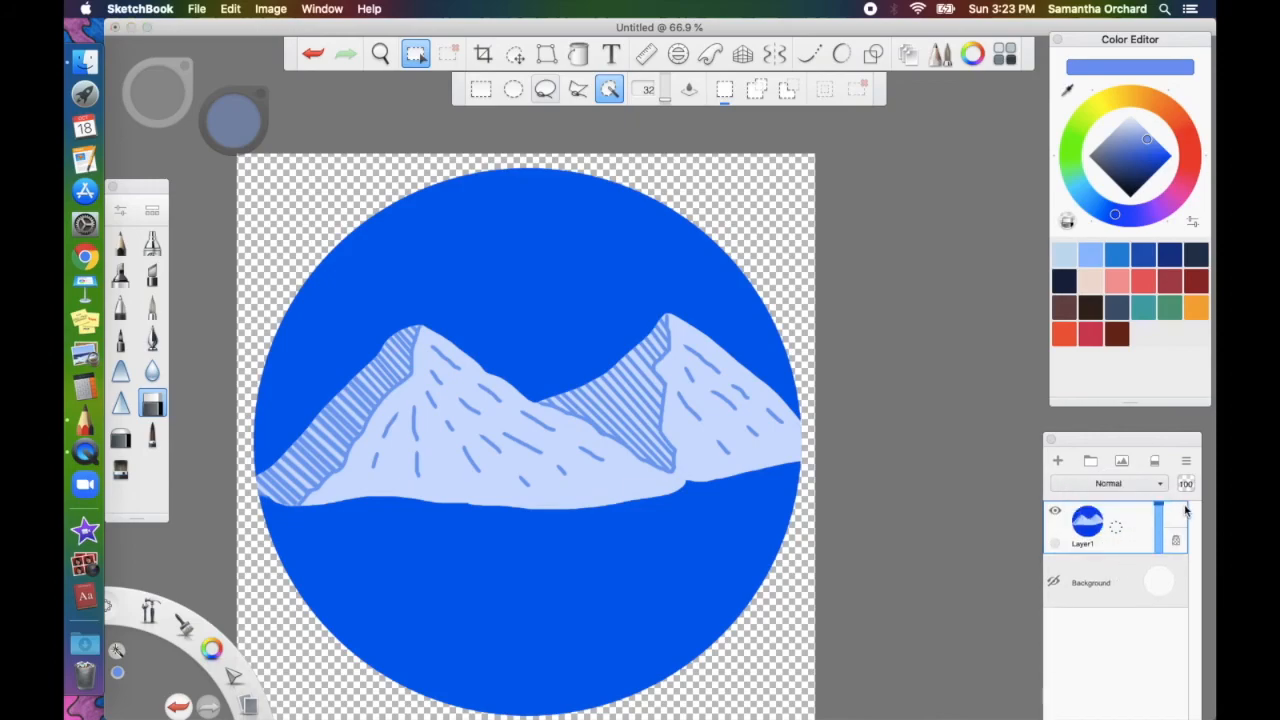
{"action": "left_click", "coordinate": [1058, 462]}
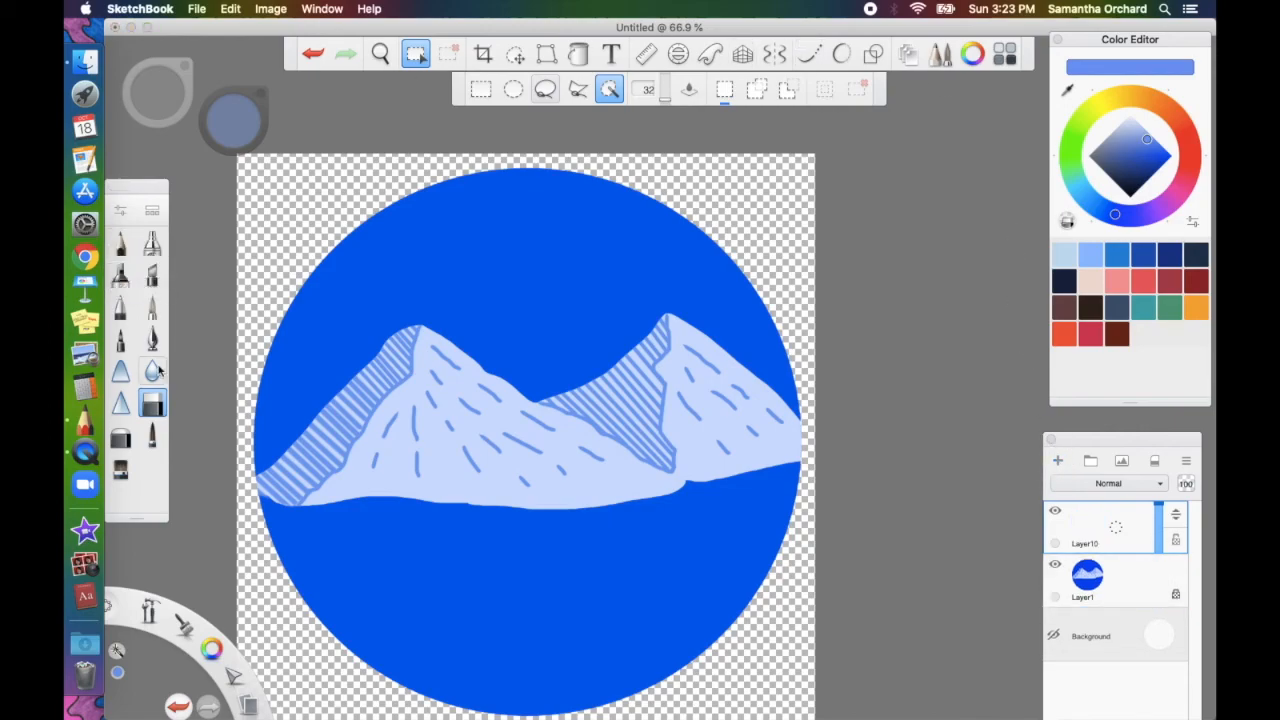
With a white 5.9 pen and Steady Stroke, draw a base waterline and the circle's lower arc
{"action": "left_click", "coordinate": [152, 433]}
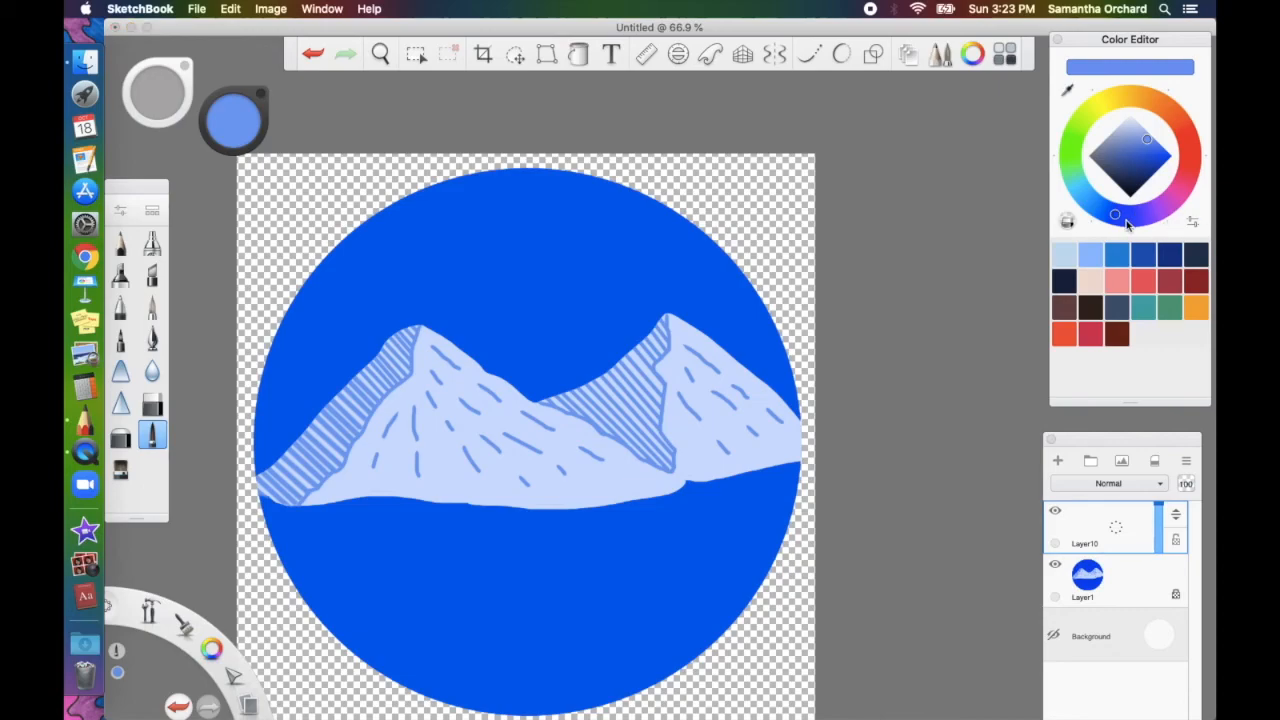
{"action": "left_click_drag", "start_coordinate": [1130, 120], "coordinate": [1130, 114]}
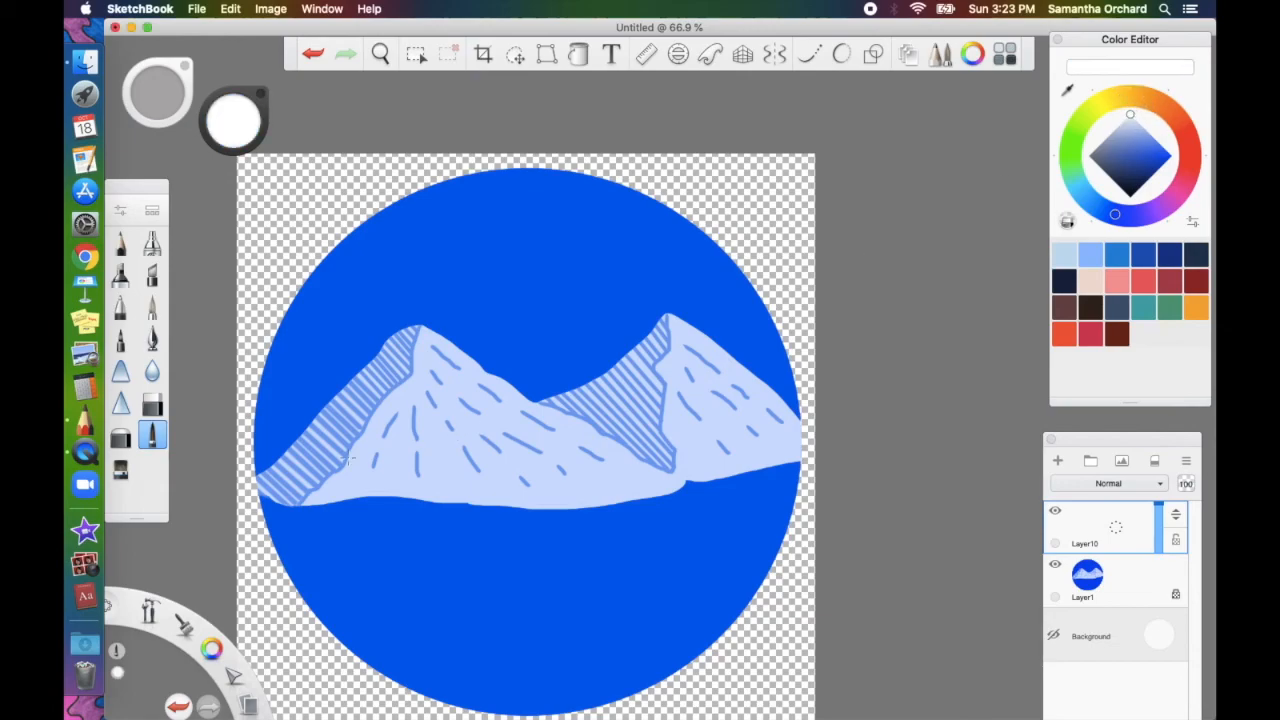
{"action": "key", "text": "]"}
{"action": "left_click_drag", "start_coordinate": [253, 490], "coordinate": [302, 492]}
{"action": "key", "text": "super+z"}
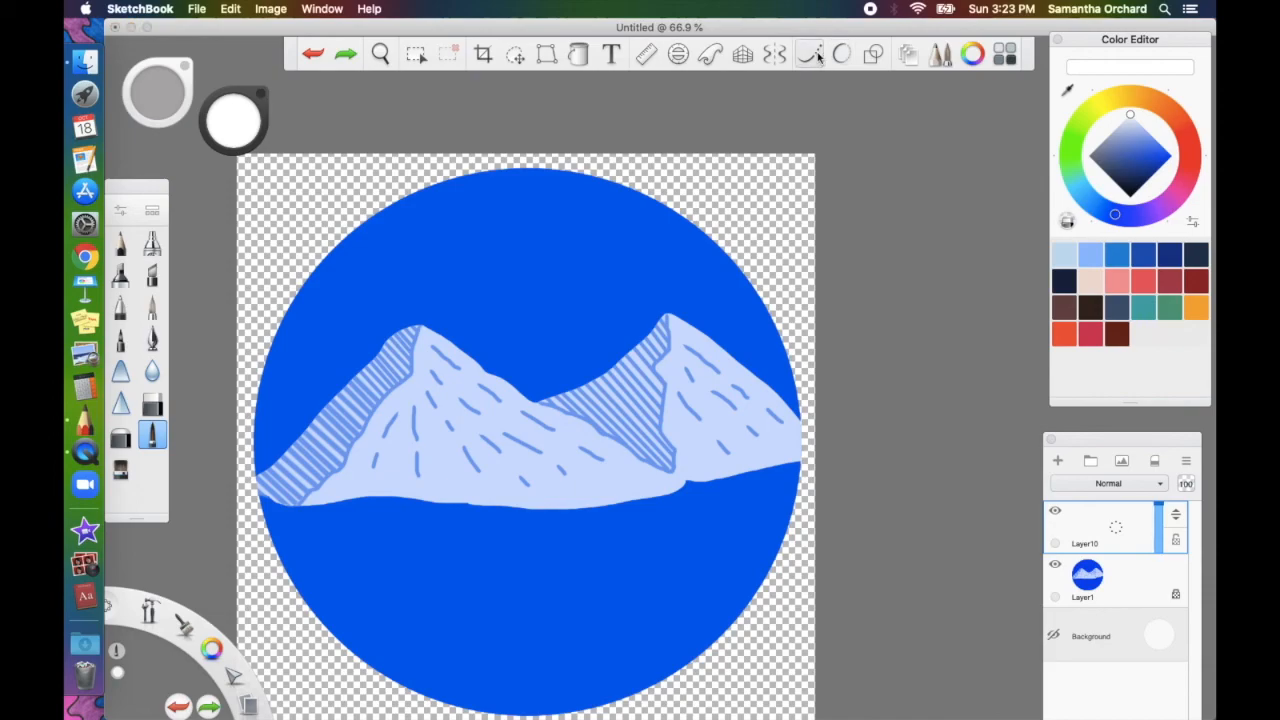
{"action": "left_click", "coordinate": [813, 54]}
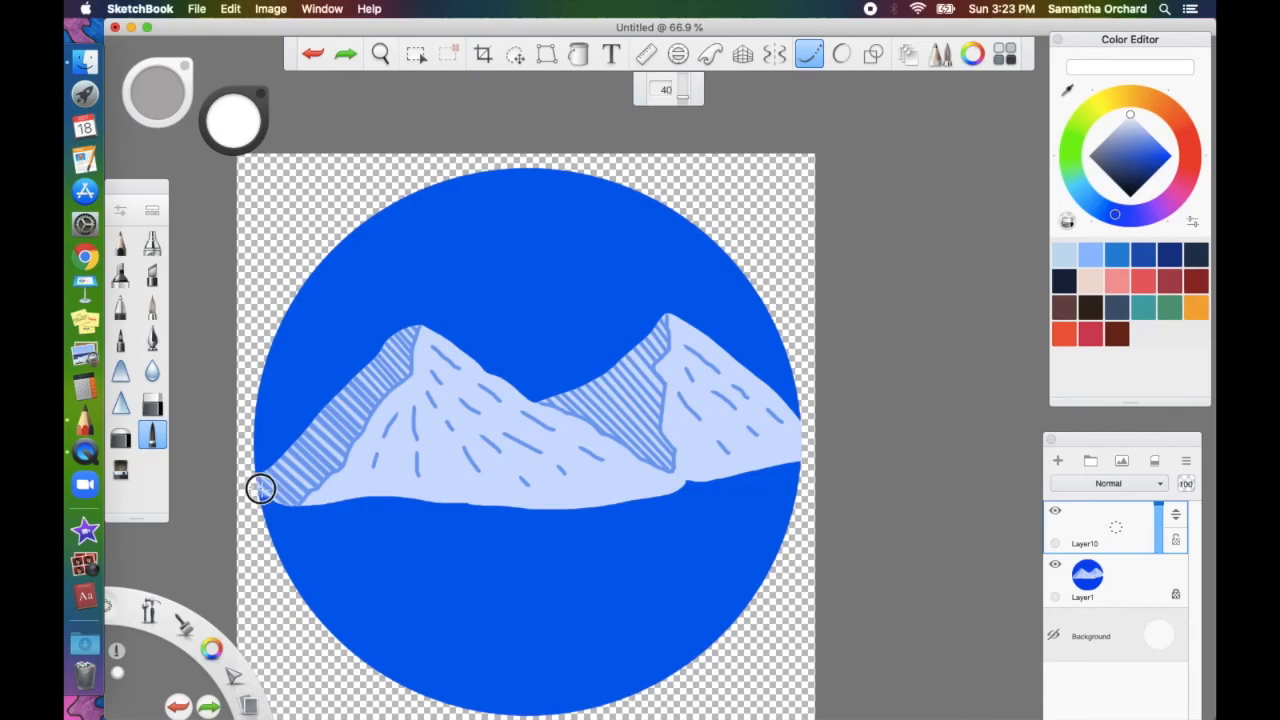
{"action": "mouse_move", "coordinate": [260, 488]}
{"action": "left_mouse_down"}
{"action": "mouse_move", "coordinate": [363, 480]}
{"action": "mouse_move", "coordinate": [611, 497]}
{"action": "mouse_move", "coordinate": [763, 457]}
{"action": "mouse_move", "coordinate": [848, 458]}
{"action": "left_mouse_up"}
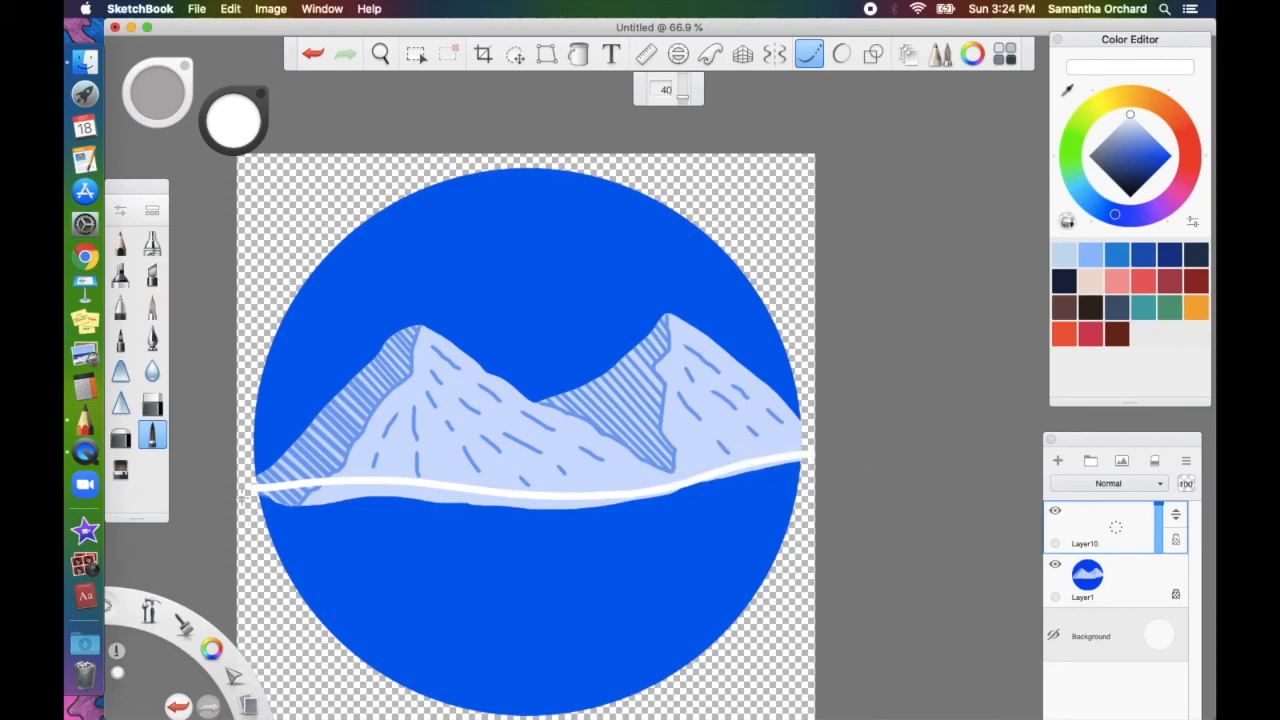
{"action": "mouse_move", "coordinate": [248, 486]}
{"action": "left_mouse_down"}
{"action": "mouse_move", "coordinate": [249, 551]}
{"action": "mouse_move", "coordinate": [294, 634]}
{"action": "mouse_move", "coordinate": [351, 686]}
{"action": "mouse_move", "coordinate": [431, 711]}
{"action": "left_mouse_up"}
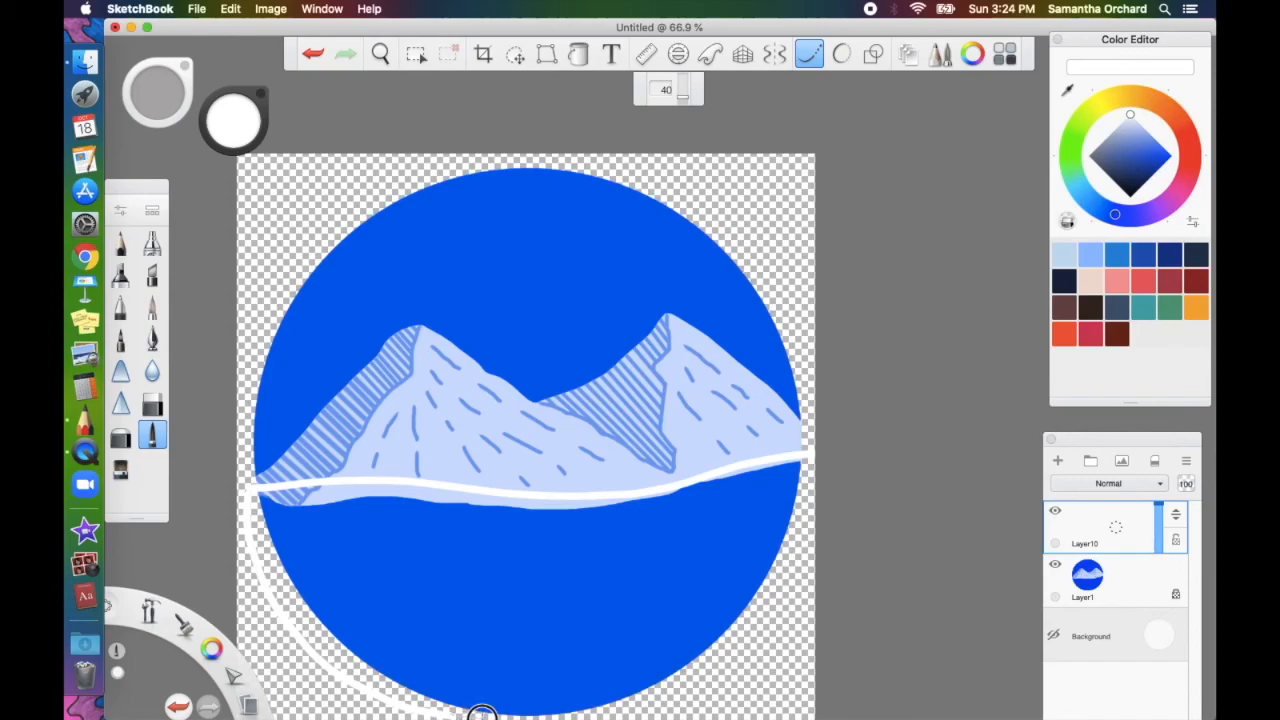
{"action": "mouse_move", "coordinate": [610, 713]}
{"action": "left_mouse_down"}
{"action": "mouse_move", "coordinate": [686, 697]}
{"action": "mouse_move", "coordinate": [797, 589]}
{"action": "mouse_move", "coordinate": [828, 535]}
{"action": "mouse_move", "coordinate": [803, 457]}
{"action": "mouse_move", "coordinate": [807, 419]}
{"action": "left_mouse_up"}
Fill Layer10's lower circle white, then delete the white outside the circle using a Layer1 magic-wand selection
{"action": "left_click", "coordinate": [578, 54]}
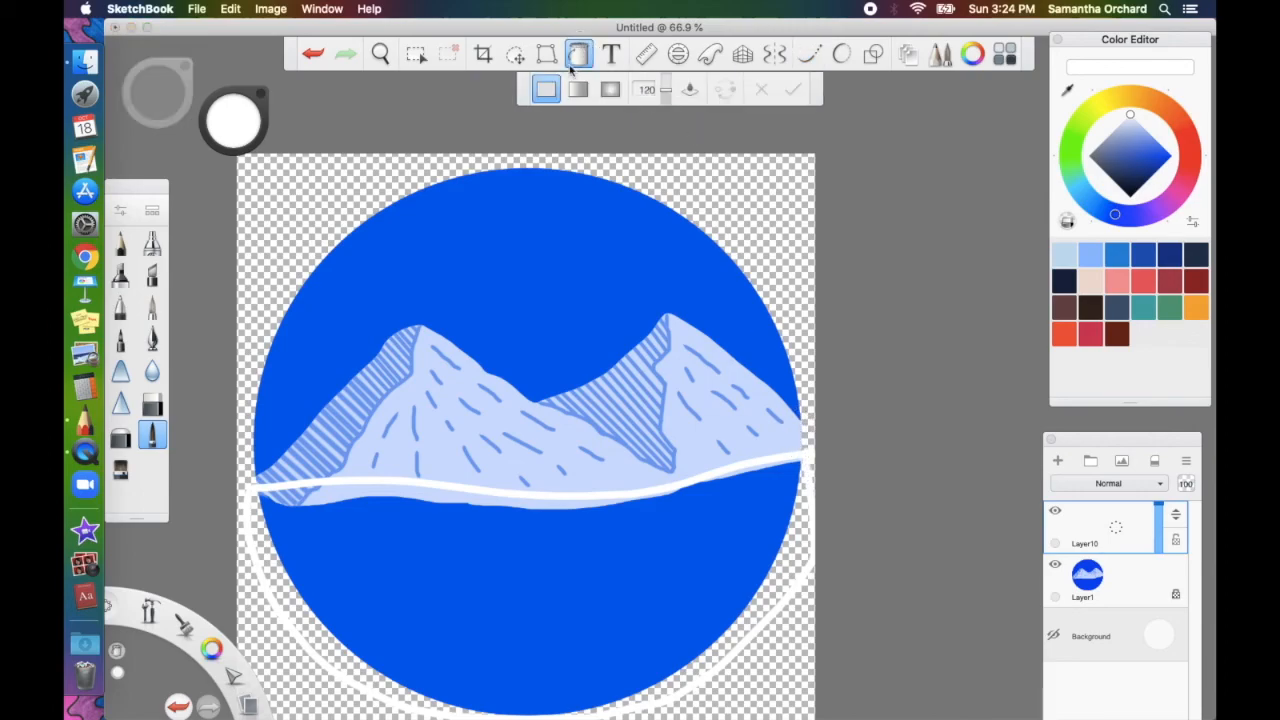
{"action": "left_click", "coordinate": [527, 616]}
{"action": "left_click", "coordinate": [1120, 586]}
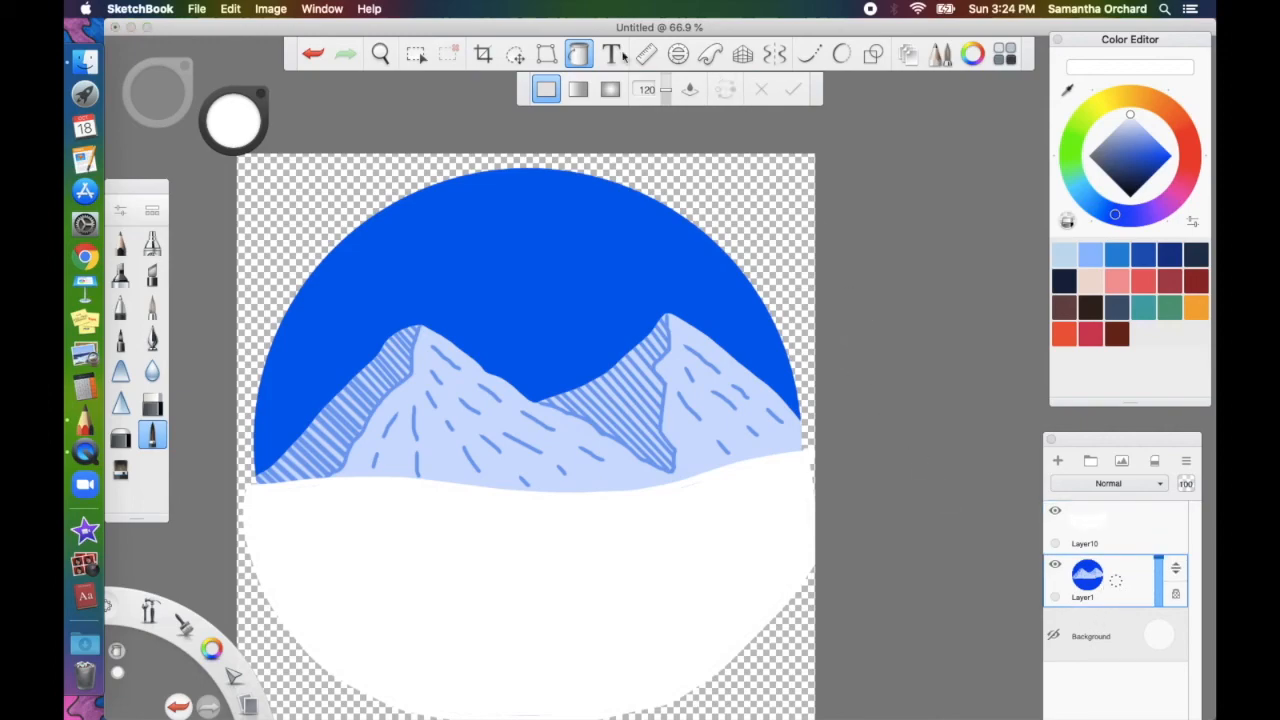
{"action": "left_click", "coordinate": [418, 54]}
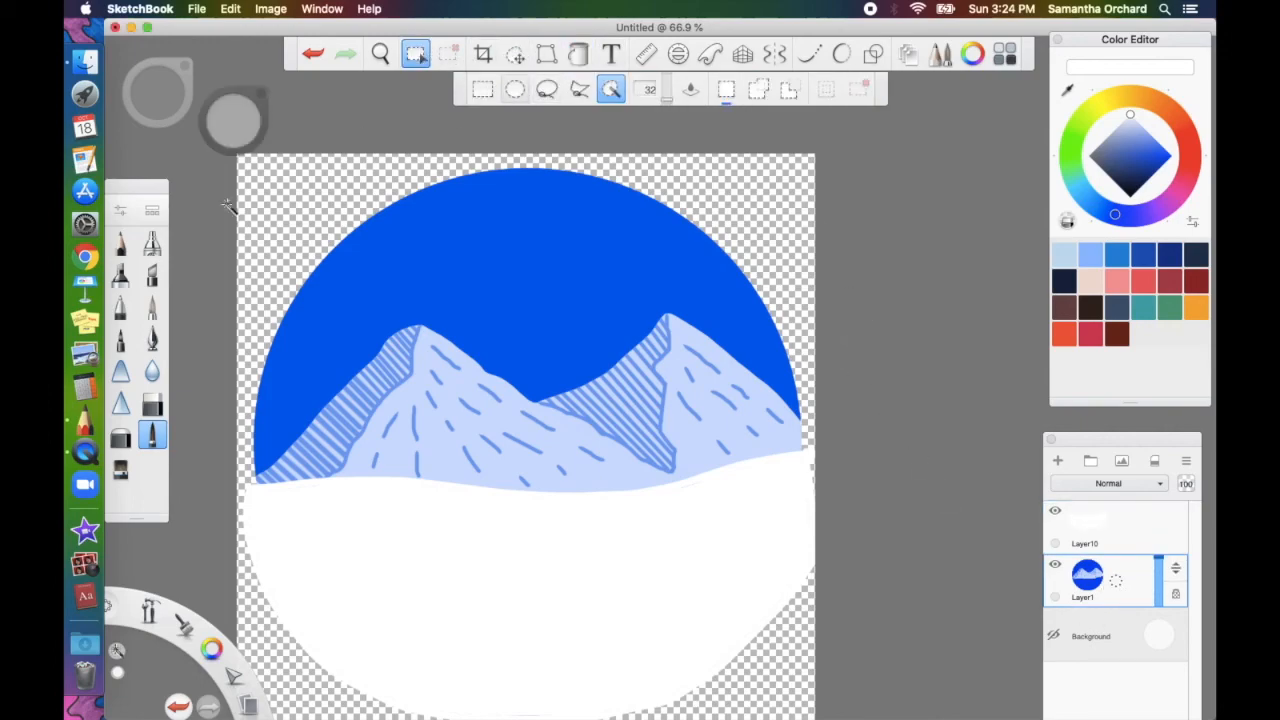
{"action": "left_click", "coordinate": [298, 220]}
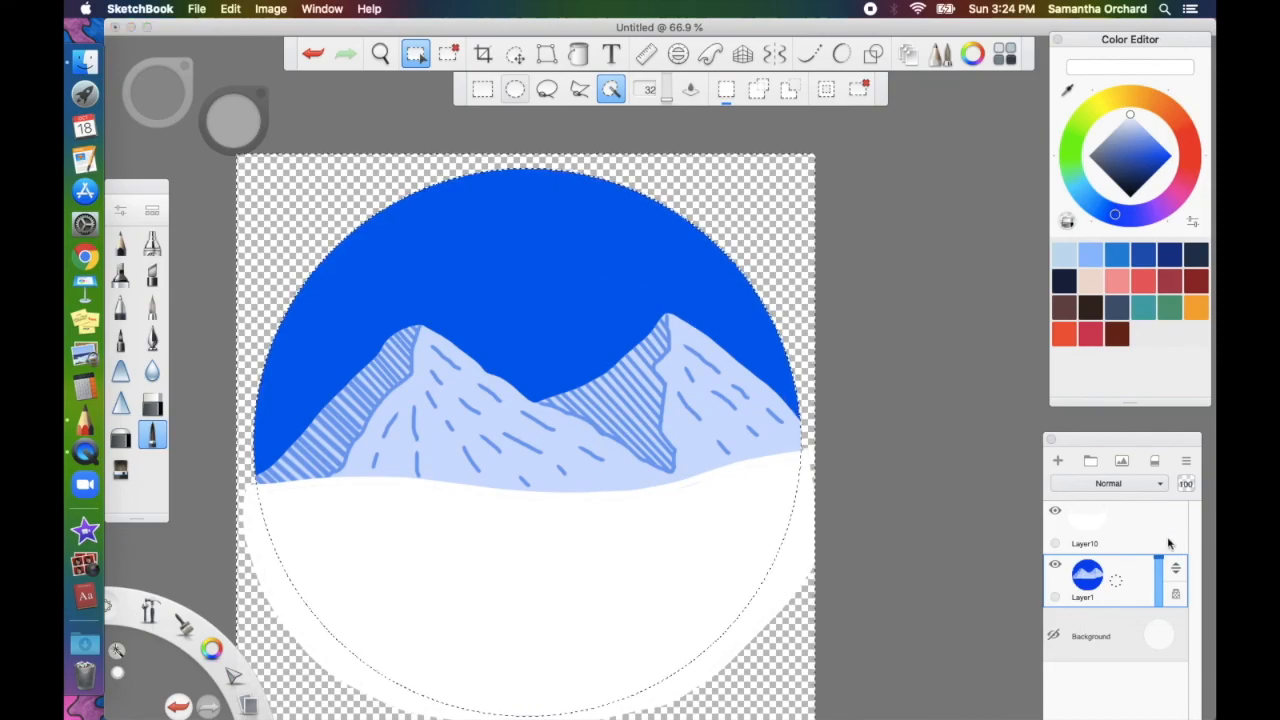
{"action": "left_click", "coordinate": [1133, 531]}
{"action": "key", "text": "Delete"}
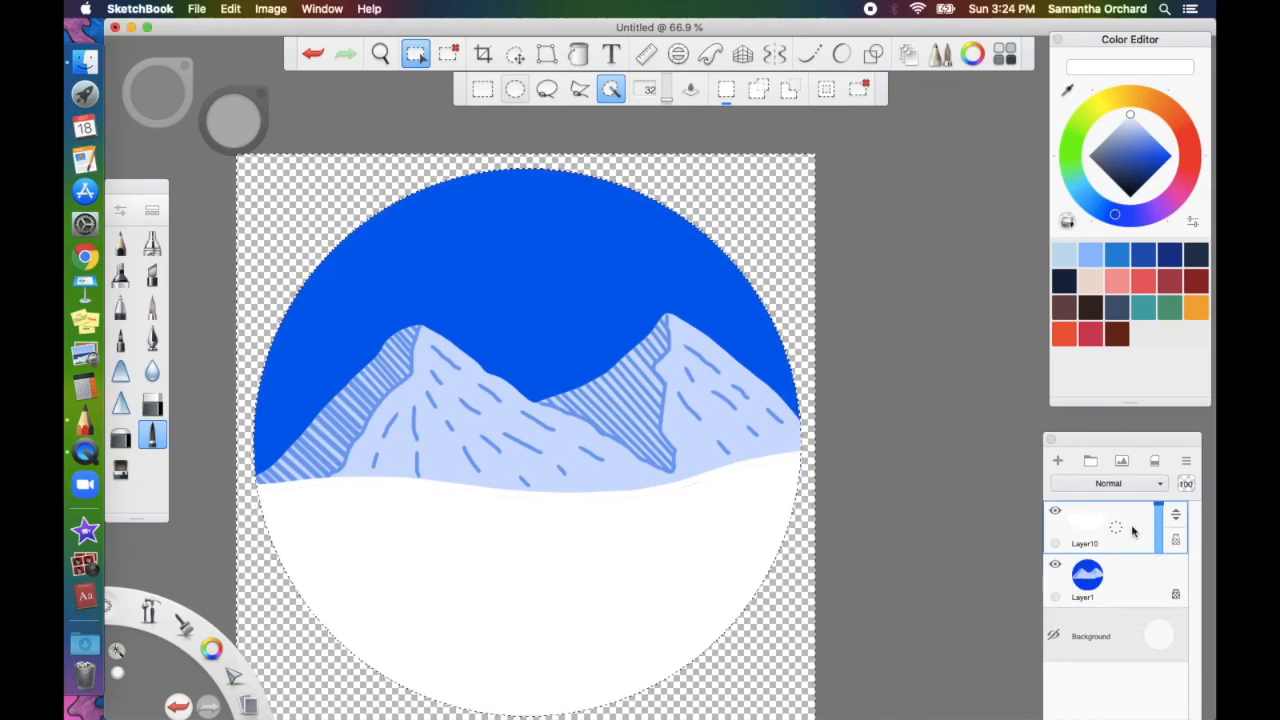
{"action": "key", "text": "super+d"}
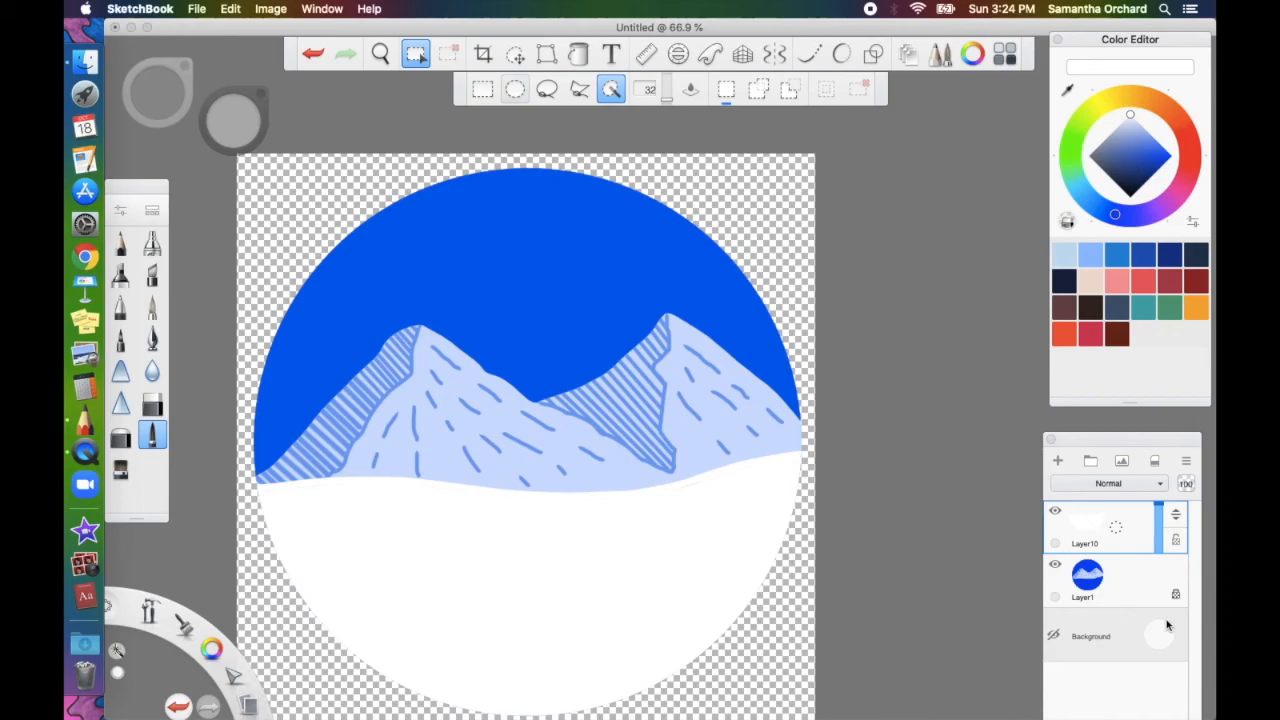
Add empty Layer11 above the snow layer and leave selection mode
{"action": "left_click", "coordinate": [1059, 461]}
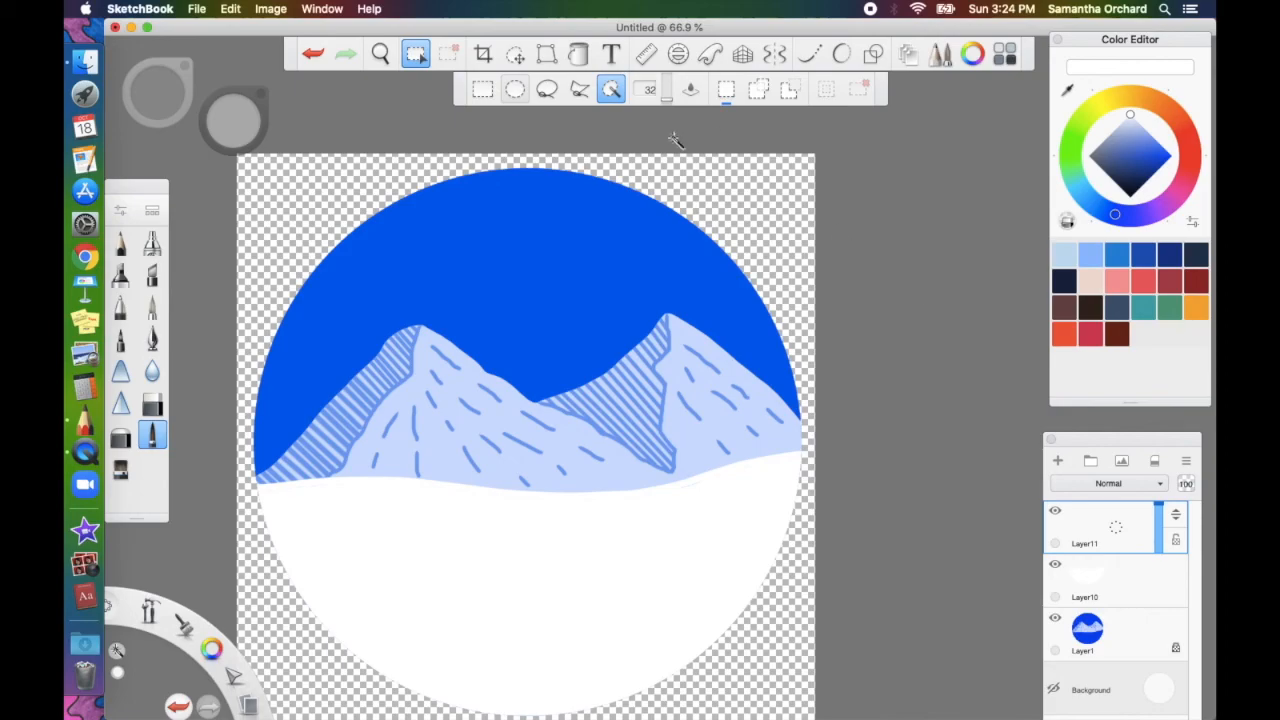
{"action": "left_click", "coordinate": [416, 55]}
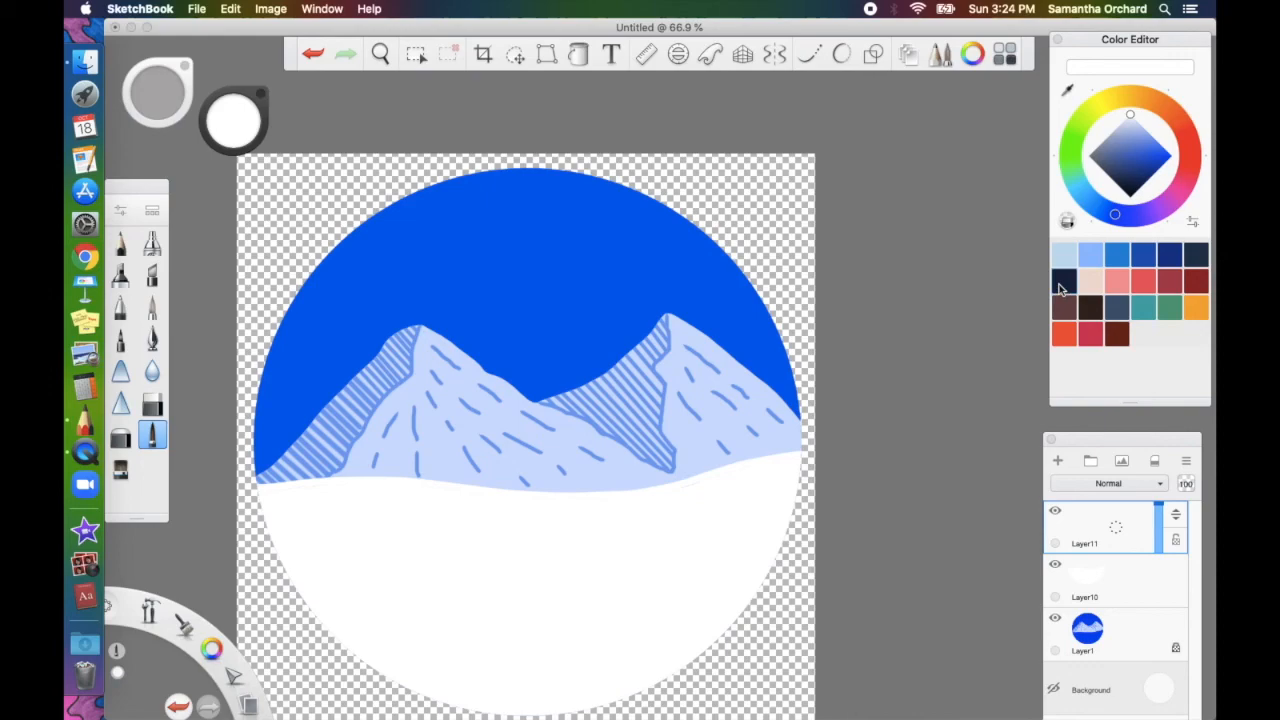
Set the paint colour to a dark green for the tree and enable smoothed strokes
{"action": "left_click", "coordinate": [1063, 283]}
{"action": "left_click", "coordinate": [1070, 158]}
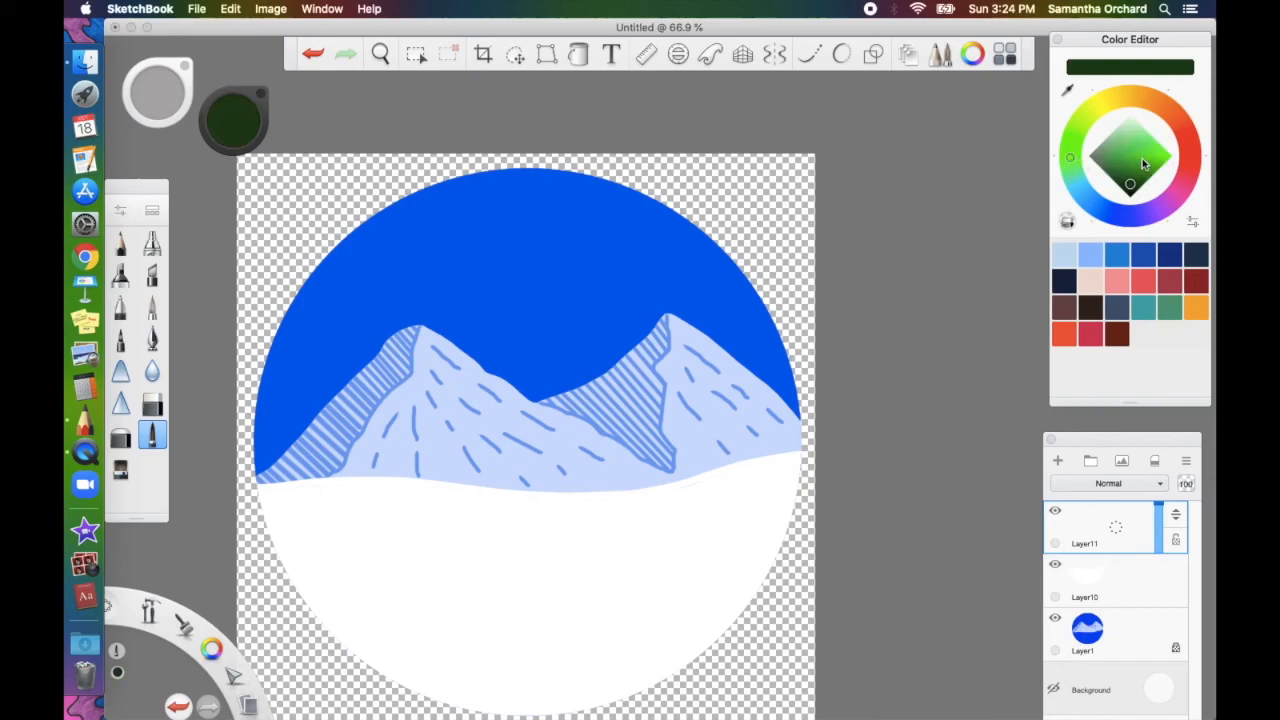
{"action": "mouse_move", "coordinate": [1153, 175]}
{"action": "left_mouse_down"}
{"action": "mouse_move", "coordinate": [1138, 184]}
{"action": "mouse_move", "coordinate": [1147, 178]}
{"action": "left_mouse_up"}
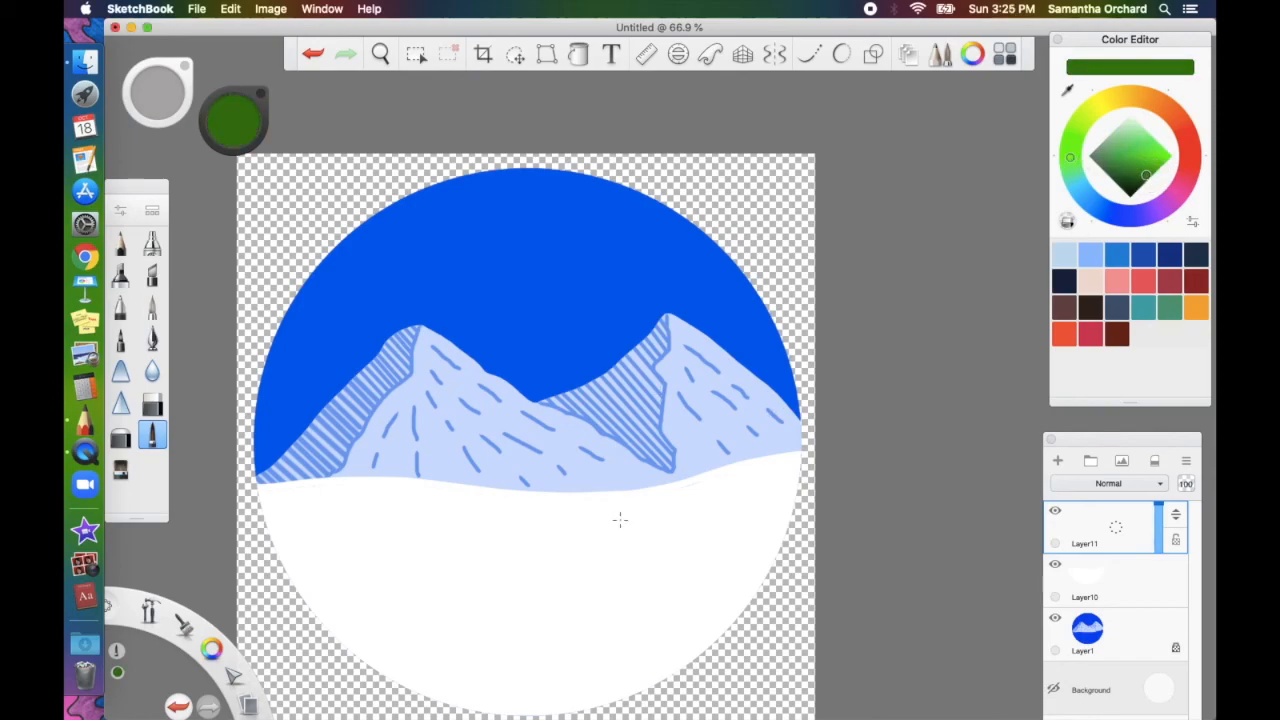
{"action": "scroll", "coordinate": [622, 517], "scroll_direction": "up", "scroll_amount": 5}
{"action": "left_click", "coordinate": [1100, 580]}
{"action": "left_click", "coordinate": [579, 54]}
{"action": "left_click", "coordinate": [1100, 528]}
{"action": "left_click", "coordinate": [1072, 169]}
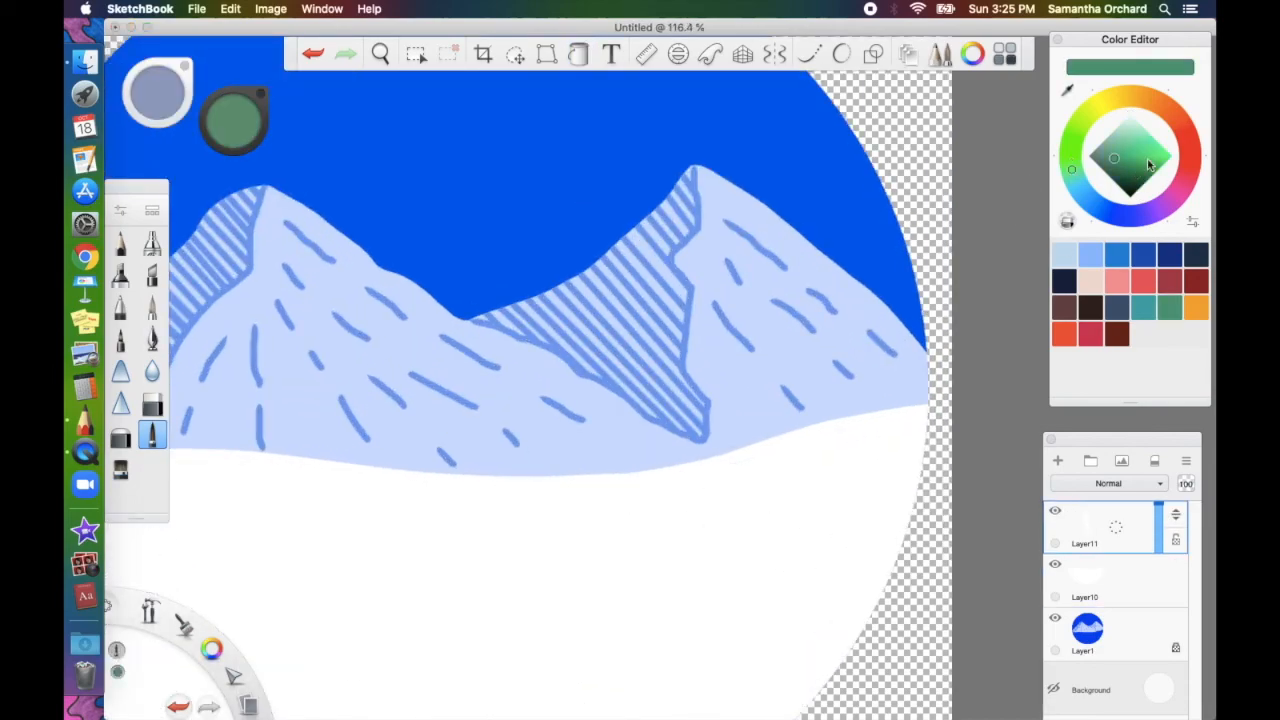
{"action": "left_click", "coordinate": [1140, 178]}
{"action": "left_click", "coordinate": [809, 54]}
{"action": "scroll", "coordinate": [810, 510], "scroll_direction": "up", "scroll_amount": 3}
Draw the pine's trunk and drooping branches on the snow right of centre
{"action": "mouse_move", "coordinate": [797, 472]}
{"action": "left_mouse_down"}
{"action": "mouse_move", "coordinate": [812, 531]}
{"action": "mouse_move", "coordinate": [791, 464]}
{"action": "mouse_move", "coordinate": [803, 491]}
{"action": "mouse_move", "coordinate": [776, 517]}
{"action": "left_mouse_up"}
{"action": "left_click", "coordinate": [841, 54]}
{"action": "mouse_move", "coordinate": [797, 497]}
{"action": "left_mouse_down"}
{"action": "mouse_move", "coordinate": [824, 517]}
{"action": "mouse_move", "coordinate": [824, 554]}
{"action": "left_mouse_up"}
{"action": "left_click_drag", "start_coordinate": [796, 540], "coordinate": [774, 600]}
{"action": "left_click_drag", "start_coordinate": [797, 545], "coordinate": [831, 594]}
{"action": "mouse_move", "coordinate": [798, 514]}
{"action": "left_mouse_down"}
{"action": "mouse_move", "coordinate": [823, 542]}
{"action": "mouse_move", "coordinate": [779, 603]}
{"action": "left_mouse_up"}
{"action": "left_click_drag", "start_coordinate": [804, 586], "coordinate": [834, 610]}
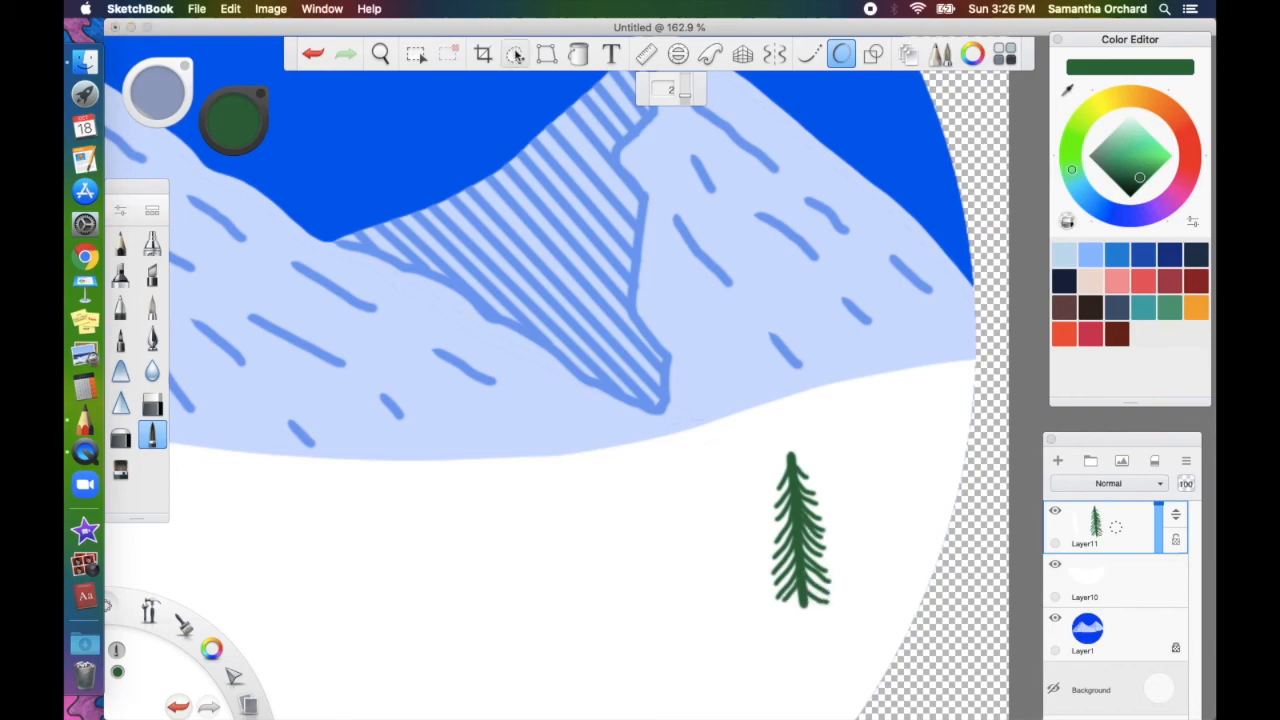
{"action": "left_click", "coordinate": [515, 54]}
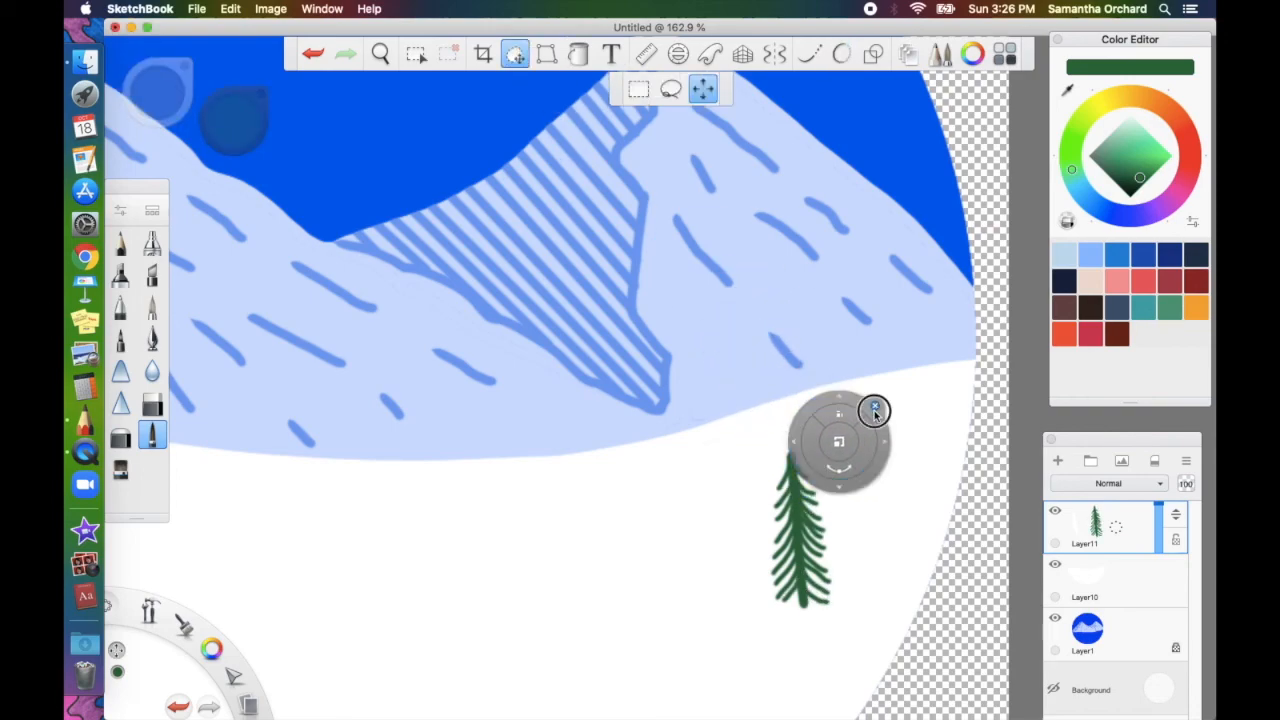
Duplicate the tree layer as Layer11-1 and drag the copy up-left
{"action": "left_click", "coordinate": [875, 409]}
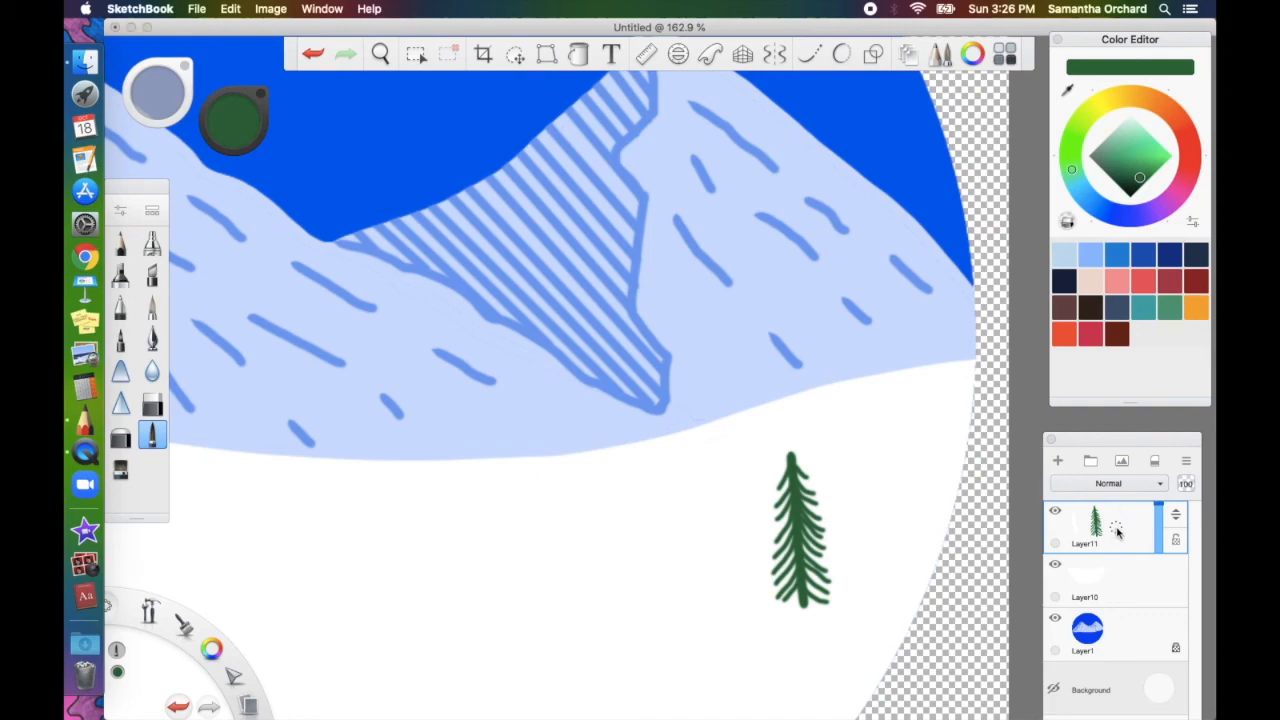
{"action": "left_click_drag", "start_coordinate": [1117, 530], "coordinate": [1096, 505]}
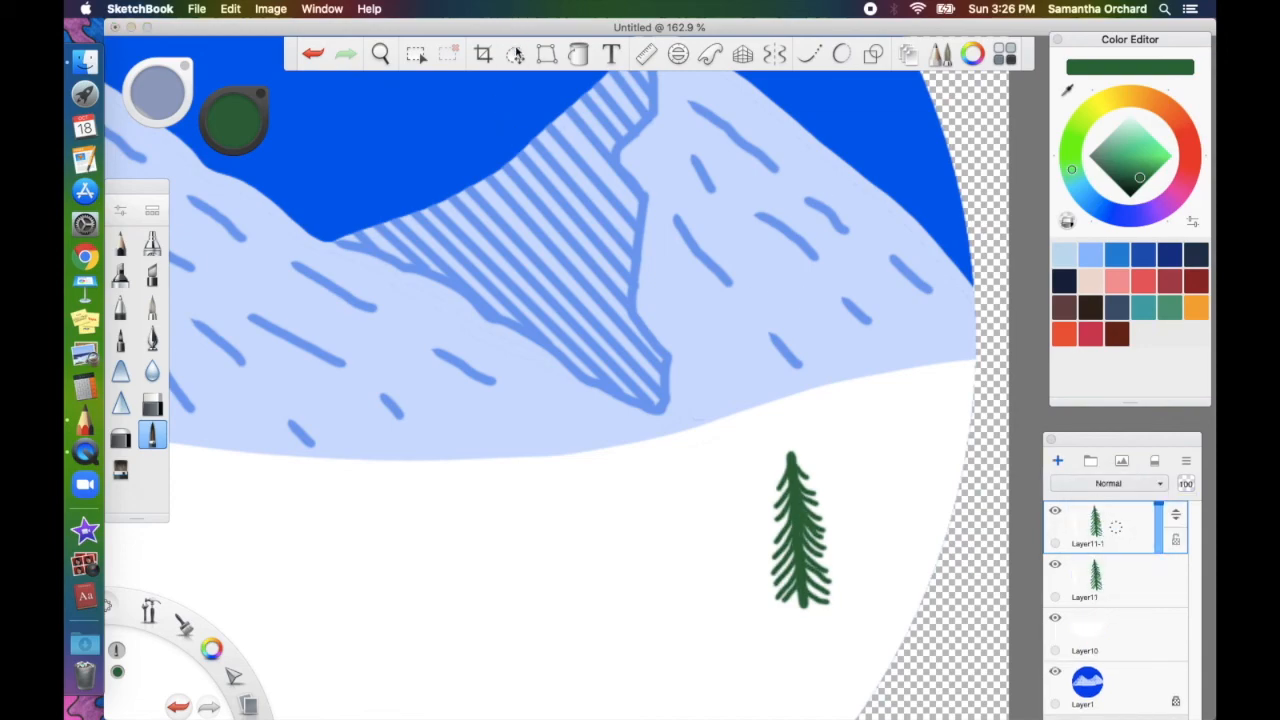
{"action": "left_click", "coordinate": [515, 52]}
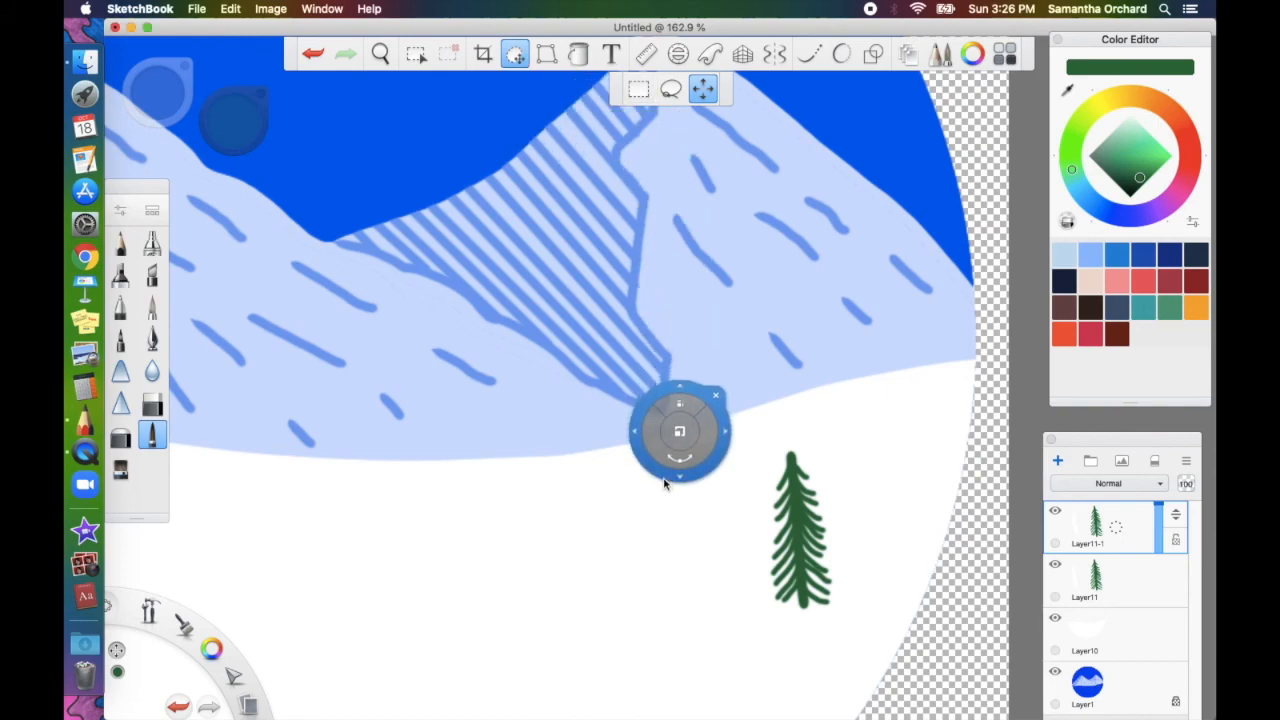
{"action": "mouse_move", "coordinate": [668, 478]}
{"action": "left_mouse_down"}
{"action": "mouse_move", "coordinate": [546, 434]}
{"action": "mouse_move", "coordinate": [443, 366]}
{"action": "mouse_move", "coordinate": [460, 283]}
{"action": "mouse_move", "coordinate": [433, 283]}
{"action": "left_mouse_up"}
{"action": "mouse_move", "coordinate": [466, 207]}
{"action": "left_mouse_down"}
{"action": "mouse_move", "coordinate": [489, 84]}
{"action": "mouse_move", "coordinate": [350, 87]}
{"action": "mouse_move", "coordinate": [152, 253]}
{"action": "left_mouse_up"}
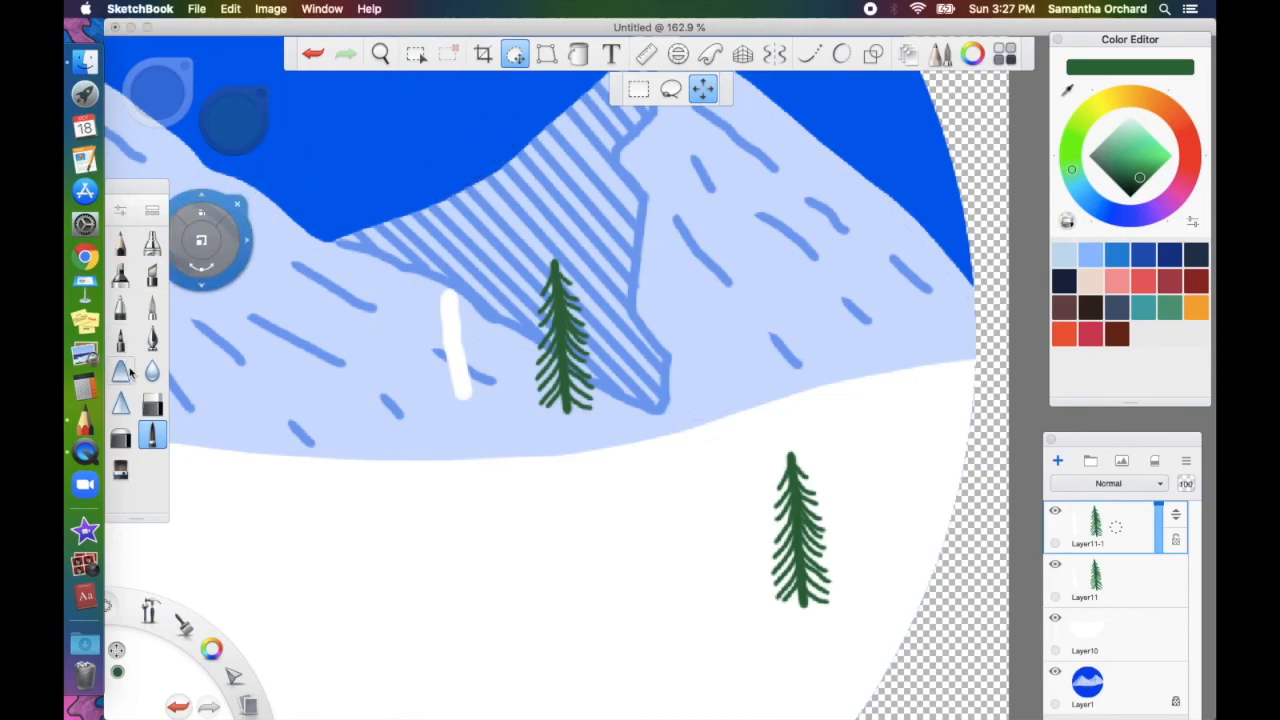
Erase the stray white stroke and move the tree copy down onto the snow left of the original
{"action": "left_click", "coordinate": [148, 407]}
{"action": "left_click_drag", "start_coordinate": [437, 300], "coordinate": [451, 297]}
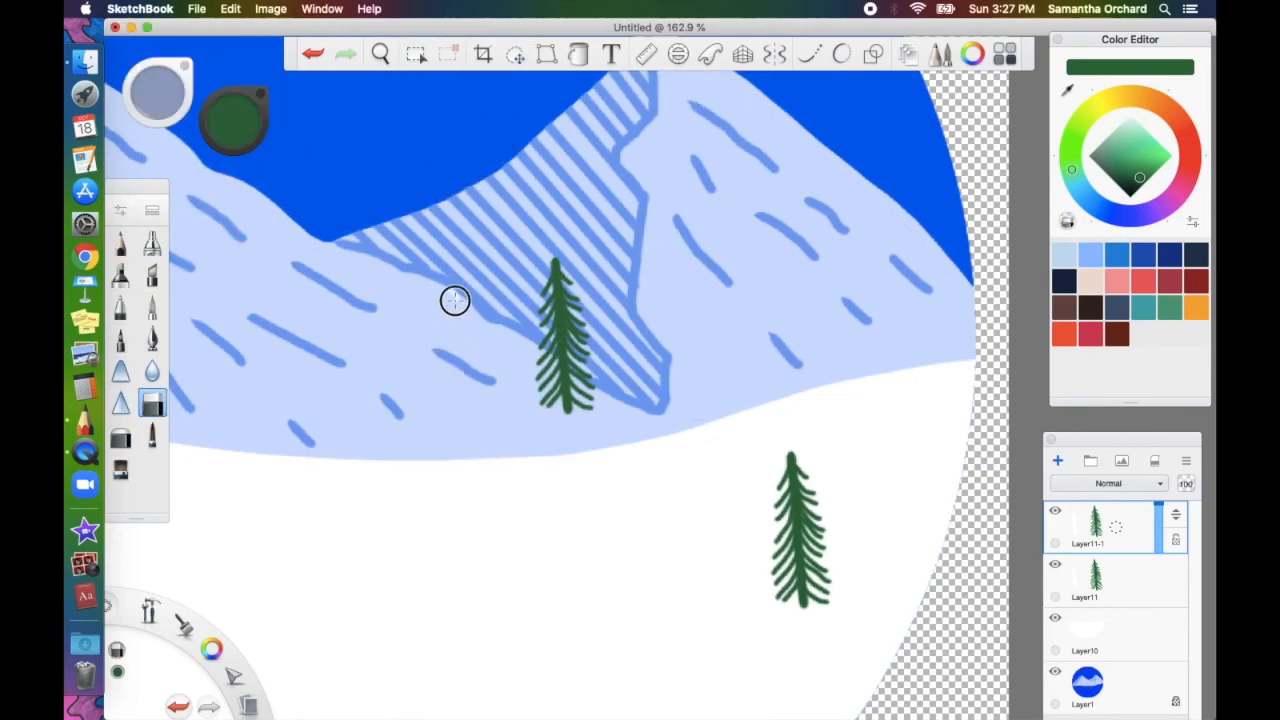
{"action": "left_click", "coordinate": [515, 53]}
{"action": "left_click_drag", "start_coordinate": [543, 273], "coordinate": [527, 548]}
{"action": "scroll", "coordinate": [527, 548], "scroll_direction": "down", "scroll_amount": 5}
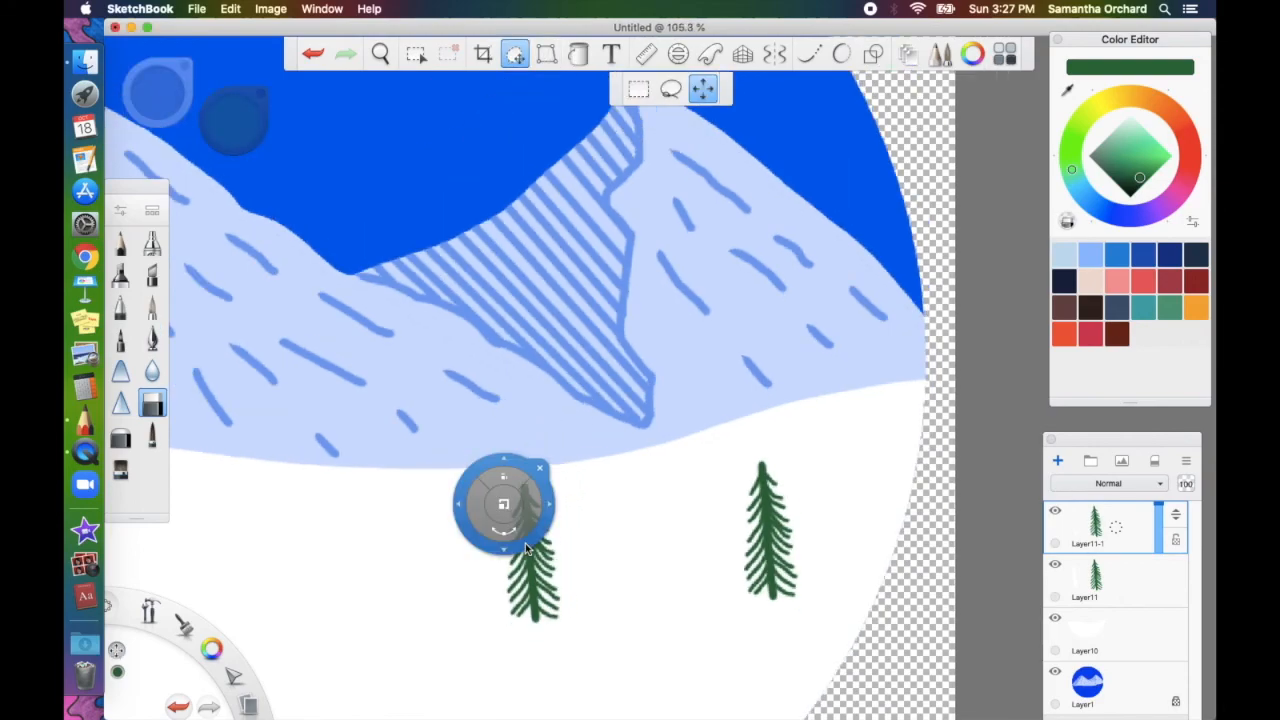
{"action": "scroll", "coordinate": [527, 548], "scroll_direction": "left", "scroll_amount": 3}
{"action": "scroll", "coordinate": [527, 548], "scroll_direction": "down", "scroll_amount": 2}
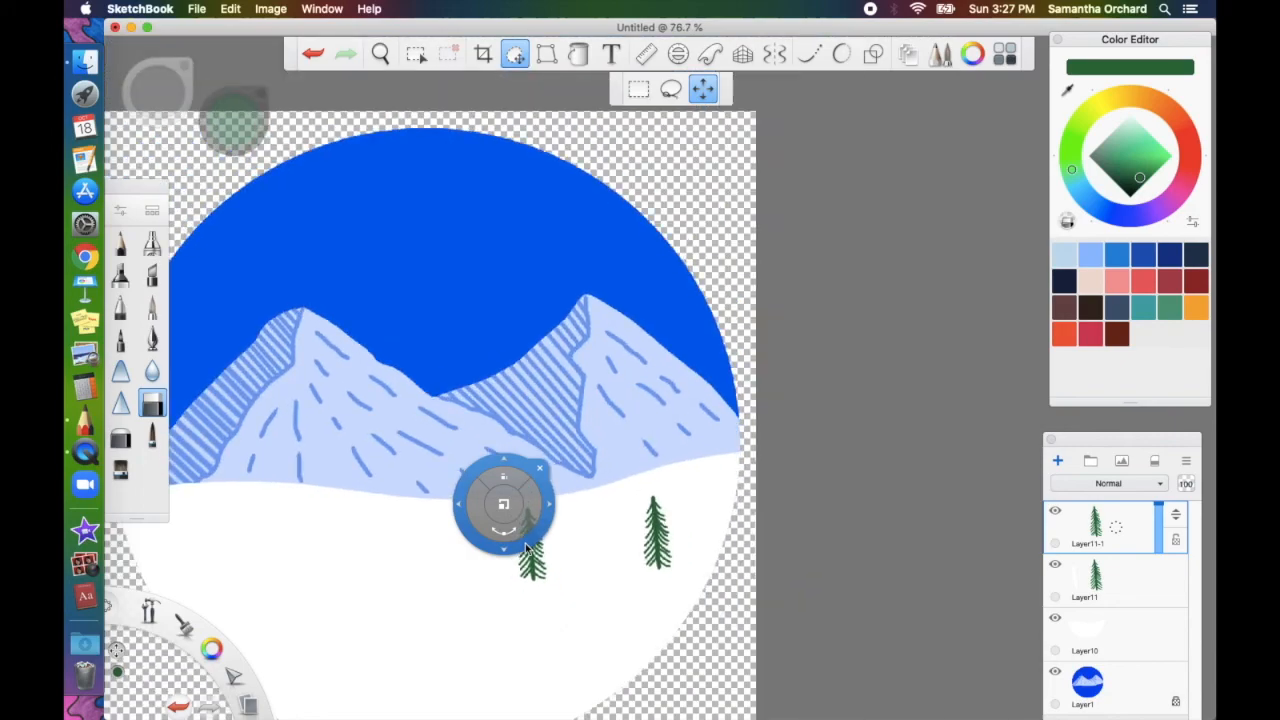
{"action": "scroll", "coordinate": [527, 548], "scroll_direction": "down", "scroll_amount": 1}
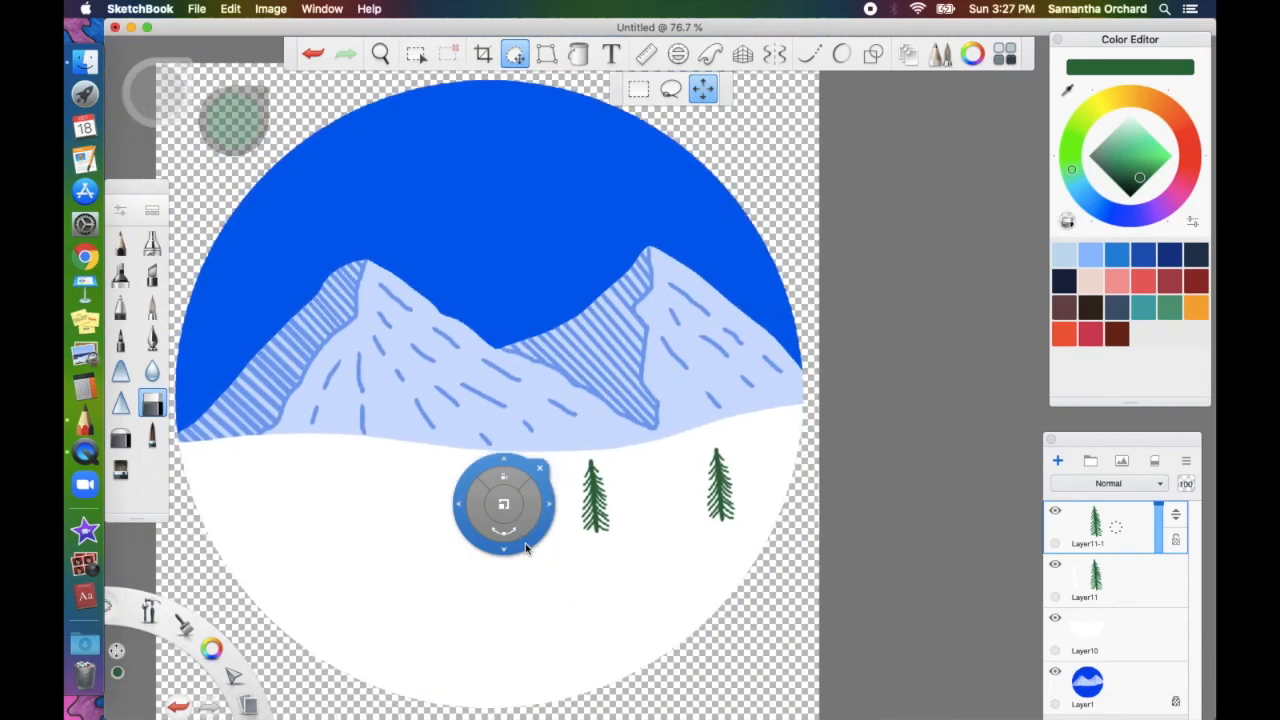
{"action": "left_click_drag", "start_coordinate": [537, 540], "coordinate": [1044, 539]}
{"action": "left_click_drag", "start_coordinate": [963, 497], "coordinate": [461, 446]}
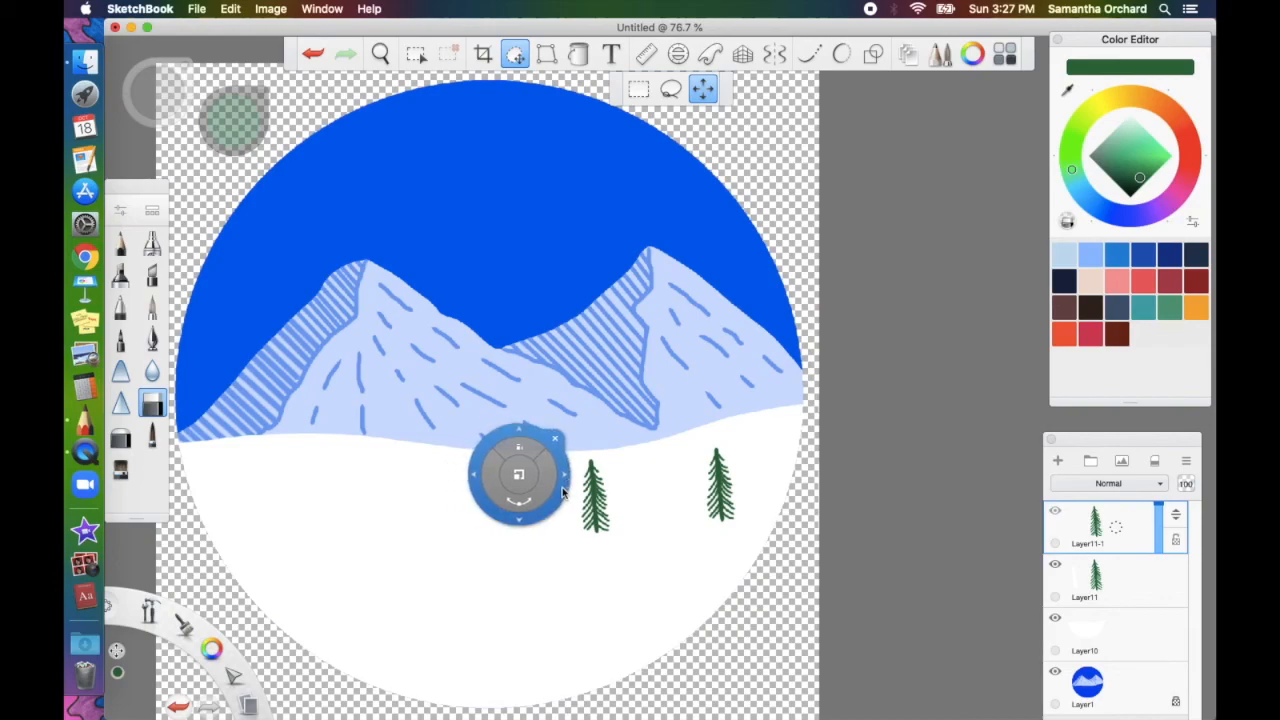
Duplicate the pine tree twice, placing copies at the left of the snow and lower down
{"action": "left_click", "coordinate": [599, 440]}
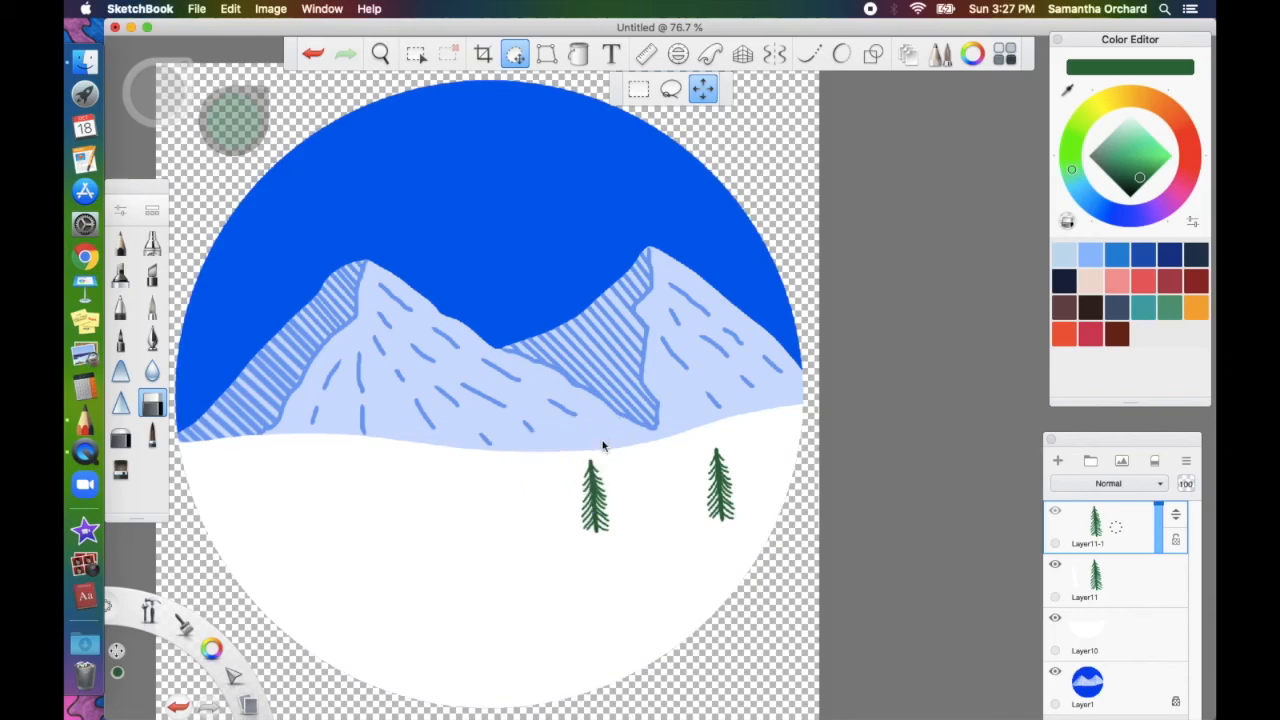
{"action": "left_click_drag", "start_coordinate": [1117, 534], "coordinate": [1090, 510]}
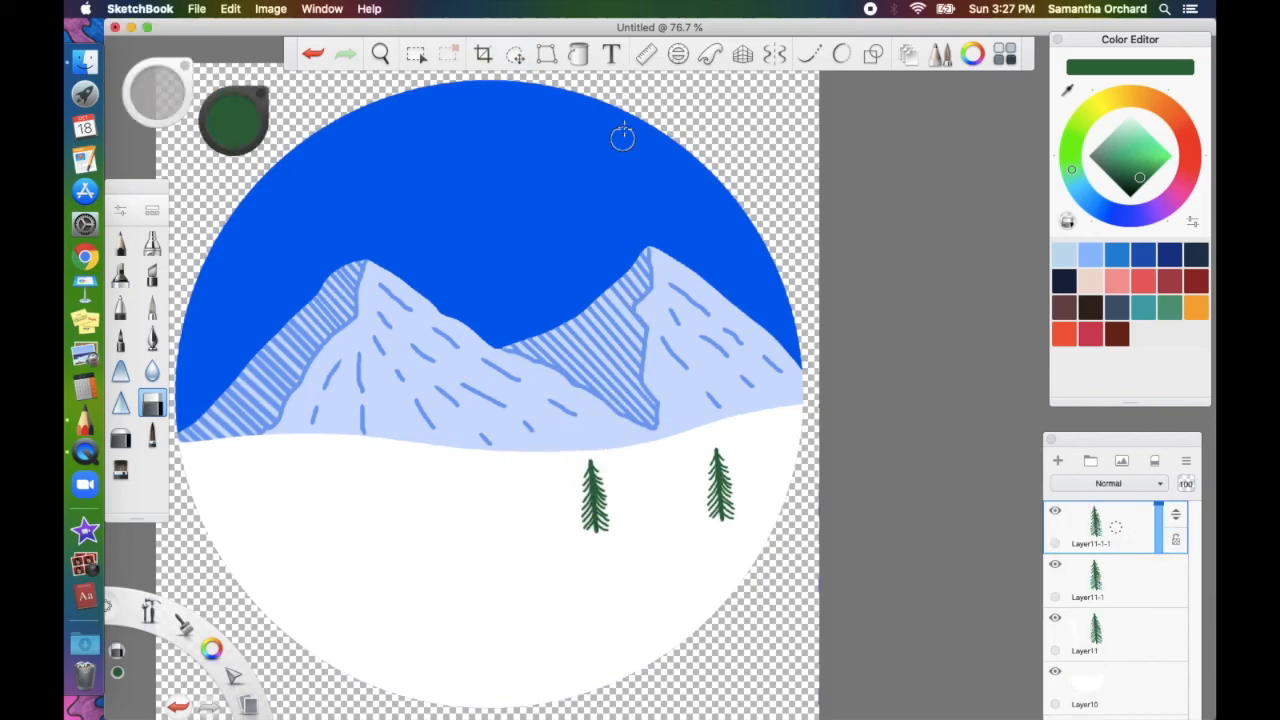
{"action": "left_click", "coordinate": [515, 54]}
{"action": "left_click_drag", "start_coordinate": [619, 285], "coordinate": [323, 286]}
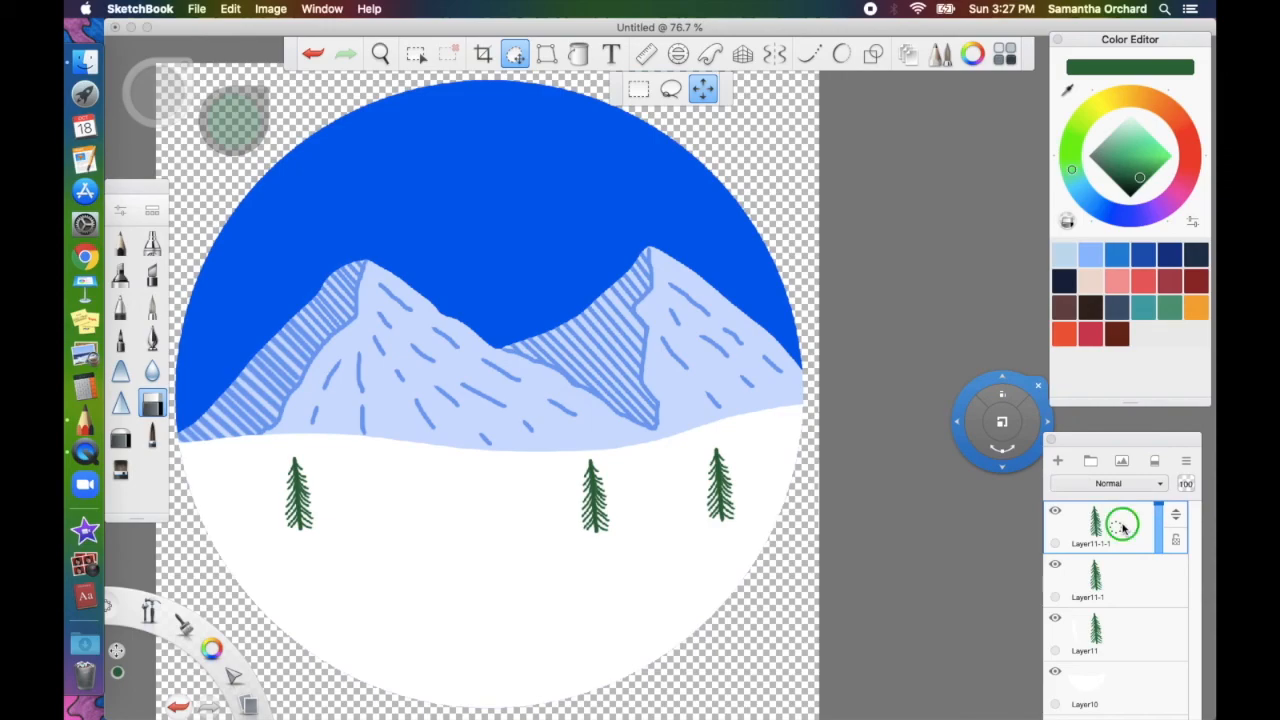
{"action": "left_click_drag", "start_coordinate": [1122, 527], "coordinate": [1080, 492]}
{"action": "left_click", "coordinate": [515, 54]}
{"action": "left_click_drag", "start_coordinate": [478, 474], "coordinate": [574, 517]}
Add more tree copies, shrinking one and spreading them across the snow
{"action": "left_click_drag", "start_coordinate": [1117, 527], "coordinate": [1080, 492]}
{"action": "left_click_drag", "start_coordinate": [504, 544], "coordinate": [574, 468]}
{"action": "left_click", "coordinate": [415, 54]}
{"action": "left_click", "coordinate": [515, 54]}
{"action": "left_click", "coordinate": [515, 54]}
{"action": "left_click", "coordinate": [515, 54]}
{"action": "left_click_drag", "start_coordinate": [480, 420], "coordinate": [672, 400]}
{"action": "left_click_drag", "start_coordinate": [1117, 527], "coordinate": [1080, 492]}
Add an enlarged tree low in the foreground and another copy shrunk to 41%
{"action": "left_click", "coordinate": [515, 54]}
{"action": "left_click_drag", "start_coordinate": [646, 381], "coordinate": [330, 381]}
{"action": "left_click_drag", "start_coordinate": [1117, 529], "coordinate": [1080, 492]}
{"action": "left_click_drag", "start_coordinate": [658, 361], "coordinate": [729, 357]}
{"action": "scroll", "coordinate": [1173, 671], "scroll_direction": "down", "scroll_amount": 2}
{"action": "scroll", "coordinate": [1173, 671], "scroll_direction": "down", "scroll_amount": 3}
{"action": "left_click_drag", "start_coordinate": [1117, 636], "coordinate": [1080, 600]}
{"action": "left_click", "coordinate": [515, 54]}
{"action": "left_click_drag", "start_coordinate": [400, 545], "coordinate": [674, 491]}
{"action": "left_click_drag", "start_coordinate": [1117, 527], "coordinate": [1080, 492]}
Place another tree copy on the snow and briefly hide one tree layer to check it
{"action": "left_click", "coordinate": [515, 54]}
{"action": "left_click_drag", "start_coordinate": [400, 274], "coordinate": [324, 274]}
{"action": "left_click_drag", "start_coordinate": [1117, 527], "coordinate": [1080, 492]}
{"action": "left_click", "coordinate": [515, 54]}
{"action": "left_click_drag", "start_coordinate": [212, 383], "coordinate": [540, 389]}
Merge the tree layers and add a copy shrunk to 86% at the mountains' base
{"action": "left_click", "coordinate": [515, 54]}
{"action": "scroll", "coordinate": [1117, 563], "scroll_direction": "up", "scroll_amount": 5}
{"action": "left_click", "coordinate": [1056, 511]}
{"action": "left_click", "coordinate": [1056, 511]}
{"action": "scroll", "coordinate": [1117, 563], "scroll_direction": "down", "scroll_amount": 4}
{"action": "left_click_drag", "start_coordinate": [1117, 563], "coordinate": [1114, 591]}
{"action": "left_click_drag", "start_coordinate": [1117, 527], "coordinate": [1080, 492]}
{"action": "left_click", "coordinate": [515, 54]}
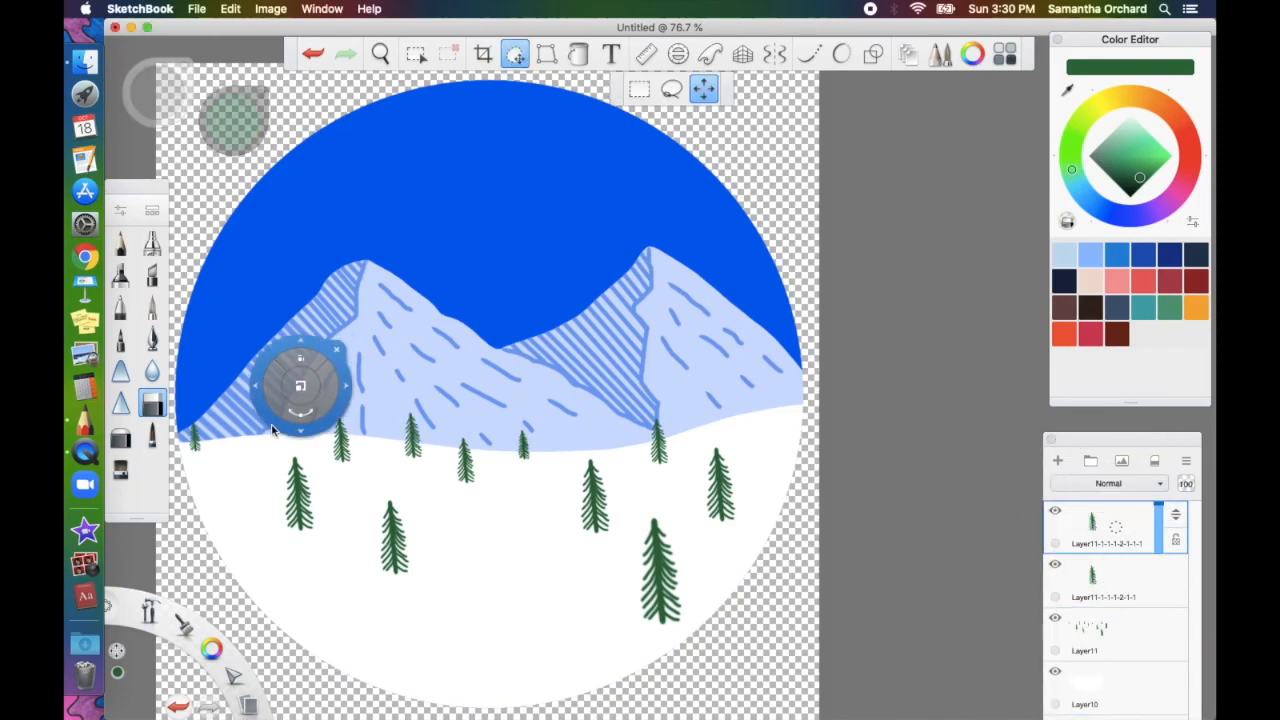
{"action": "mouse_move", "coordinate": [273, 430]}
{"action": "left_mouse_down"}
{"action": "mouse_move", "coordinate": [286, 420]}
{"action": "mouse_move", "coordinate": [263, 409]}
{"action": "mouse_move", "coordinate": [283, 430]}
{"action": "left_mouse_up"}
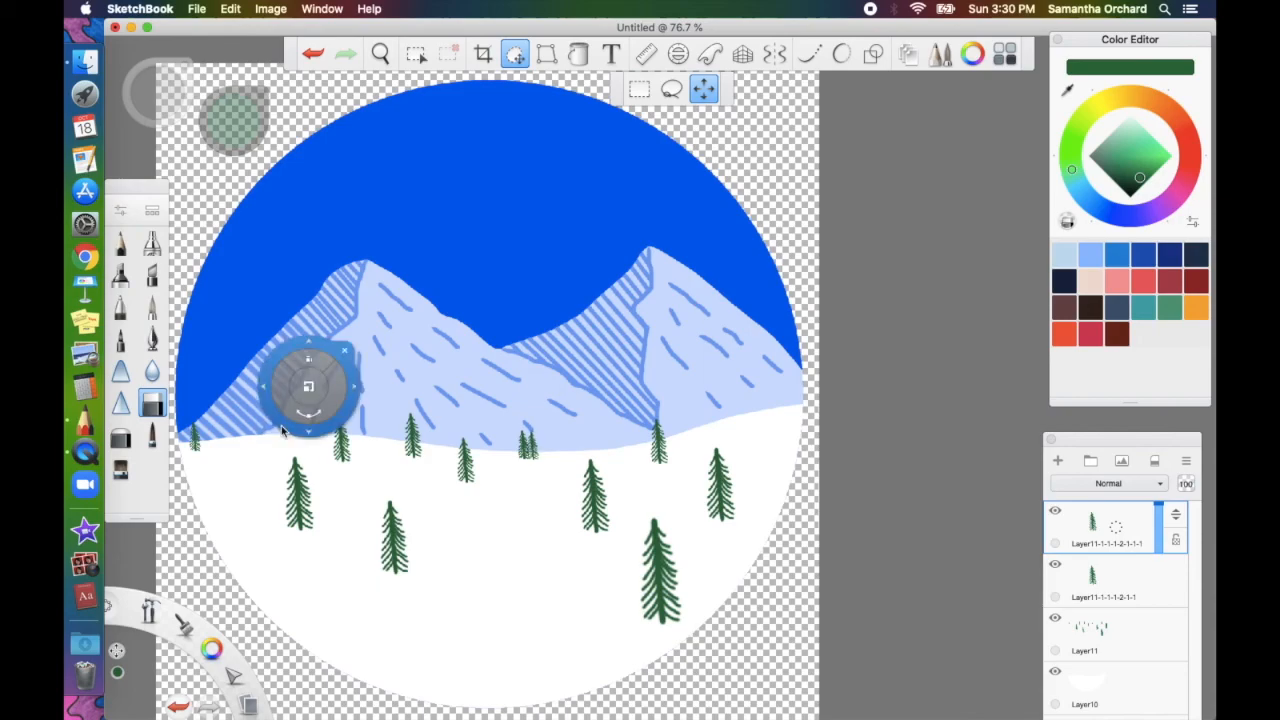
{"action": "left_click_drag", "start_coordinate": [308, 387], "coordinate": [292, 404]}
{"action": "left_click", "coordinate": [343, 363]}
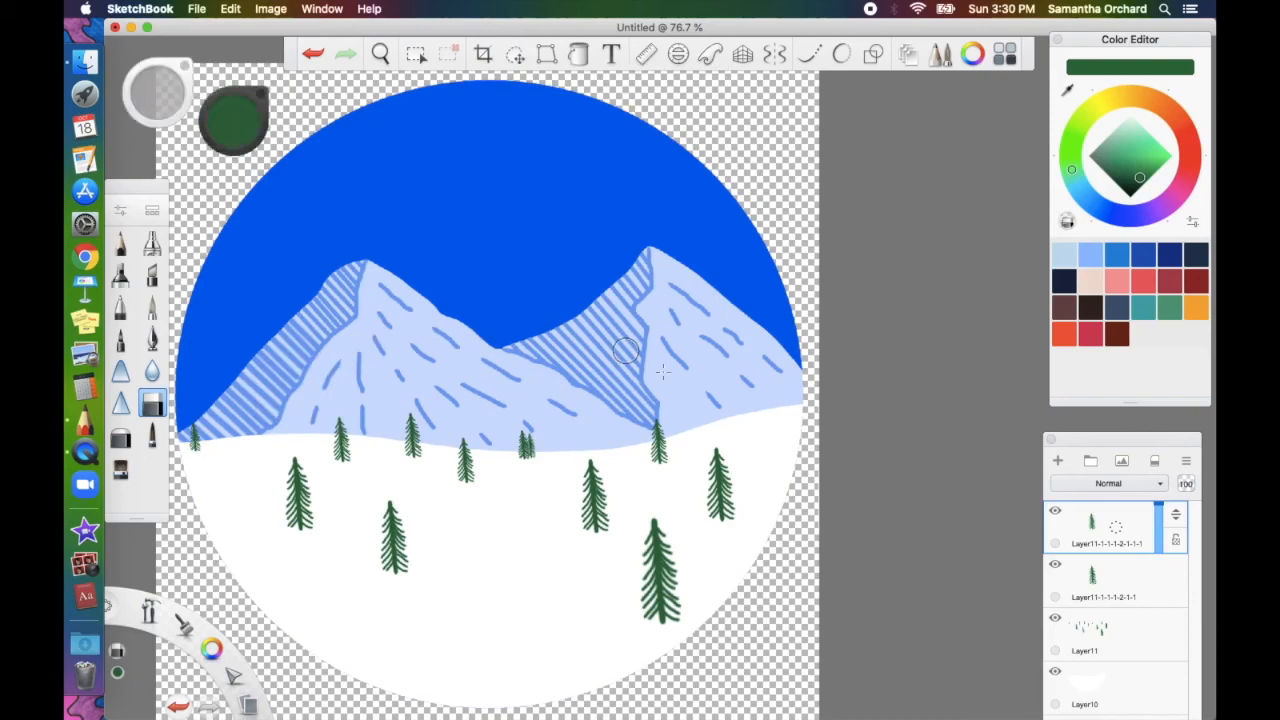
{"action": "left_click", "coordinate": [1112, 535]}
{"action": "left_click_drag", "start_coordinate": [1116, 574], "coordinate": [1106, 546]}
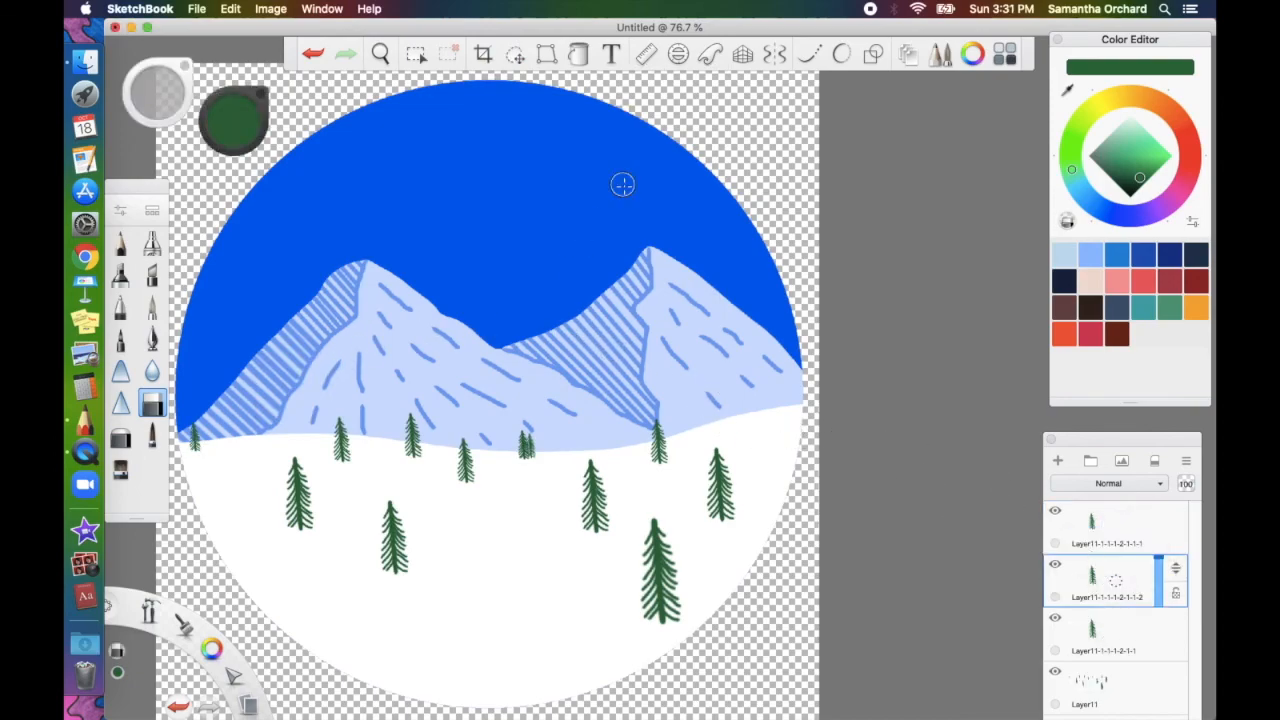
Scale the horizon tree cluster to 110% and move its layer lower in the stack
{"action": "left_click", "coordinate": [515, 55]}
{"action": "left_click", "coordinate": [528, 507]}
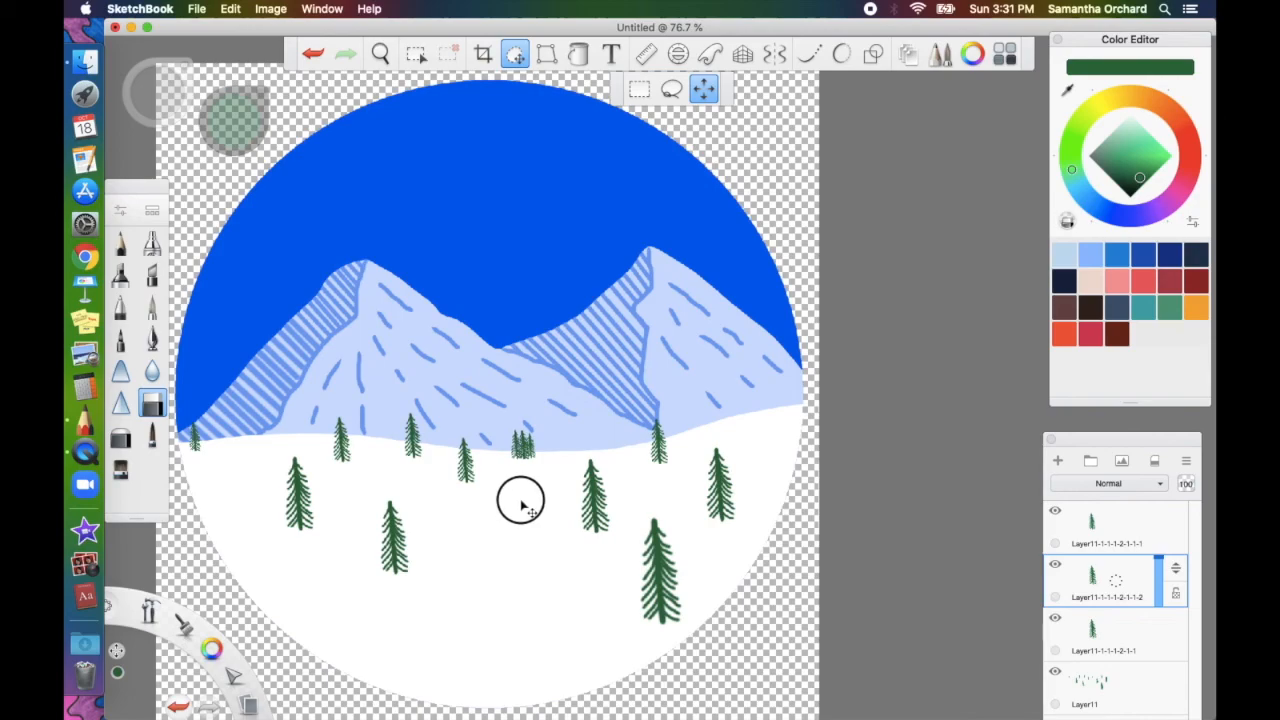
{"action": "left_click", "coordinate": [528, 449]}
{"action": "left_click_drag", "start_coordinate": [530, 451], "coordinate": [545, 449]}
{"action": "left_click", "coordinate": [546, 489]}
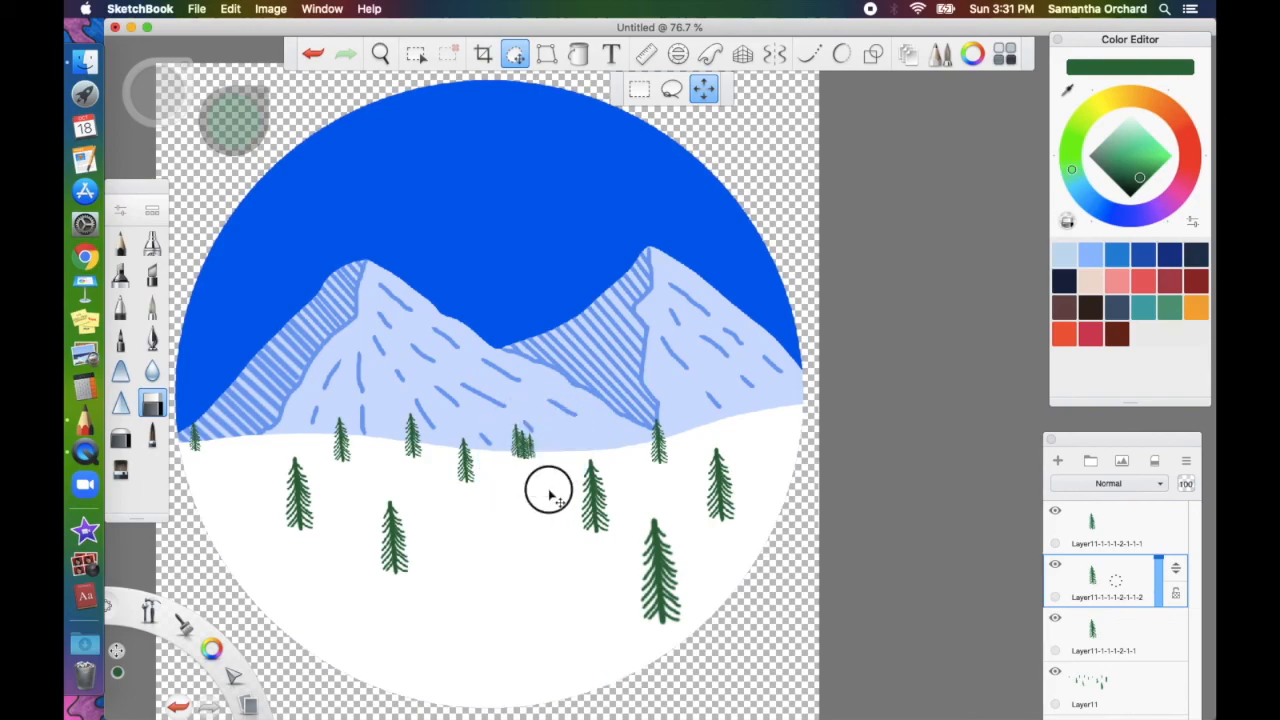
{"action": "mouse_move", "coordinate": [1175, 578]}
{"action": "left_mouse_down"}
{"action": "mouse_move", "coordinate": [1166, 659]}
{"action": "mouse_move", "coordinate": [1173, 573]}
{"action": "left_mouse_up"}
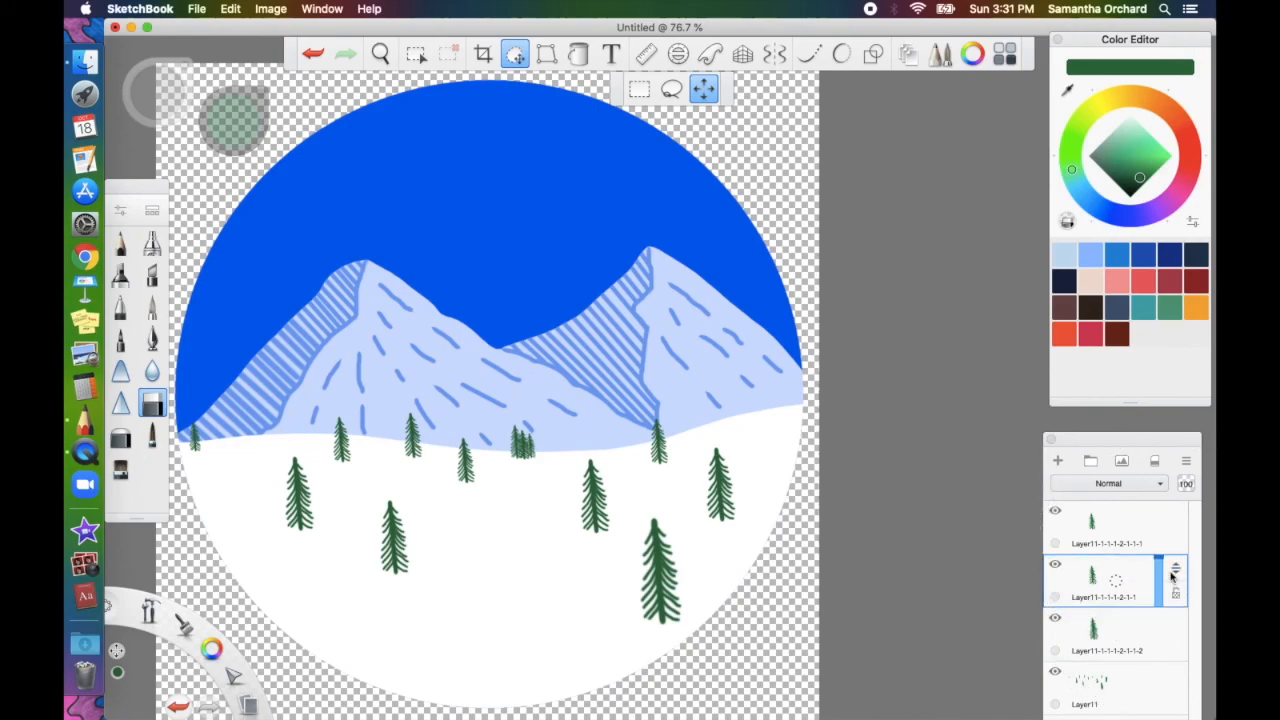
Duplicate the top tree layer, shift the copy left, and merge it with the layer below
{"action": "left_click", "coordinate": [1115, 526]}
{"action": "left_click_drag", "start_coordinate": [1115, 526], "coordinate": [1090, 495]}
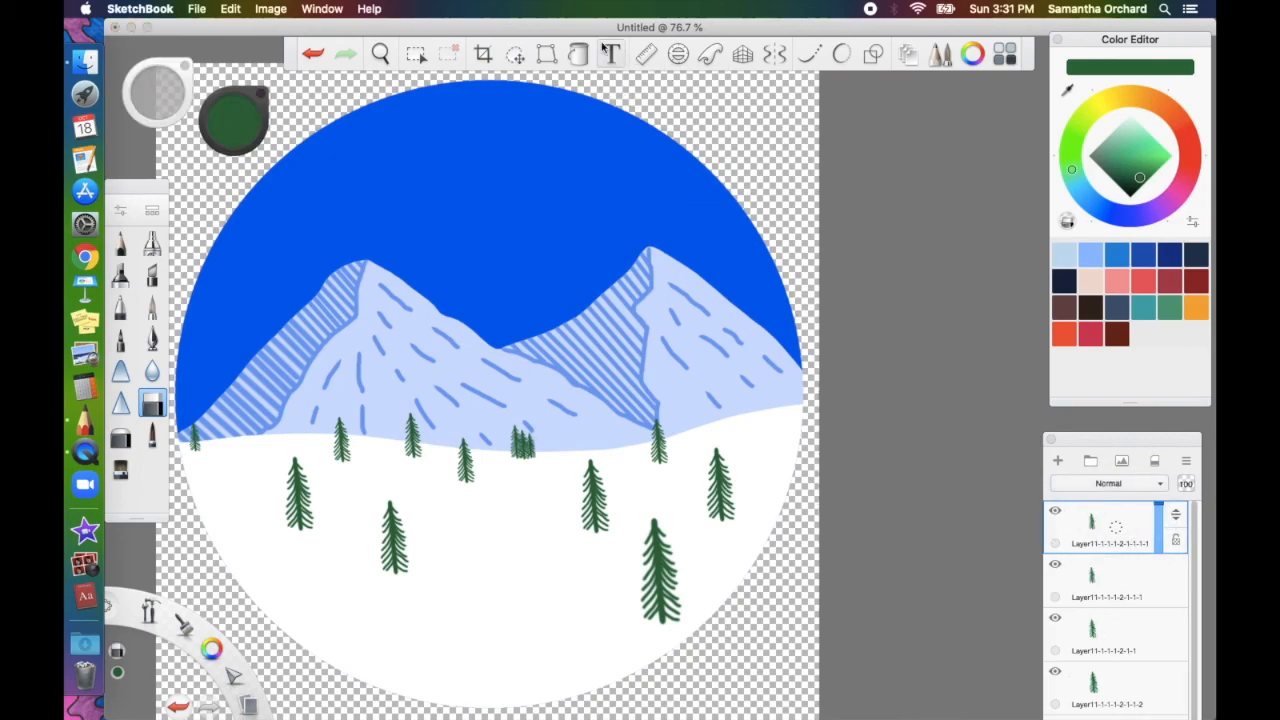
{"action": "left_click", "coordinate": [515, 54]}
{"action": "mouse_move", "coordinate": [642, 410]}
{"action": "left_mouse_down"}
{"action": "mouse_move", "coordinate": [608, 408]}
{"action": "mouse_move", "coordinate": [620, 404]}
{"action": "left_mouse_up"}
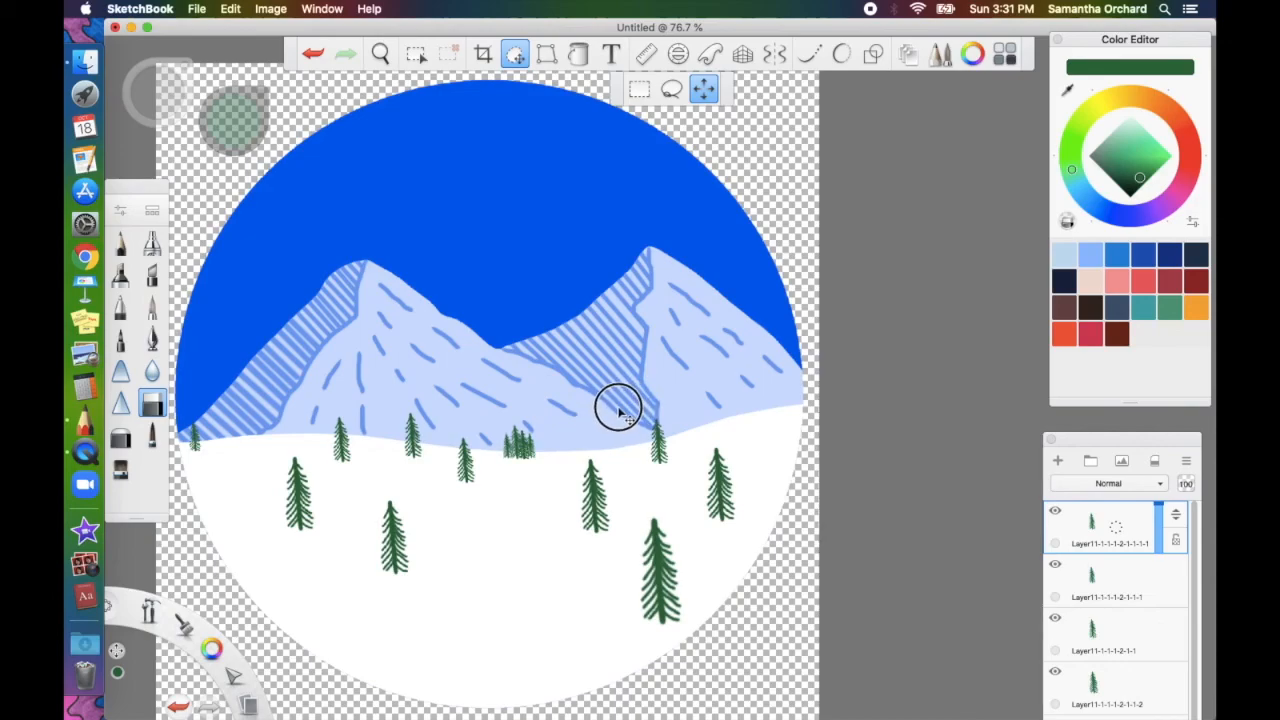
{"action": "left_click", "coordinate": [633, 332]}
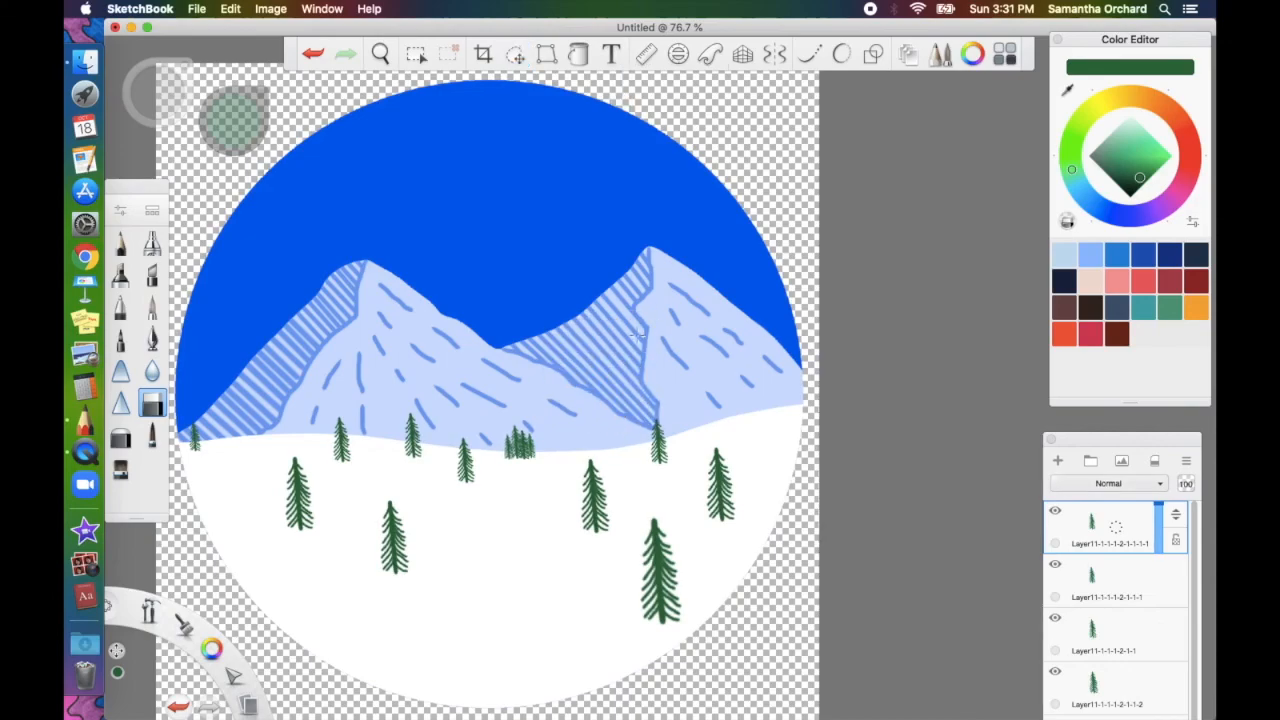
{"action": "left_click_drag", "start_coordinate": [1128, 535], "coordinate": [1083, 504]}
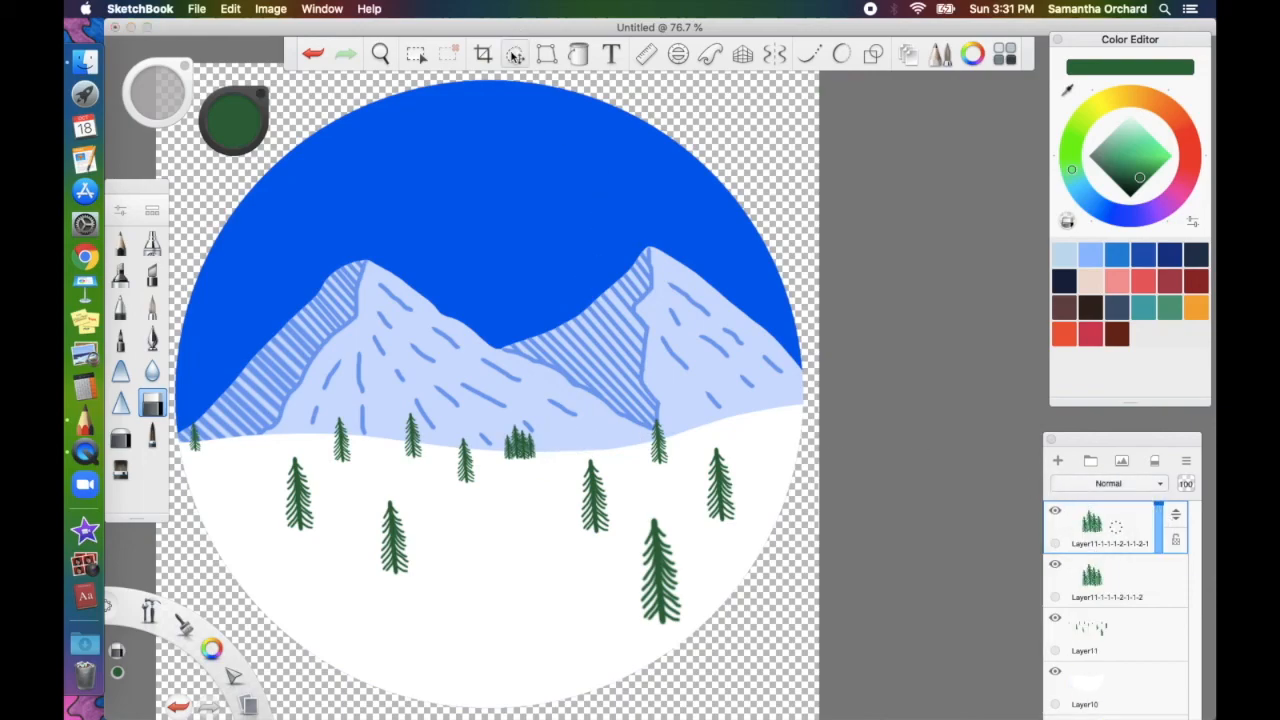
Shift the tree cluster about 25 px to the right
{"action": "left_click", "coordinate": [515, 54]}
{"action": "left_click_drag", "start_coordinate": [580, 447], "coordinate": [607, 447]}
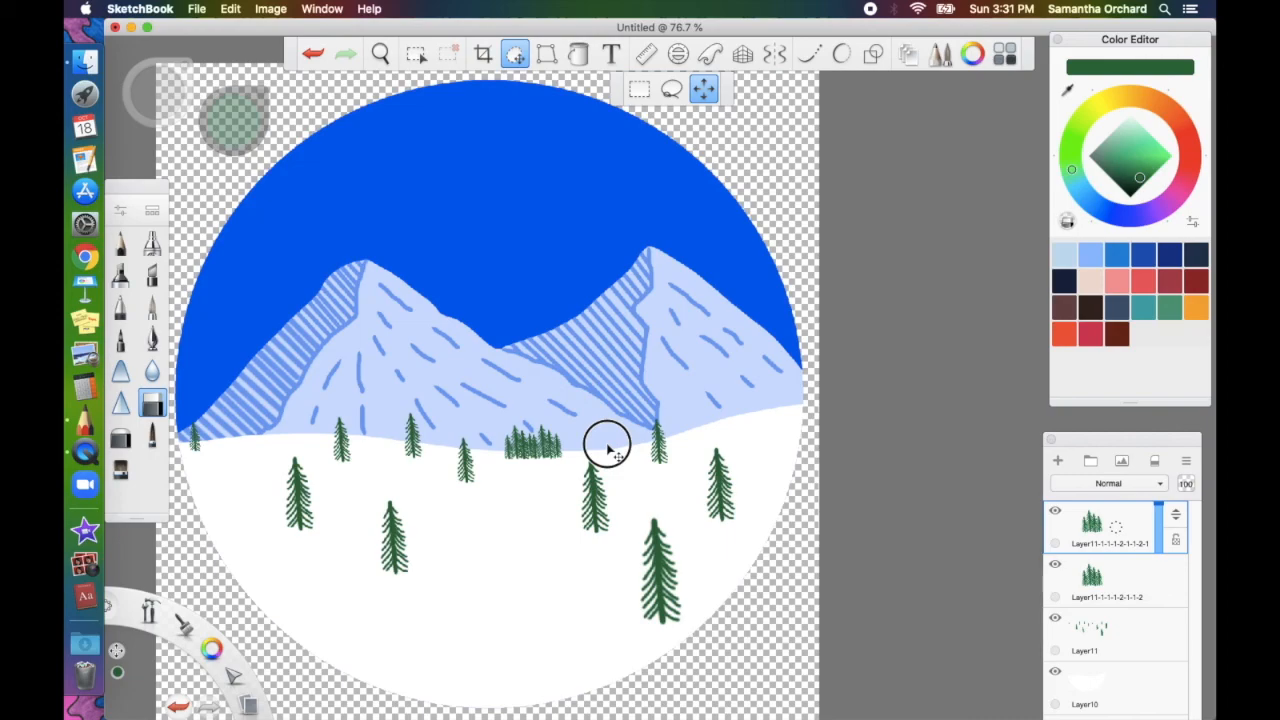
{"action": "left_click_drag", "start_coordinate": [607, 447], "coordinate": [608, 446]}
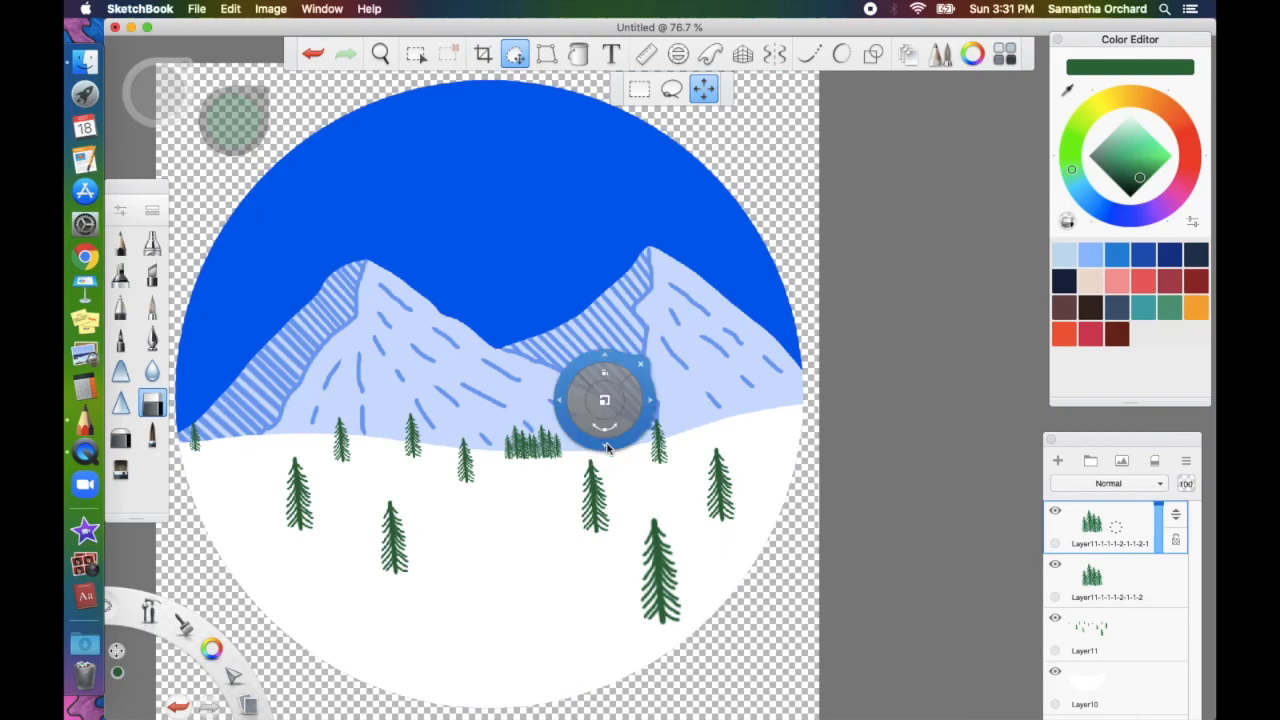
{"action": "left_click", "coordinate": [642, 367]}
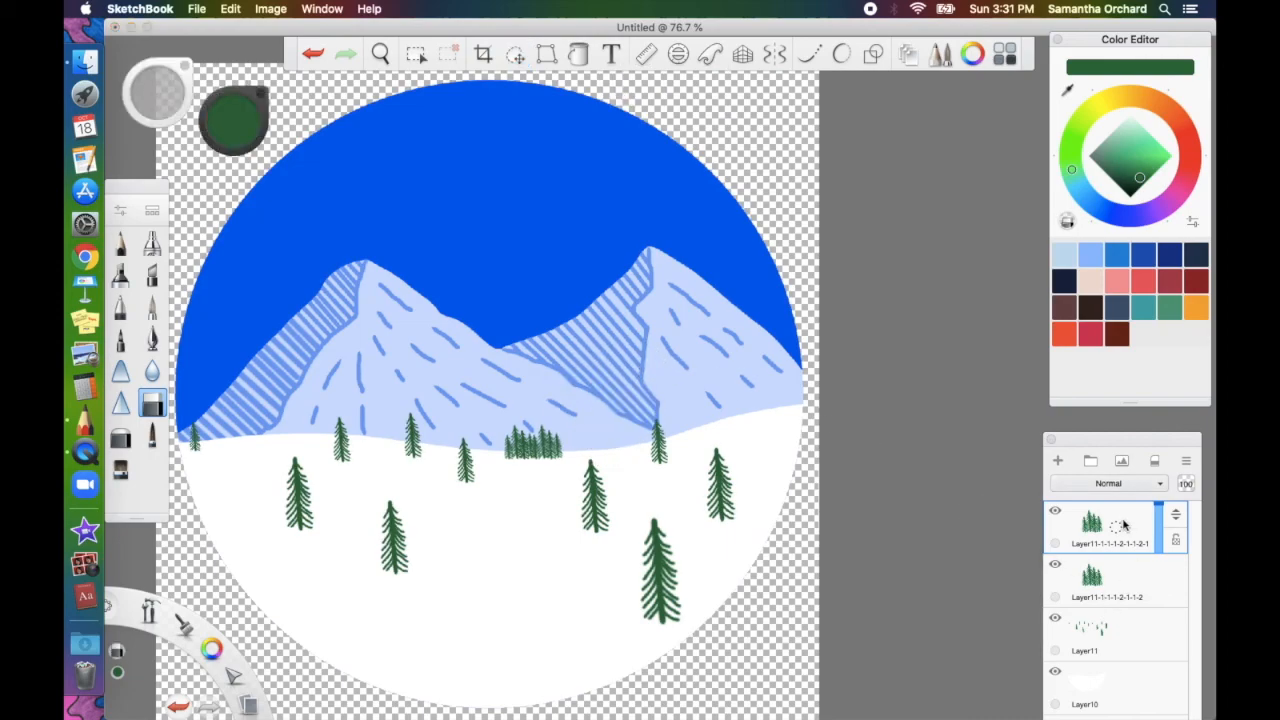
Duplicate the tree cluster, moving the copy right and skewing its top-right corner
{"action": "left_click_drag", "start_coordinate": [1118, 529], "coordinate": [1123, 562]}
{"action": "left_click", "coordinate": [515, 54]}
{"action": "left_click_drag", "start_coordinate": [1124, 530], "coordinate": [1097, 506]}
{"action": "left_click", "coordinate": [515, 54]}
{"action": "mouse_move", "coordinate": [727, 397]}
{"action": "left_mouse_down"}
{"action": "mouse_move", "coordinate": [831, 397]}
{"action": "mouse_move", "coordinate": [737, 395]}
{"action": "left_mouse_up"}
{"action": "left_click", "coordinate": [546, 54]}
{"action": "left_click_drag", "start_coordinate": [1123, 530], "coordinate": [1097, 506]}
{"action": "left_click", "coordinate": [515, 54]}
Add tree copies further left along the horizon and tilt the row by 8°
{"action": "left_click_drag", "start_coordinate": [602, 152], "coordinate": [696, 130]}
{"action": "left_click", "coordinate": [1157, 620]}
{"action": "left_click_drag", "start_coordinate": [1123, 636], "coordinate": [1097, 612]}
{"action": "left_click", "coordinate": [515, 54]}
{"action": "left_click_drag", "start_coordinate": [542, 346], "coordinate": [466, 405]}
{"action": "left_click_drag", "start_coordinate": [1123, 636], "coordinate": [1097, 612]}
{"action": "left_click", "coordinate": [515, 54]}
{"action": "left_click_drag", "start_coordinate": [560, 255], "coordinate": [457, 290]}
Fill the remaining horizon gap with a skewed copy, merge the trees, and move them below Layer10
{"action": "left_click", "coordinate": [546, 54]}
{"action": "left_click_drag", "start_coordinate": [245, 443], "coordinate": [245, 457]}
{"action": "left_click_drag", "start_coordinate": [1123, 677], "coordinate": [1097, 653]}
{"action": "left_click", "coordinate": [515, 54]}
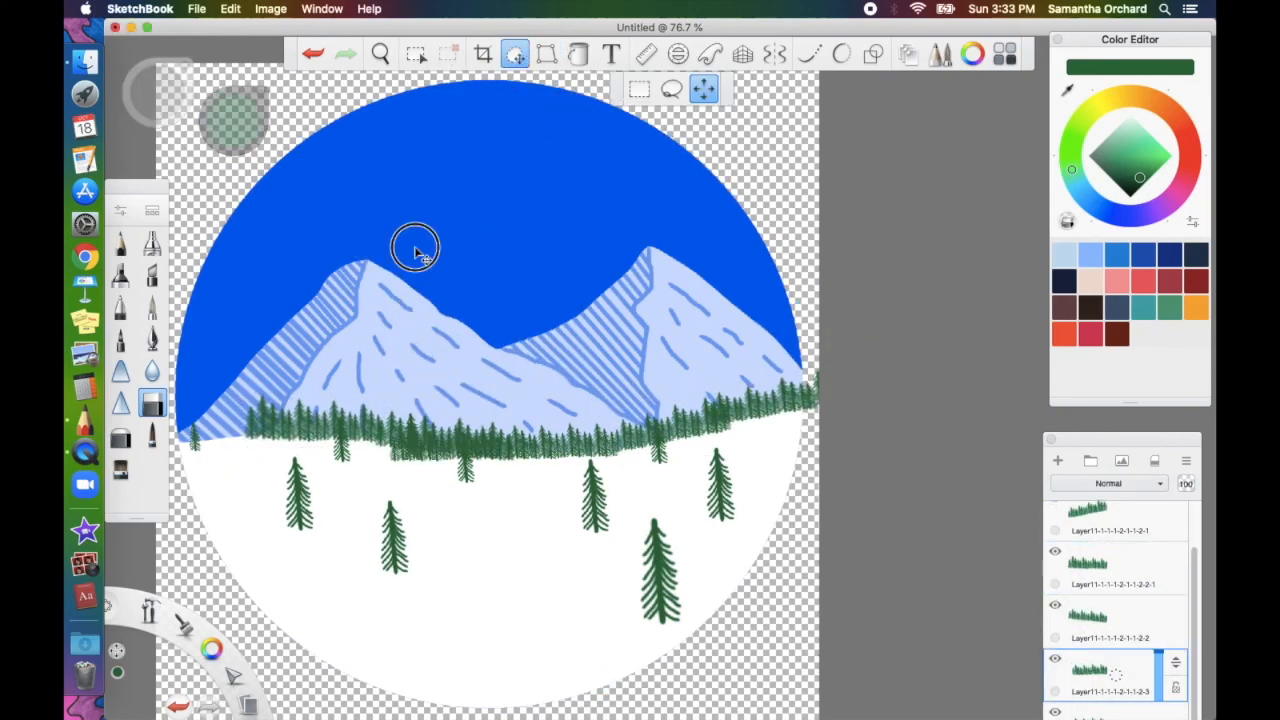
{"action": "left_click_drag", "start_coordinate": [532, 247], "coordinate": [455, 248]}
{"action": "left_click", "coordinate": [1123, 526]}
{"action": "left_click_drag", "start_coordinate": [1123, 526], "coordinate": [1123, 562]}
{"action": "left_click_drag", "start_coordinate": [1176, 516], "coordinate": [1172, 676]}
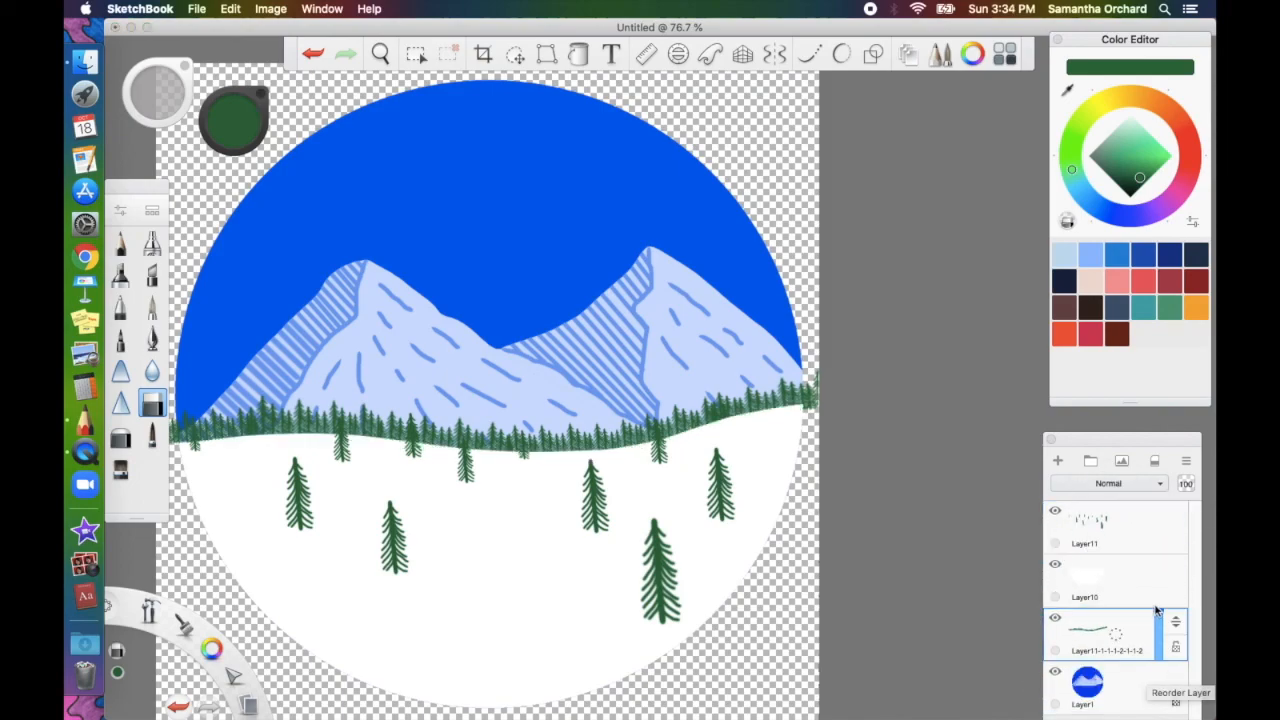
Try a Magic Wand selection of the sky circle, clear it, then pick the Fill tool on Layer1
{"action": "left_click", "coordinate": [1122, 685]}
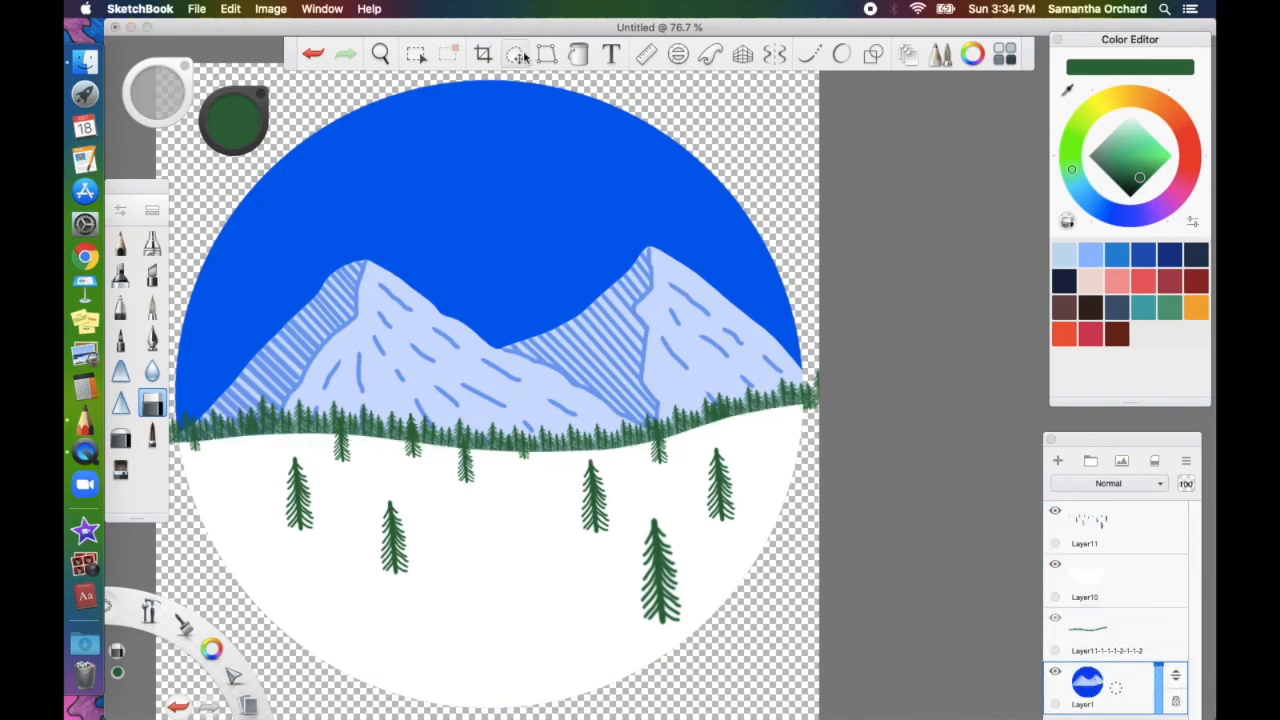
{"action": "left_click", "coordinate": [417, 54]}
{"action": "left_click", "coordinate": [305, 113]}
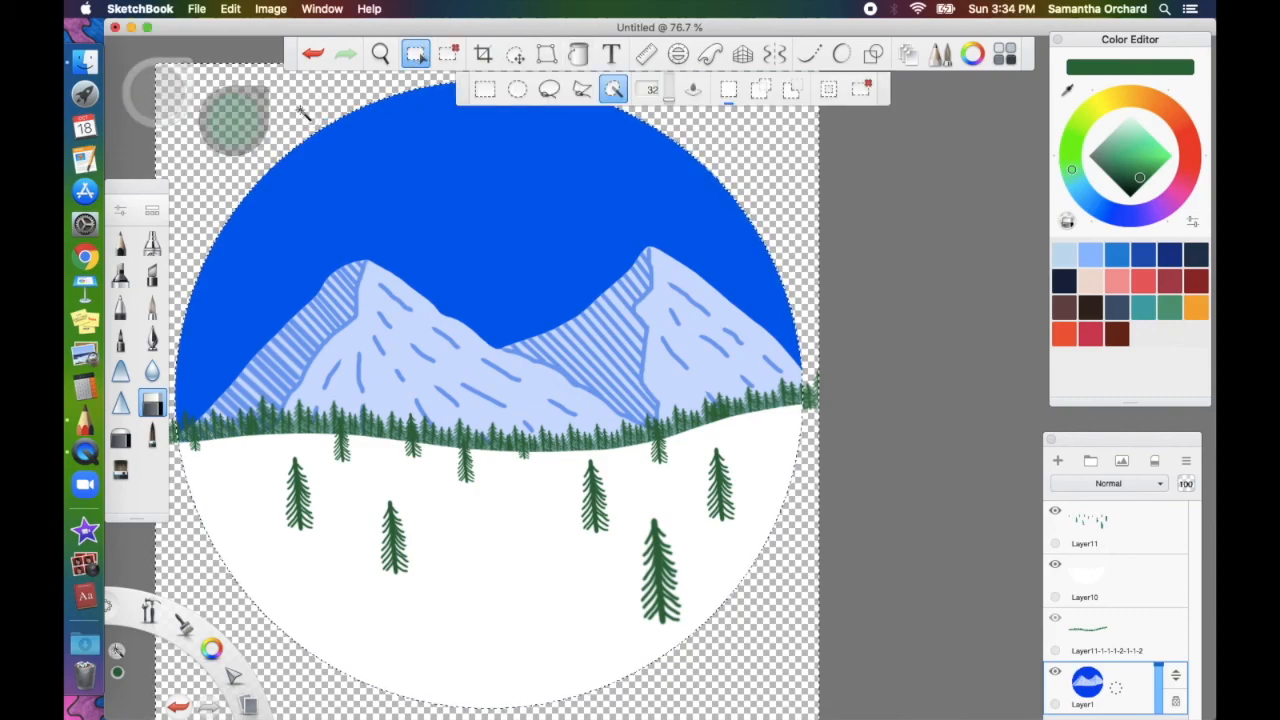
{"action": "left_click", "coordinate": [1143, 640]}
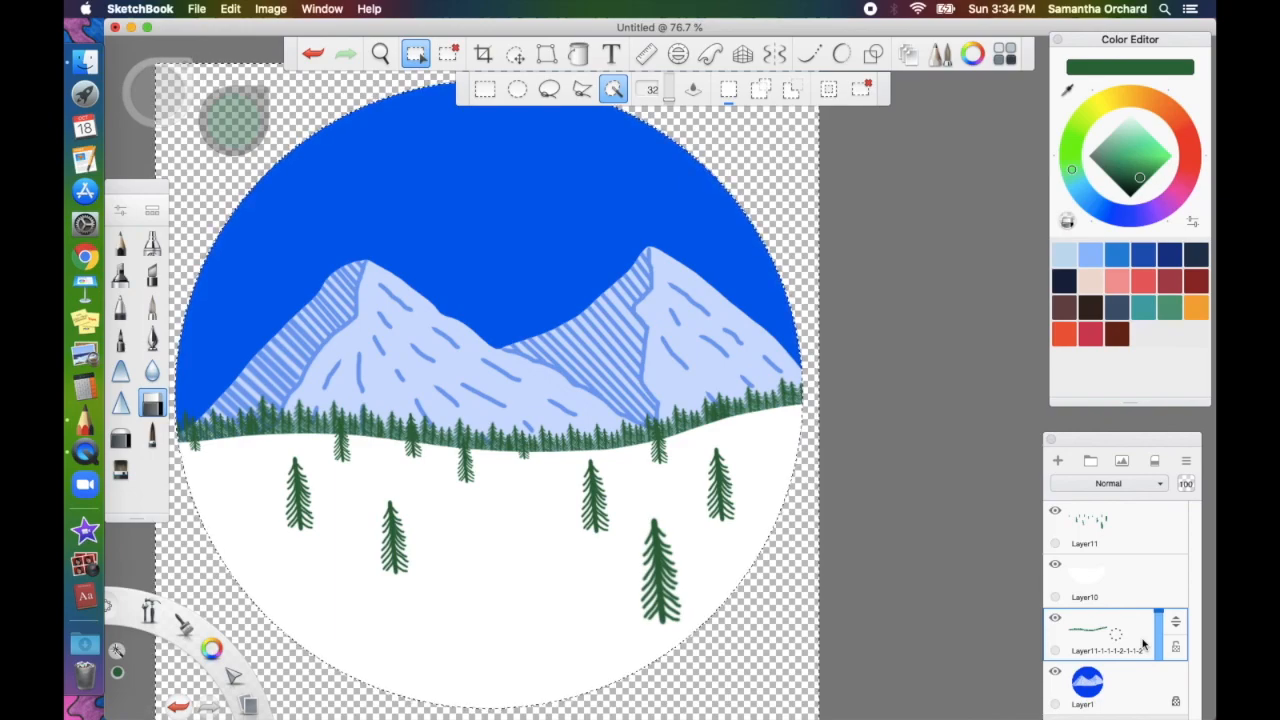
{"action": "key", "text": "super+d"}
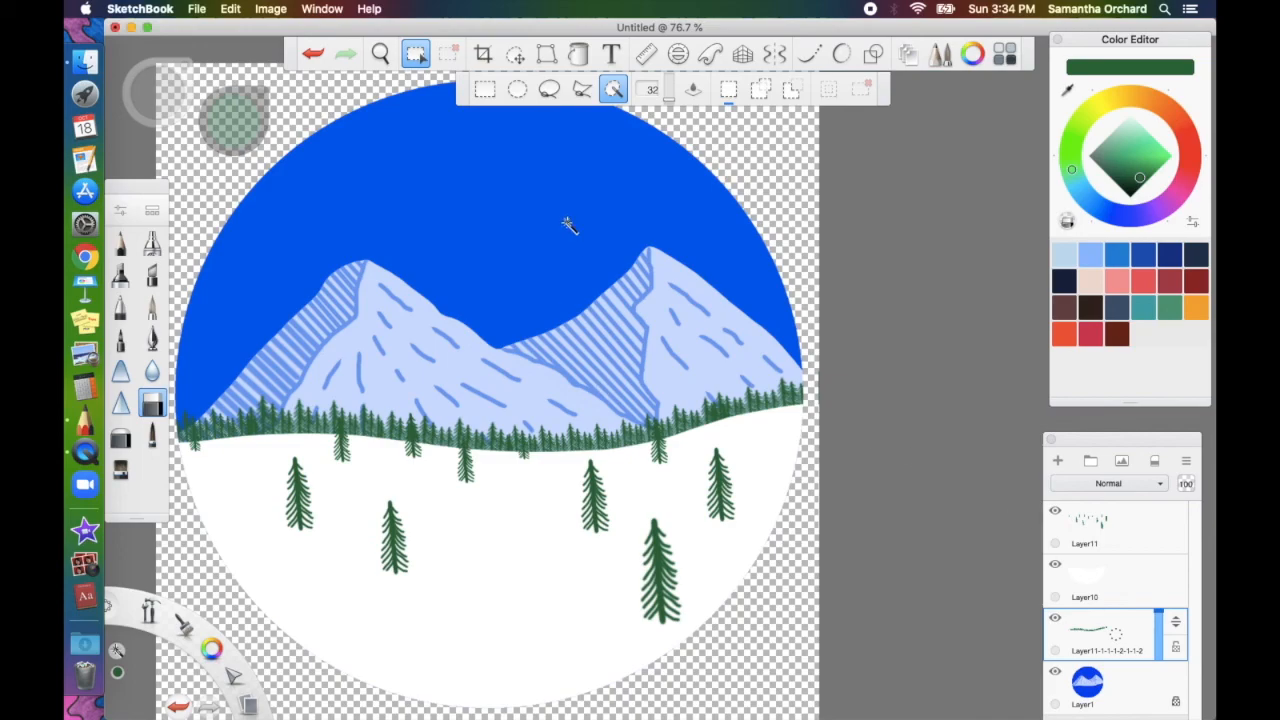
{"action": "left_click", "coordinate": [421, 58]}
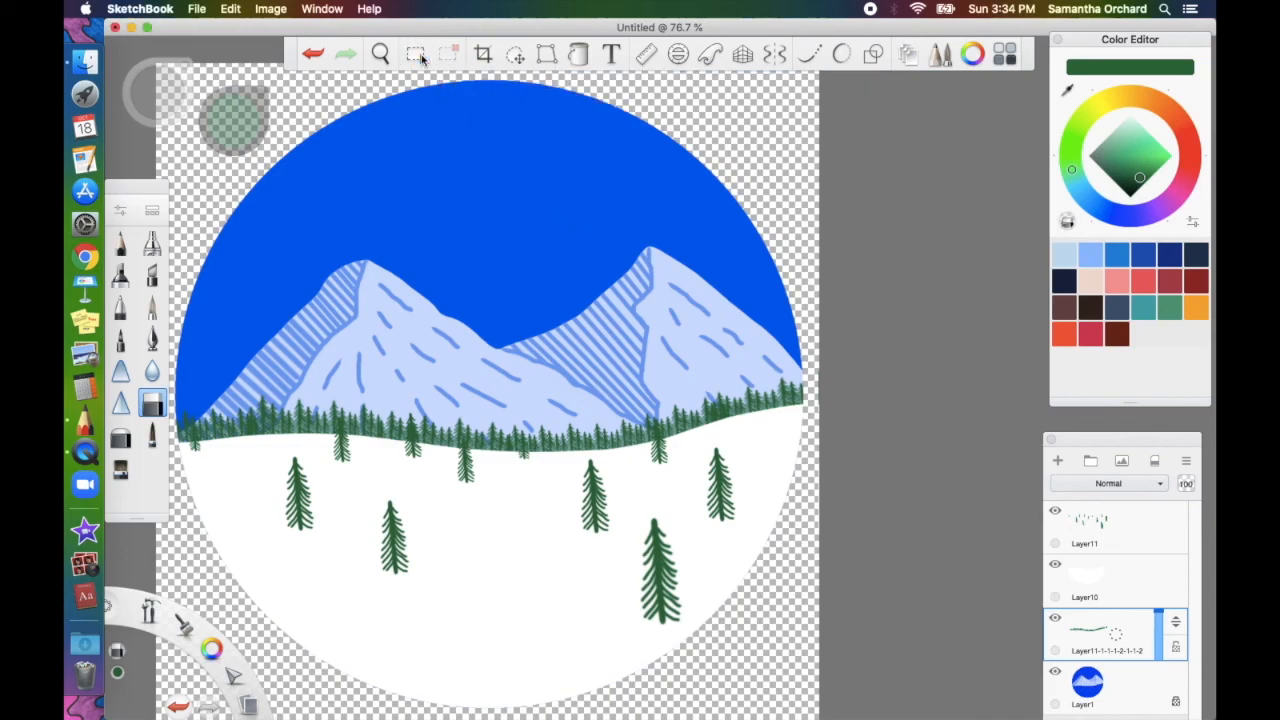
{"action": "left_click", "coordinate": [1121, 697]}
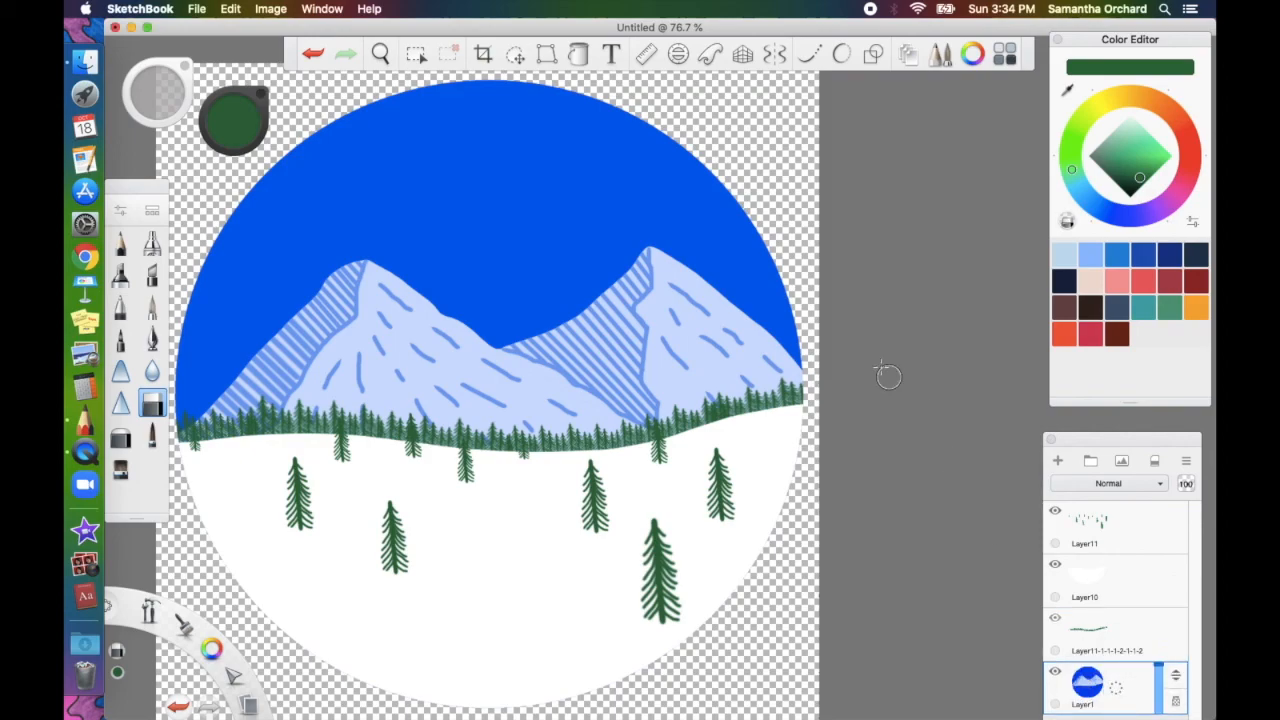
{"action": "left_click", "coordinate": [580, 55]}
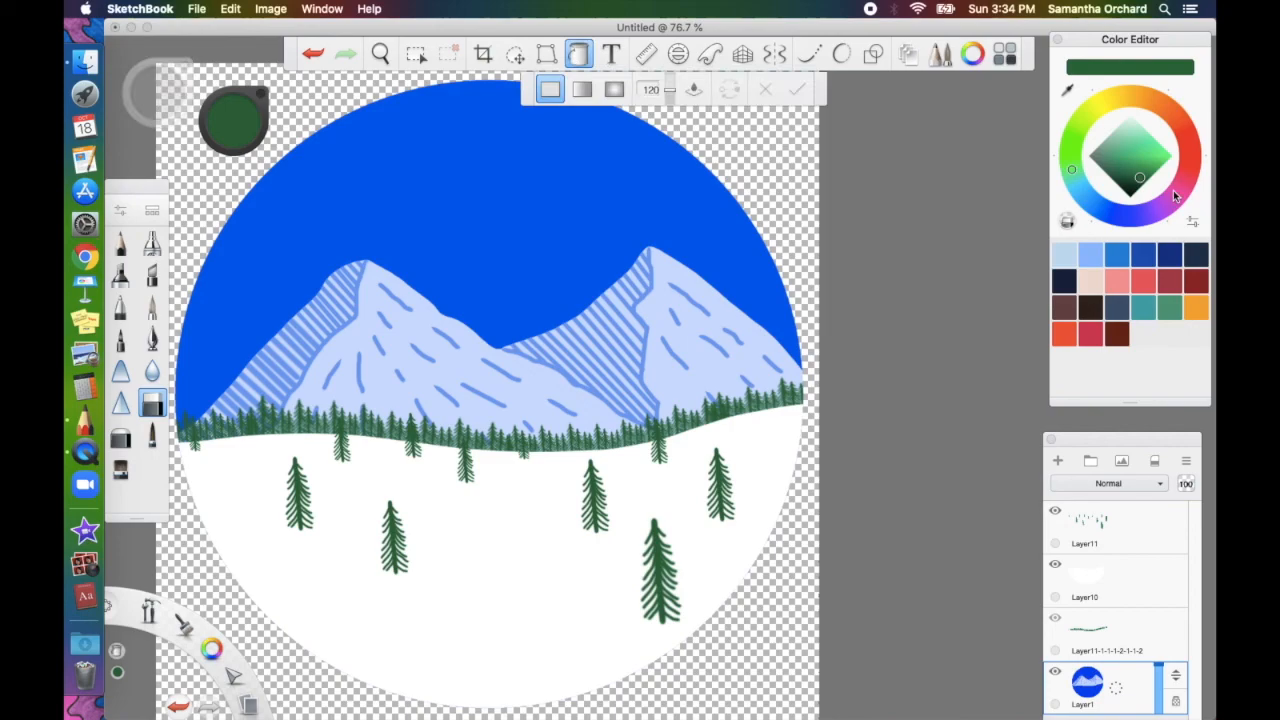
Fill the sky on Layer1 with a deep navy blue
{"action": "left_click", "coordinate": [1137, 215]}
{"action": "left_click_drag", "start_coordinate": [1154, 156], "coordinate": [1160, 161]}
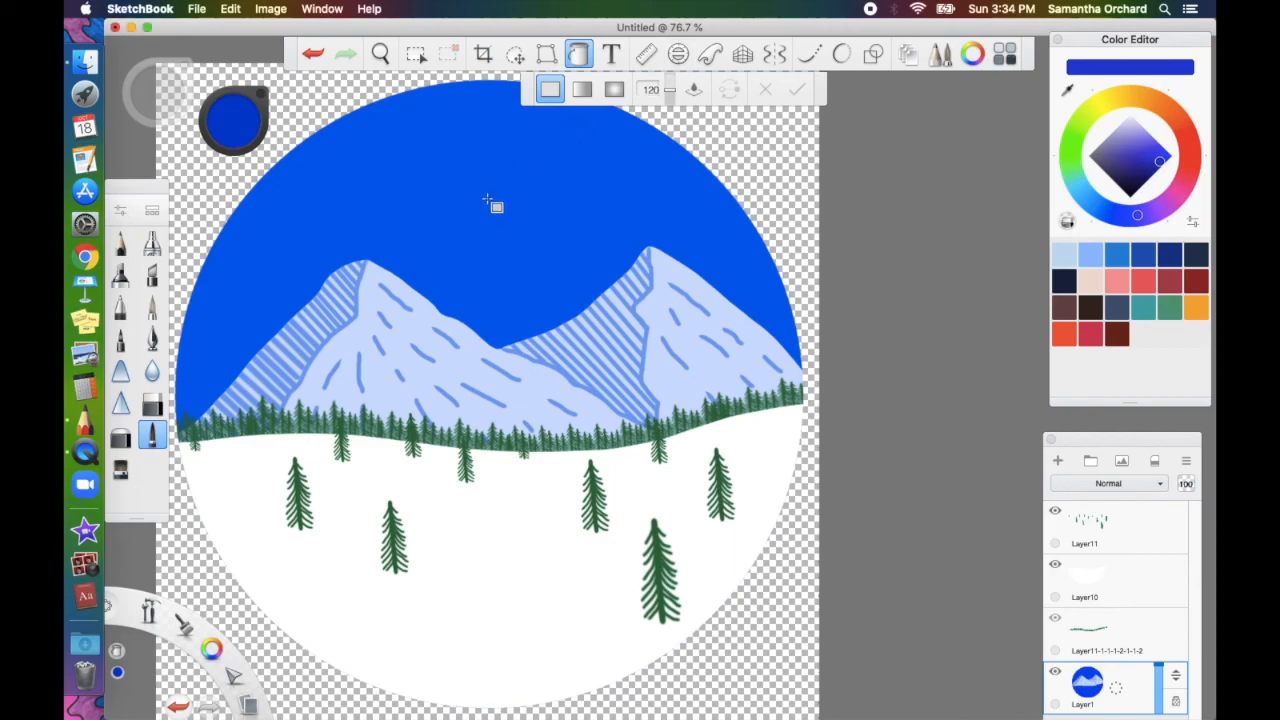
{"action": "left_click", "coordinate": [487, 201]}
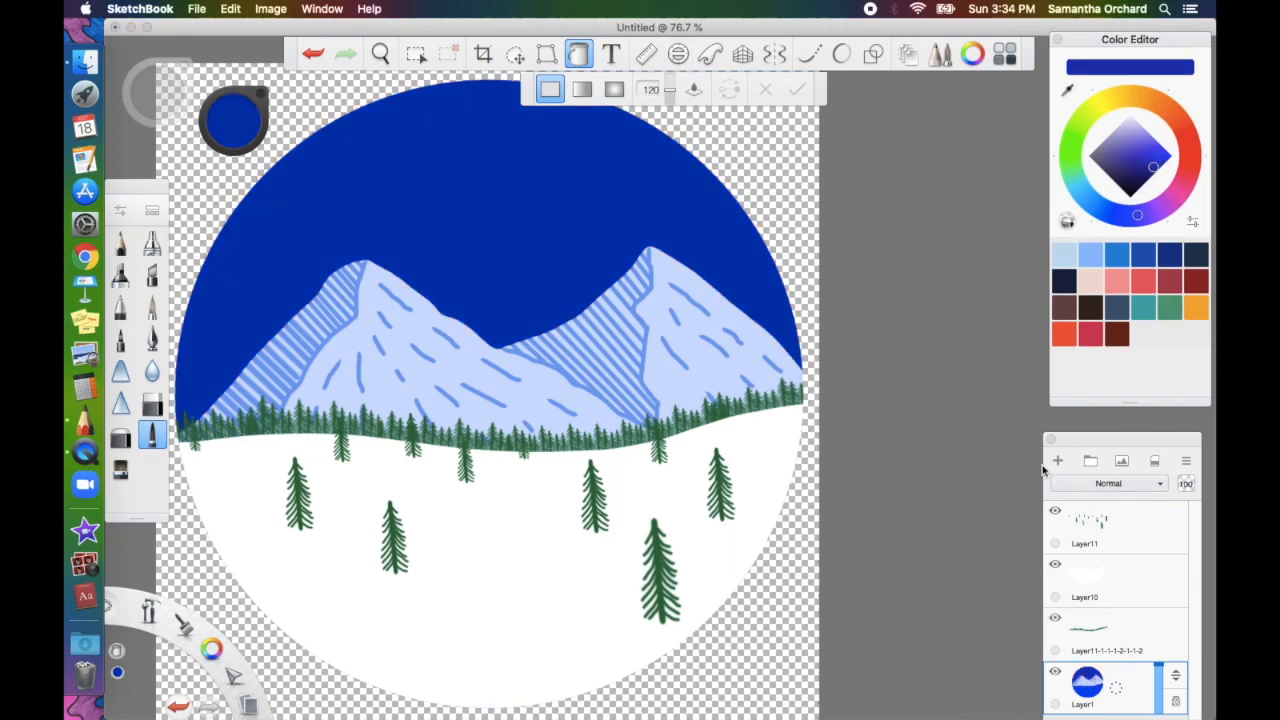
Add an empty Layer12, turn off Fill, and bring up the Dream Brush properties
{"action": "left_click", "coordinate": [1055, 464]}
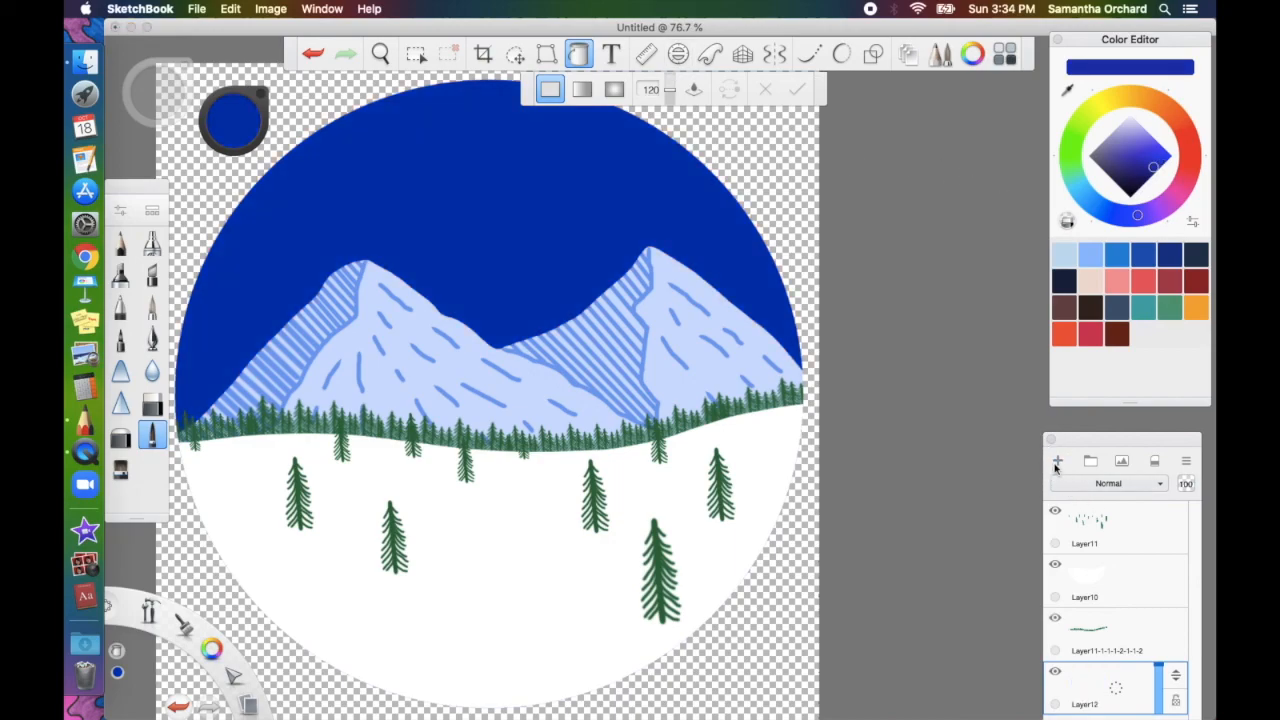
{"action": "scroll", "coordinate": [732, 538], "scroll_direction": "left", "scroll_amount": 5}
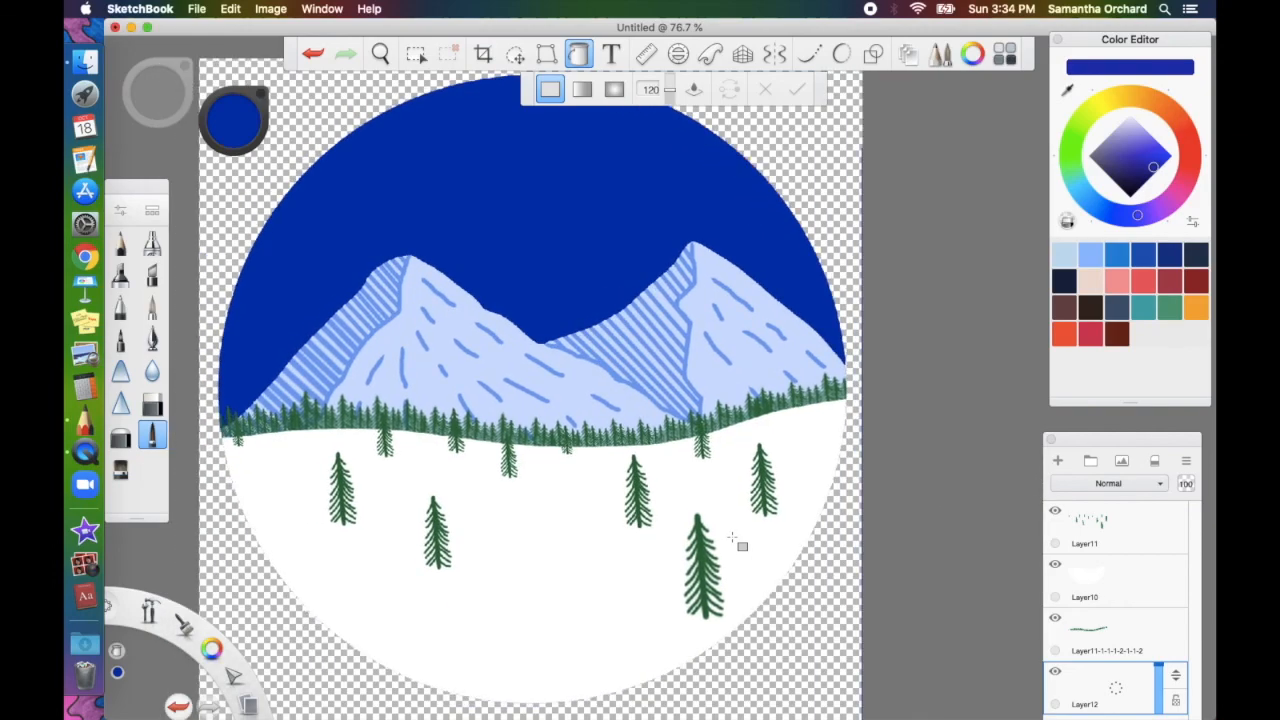
{"action": "scroll", "coordinate": [737, 540], "scroll_direction": "up", "scroll_amount": 3}
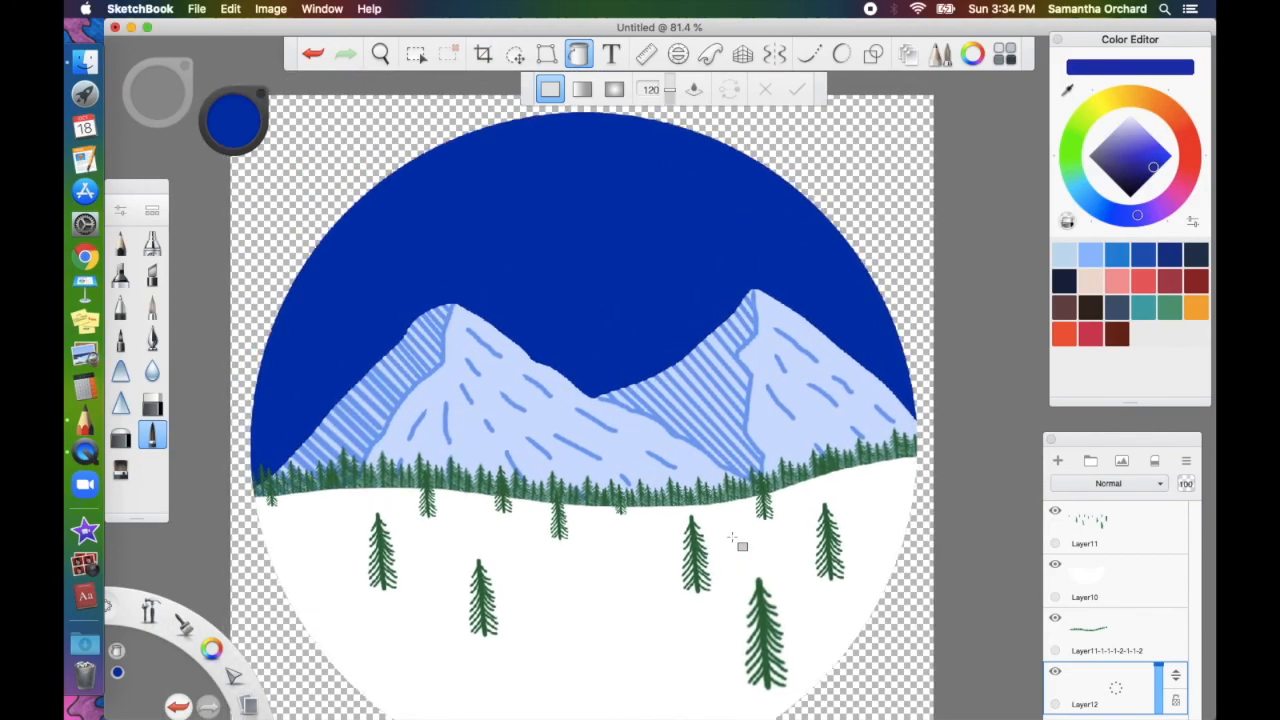
{"action": "left_click", "coordinate": [578, 54]}
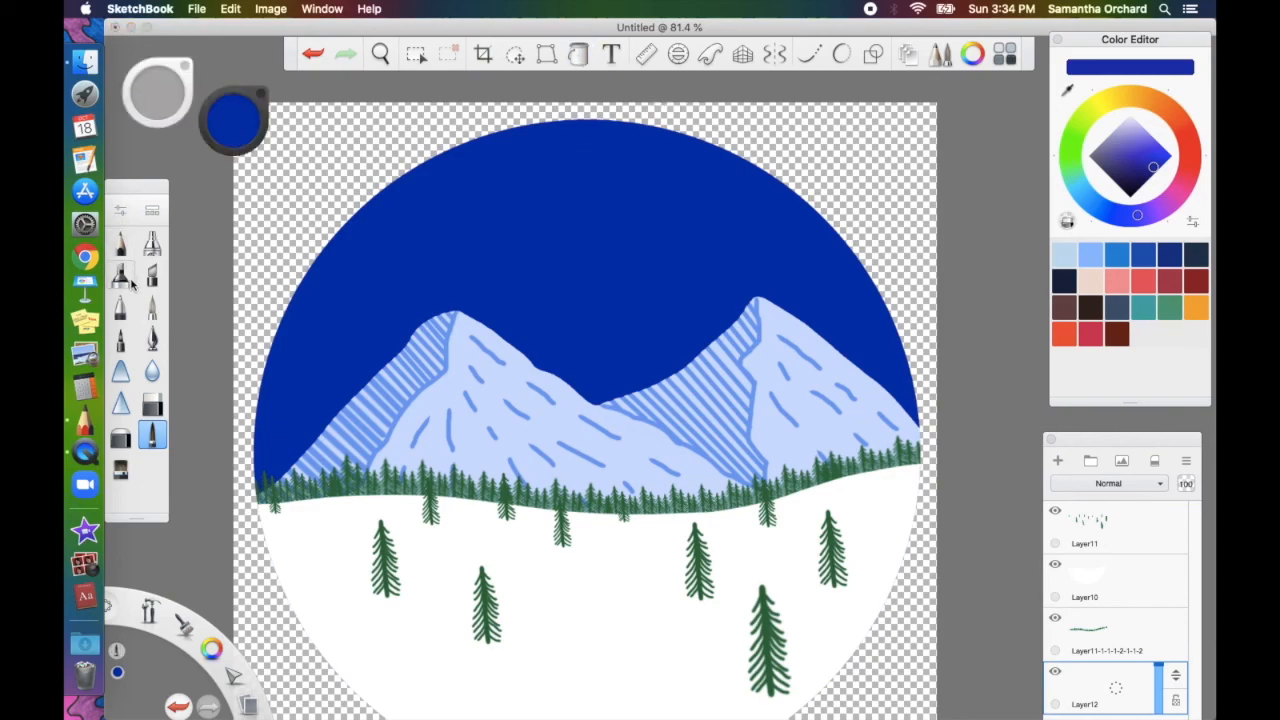
{"action": "left_click", "coordinate": [121, 212]}
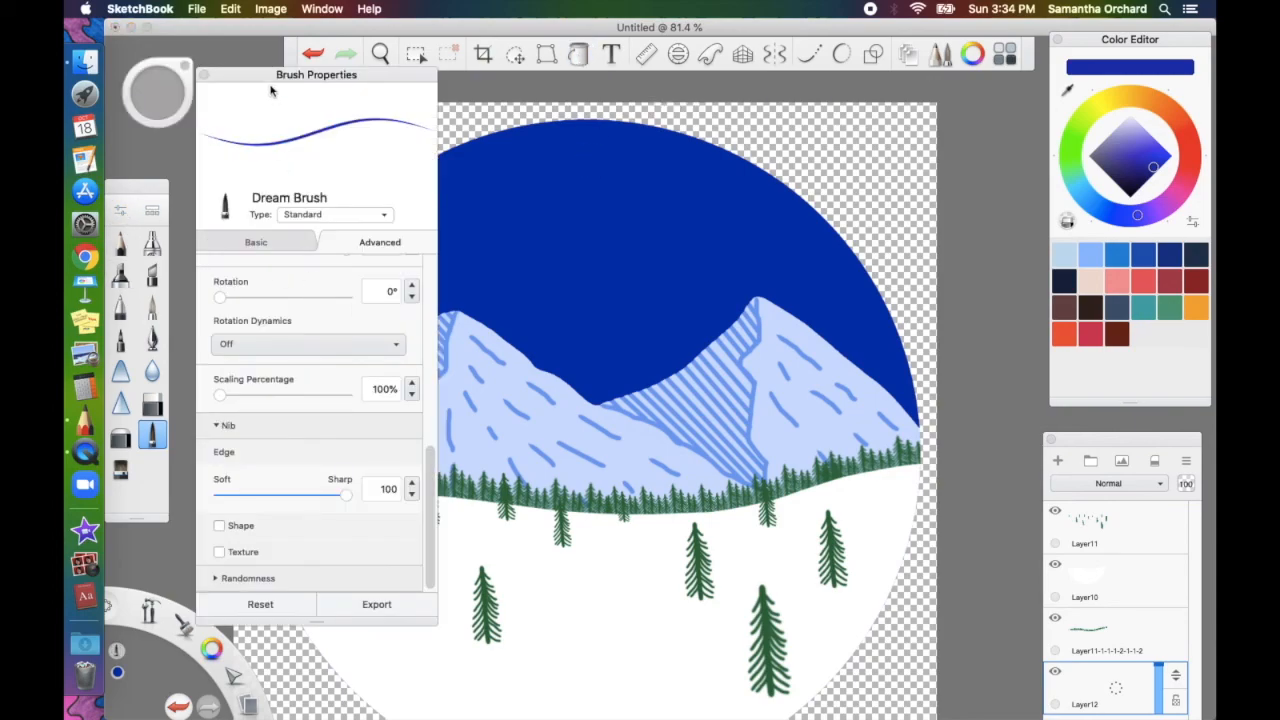
Try Pencil and Synthetic Taper in the Brush Library, then settle on Ballpoint Pen (size 1.3, 100% opacity)
{"action": "left_click", "coordinate": [256, 243]}
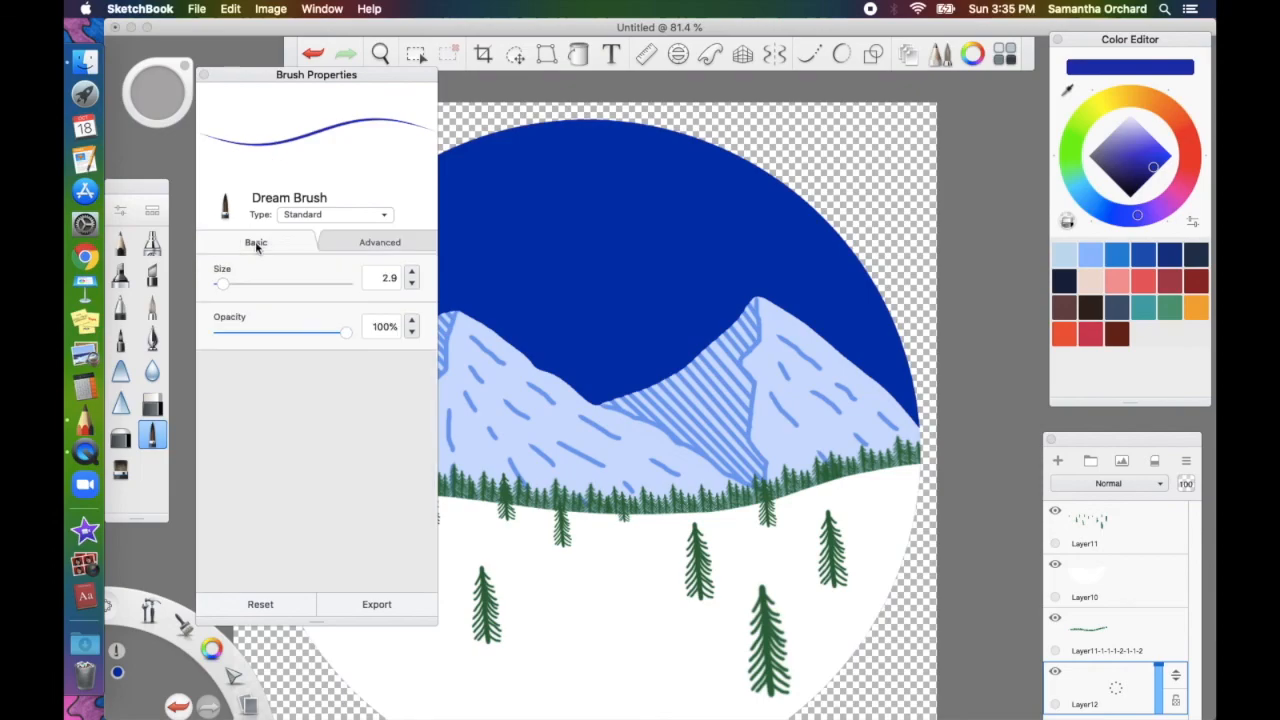
{"action": "left_click", "coordinate": [126, 214]}
{"action": "left_click", "coordinate": [123, 213]}
{"action": "left_click", "coordinate": [154, 214]}
{"action": "scroll", "coordinate": [306, 281], "scroll_direction": "up", "scroll_amount": 10}
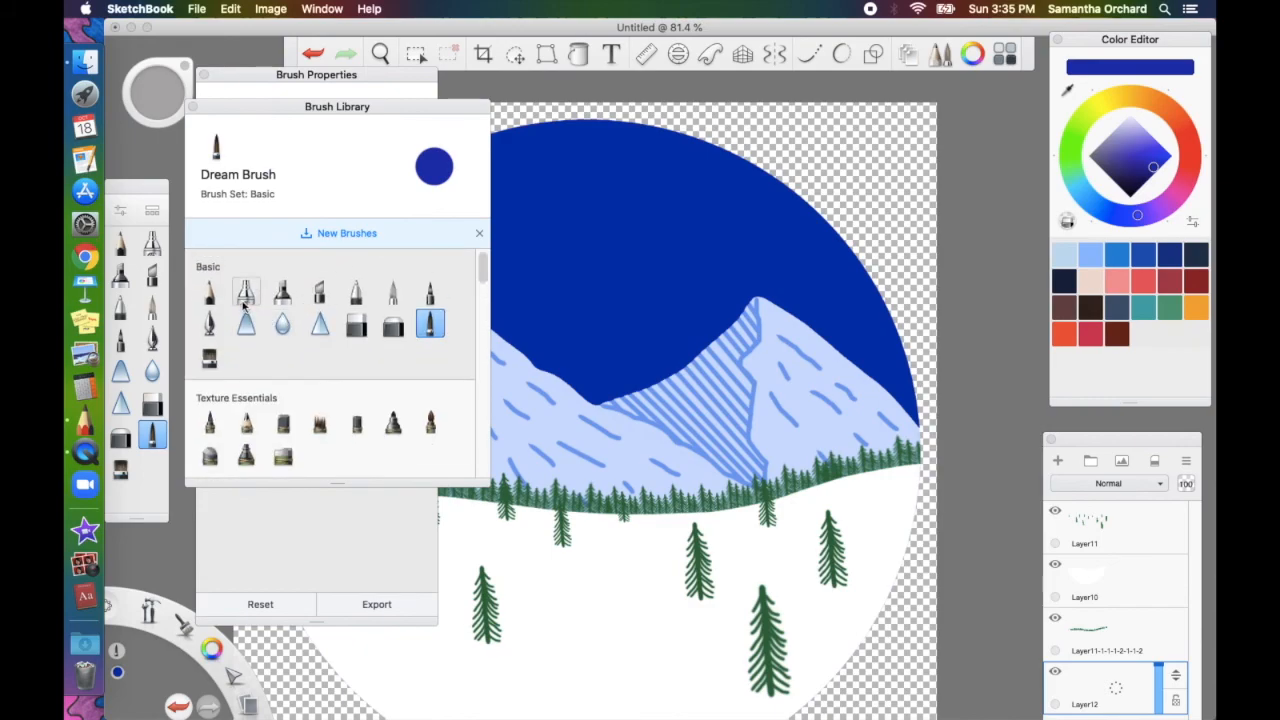
{"action": "left_click", "coordinate": [355, 292]}
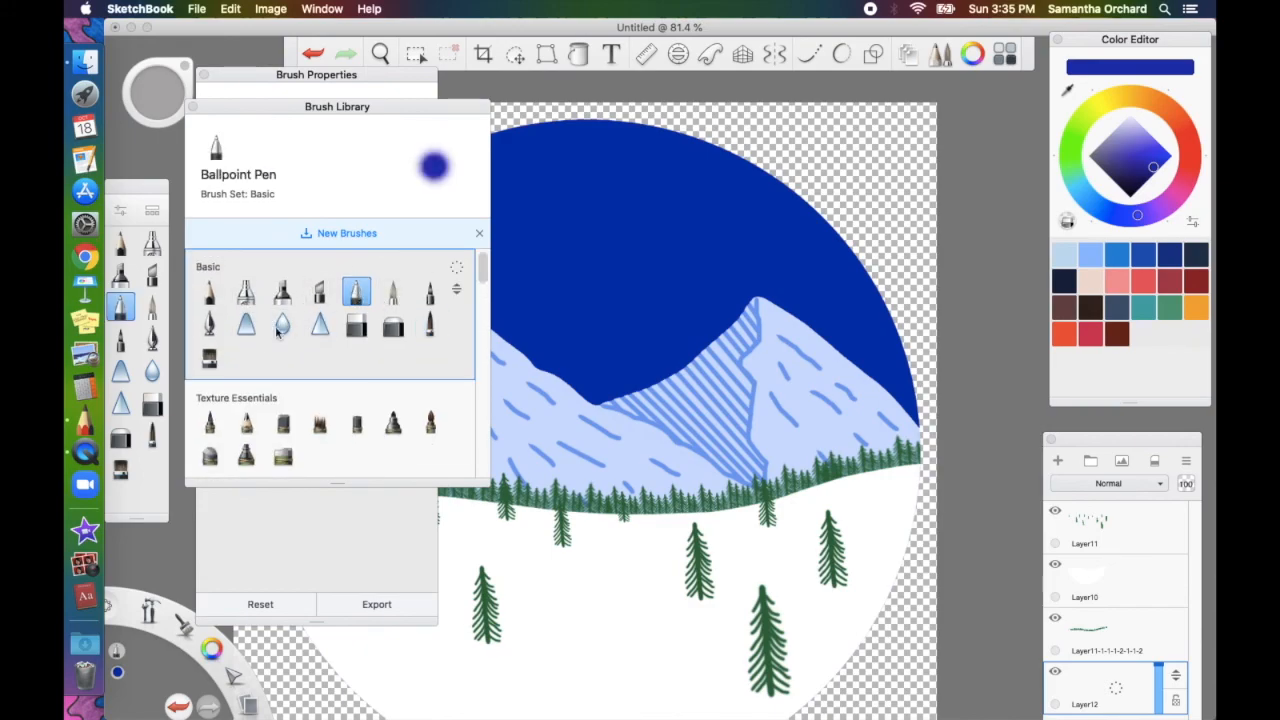
{"action": "left_click", "coordinate": [212, 298]}
{"action": "left_click", "coordinate": [209, 357]}
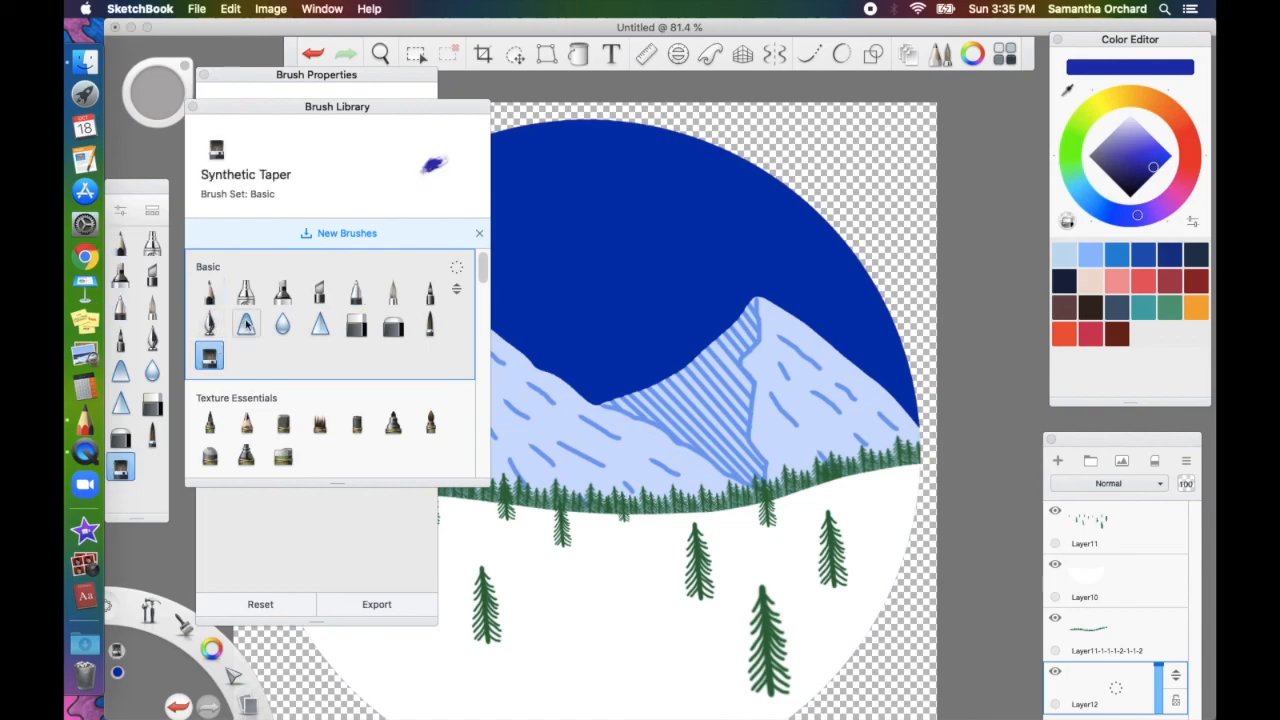
{"action": "left_click", "coordinate": [356, 298]}
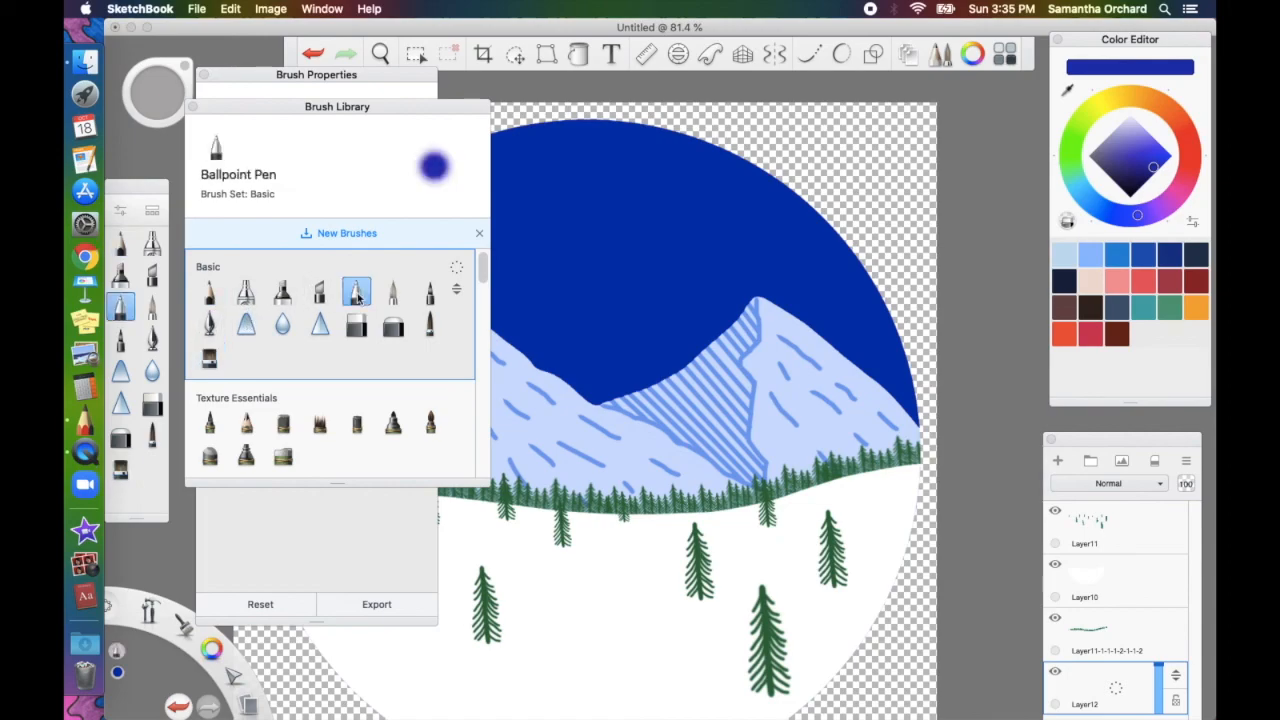
{"action": "left_click", "coordinate": [193, 106]}
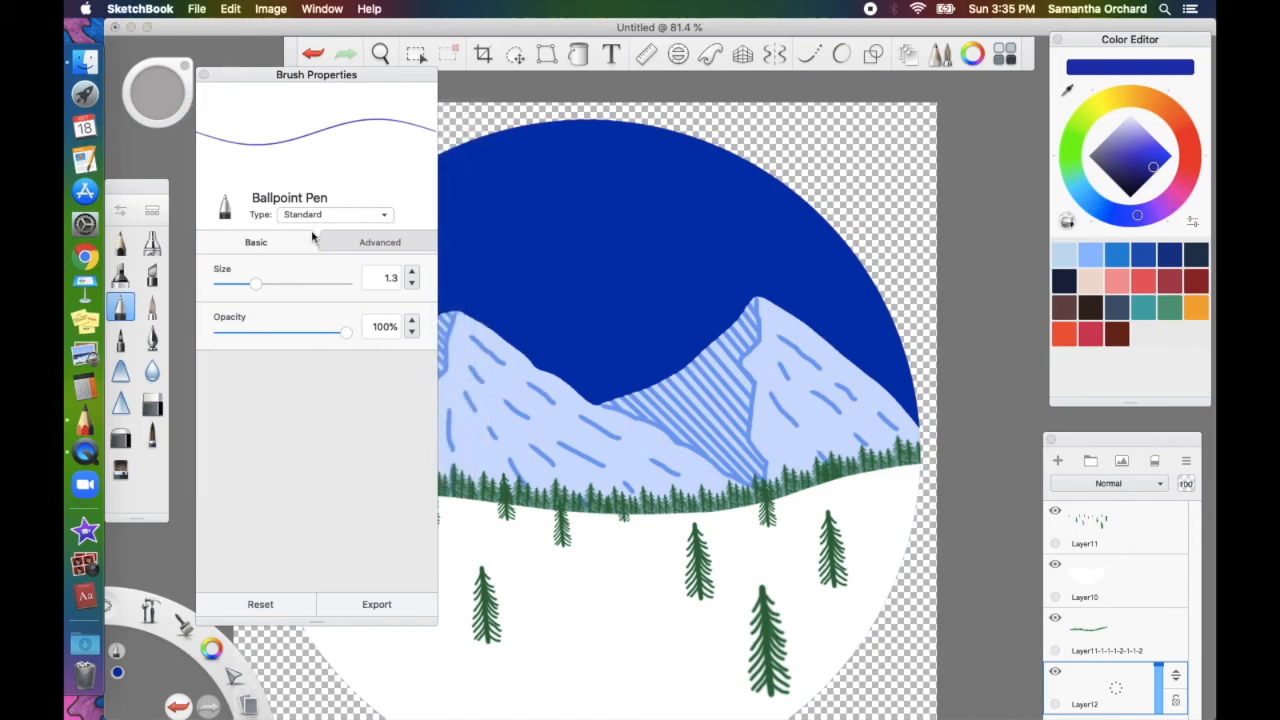
Set spacing 10.0 and randomness: size 15.9, opacity 8.9, flow 12.5, spacing 10.3
{"action": "left_click", "coordinate": [362, 238]}
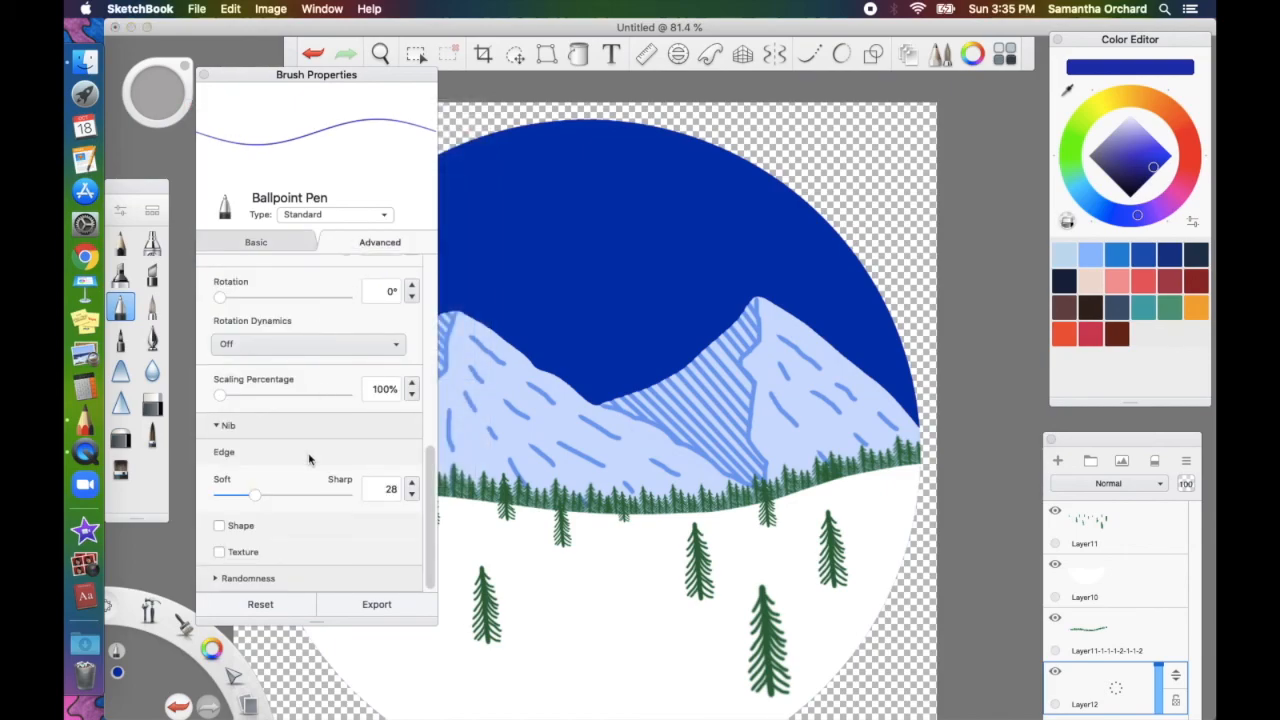
{"action": "scroll", "coordinate": [309, 459], "scroll_direction": "up", "scroll_amount": 10}
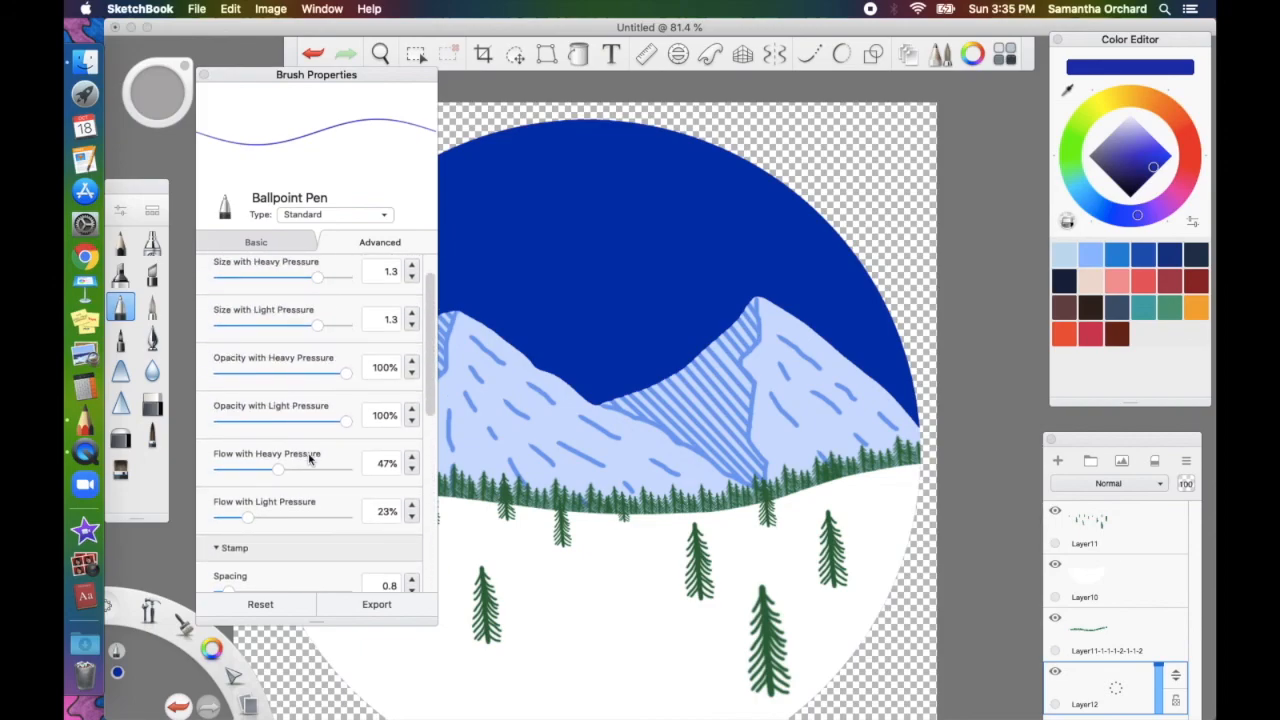
{"action": "scroll", "coordinate": [309, 459], "scroll_direction": "down", "scroll_amount": 3}
{"action": "left_click_drag", "start_coordinate": [236, 445], "coordinate": [365, 445]}
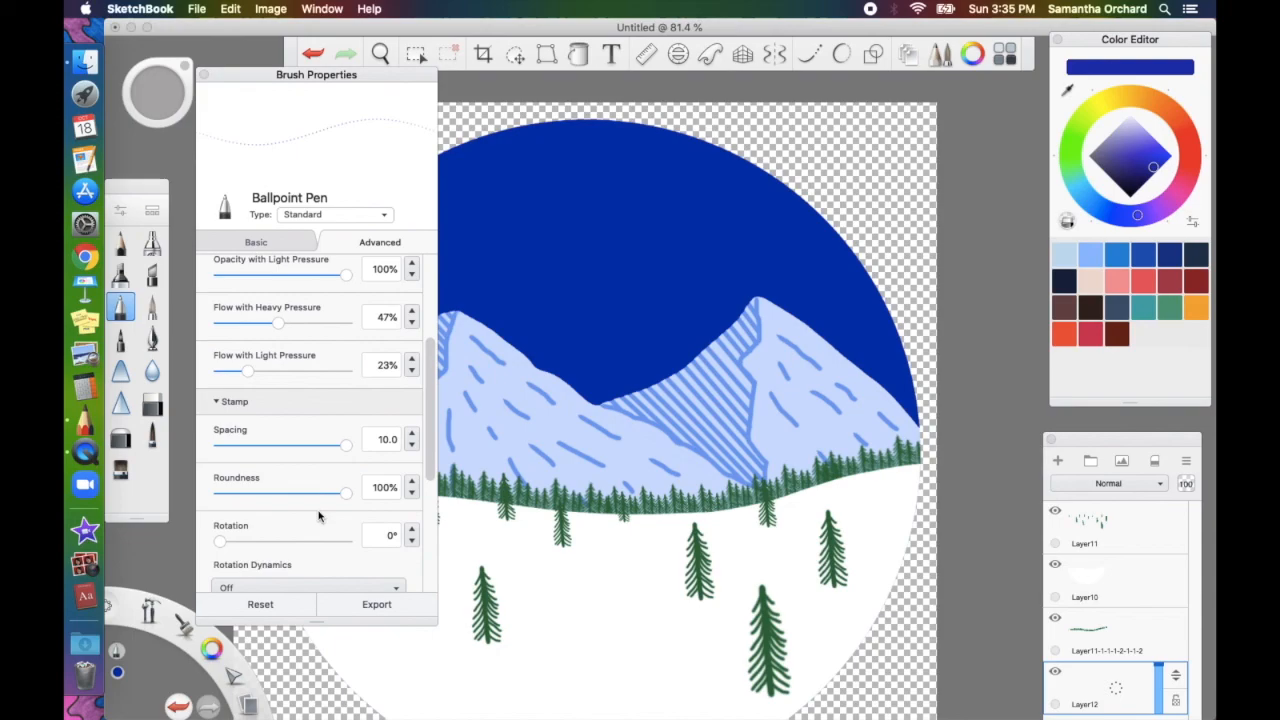
{"action": "scroll", "coordinate": [319, 516], "scroll_direction": "up", "scroll_amount": 4}
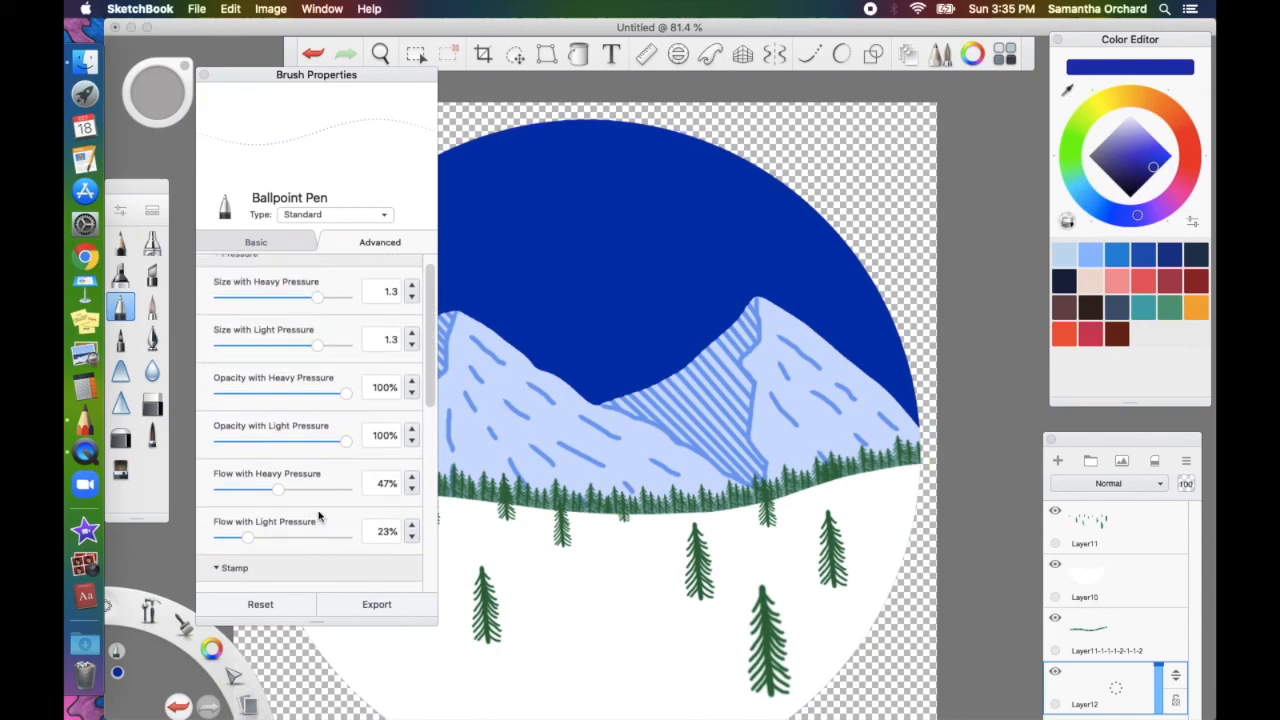
{"action": "scroll", "coordinate": [319, 516], "scroll_direction": "down", "scroll_amount": 10}
{"action": "left_click_drag", "start_coordinate": [220, 383], "coordinate": [320, 383]}
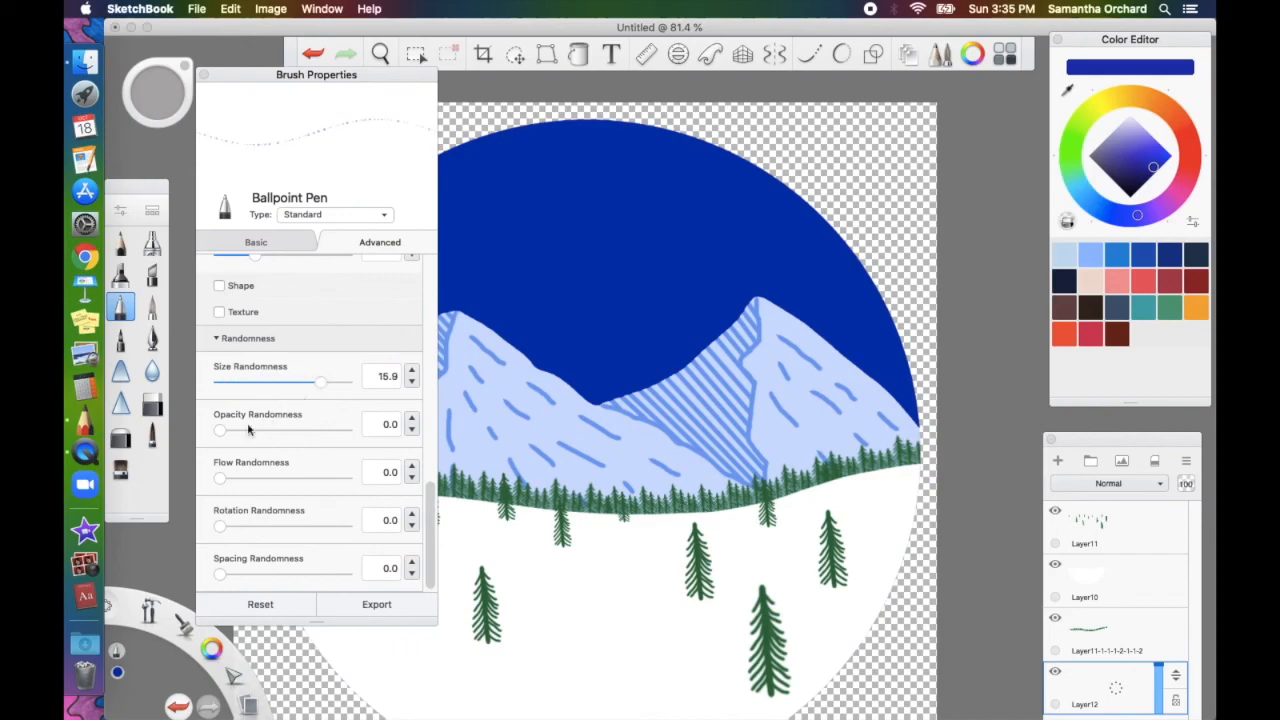
{"action": "left_click_drag", "start_coordinate": [222, 435], "coordinate": [276, 431]}
{"action": "left_click_drag", "start_coordinate": [222, 483], "coordinate": [298, 488]}
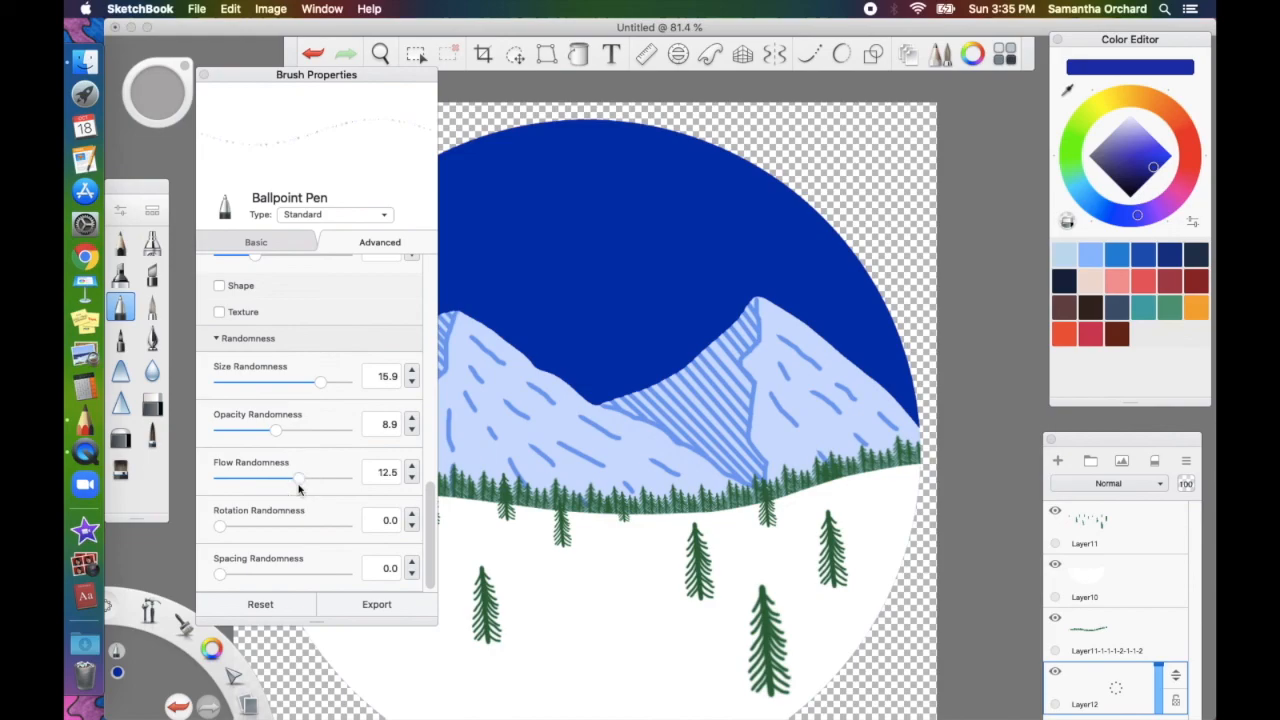
{"action": "left_click_drag", "start_coordinate": [224, 575], "coordinate": [284, 578]}
{"action": "left_click", "coordinate": [203, 76]}
Make the paint colour white and set the brush type to Glow
{"action": "left_click_drag", "start_coordinate": [1136, 132], "coordinate": [1130, 114]}
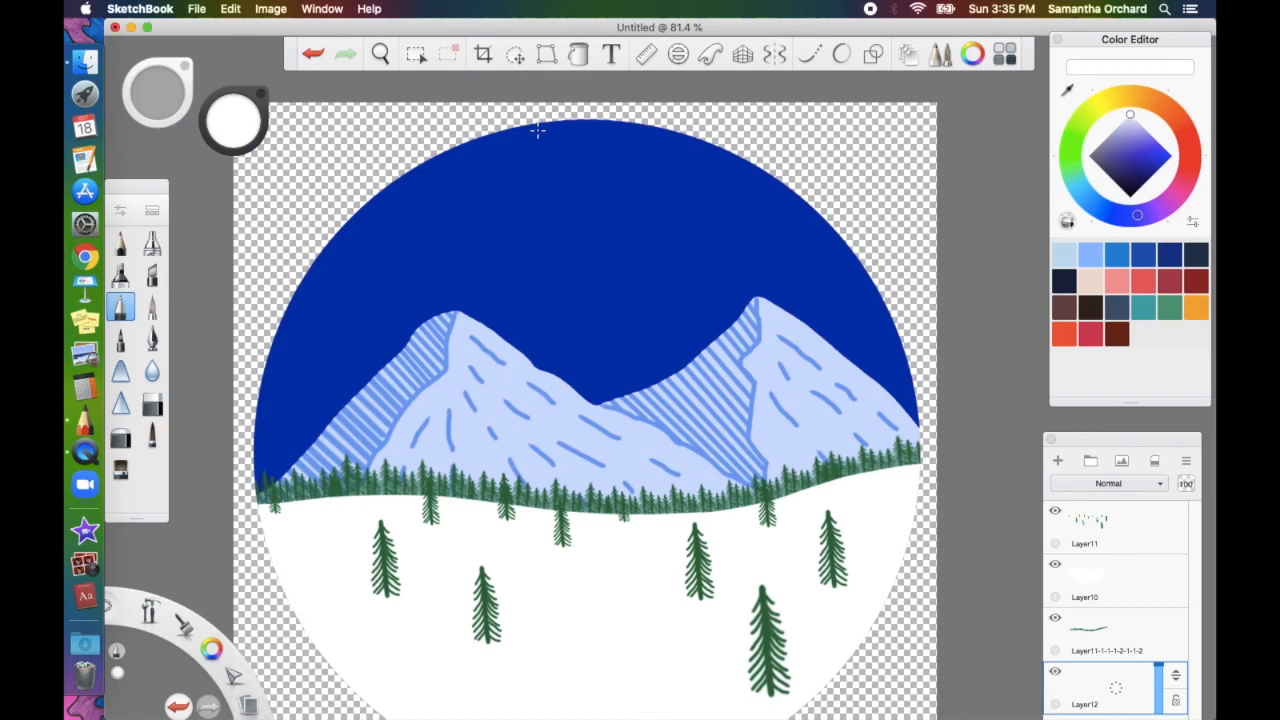
{"action": "left_click", "coordinate": [151, 214]}
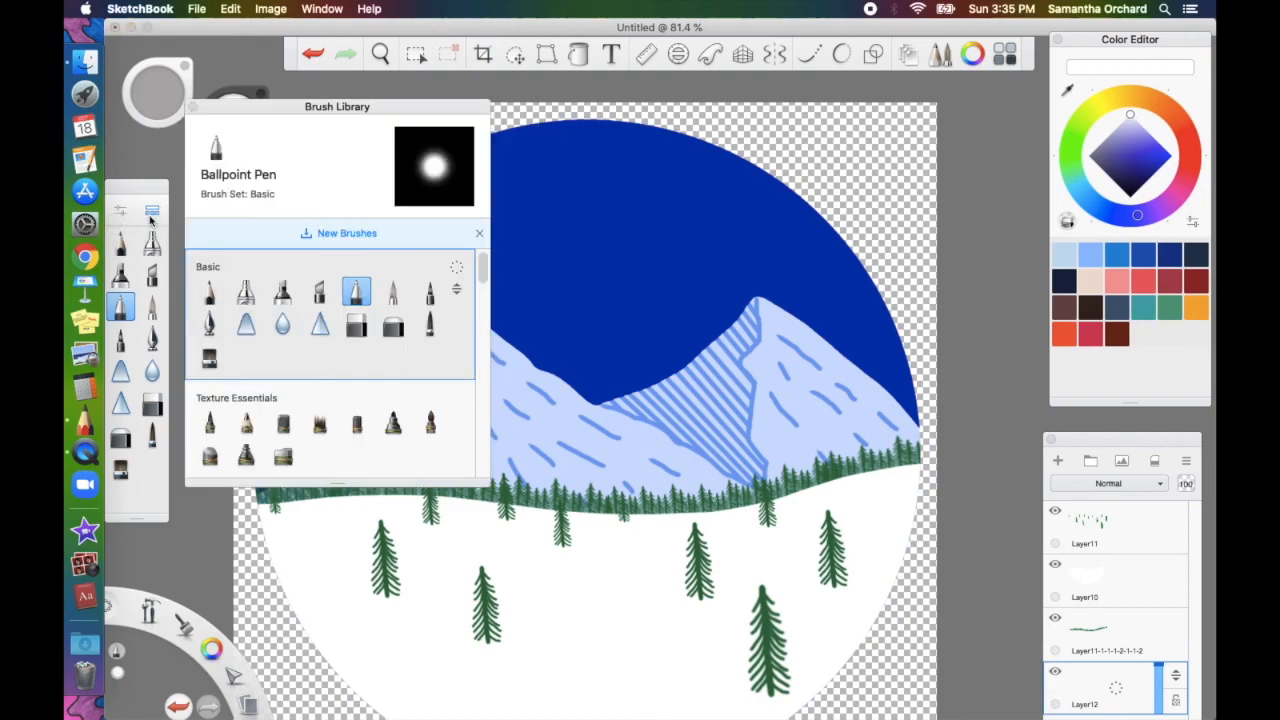
{"action": "left_click", "coordinate": [128, 216]}
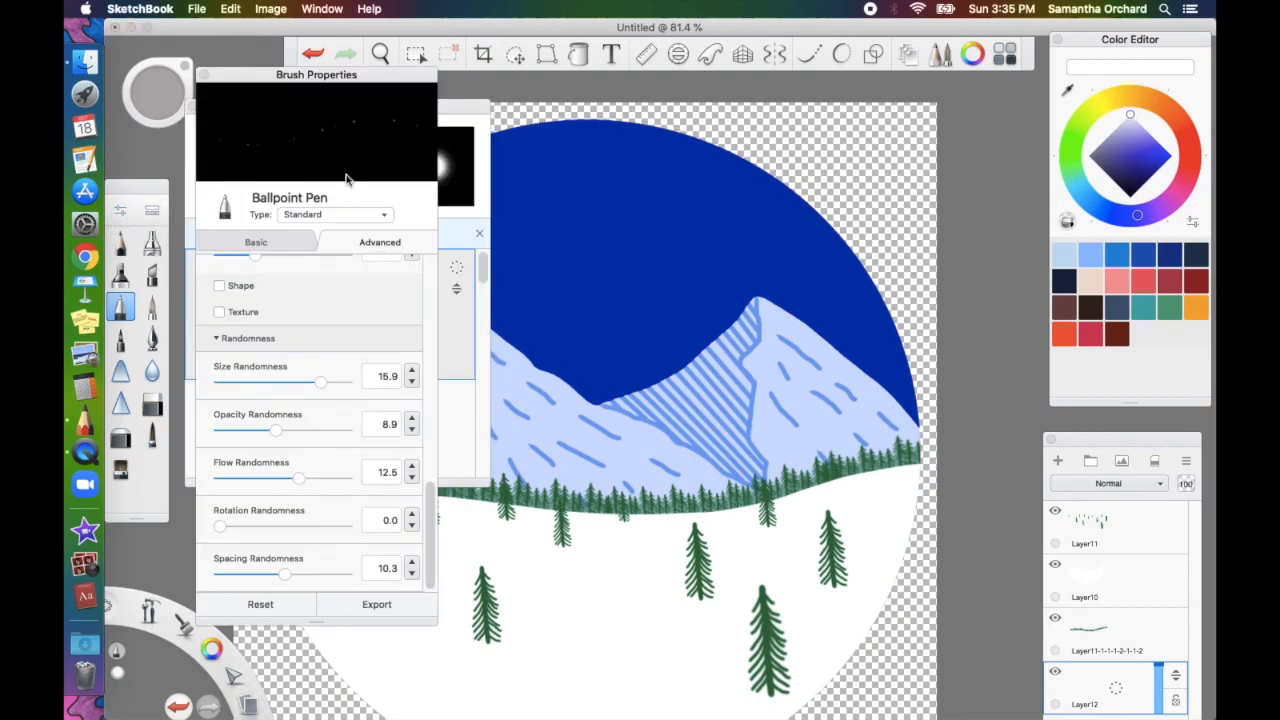
{"action": "left_click", "coordinate": [192, 107]}
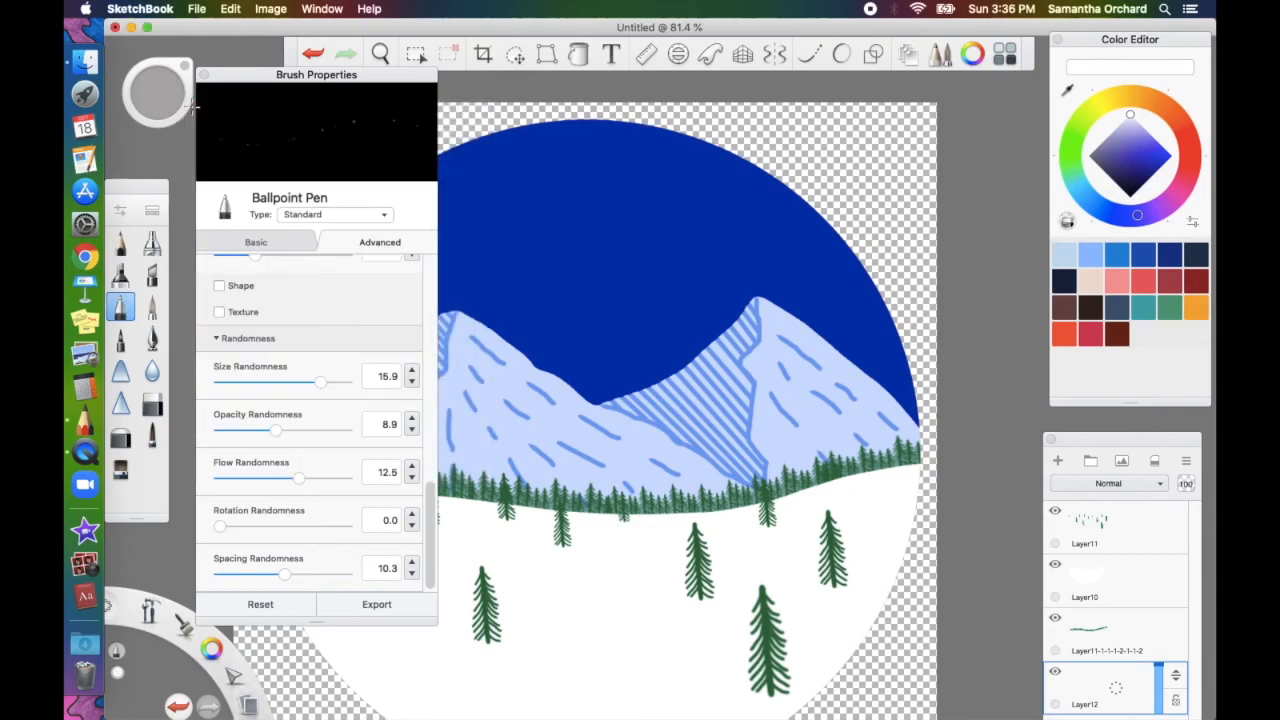
{"action": "left_click", "coordinate": [317, 216]}
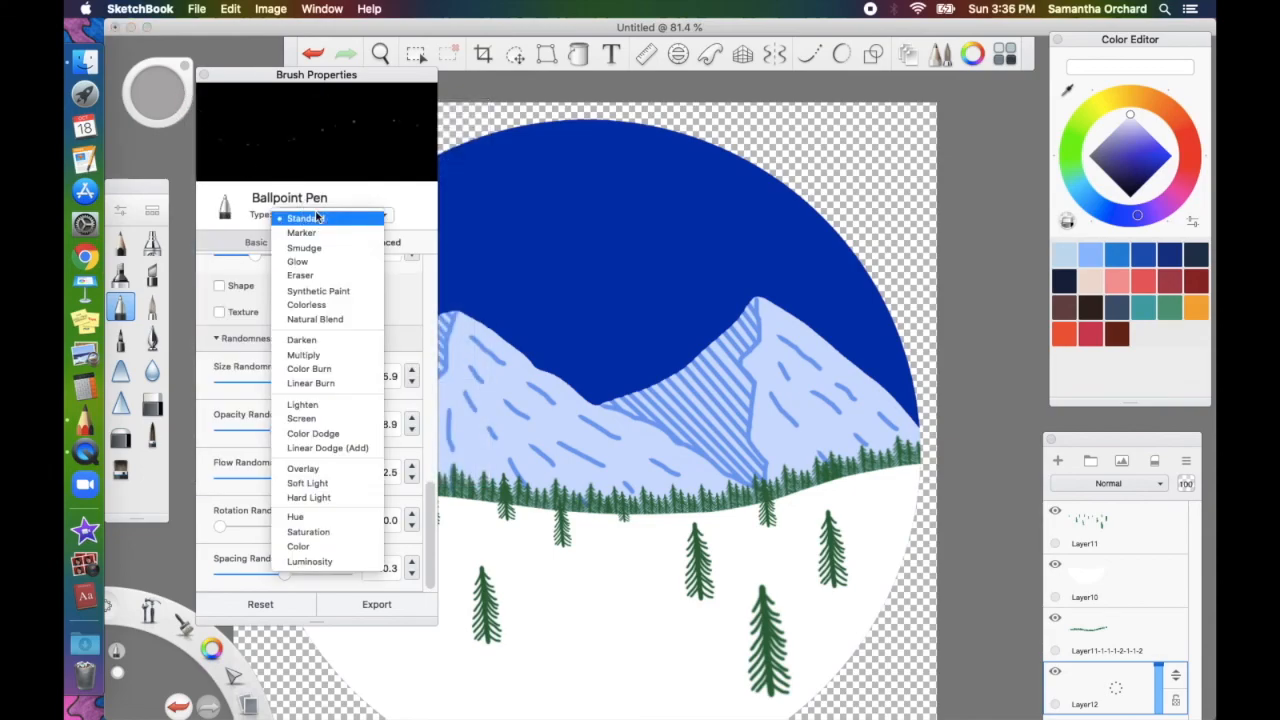
{"action": "left_click", "coordinate": [318, 258]}
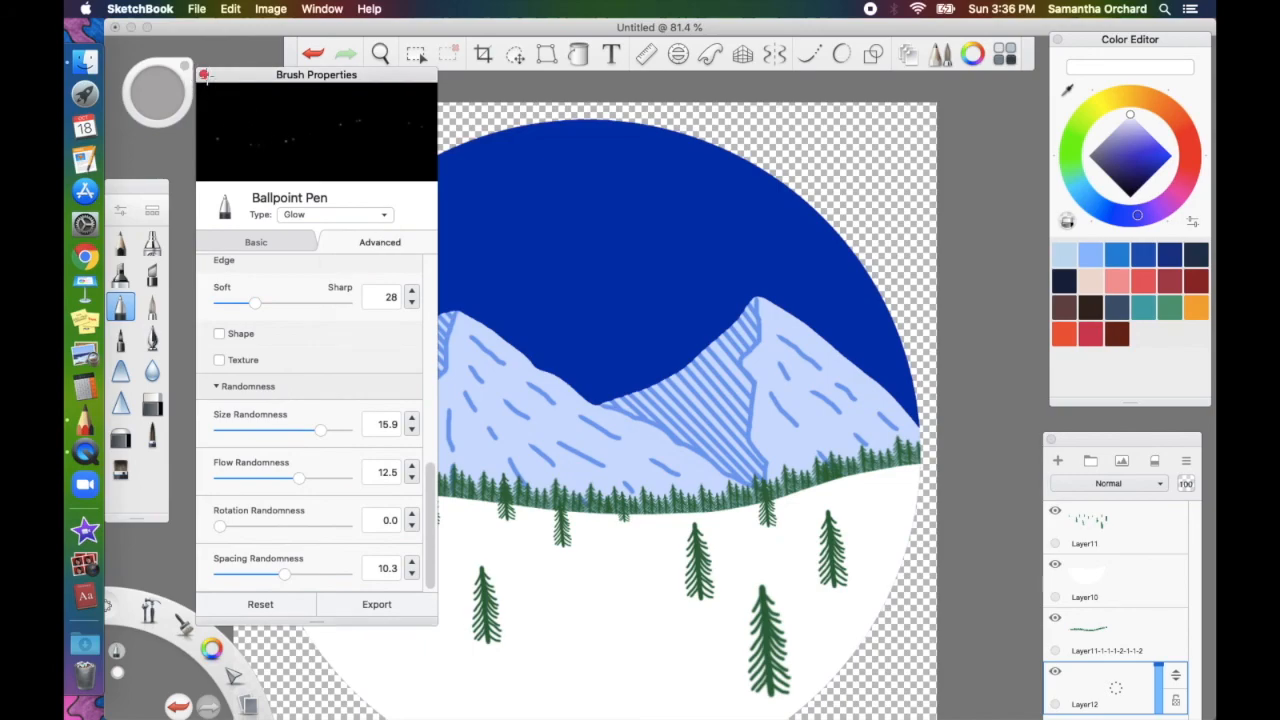
{"action": "left_click", "coordinate": [203, 76]}
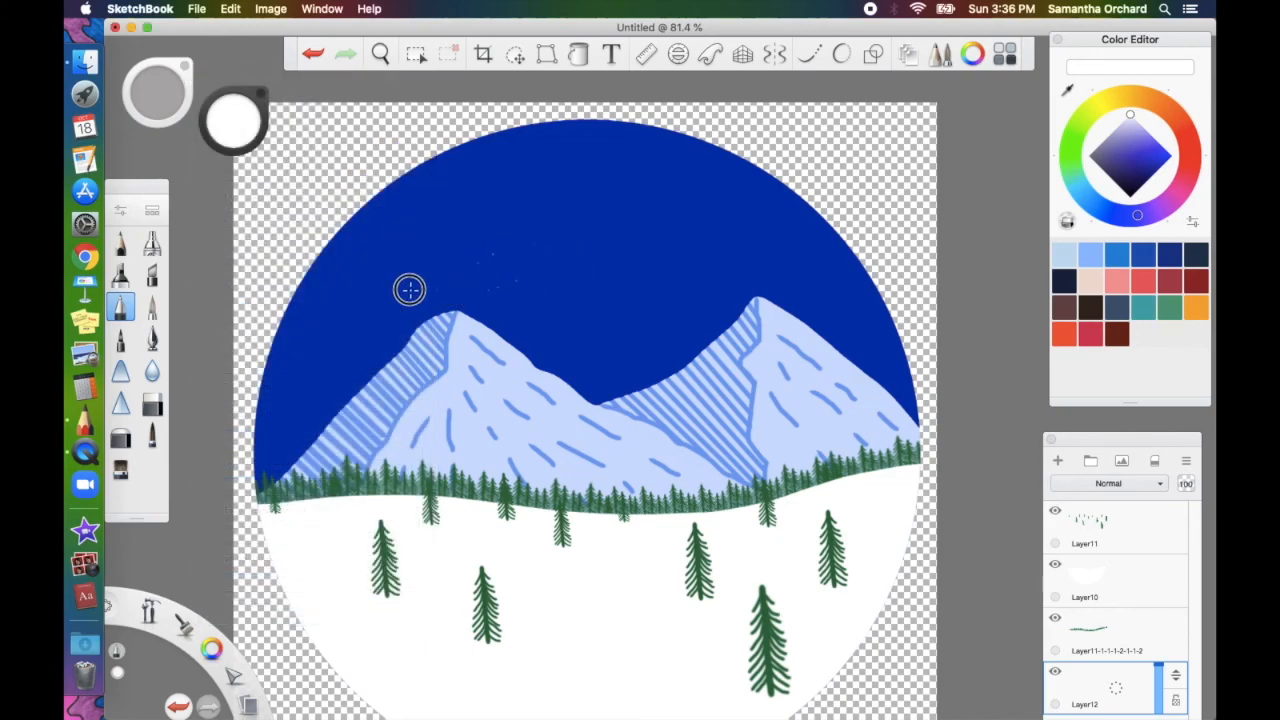
Dab white stars at brush size 3.3 into the sky left of the peak
{"action": "key", "text": "bracketright"}
{"action": "key", "text": "bracketright"}
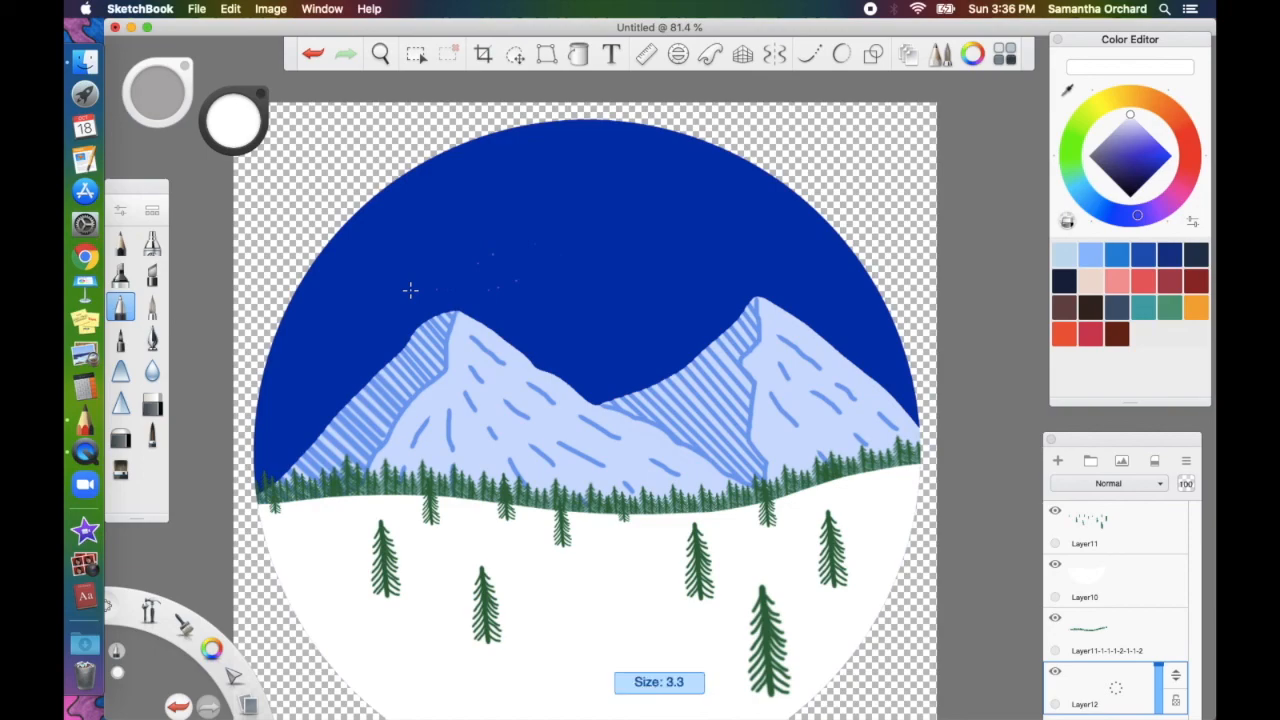
{"action": "left_click", "coordinate": [398, 317]}
{"action": "left_click", "coordinate": [408, 281]}
{"action": "left_click", "coordinate": [355, 354]}
{"action": "left_click", "coordinate": [354, 365]}
{"action": "left_click", "coordinate": [283, 365]}
{"action": "left_click", "coordinate": [389, 212]}
{"action": "left_click", "coordinate": [398, 253]}
{"action": "left_click", "coordinate": [304, 390]}
Add more stars left of the peak, then undo that last batch
{"action": "left_click", "coordinate": [295, 449]}
{"action": "left_click", "coordinate": [295, 399]}
{"action": "left_click", "coordinate": [295, 379]}
{"action": "left_click", "coordinate": [292, 340]}
{"action": "left_click", "coordinate": [384, 324]}
{"action": "left_click", "coordinate": [380, 365]}
{"action": "left_click", "coordinate": [339, 307]}
{"action": "left_click", "coordinate": [336, 281]}
{"action": "key", "text": "super+z"}
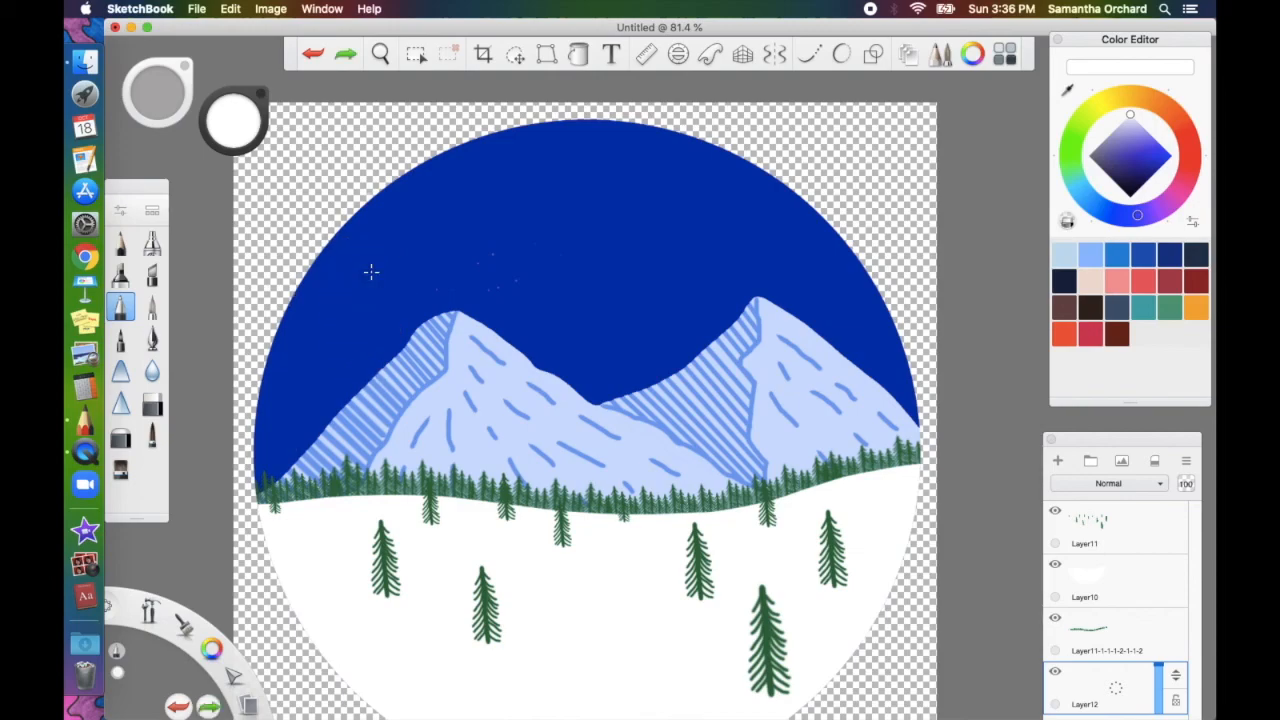
Dab tiny stars at brush size 1.3 around the left peak
{"action": "key", "text": "bracketright"}
{"action": "key", "text": "bracketright"}
{"action": "left_click", "coordinate": [381, 305]}
{"action": "left_click", "coordinate": [343, 355]}
{"action": "left_click", "coordinate": [282, 392]}
{"action": "left_click", "coordinate": [378, 312]}
{"action": "left_click", "coordinate": [305, 412]}
{"action": "left_click", "coordinate": [351, 224]}
{"action": "left_click", "coordinate": [315, 268]}
{"action": "left_click", "coordinate": [326, 356]}
{"action": "left_click", "coordinate": [399, 308]}
{"action": "left_click", "coordinate": [463, 315]}
{"action": "left_click", "coordinate": [438, 212]}
{"action": "left_click", "coordinate": [442, 176]}
{"action": "left_click", "coordinate": [358, 251]}
{"action": "left_click", "coordinate": [504, 322]}
Add larger stars at brush size 2.3 around the left peak
{"action": "key", "text": "bracketright"}
{"action": "left_click", "coordinate": [434, 278]}
{"action": "left_click", "coordinate": [547, 285]}
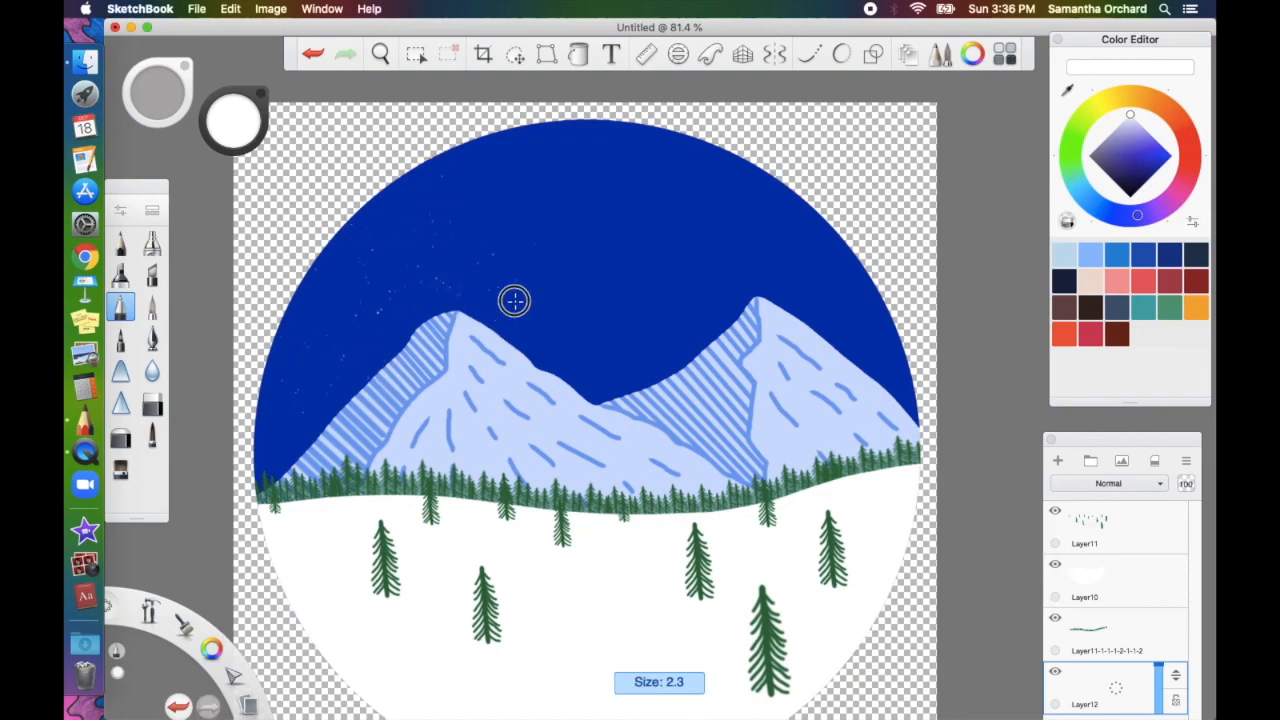
{"action": "left_click", "coordinate": [541, 369]}
{"action": "left_click", "coordinate": [334, 284]}
{"action": "left_click", "coordinate": [364, 243]}
{"action": "left_click", "coordinate": [318, 345]}
Scatter stars from the sky's left edge across the whole sky around both peaks
{"action": "left_click", "coordinate": [280, 338]}
{"action": "left_click", "coordinate": [407, 202]}
{"action": "left_click", "coordinate": [398, 247]}
{"action": "left_click", "coordinate": [478, 246]}
{"action": "left_click", "coordinate": [582, 228]}
{"action": "left_click", "coordinate": [590, 153]}
{"action": "left_click", "coordinate": [610, 379]}
{"action": "left_click", "coordinate": [627, 303]}
{"action": "left_click", "coordinate": [658, 296]}
{"action": "left_click", "coordinate": [692, 300]}
{"action": "left_click", "coordinate": [632, 227]}
{"action": "left_click", "coordinate": [811, 285]}
{"action": "left_click", "coordinate": [692, 180]}
{"action": "left_click", "coordinate": [322, 382]}
{"action": "left_click", "coordinate": [366, 244]}
{"action": "left_click", "coordinate": [594, 169]}
Rename Layer12 to 'stars'
{"action": "double_click", "coordinate": [1088, 704]}
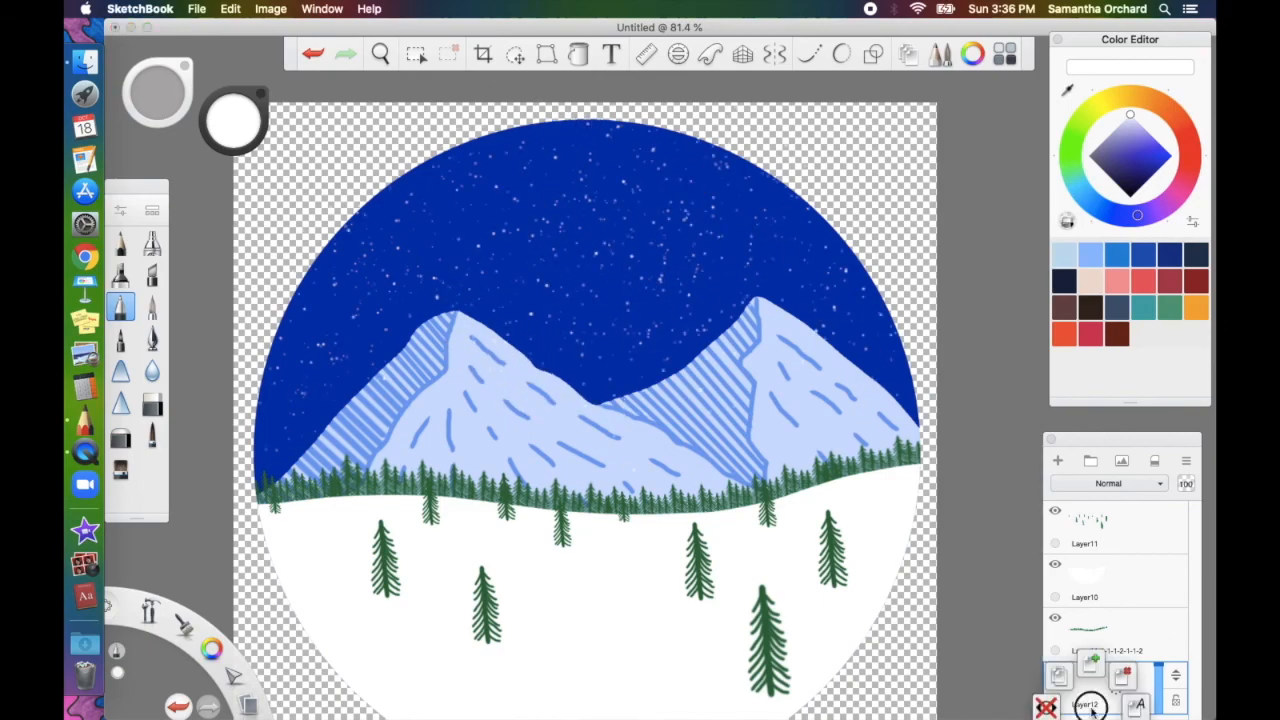
{"action": "type", "text": "stars"}
{"action": "left_click_drag", "start_coordinate": [1122, 439], "coordinate": [1055, 368]}
{"action": "left_click", "coordinate": [1058, 681]}
Select the sky area on Layer1, invert the selection, and return to the stars layer
{"action": "left_click", "coordinate": [416, 54]}
{"action": "left_click", "coordinate": [600, 220]}
{"action": "left_click", "coordinate": [830, 89]}
{"action": "left_click", "coordinate": [1072, 635]}
Clear the selection, add an empty Layer13 above the stars, and pick a painting brush
{"action": "key", "text": "super+d"}
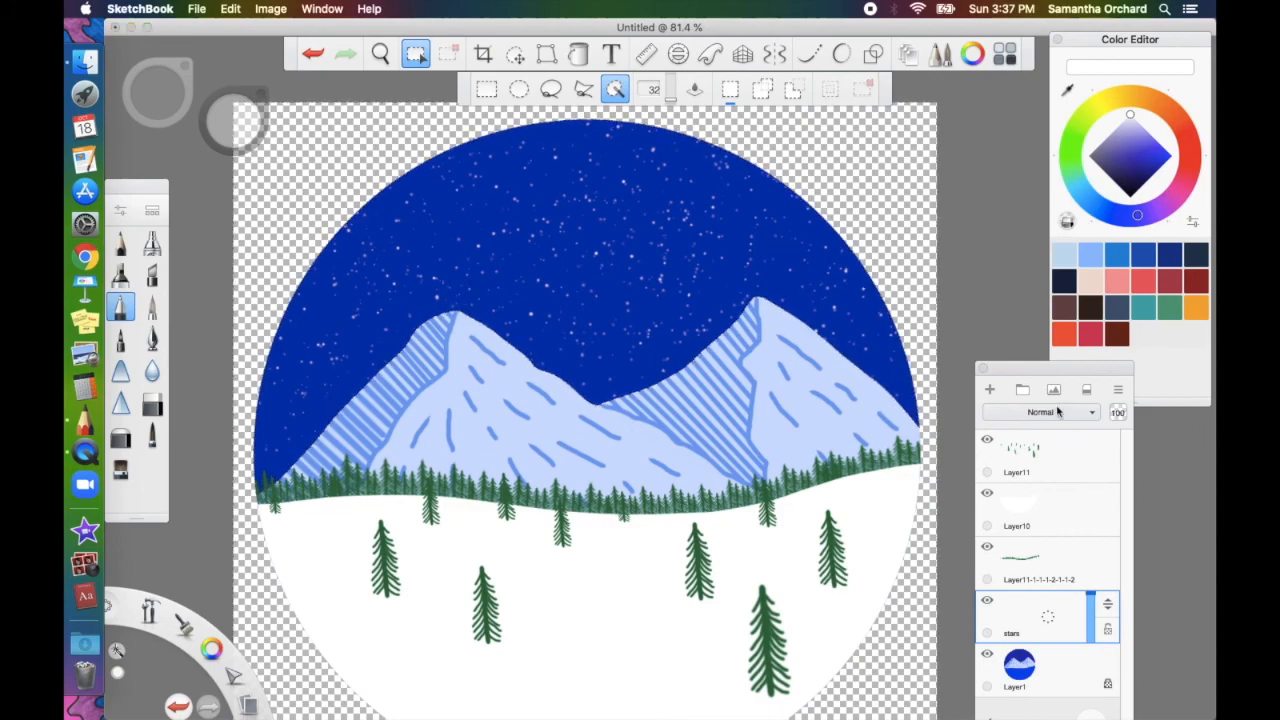
{"action": "left_click", "coordinate": [990, 397]}
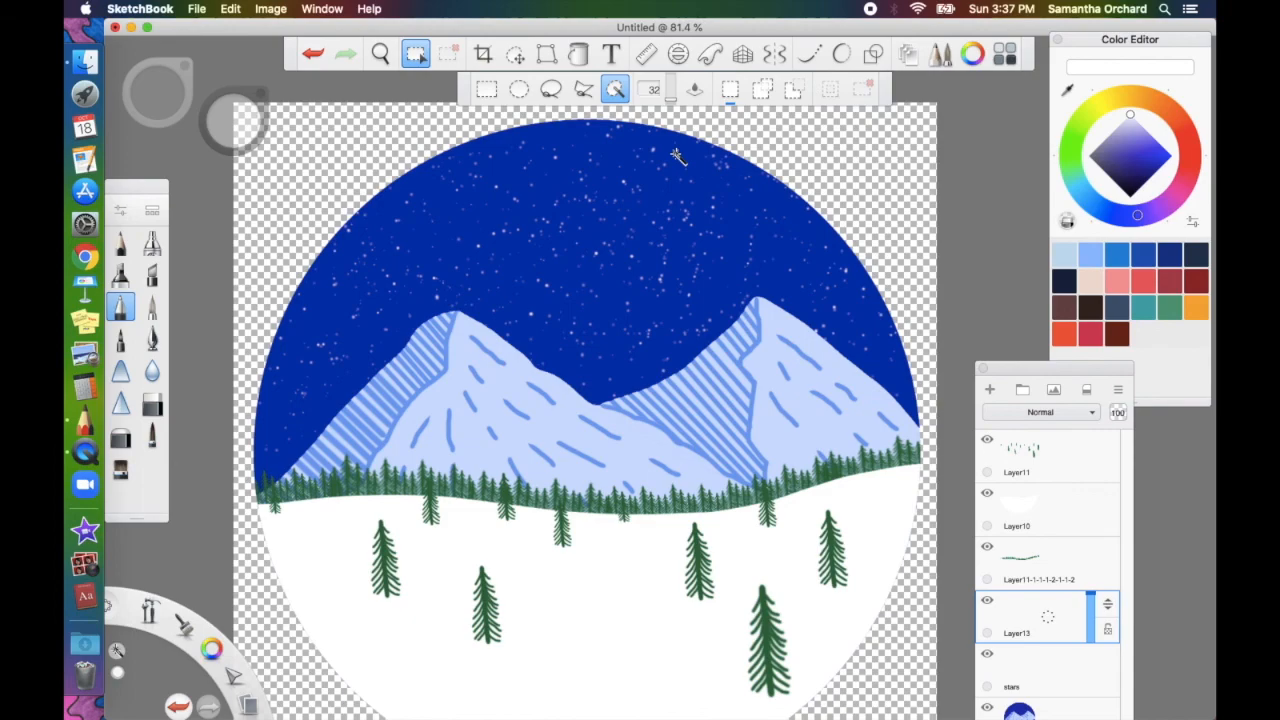
{"action": "left_click", "coordinate": [120, 467]}
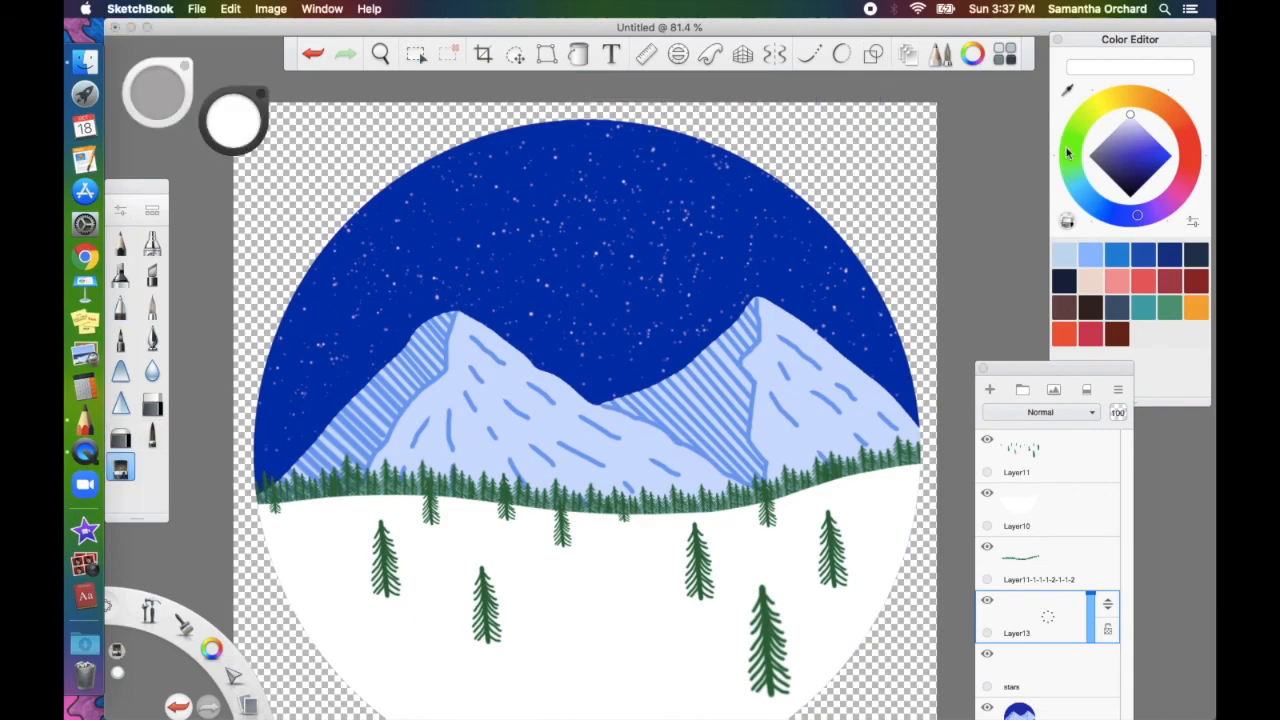
Choose bright green and size the brush to 156.7 after a test stroke
{"action": "left_click", "coordinate": [1068, 154]}
{"action": "left_click", "coordinate": [1157, 147]}
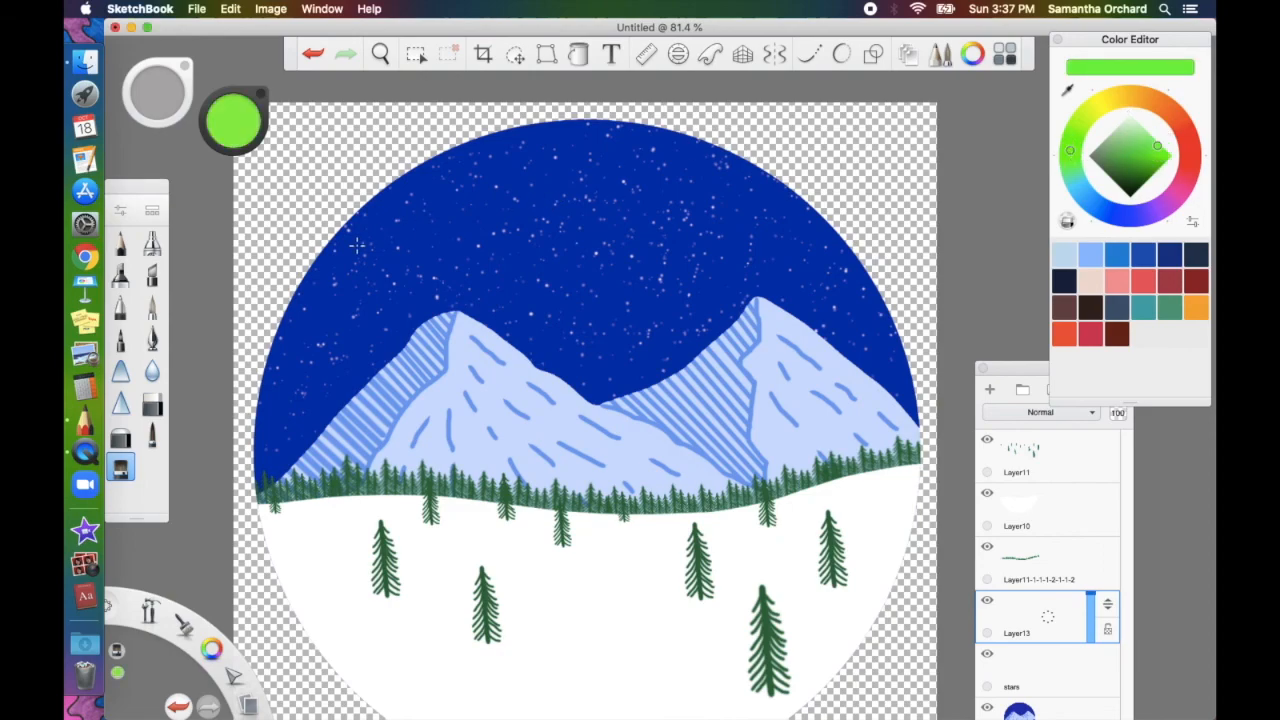
{"action": "key", "text": "]"}
{"action": "left_click_drag", "start_coordinate": [354, 243], "coordinate": [355, 311]}
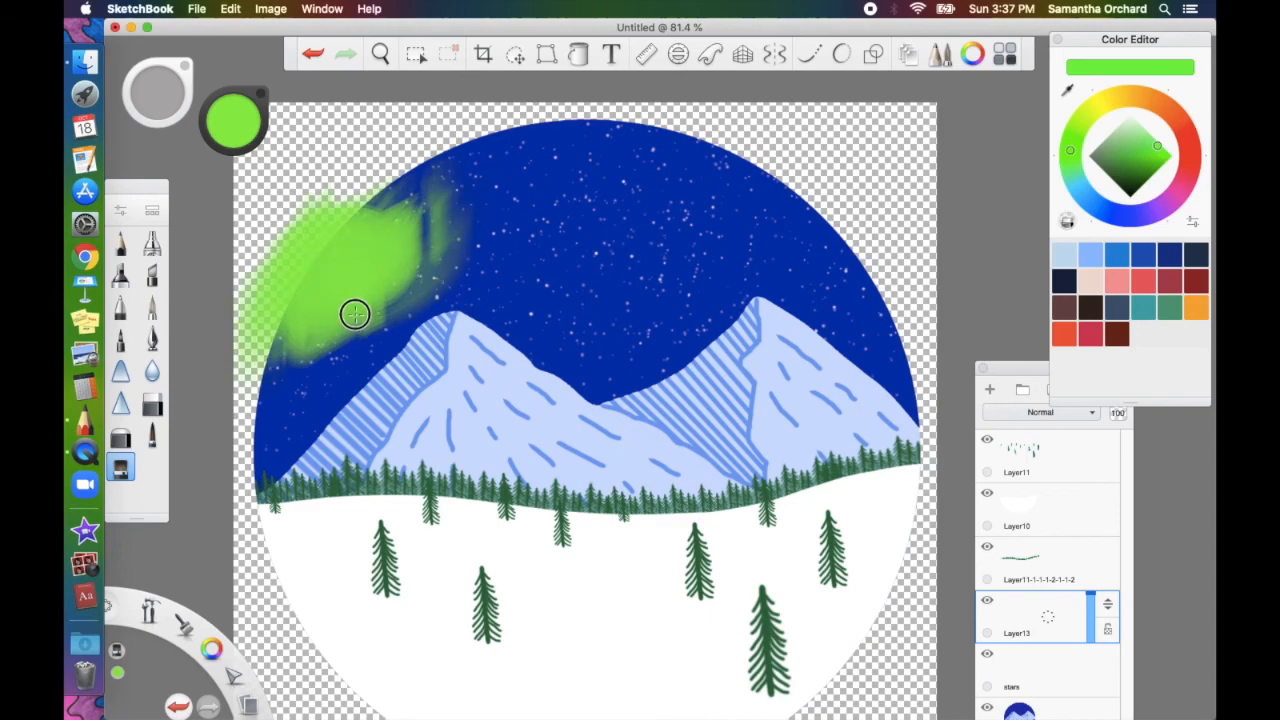
{"action": "key", "text": "ctrl+z"}
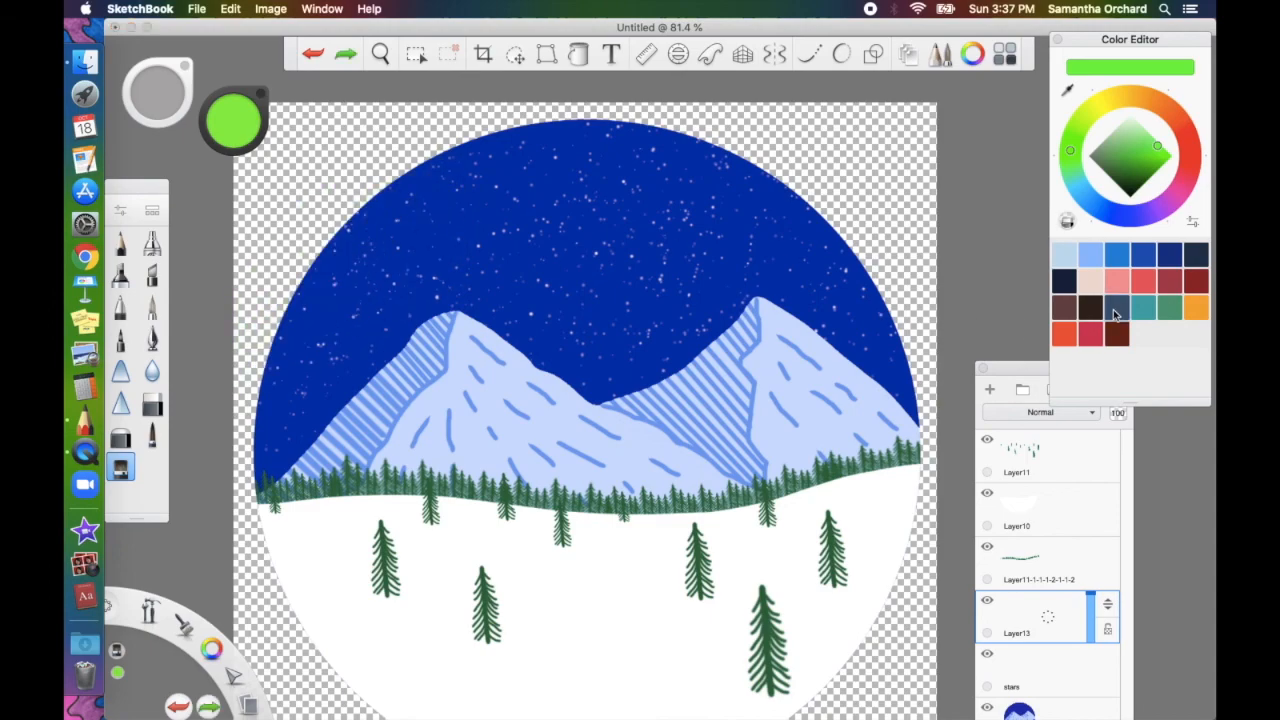
{"action": "key", "text": "["}
Drop the Synthetic Taper brush's flow from 41% to 23% in its Basic settings
{"action": "left_click", "coordinate": [125, 212]}
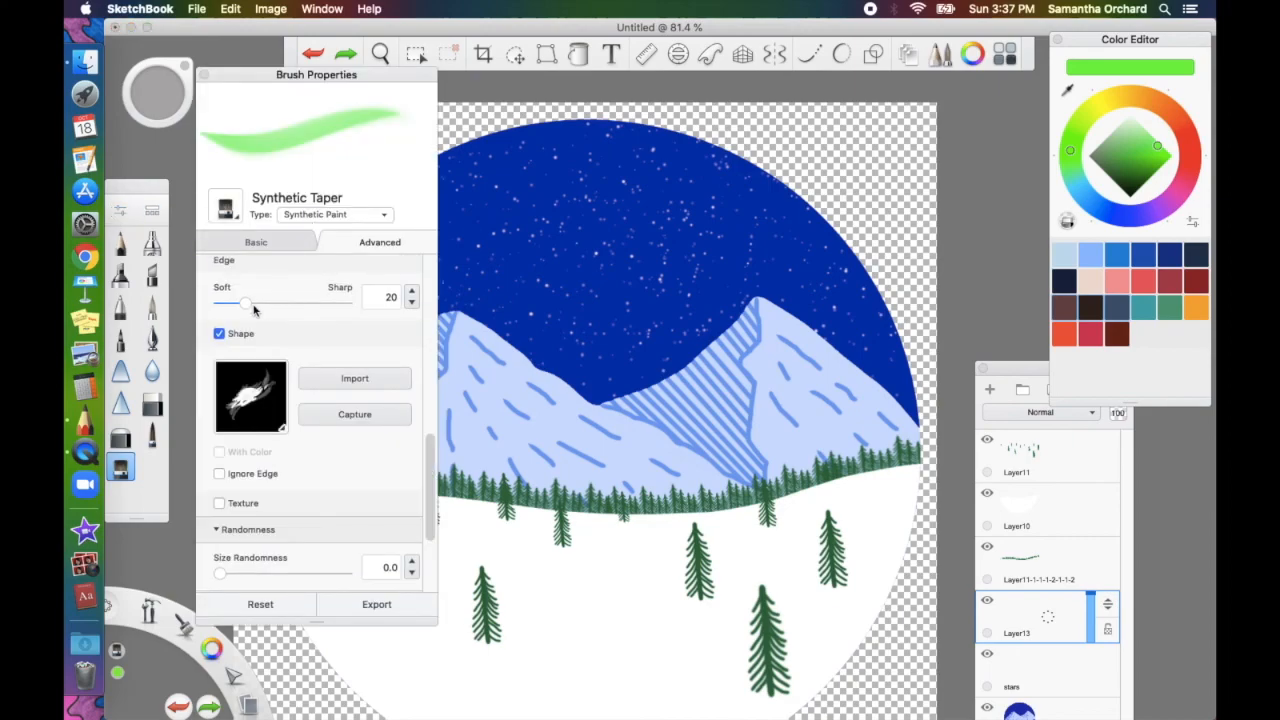
{"action": "scroll", "coordinate": [318, 425], "scroll_direction": "down", "scroll_amount": 5}
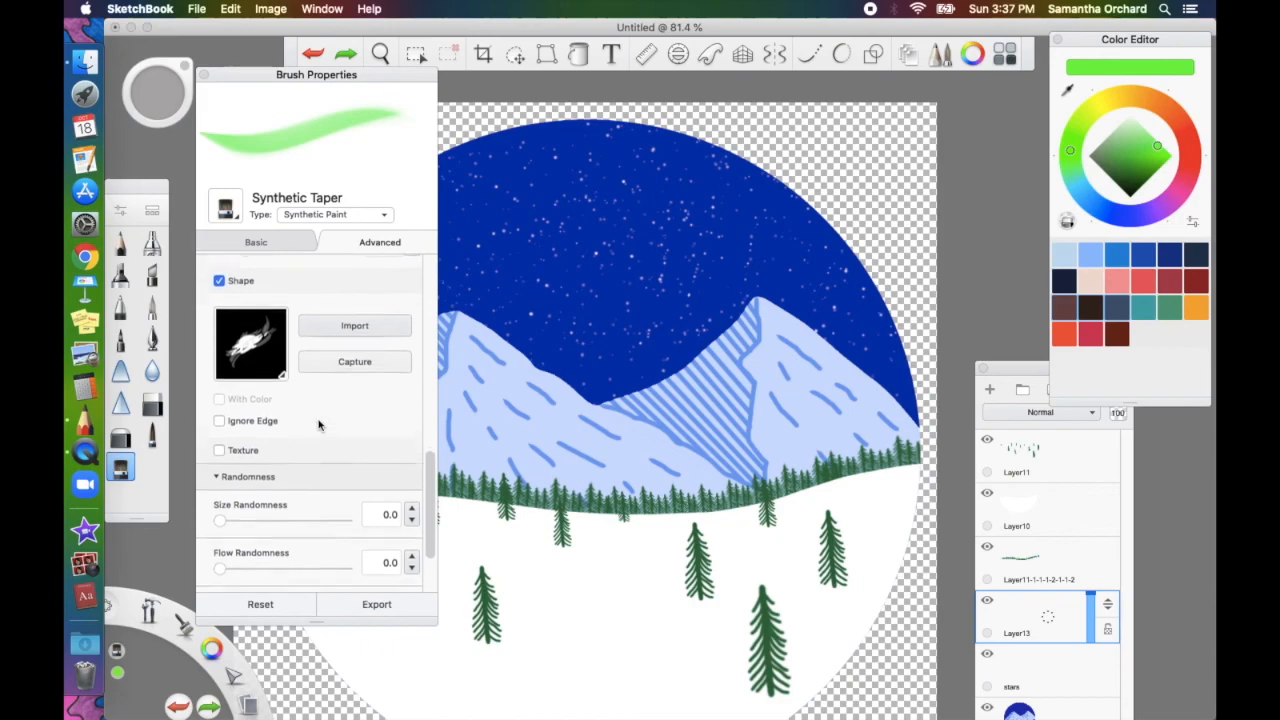
{"action": "scroll", "coordinate": [318, 425], "scroll_direction": "down", "scroll_amount": 1}
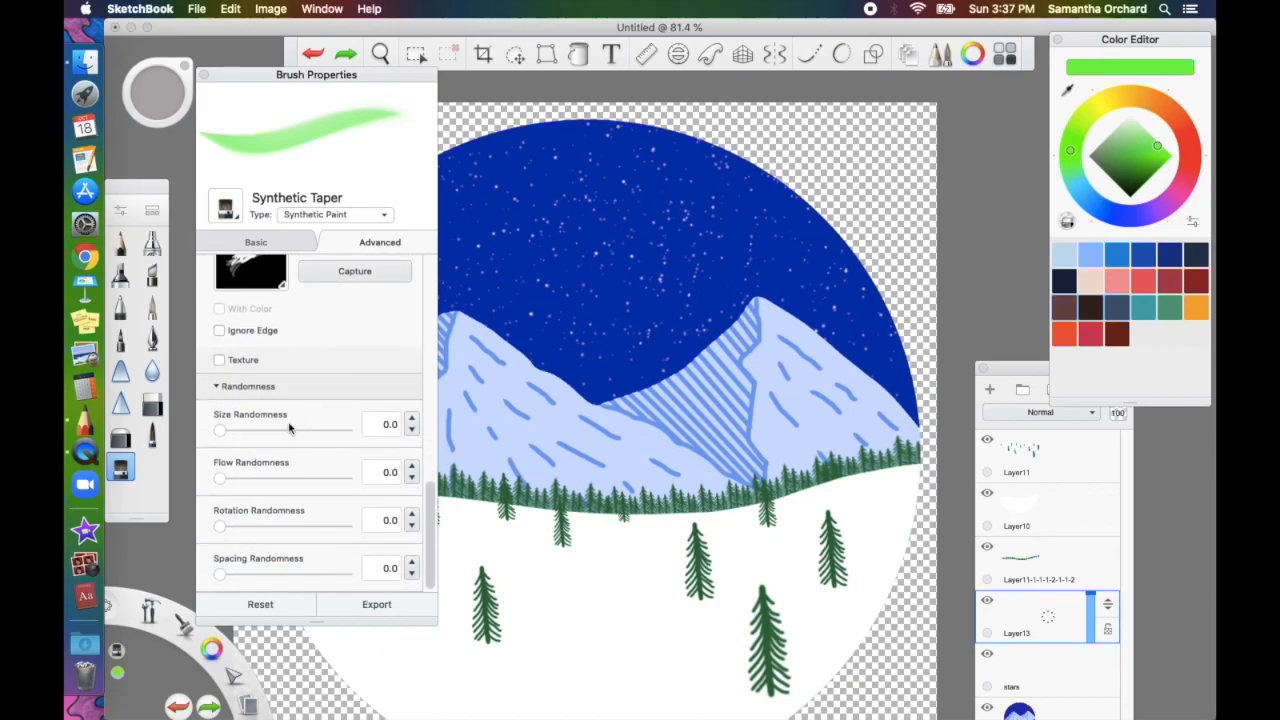
{"action": "scroll", "coordinate": [289, 428], "scroll_direction": "up", "scroll_amount": 5}
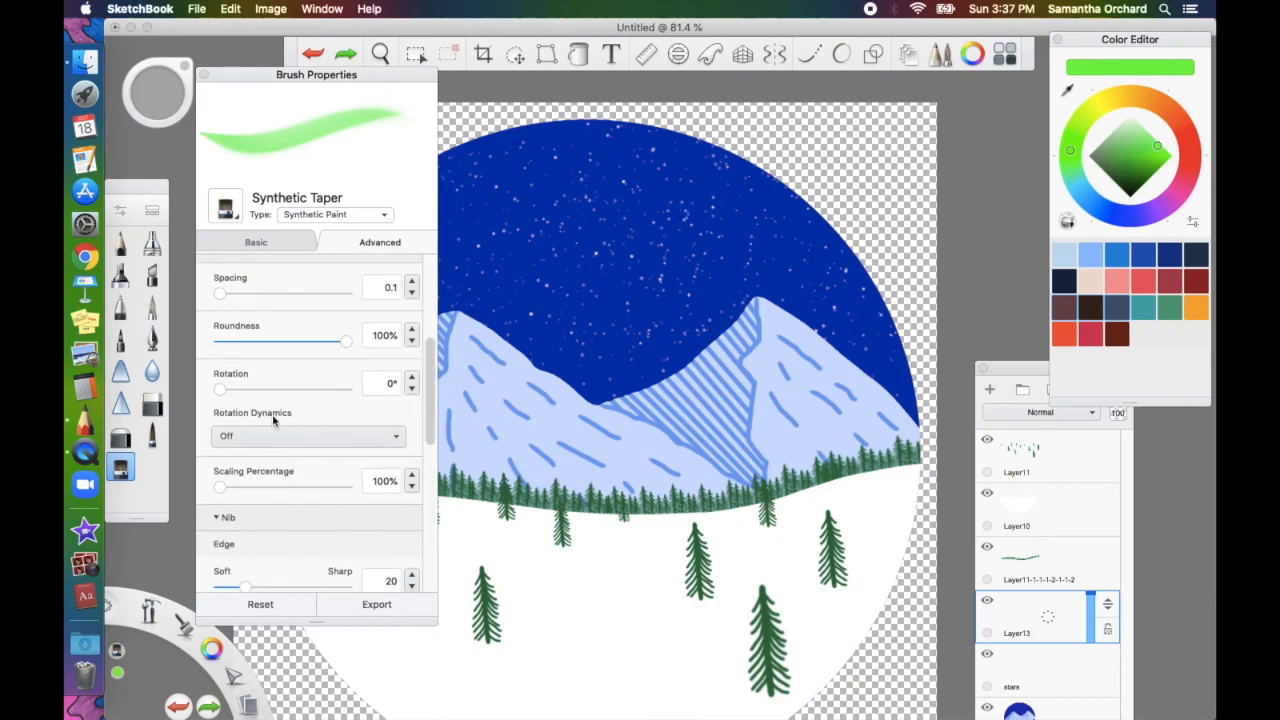
{"action": "left_click", "coordinate": [279, 242]}
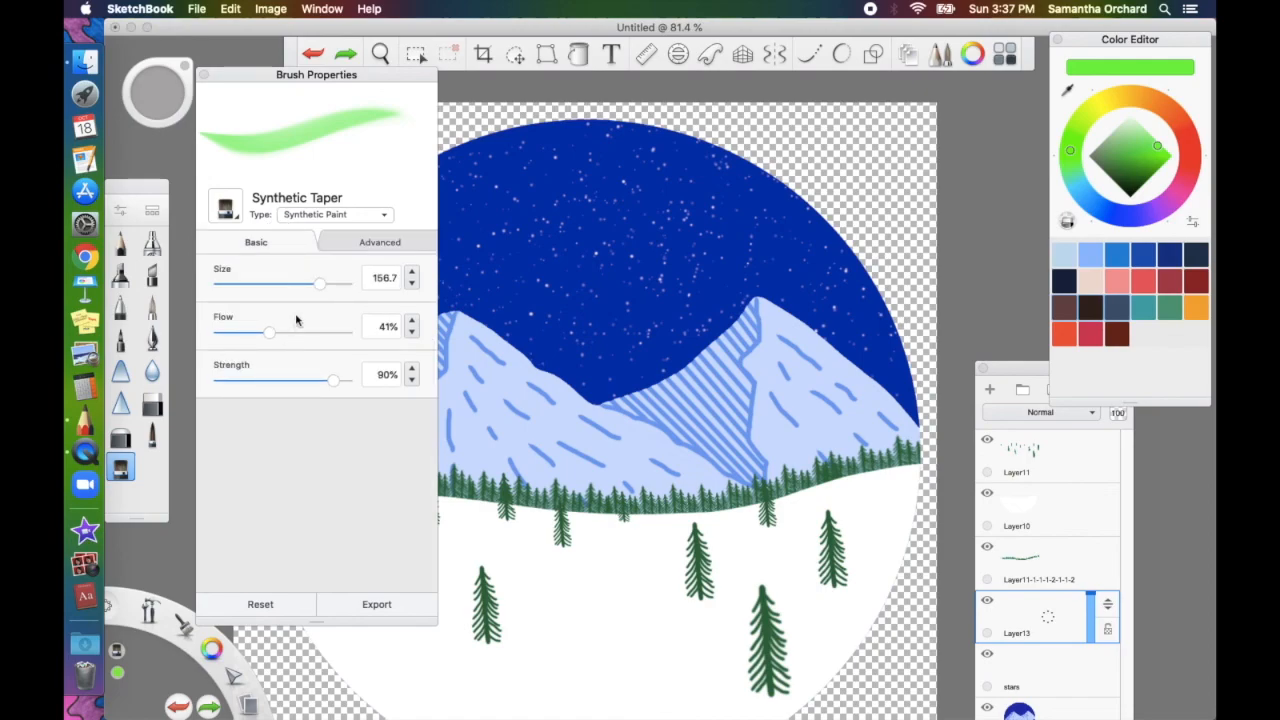
{"action": "left_click_drag", "start_coordinate": [269, 336], "coordinate": [246, 332]}
Paint broad soft green aurora bands left to right across the upper sky and right peak
{"action": "left_click", "coordinate": [204, 75]}
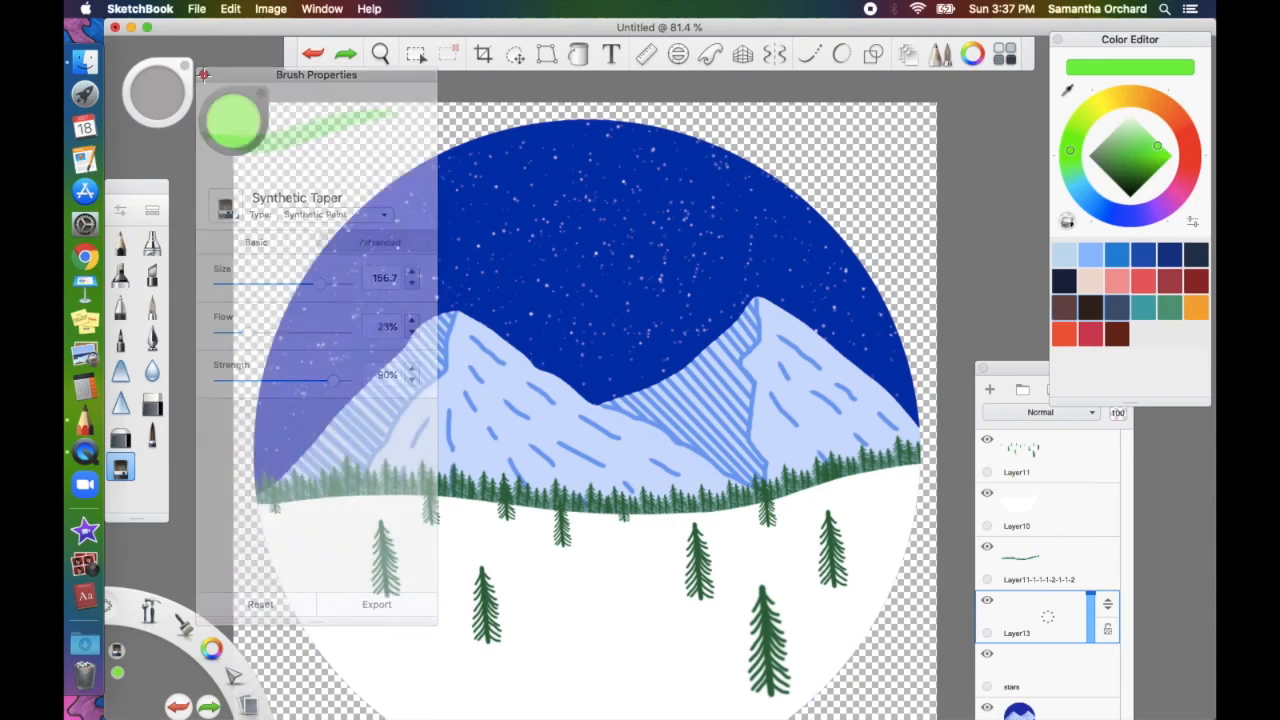
{"action": "left_click_drag", "start_coordinate": [323, 254], "coordinate": [318, 380]}
{"action": "mouse_move", "coordinate": [421, 218]}
{"action": "left_mouse_down"}
{"action": "mouse_move", "coordinate": [417, 294]}
{"action": "mouse_move", "coordinate": [475, 245]}
{"action": "left_mouse_up"}
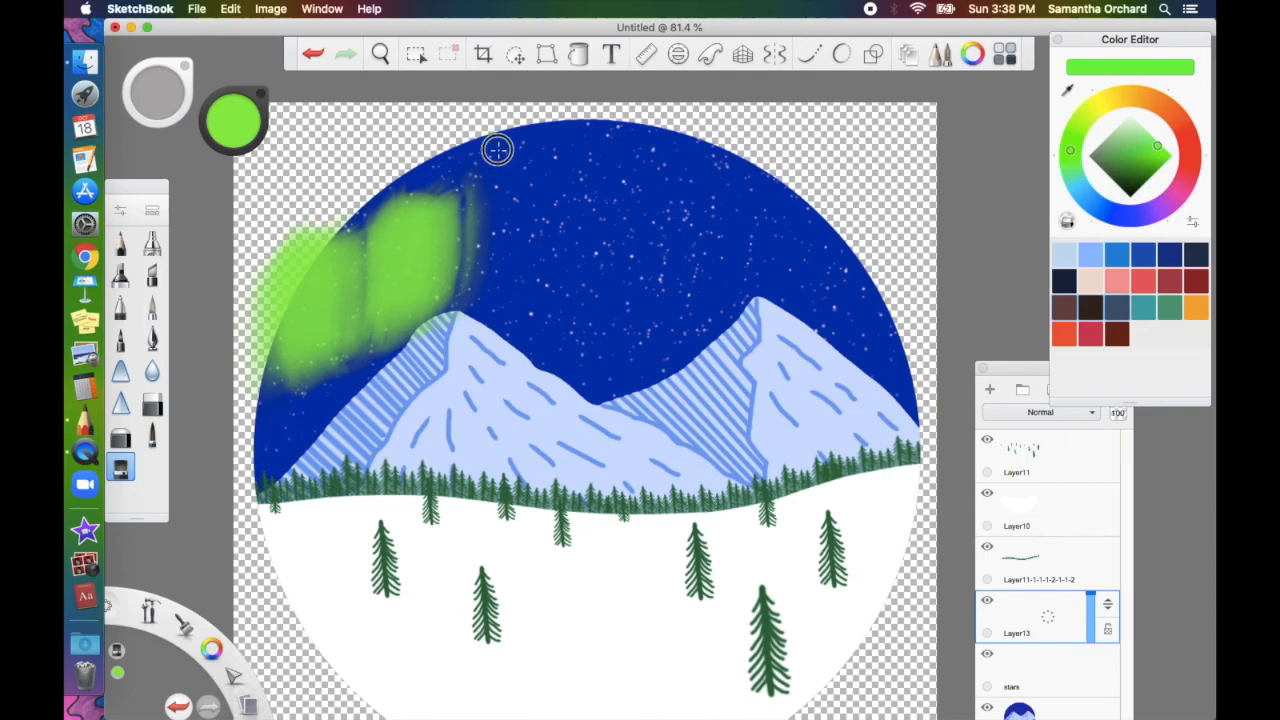
{"action": "left_click_drag", "start_coordinate": [497, 143], "coordinate": [497, 217]}
{"action": "mouse_move", "coordinate": [578, 118]}
{"action": "left_mouse_down"}
{"action": "mouse_move", "coordinate": [588, 194]}
{"action": "mouse_move", "coordinate": [613, 196]}
{"action": "mouse_move", "coordinate": [614, 340]}
{"action": "left_mouse_up"}
{"action": "left_click_drag", "start_coordinate": [705, 152], "coordinate": [704, 307]}
{"action": "mouse_move", "coordinate": [785, 187]}
{"action": "left_mouse_down"}
{"action": "mouse_move", "coordinate": [789, 309]}
{"action": "mouse_move", "coordinate": [848, 313]}
{"action": "left_mouse_up"}
{"action": "mouse_move", "coordinate": [856, 228]}
{"action": "left_mouse_down"}
{"action": "mouse_move", "coordinate": [870, 308]}
{"action": "mouse_move", "coordinate": [898, 295]}
{"action": "mouse_move", "coordinate": [903, 383]}
{"action": "left_mouse_up"}
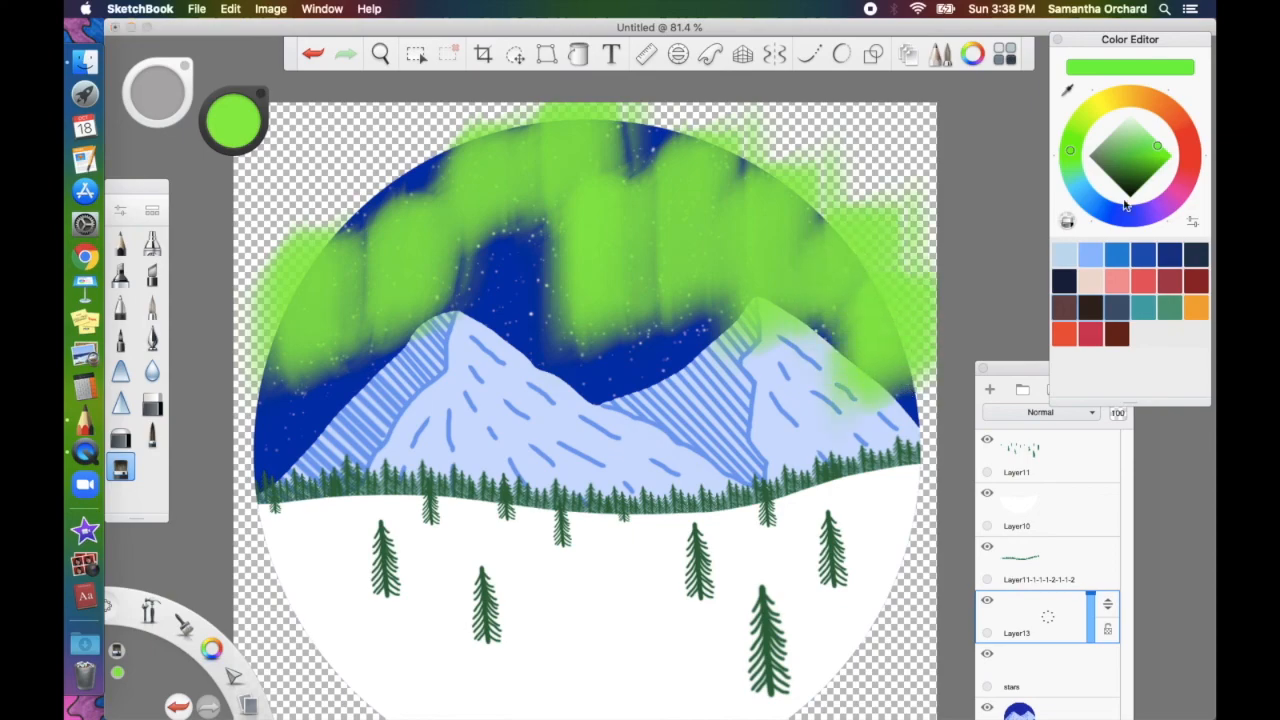
Switch the paint colour to purple and lower the brush flow to 3%
{"action": "left_click", "coordinate": [1165, 205]}
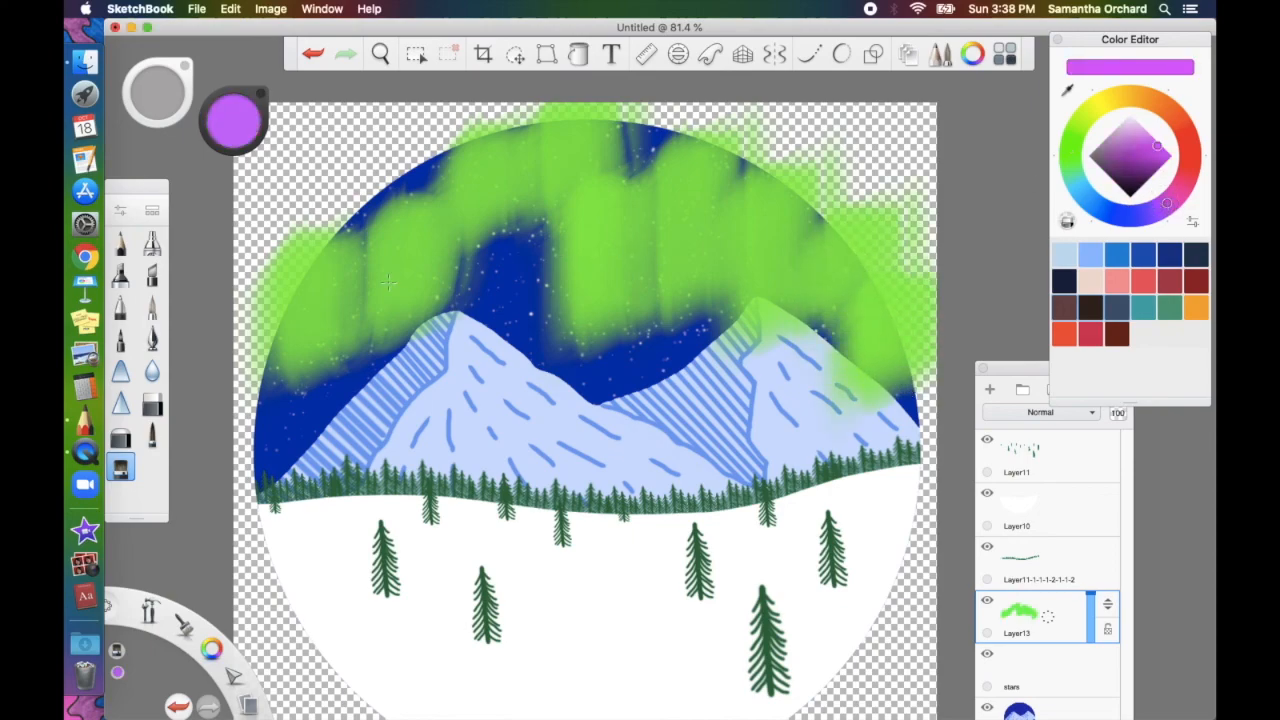
{"action": "left_click", "coordinate": [134, 213]}
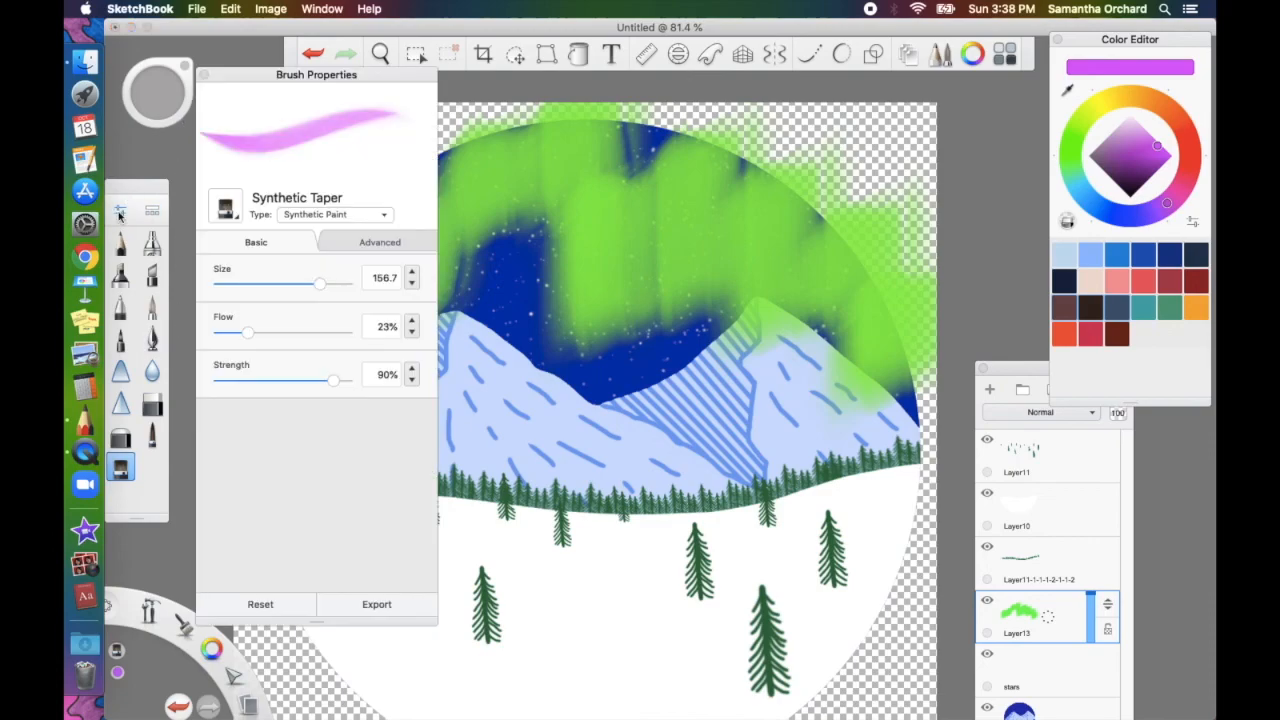
{"action": "left_click_drag", "start_coordinate": [247, 341], "coordinate": [223, 338]}
{"action": "left_click", "coordinate": [203, 74]}
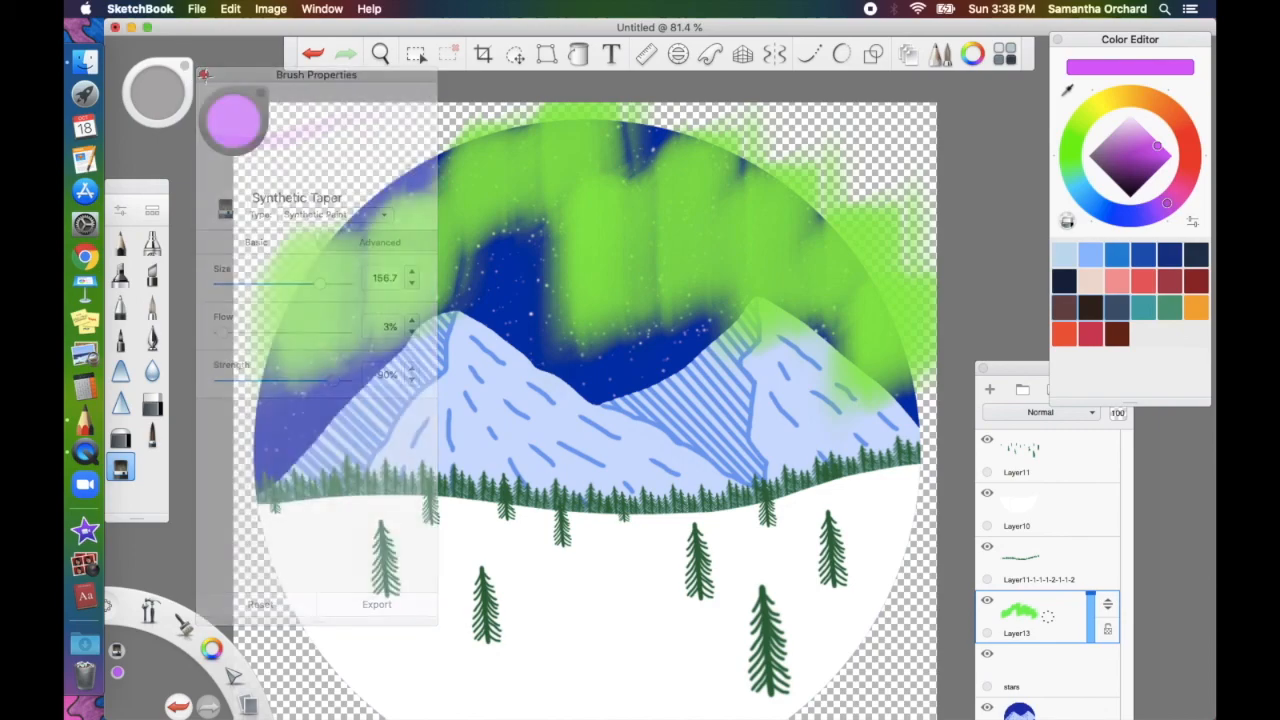
Lightly tint the aurora and sky left of the peak with purple
{"action": "mouse_move", "coordinate": [294, 340]}
{"action": "left_mouse_down"}
{"action": "mouse_move", "coordinate": [299, 392]}
{"action": "mouse_move", "coordinate": [348, 300]}
{"action": "mouse_move", "coordinate": [357, 374]}
{"action": "left_mouse_up"}
{"action": "mouse_move", "coordinate": [399, 333]}
{"action": "left_mouse_down"}
{"action": "mouse_move", "coordinate": [395, 285]}
{"action": "mouse_move", "coordinate": [439, 298]}
{"action": "mouse_move", "coordinate": [440, 251]}
{"action": "left_mouse_up"}
{"action": "mouse_move", "coordinate": [485, 289]}
{"action": "left_mouse_down"}
{"action": "mouse_move", "coordinate": [488, 236]}
{"action": "mouse_move", "coordinate": [470, 200]}
{"action": "mouse_move", "coordinate": [523, 203]}
{"action": "mouse_move", "coordinate": [527, 168]}
{"action": "mouse_move", "coordinate": [526, 217]}
{"action": "mouse_move", "coordinate": [580, 297]}
{"action": "mouse_move", "coordinate": [586, 354]}
{"action": "mouse_move", "coordinate": [587, 246]}
{"action": "mouse_move", "coordinate": [569, 171]}
{"action": "mouse_move", "coordinate": [572, 235]}
{"action": "mouse_move", "coordinate": [783, 337]}
{"action": "mouse_move", "coordinate": [837, 277]}
{"action": "mouse_move", "coordinate": [770, 330]}
{"action": "left_mouse_up"}
{"action": "key", "text": "["}
Soften the aurora with more green strokes, including down its left side
{"action": "left_click", "coordinate": [850, 235], "text": "alt"}
{"action": "left_click_drag", "start_coordinate": [850, 240], "coordinate": [700, 270]}
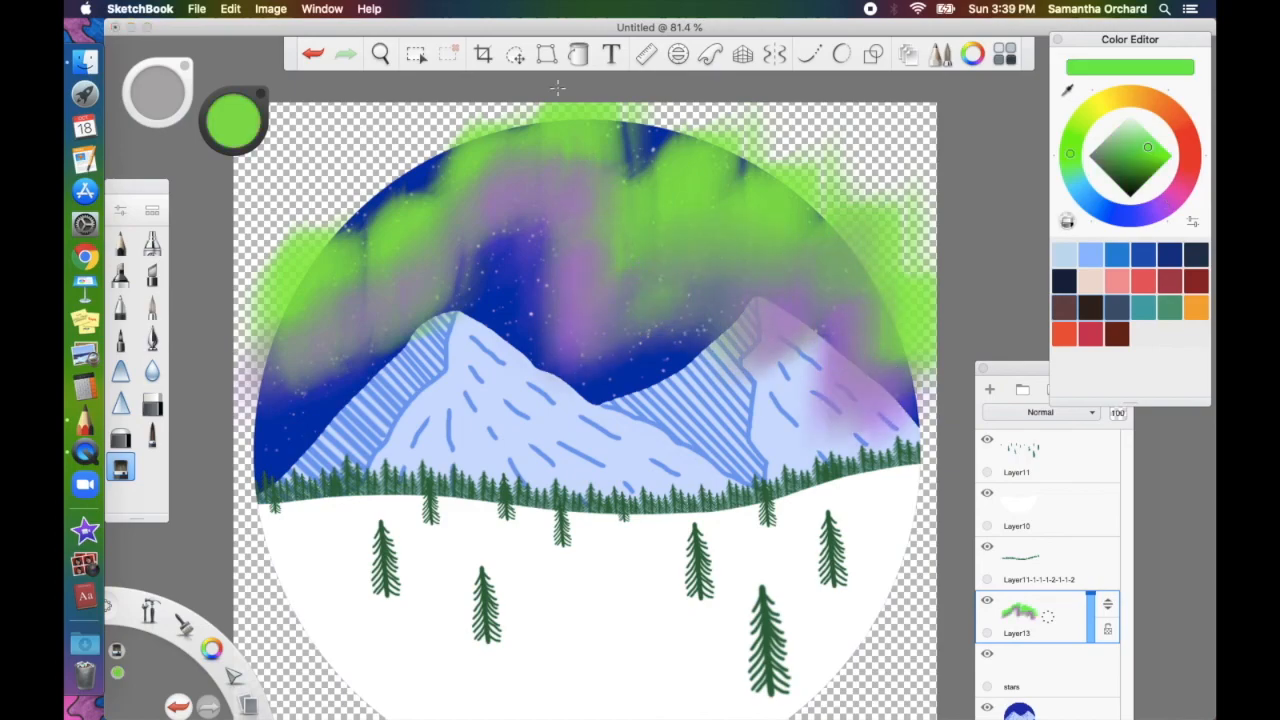
{"action": "left_click_drag", "start_coordinate": [610, 290], "coordinate": [406, 266]}
{"action": "left_click_drag", "start_coordinate": [376, 153], "coordinate": [374, 297]}
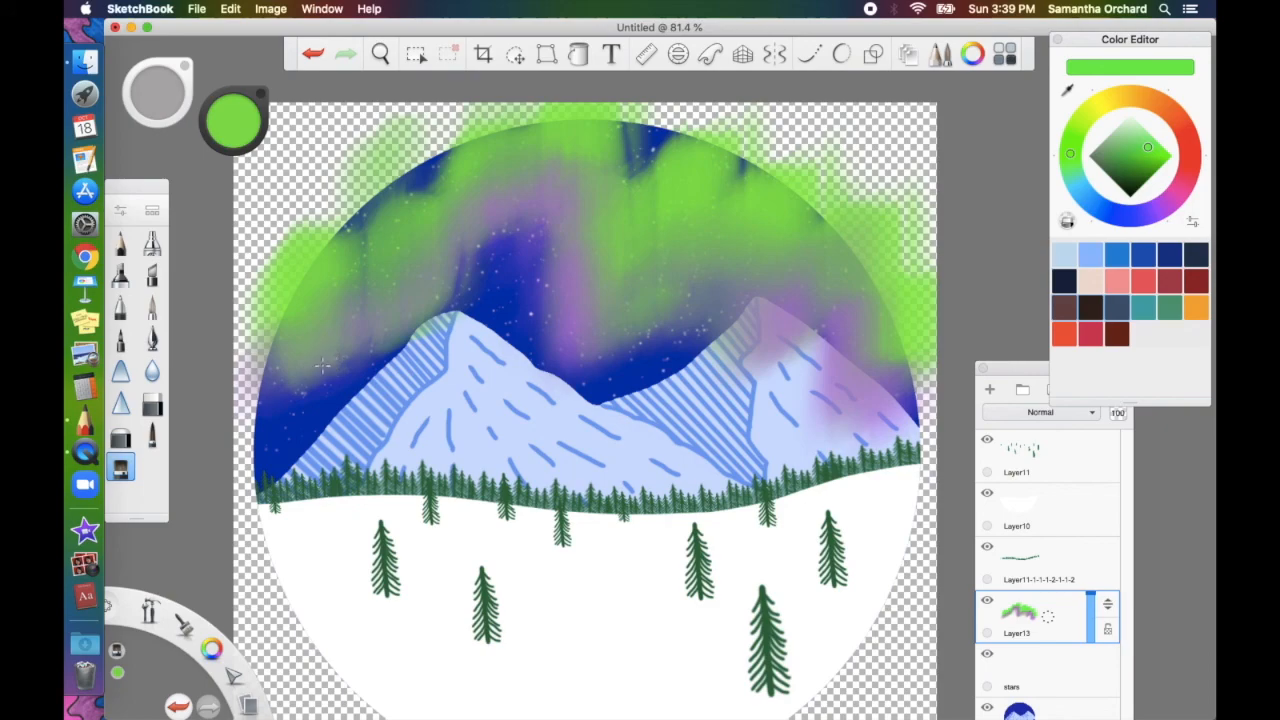
Switch to Smudge Flat Bristle Brush 3 and test blue-green streaks, undoing them
{"action": "left_click", "coordinate": [150, 213]}
{"action": "scroll", "coordinate": [286, 322], "scroll_direction": "down", "scroll_amount": 5}
{"action": "scroll", "coordinate": [286, 322], "scroll_direction": "down", "scroll_amount": 10}
{"action": "left_click", "coordinate": [319, 262]}
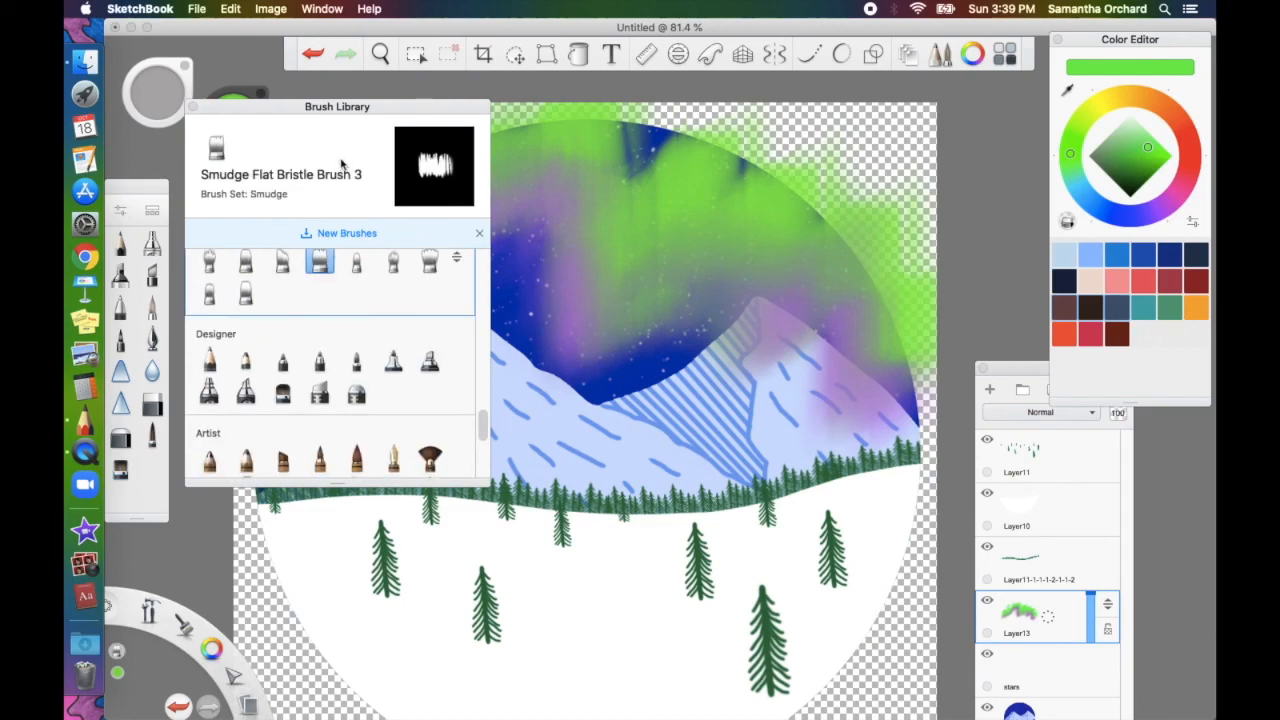
{"action": "left_click", "coordinate": [193, 106]}
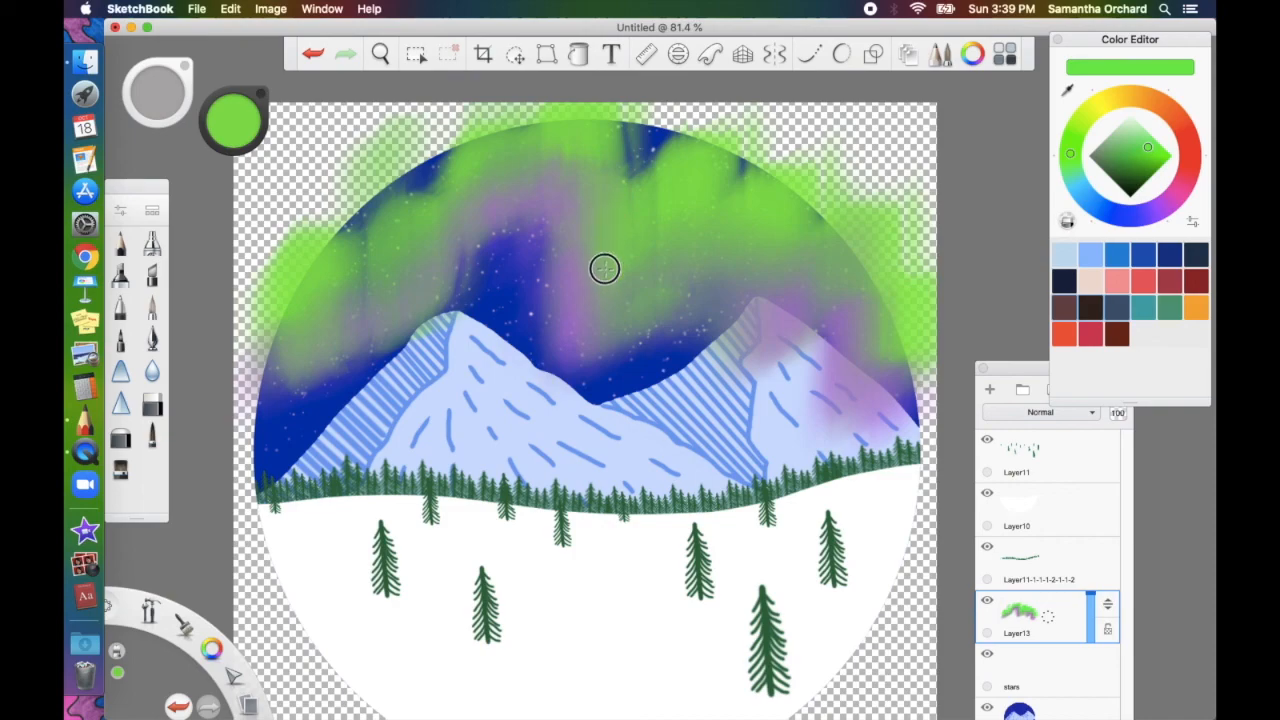
{"action": "left_click_drag", "start_coordinate": [604, 268], "coordinate": [605, 341]}
{"action": "left_click_drag", "start_coordinate": [654, 133], "coordinate": [652, 288]}
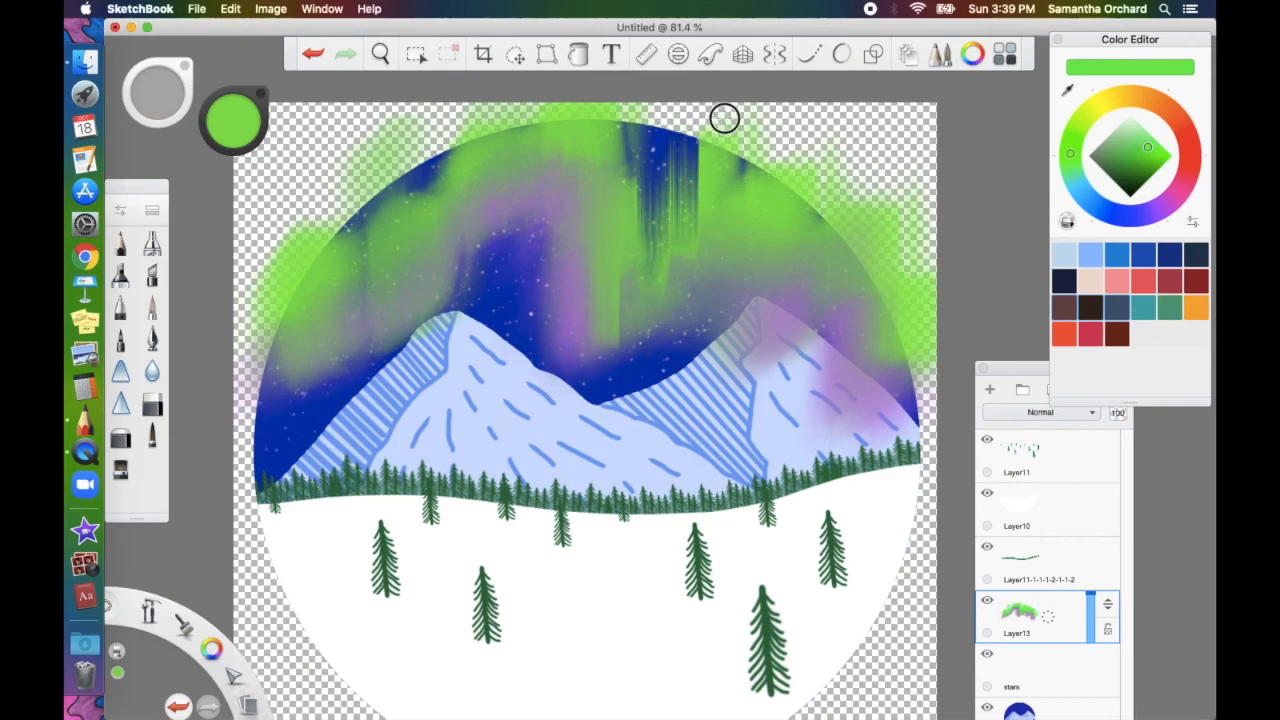
{"action": "left_click_drag", "start_coordinate": [723, 109], "coordinate": [725, 251]}
{"action": "key", "text": "super+z"}
{"action": "key", "text": "super+z"}
{"action": "key", "text": "super+z"}
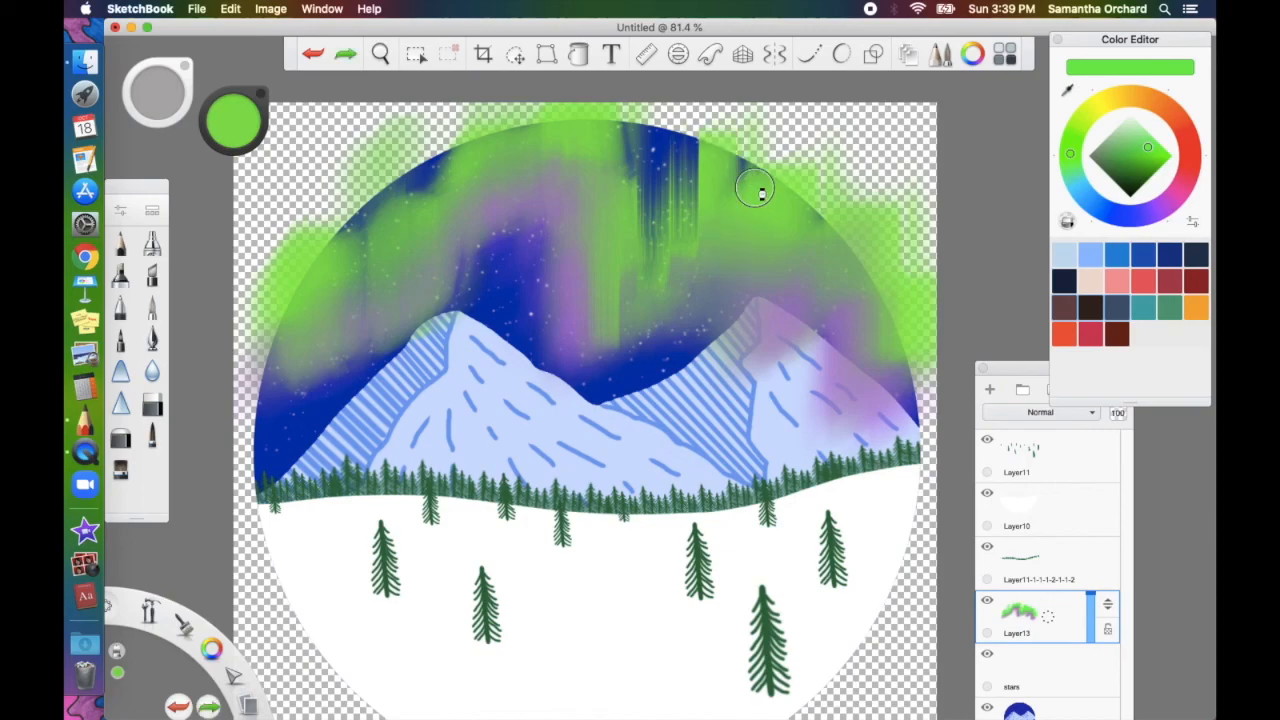
Set smudge strength to 5% and pull dark blue streaks down into the aurora
{"action": "left_click", "coordinate": [120, 210]}
{"action": "left_click_drag", "start_coordinate": [244, 380], "coordinate": [226, 382]}
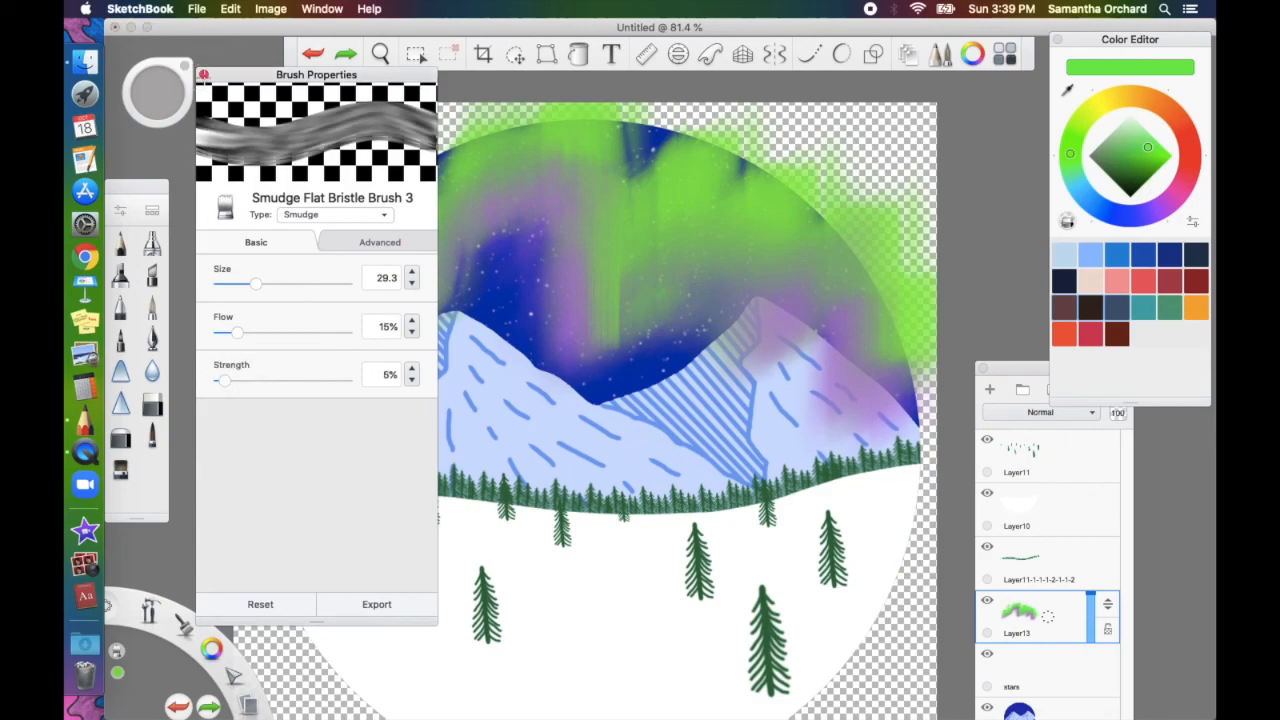
{"action": "left_click", "coordinate": [204, 75]}
{"action": "left_click_drag", "start_coordinate": [652, 151], "coordinate": [650, 238]}
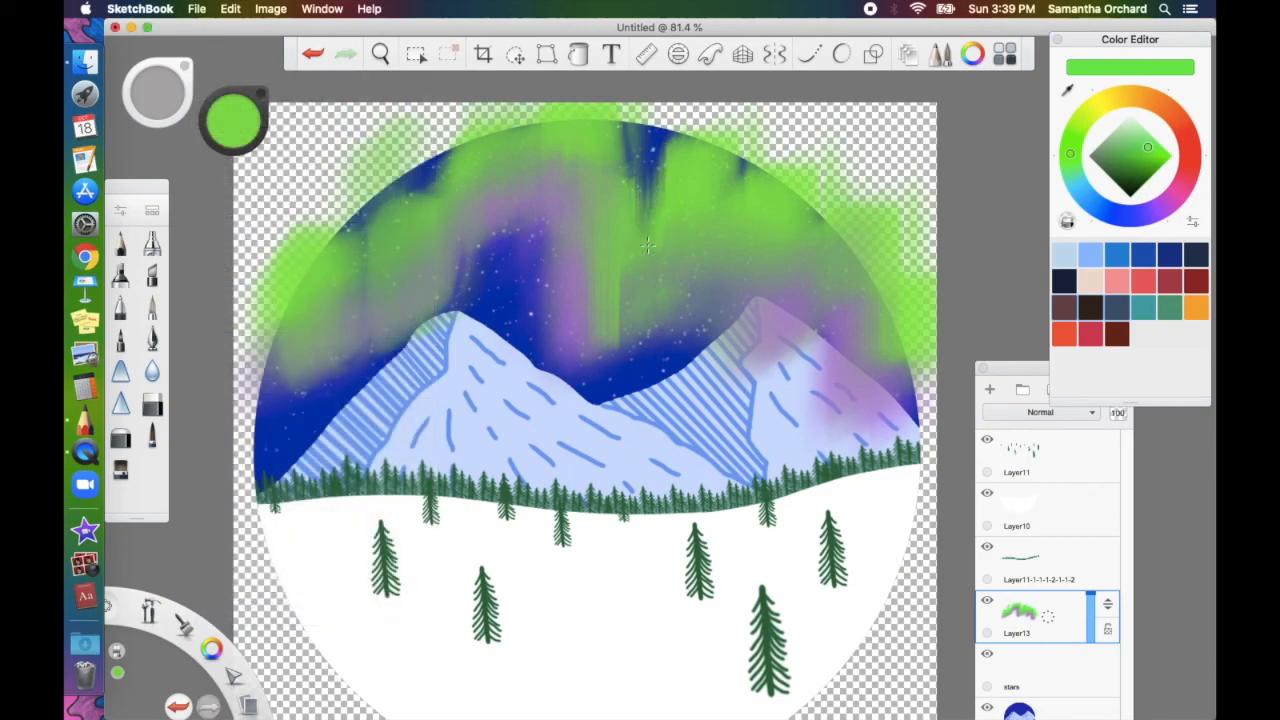
{"action": "left_click_drag", "start_coordinate": [678, 123], "coordinate": [676, 243]}
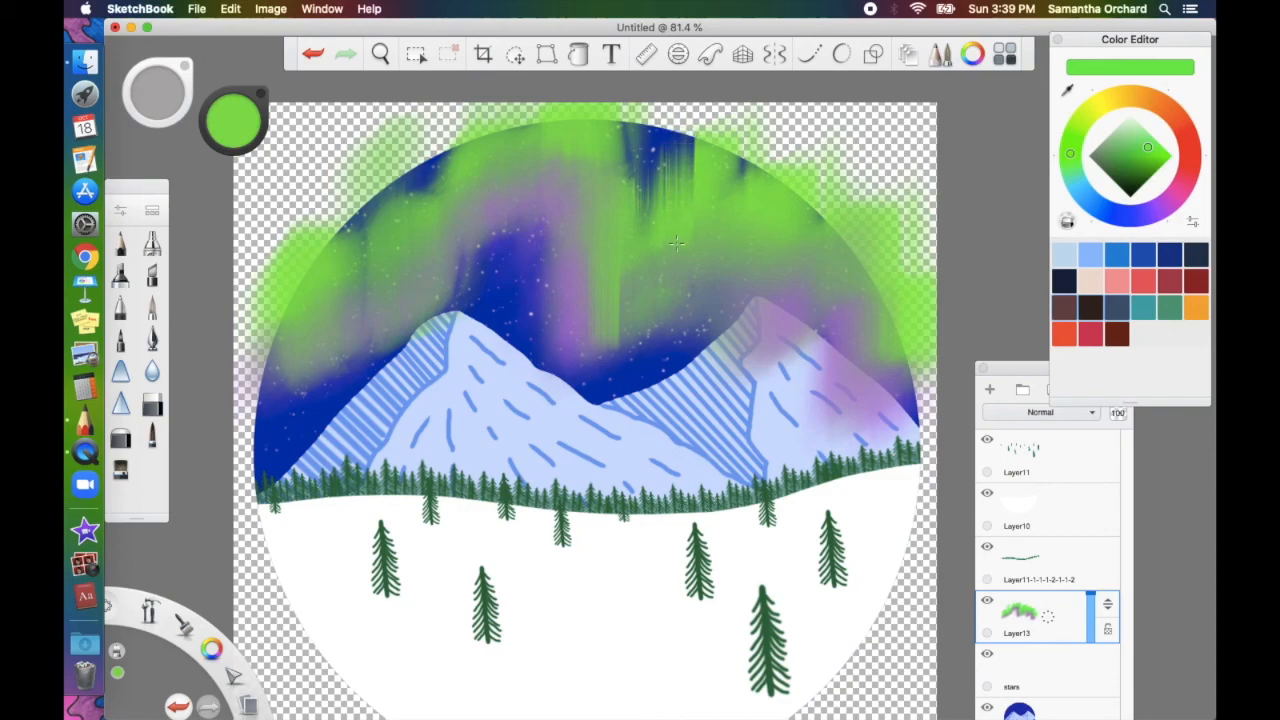
{"action": "left_click_drag", "start_coordinate": [720, 114], "coordinate": [716, 218]}
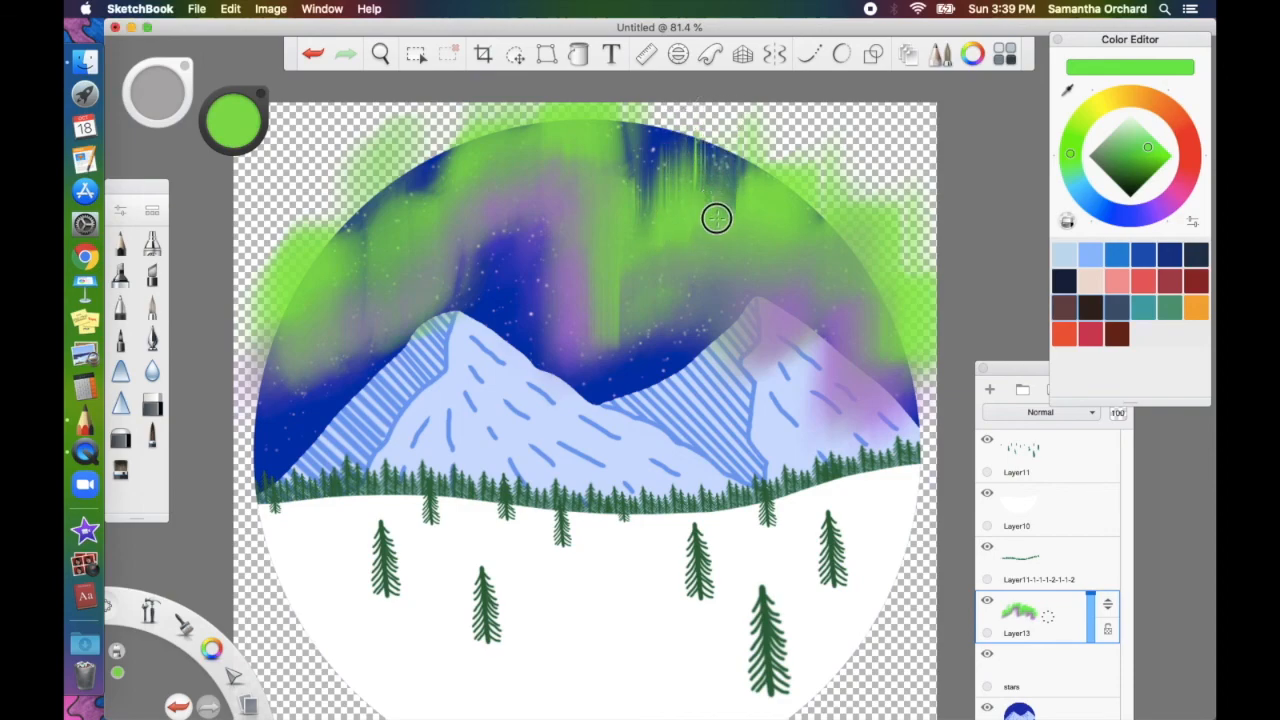
{"action": "left_click_drag", "start_coordinate": [771, 134], "coordinate": [771, 226]}
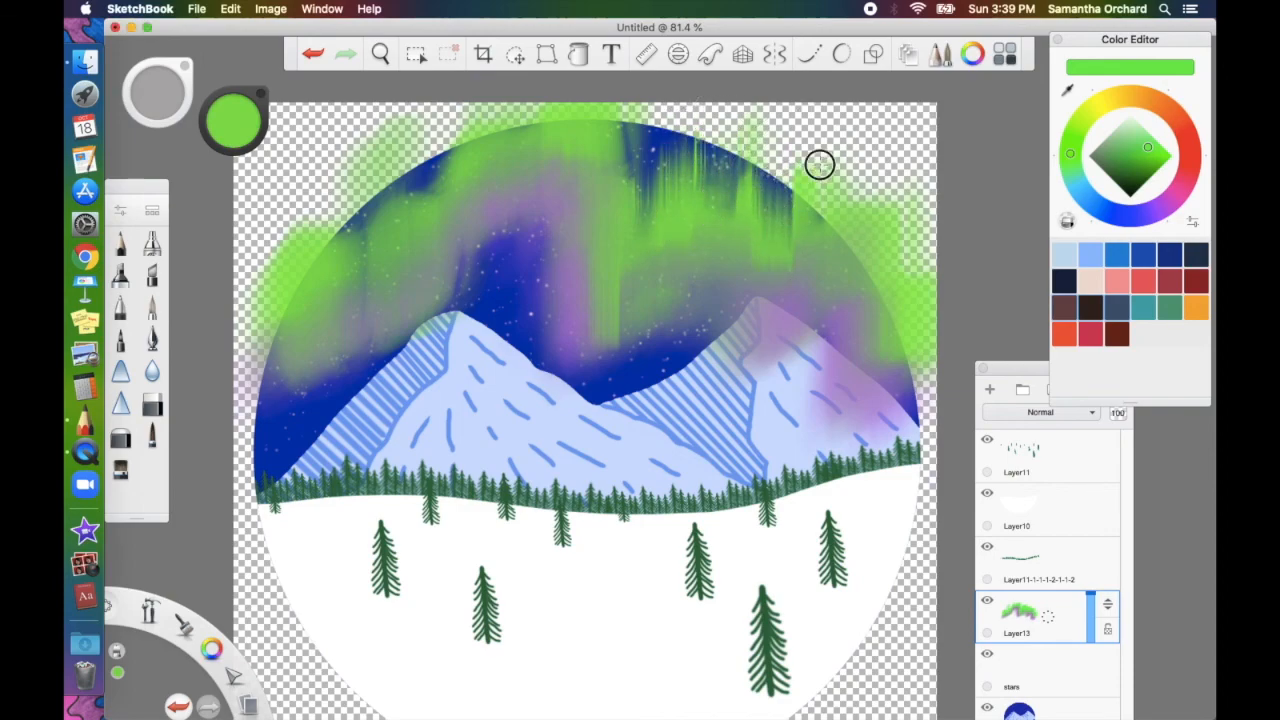
{"action": "left_click_drag", "start_coordinate": [819, 164], "coordinate": [824, 291]}
Drag blue and purple aurora streaks down toward the mountains, undoing the last two strokes
{"action": "left_click_drag", "start_coordinate": [743, 143], "coordinate": [737, 327]}
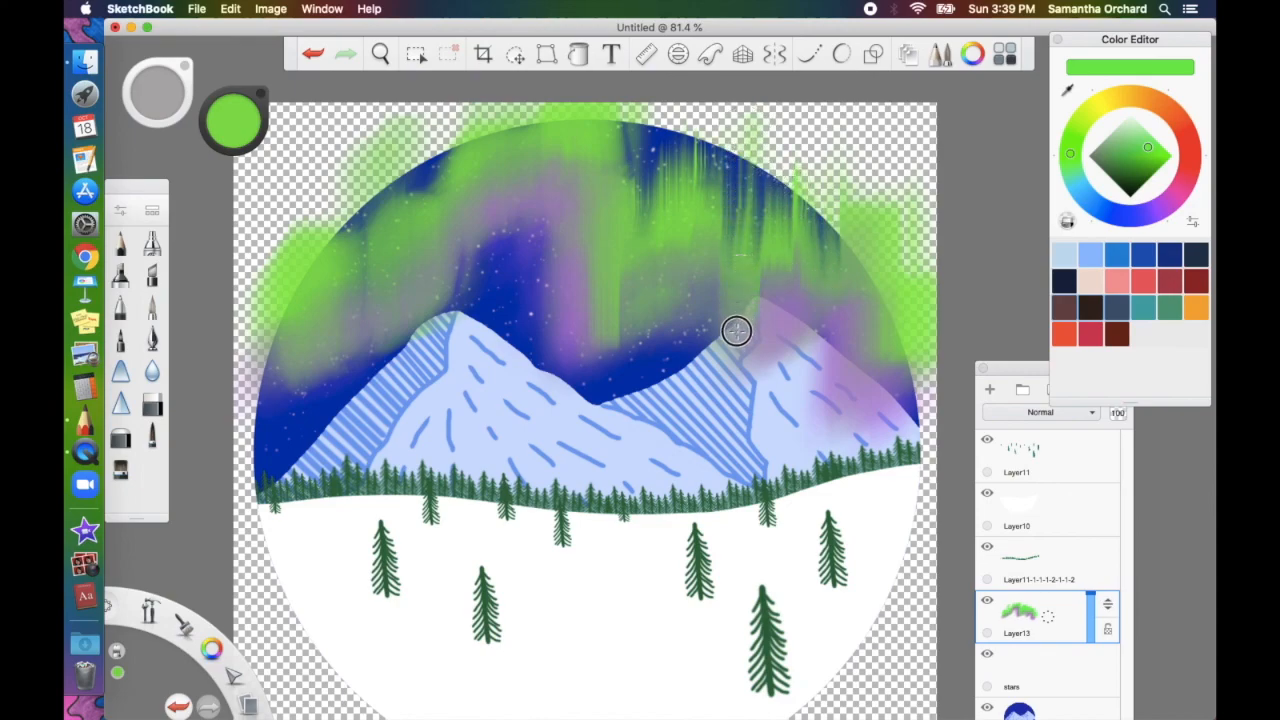
{"action": "left_click_drag", "start_coordinate": [798, 182], "coordinate": [796, 402]}
{"action": "mouse_move", "coordinate": [852, 211]}
{"action": "left_mouse_down"}
{"action": "mouse_move", "coordinate": [851, 448]}
{"action": "mouse_move", "coordinate": [880, 263]}
{"action": "left_mouse_up"}
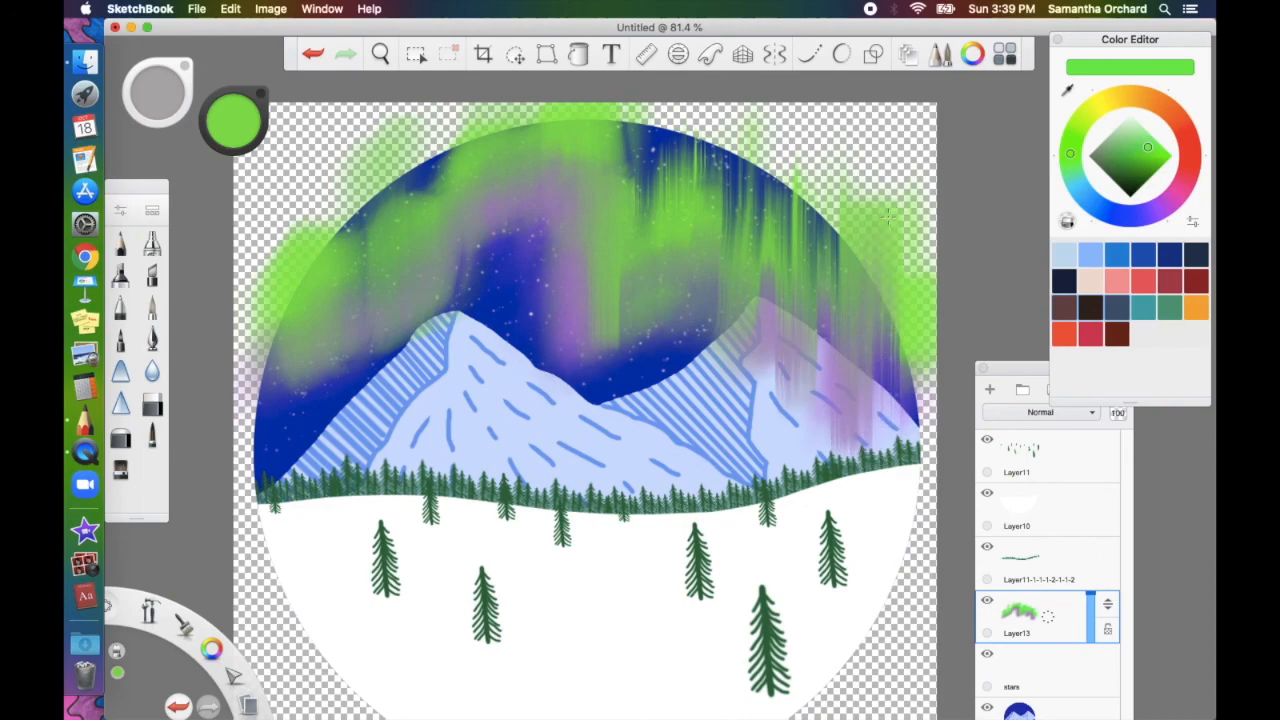
{"action": "mouse_move", "coordinate": [668, 136]}
{"action": "left_mouse_down"}
{"action": "mouse_move", "coordinate": [643, 397]}
{"action": "mouse_move", "coordinate": [663, 194]}
{"action": "mouse_move", "coordinate": [686, 353]}
{"action": "mouse_move", "coordinate": [702, 182]}
{"action": "mouse_move", "coordinate": [690, 385]}
{"action": "left_mouse_up"}
{"action": "mouse_move", "coordinate": [574, 137]}
{"action": "left_mouse_down"}
{"action": "mouse_move", "coordinate": [576, 352]}
{"action": "mouse_move", "coordinate": [582, 169]}
{"action": "mouse_move", "coordinate": [598, 113]}
{"action": "mouse_move", "coordinate": [598, 375]}
{"action": "left_mouse_up"}
{"action": "mouse_move", "coordinate": [520, 170]}
{"action": "left_mouse_down"}
{"action": "mouse_move", "coordinate": [523, 120]}
{"action": "mouse_move", "coordinate": [518, 330]}
{"action": "mouse_move", "coordinate": [490, 122]}
{"action": "mouse_move", "coordinate": [483, 392]}
{"action": "mouse_move", "coordinate": [441, 198]}
{"action": "mouse_move", "coordinate": [442, 130]}
{"action": "mouse_move", "coordinate": [440, 371]}
{"action": "left_mouse_up"}
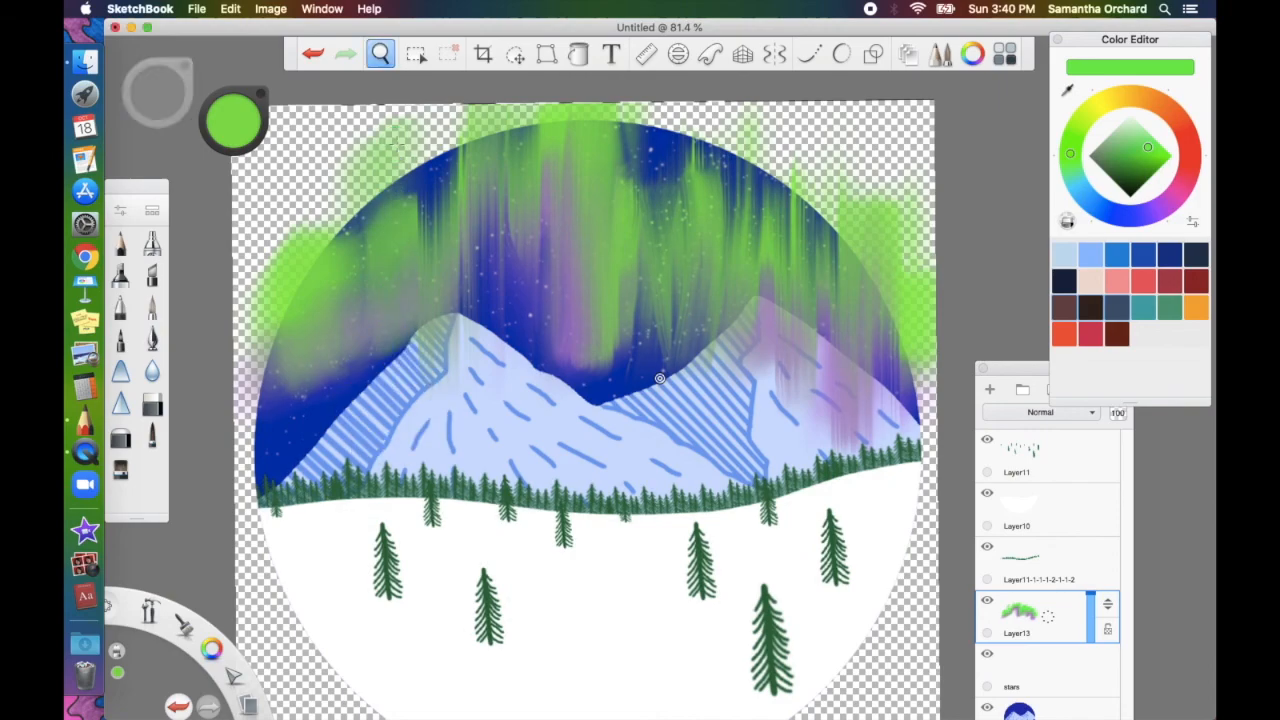
{"action": "key", "text": "space"}
{"action": "key", "text": "super+z"}
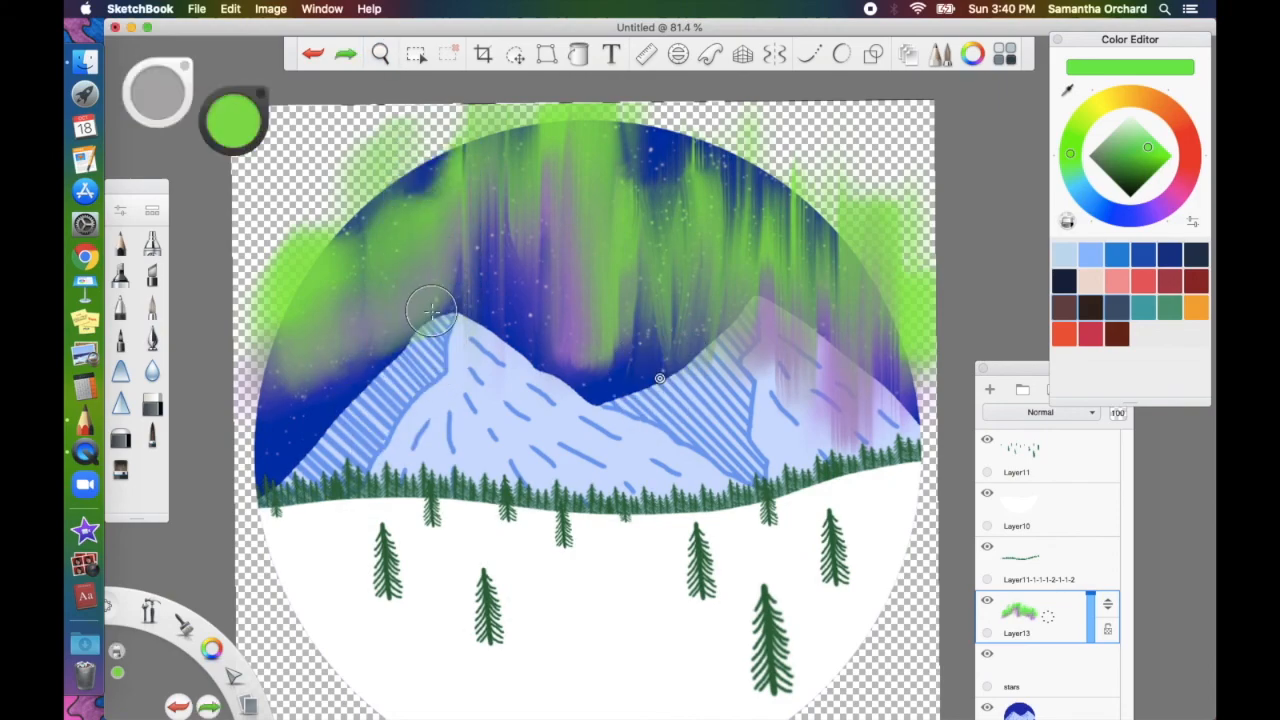
Streak the green aurora down the left sky and enlarge the layers list
{"action": "mouse_move", "coordinate": [423, 315]}
{"action": "left_mouse_down"}
{"action": "mouse_move", "coordinate": [415, 144]}
{"action": "mouse_move", "coordinate": [406, 335]}
{"action": "left_mouse_up"}
{"action": "mouse_move", "coordinate": [385, 392]}
{"action": "left_mouse_down"}
{"action": "mouse_move", "coordinate": [384, 186]}
{"action": "mouse_move", "coordinate": [357, 172]}
{"action": "mouse_move", "coordinate": [361, 411]}
{"action": "mouse_move", "coordinate": [329, 425]}
{"action": "mouse_move", "coordinate": [312, 231]}
{"action": "mouse_move", "coordinate": [291, 196]}
{"action": "mouse_move", "coordinate": [293, 457]}
{"action": "left_mouse_up"}
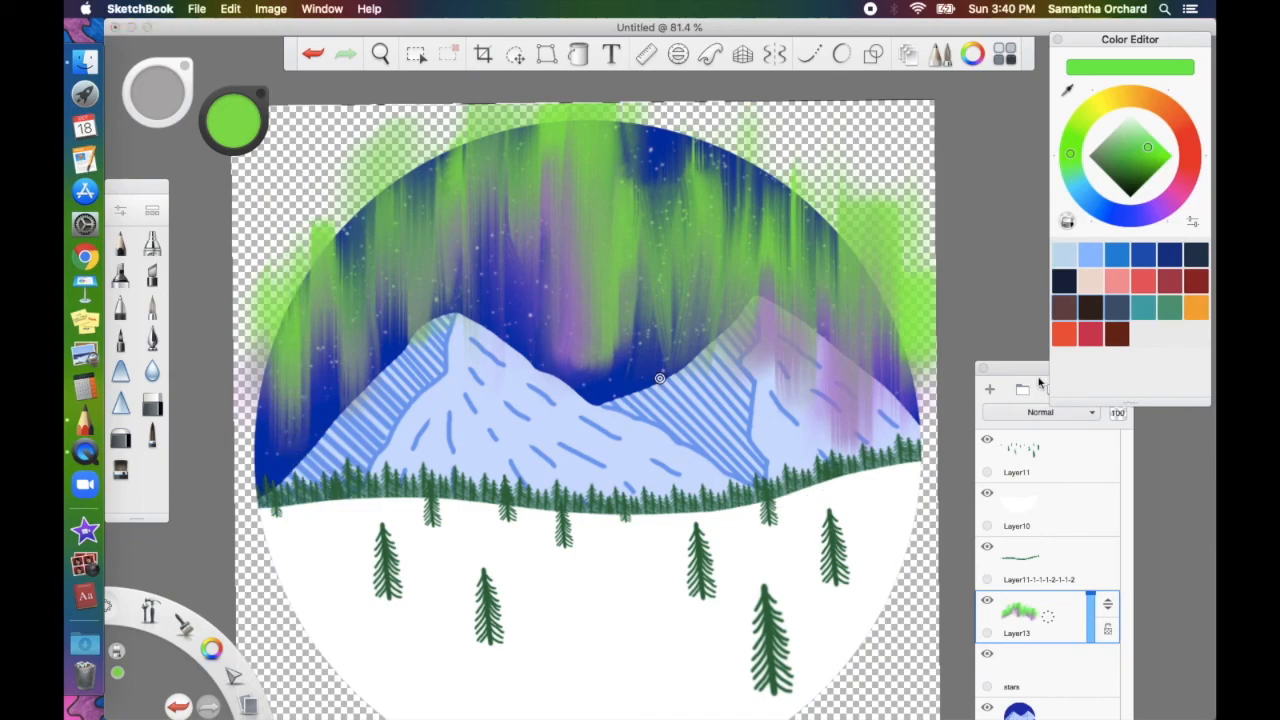
{"action": "left_click_drag", "start_coordinate": [1029, 366], "coordinate": [1010, 165]}
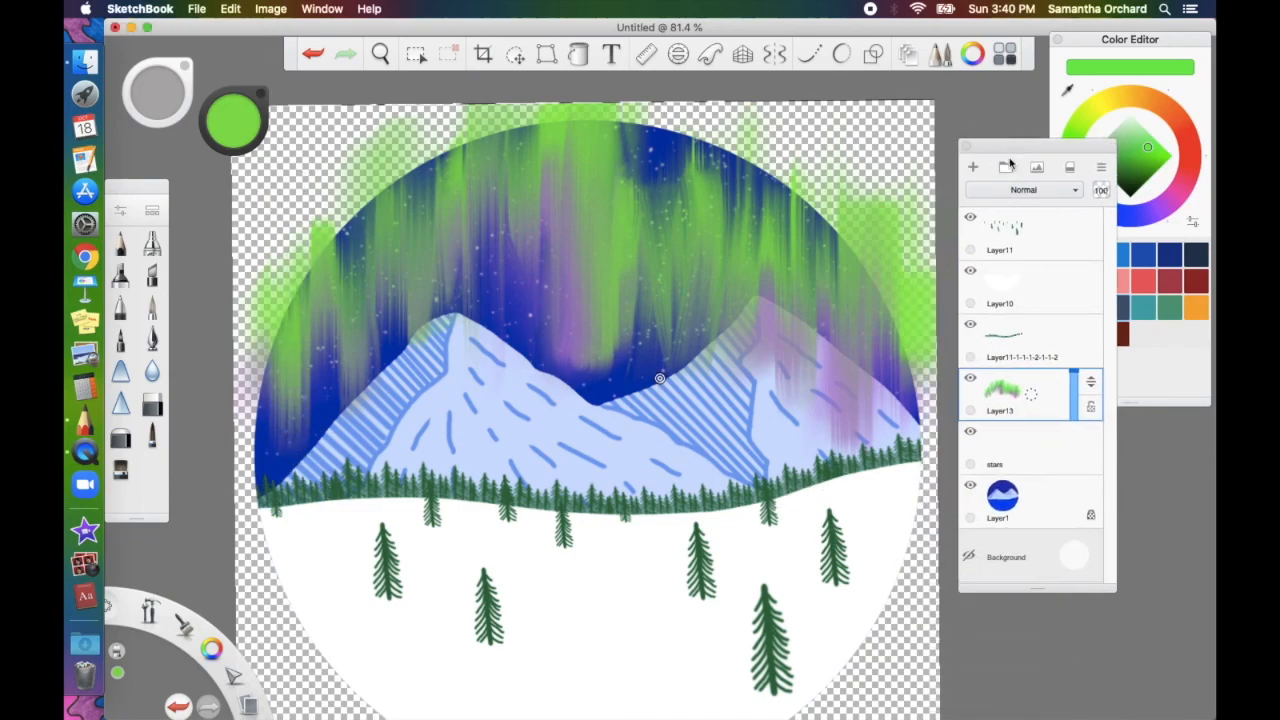
Select the sky on Layer1, delete Layer13's aurora spill outside it, deselect, and open the layer menu
{"action": "left_click", "coordinate": [1029, 504]}
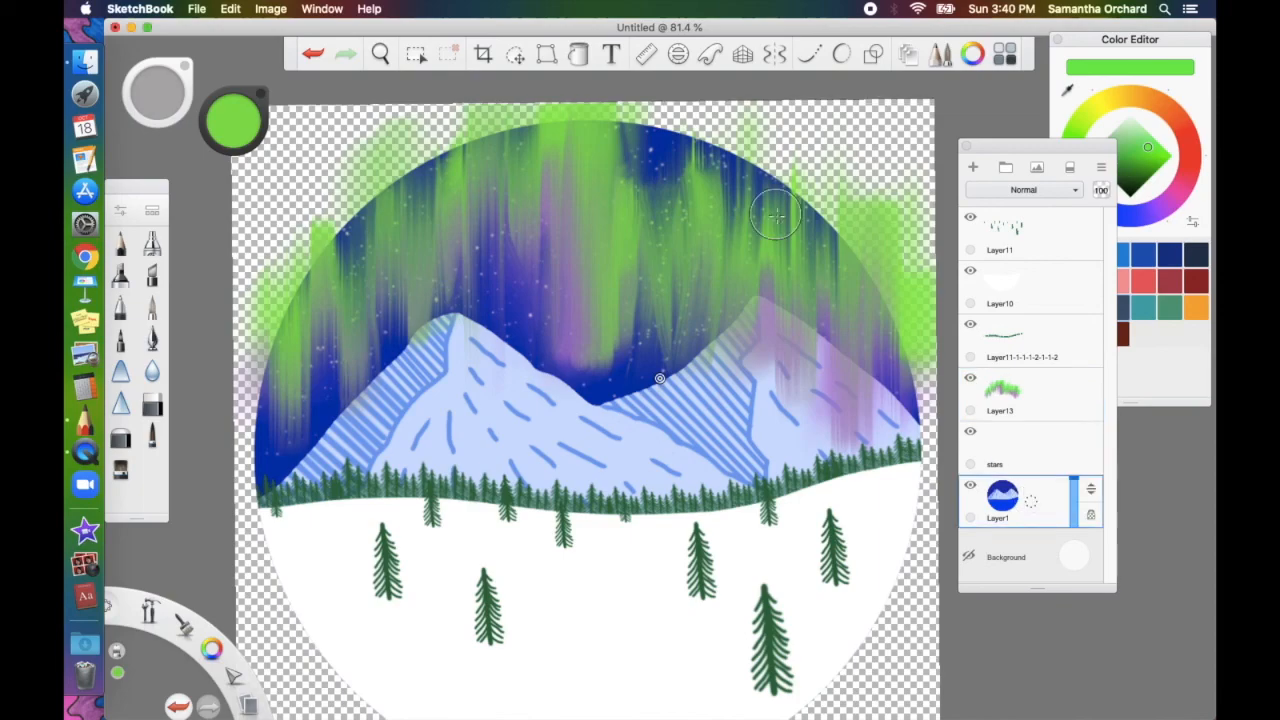
{"action": "left_click", "coordinate": [416, 54]}
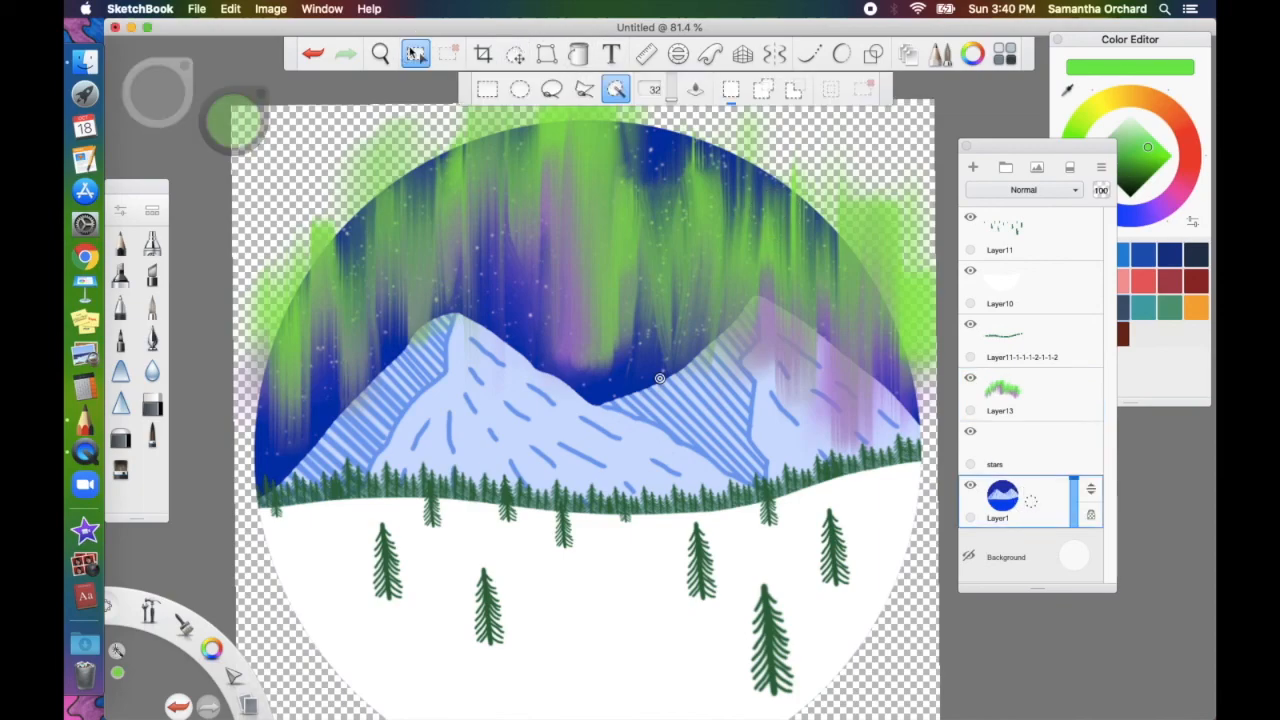
{"action": "left_click", "coordinate": [370, 374]}
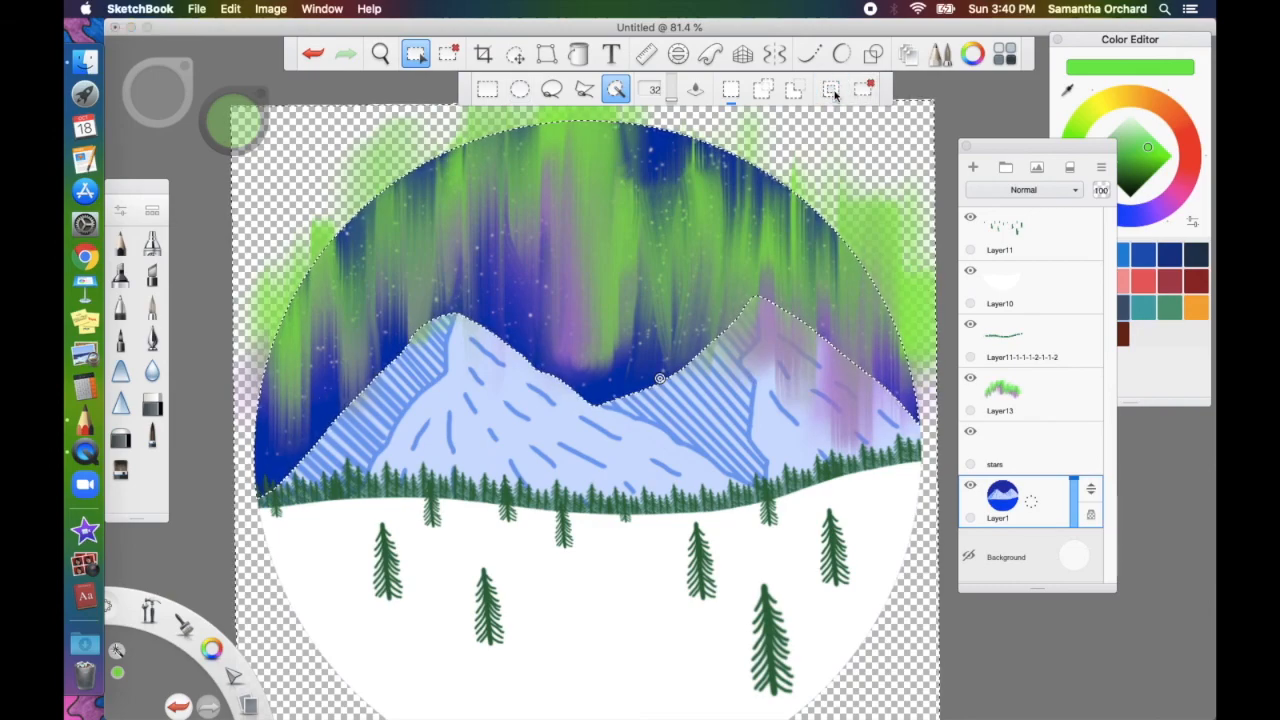
{"action": "left_click", "coordinate": [1033, 404]}
{"action": "key", "text": "Delete"}
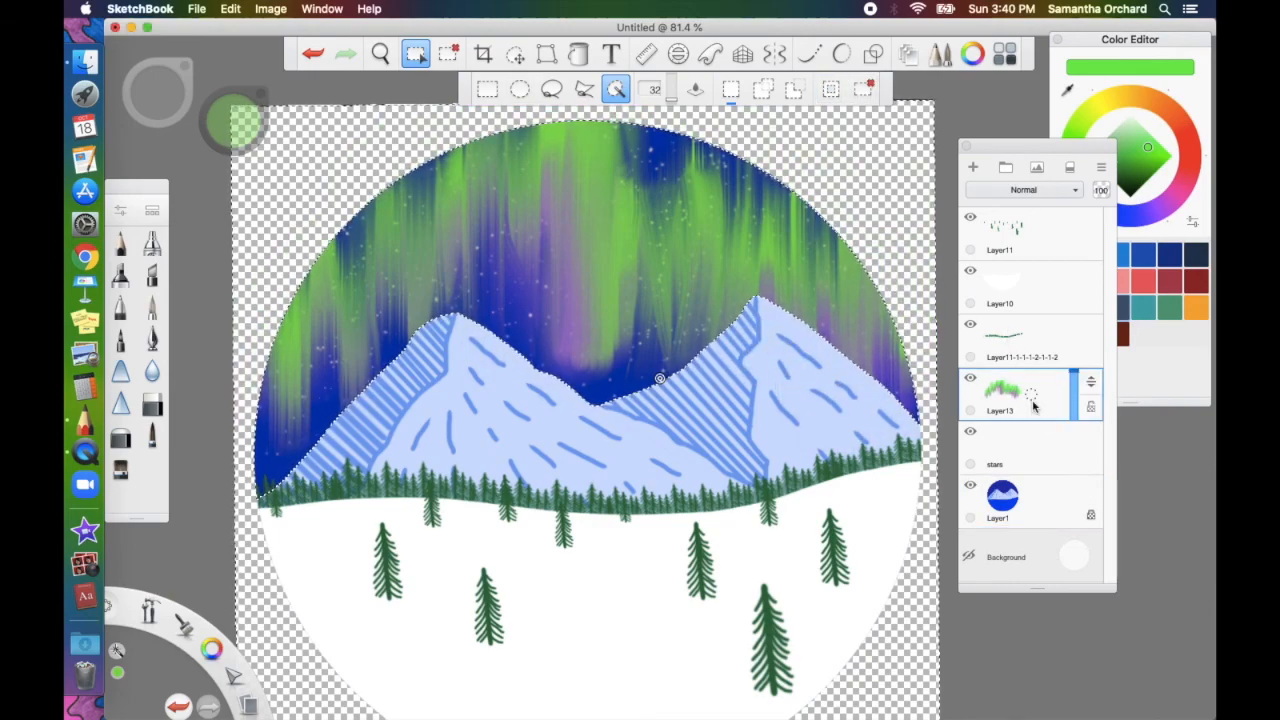
{"action": "key", "text": "super+d"}
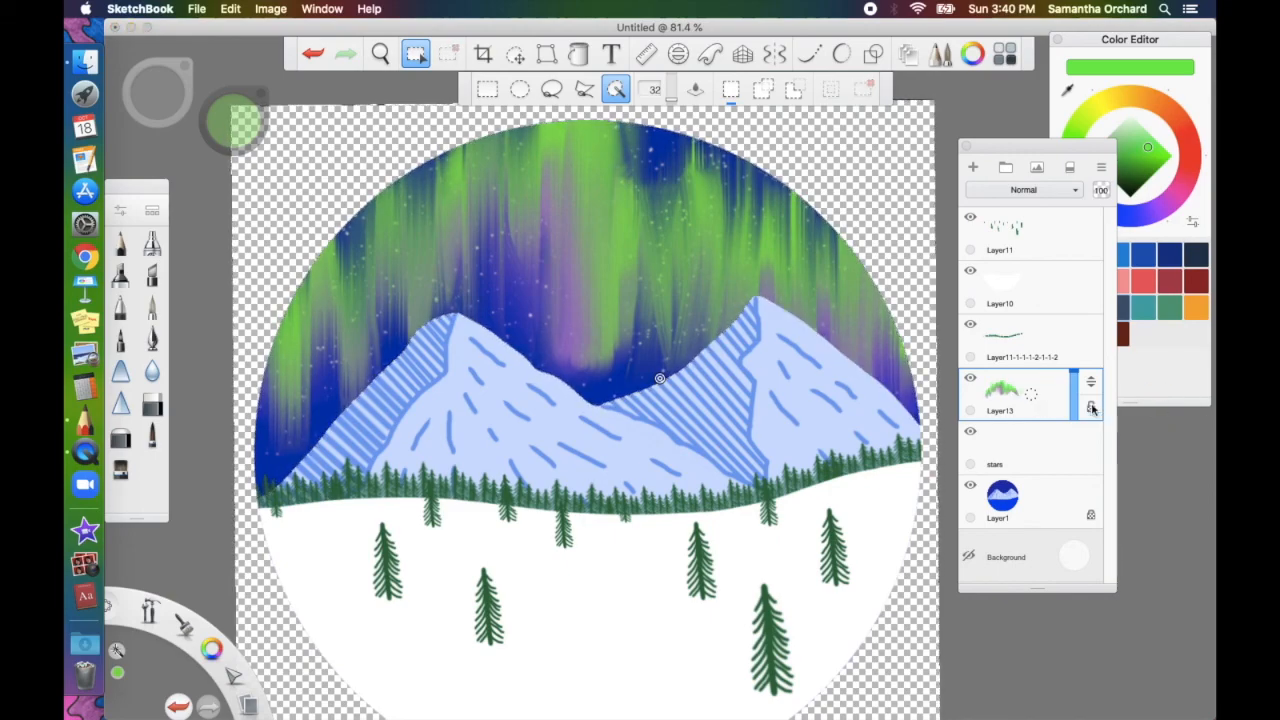
{"action": "left_click", "coordinate": [1031, 399]}
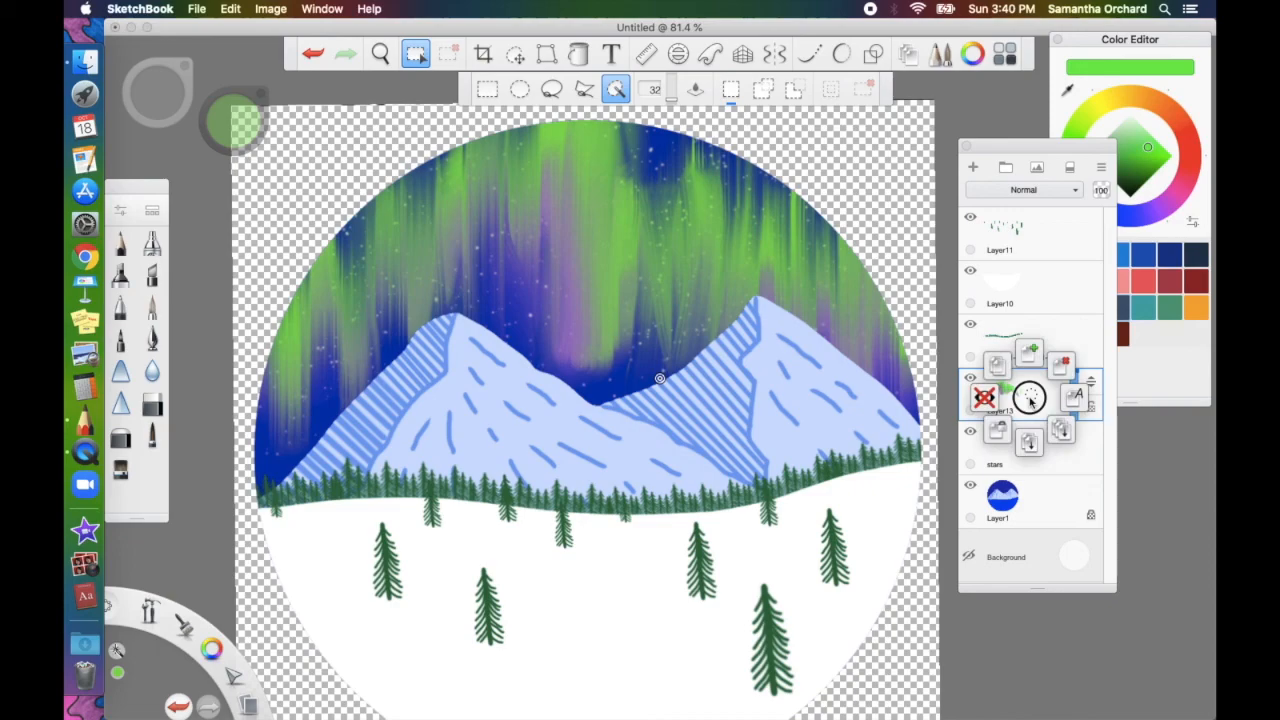
{"action": "mouse_move", "coordinate": [1031, 400]}
{"action": "left_mouse_down"}
{"action": "mouse_move", "coordinate": [1029, 364]}
{"action": "mouse_move", "coordinate": [1002, 371]}
{"action": "mouse_move", "coordinate": [1046, 414]}
{"action": "mouse_move", "coordinate": [992, 393]}
{"action": "mouse_move", "coordinate": [990, 366]}
{"action": "mouse_move", "coordinate": [995, 418]}
{"action": "mouse_move", "coordinate": [1022, 440]}
{"action": "mouse_move", "coordinate": [1058, 418]}
{"action": "mouse_move", "coordinate": [1028, 398]}
{"action": "left_mouse_up"}
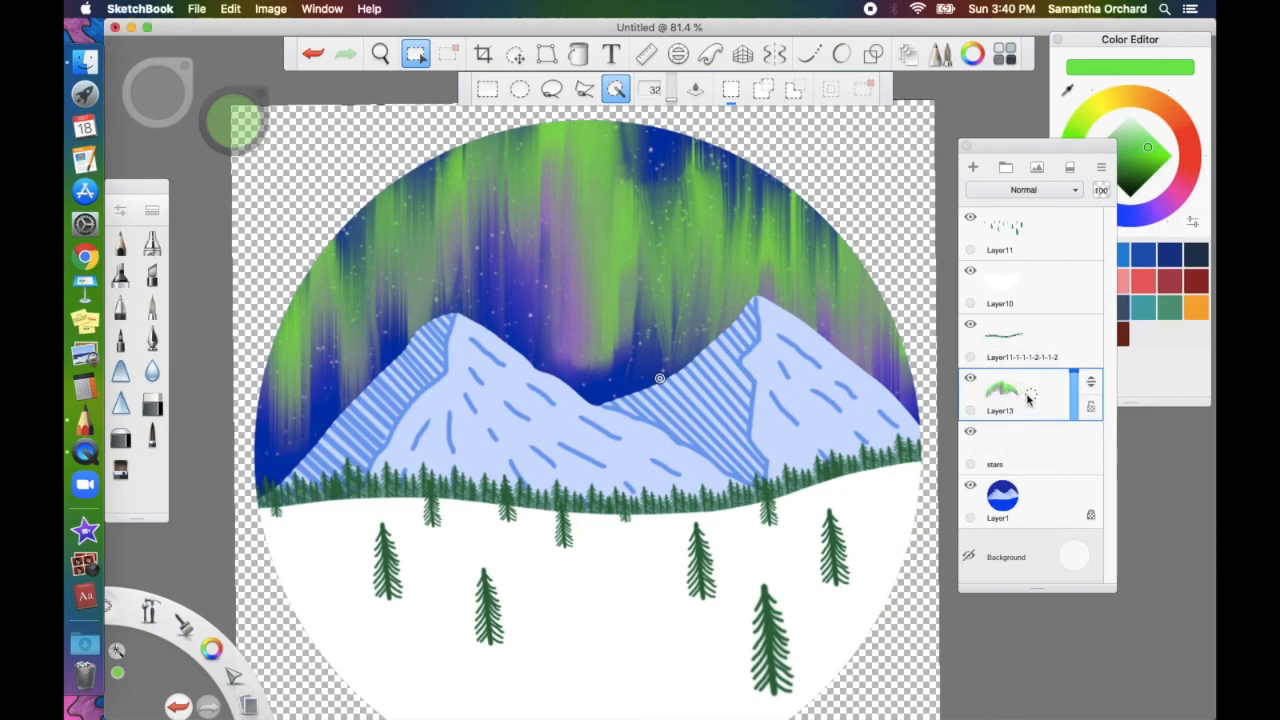
Preview the Multiply, Screen, Color Burn and Glow blend modes on the aurora layer
{"action": "left_click", "coordinate": [1040, 187]}
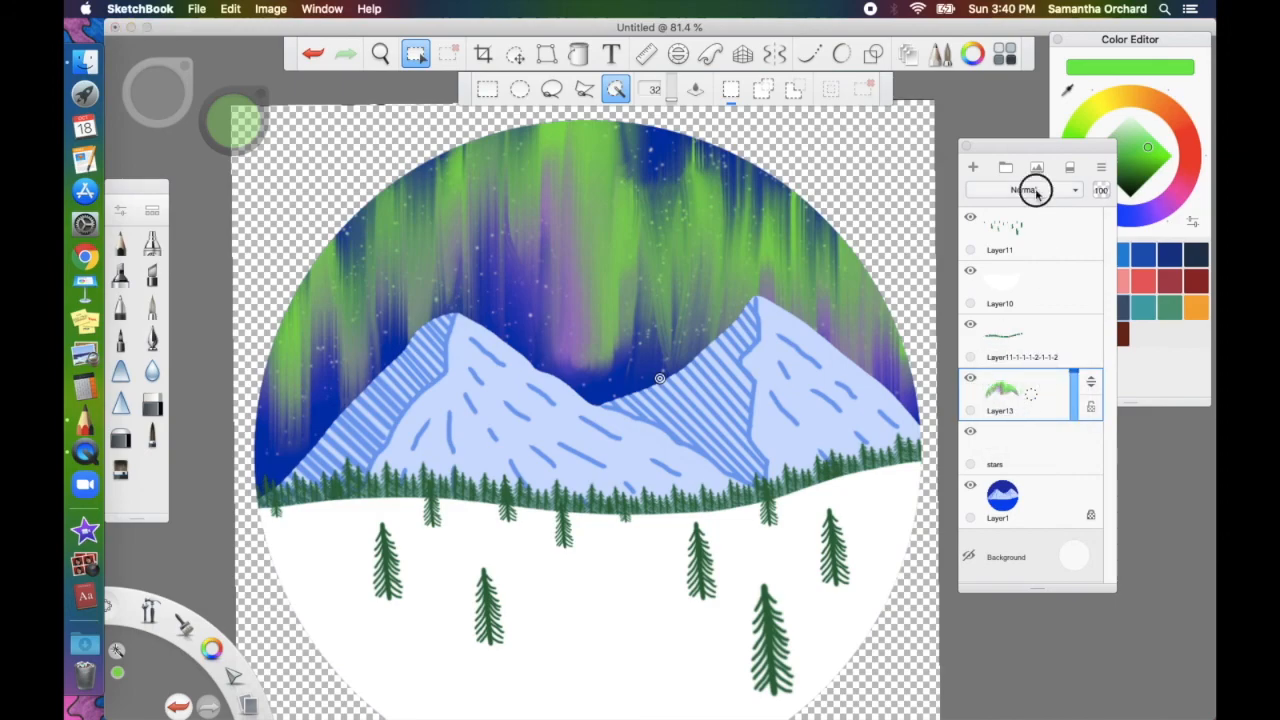
{"action": "left_click", "coordinate": [1036, 232]}
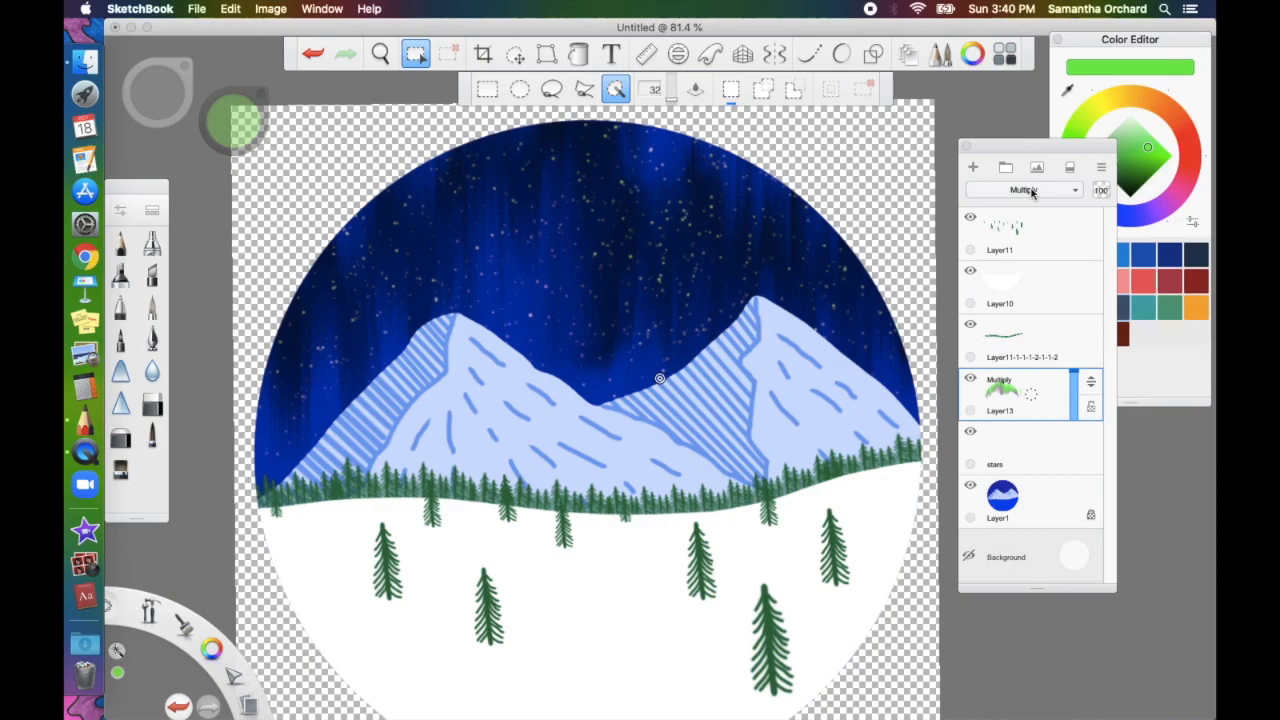
{"action": "left_click", "coordinate": [1032, 191]}
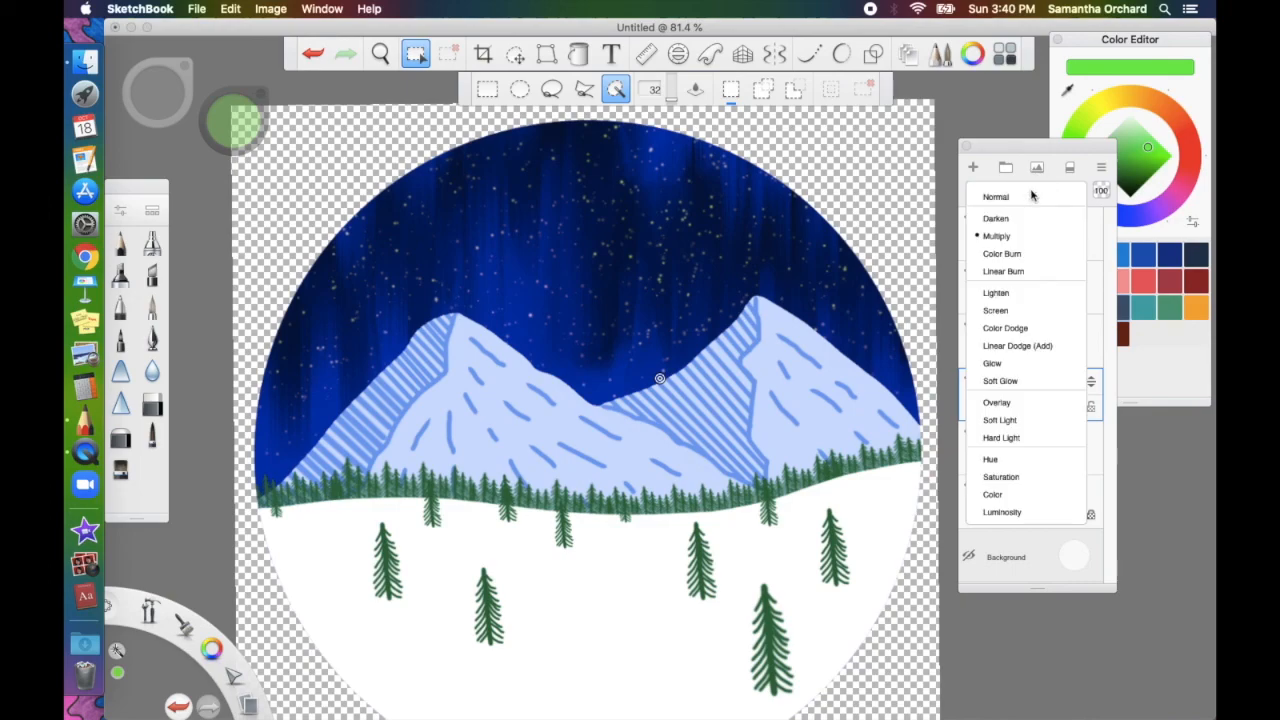
{"action": "left_click", "coordinate": [1030, 304]}
{"action": "left_click", "coordinate": [1032, 190]}
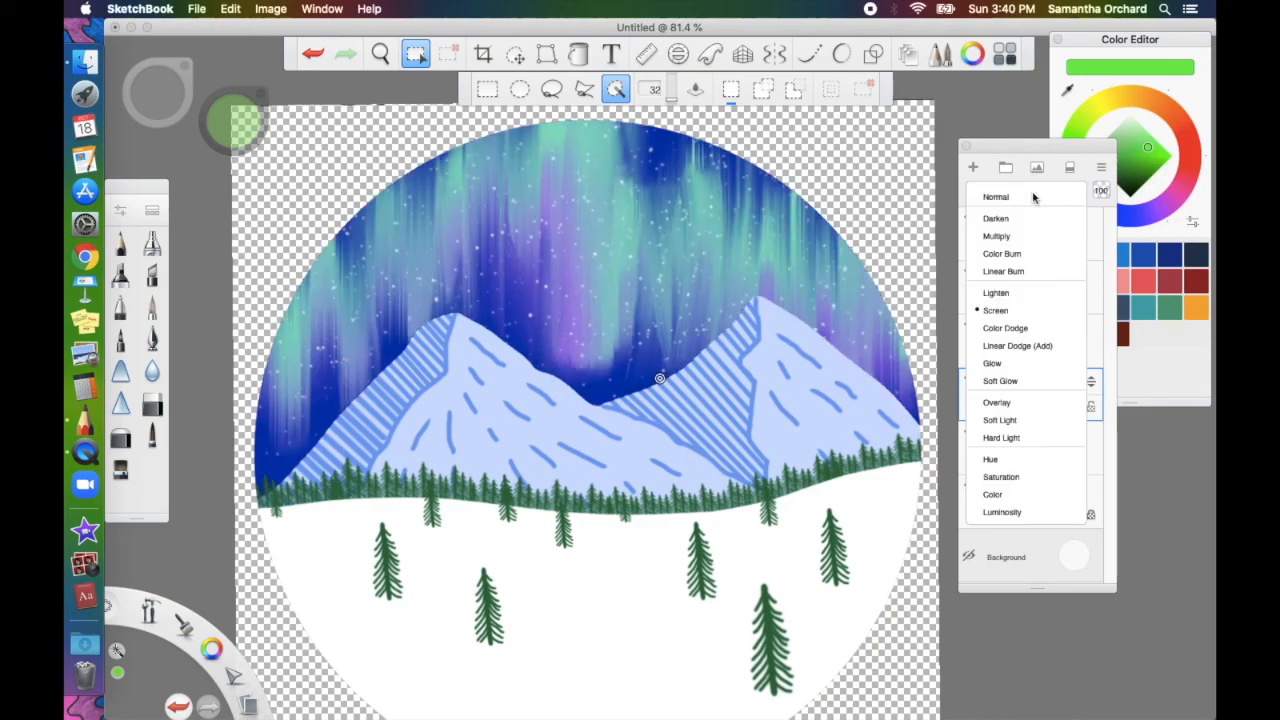
{"action": "left_click", "coordinate": [1036, 250]}
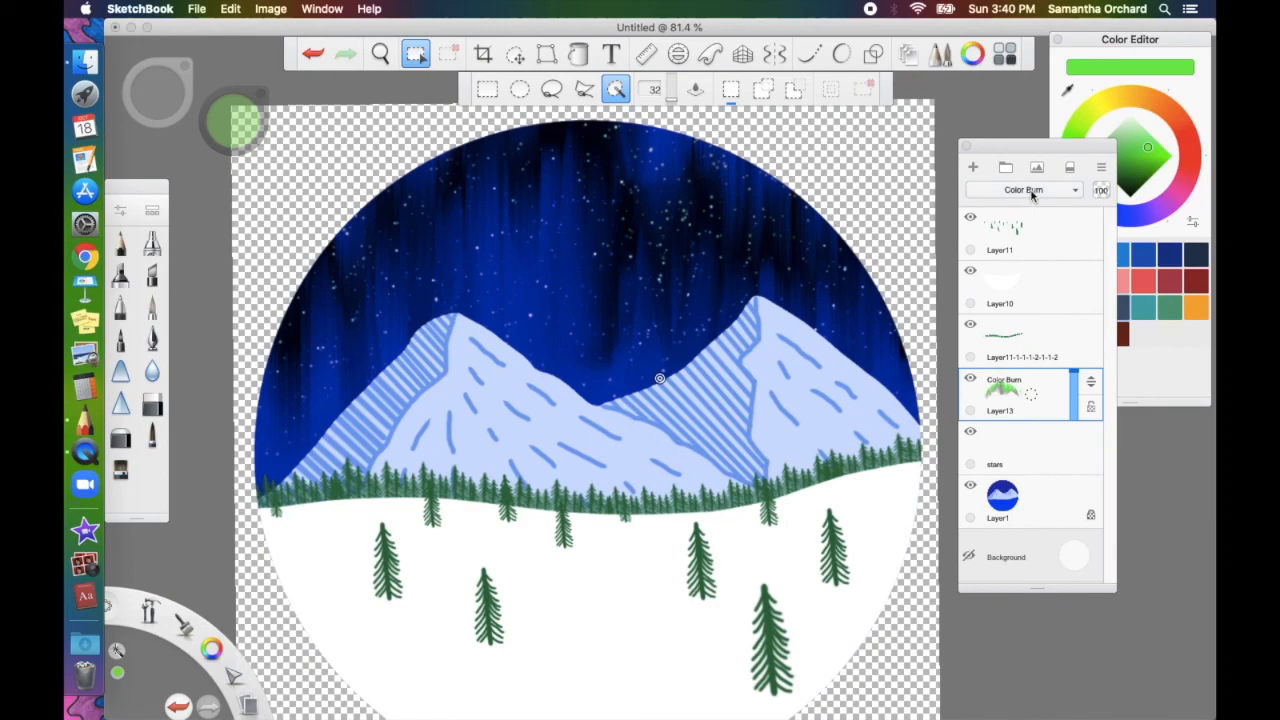
{"action": "left_click", "coordinate": [1032, 191]}
{"action": "left_click", "coordinate": [1036, 282]}
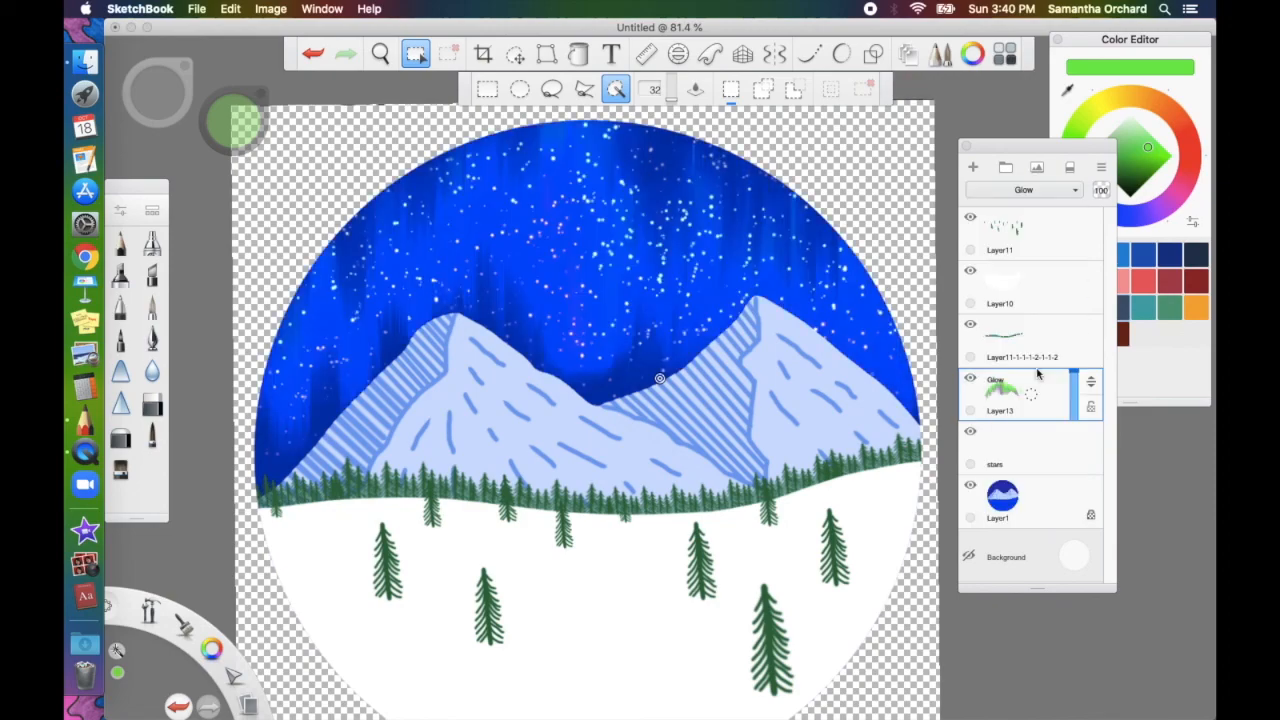
Set the aurora layer's blend mode to Overlay and return to the brush
{"action": "left_click", "coordinate": [1032, 190]}
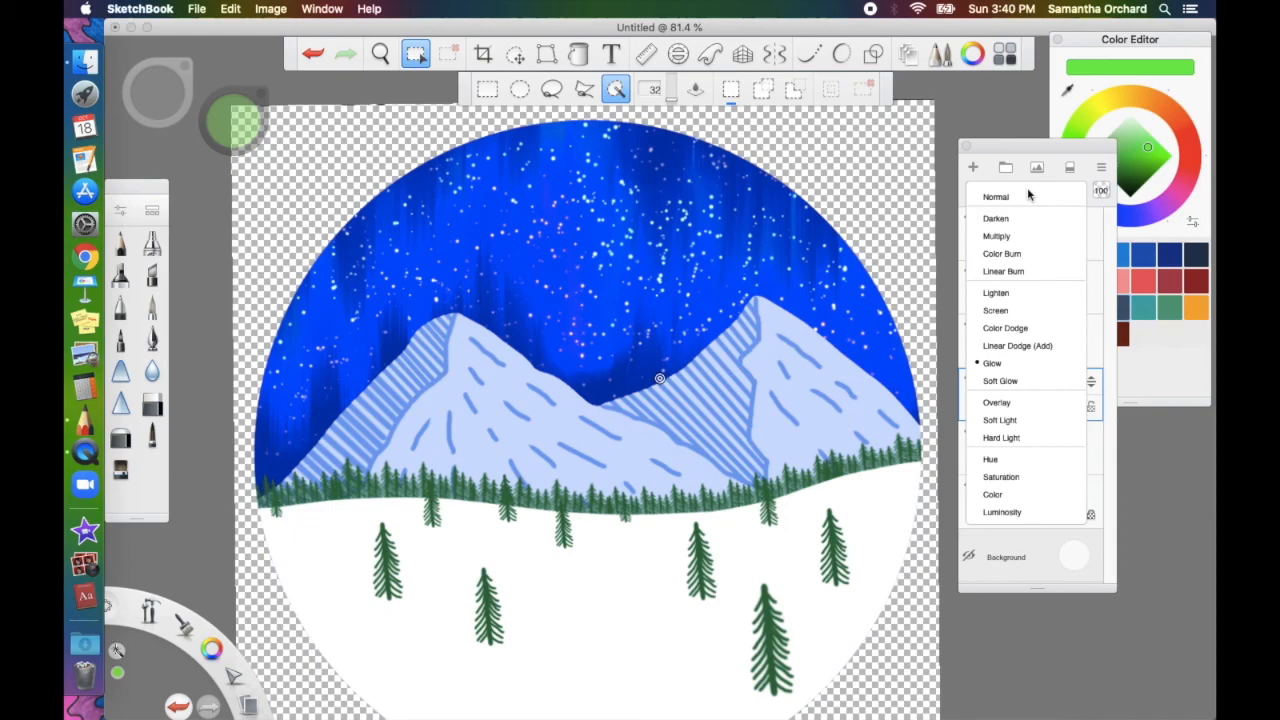
{"action": "left_click", "coordinate": [1037, 400]}
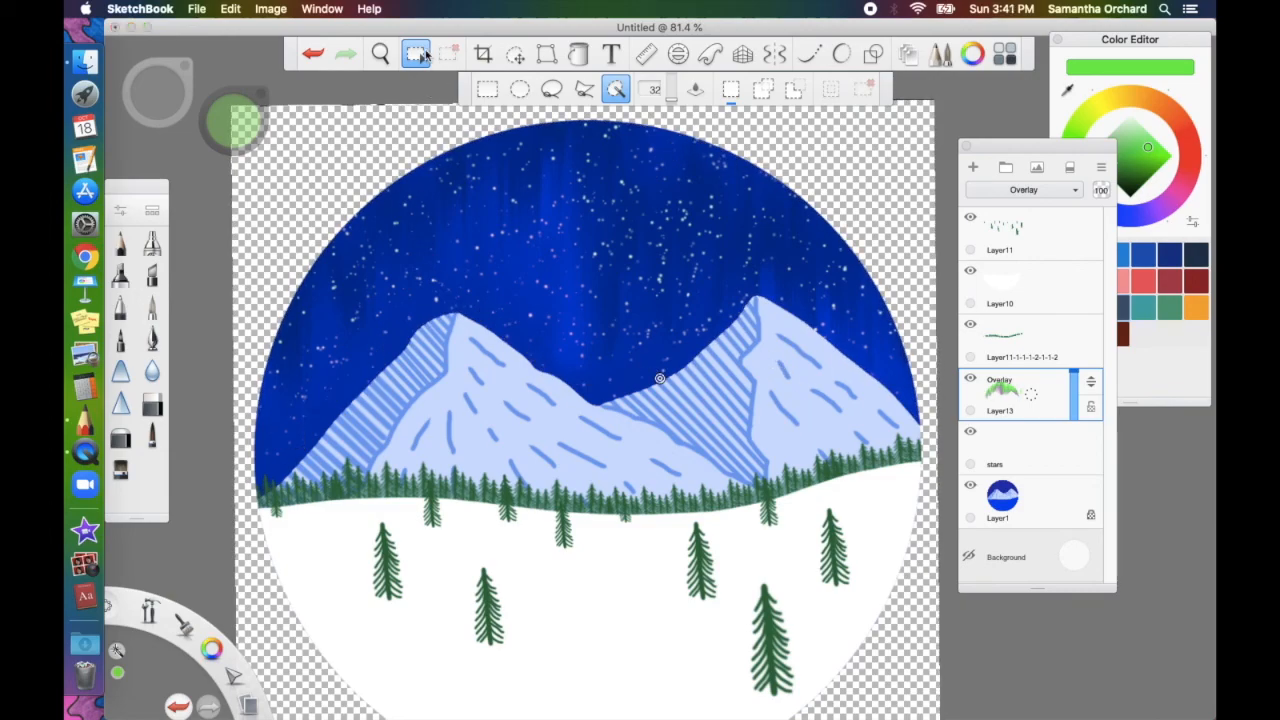
{"action": "left_click", "coordinate": [420, 54]}
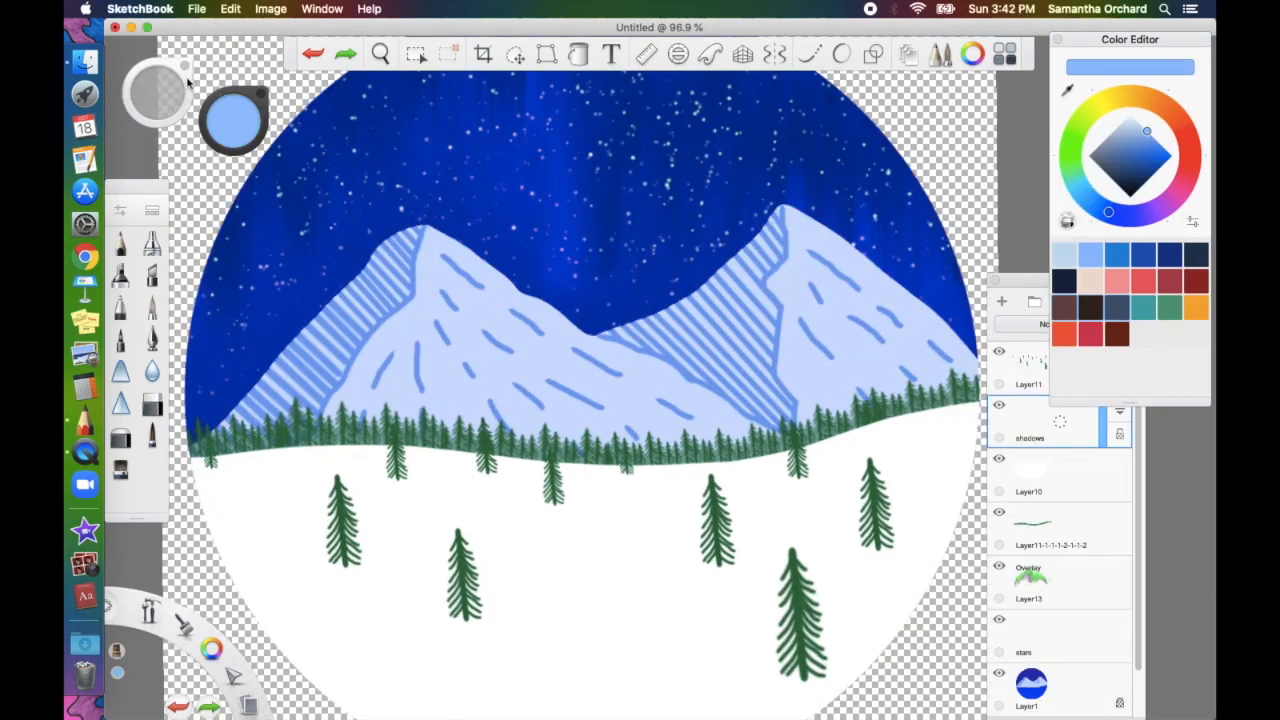
Add the shadows layer and shrink the brush to about size 20
{"action": "mouse_move", "coordinate": [187, 82]}
{"action": "left_mouse_down"}
{"action": "mouse_move", "coordinate": [214, 138]}
{"action": "mouse_move", "coordinate": [275, 180]}
{"action": "mouse_move", "coordinate": [113, 169]}
{"action": "mouse_move", "coordinate": [80, 160]}
{"action": "mouse_move", "coordinate": [67, 134]}
{"action": "left_mouse_up"}
{"action": "left_click_drag", "start_coordinate": [253, 206], "coordinate": [96, 186]}
{"action": "left_click_drag", "start_coordinate": [246, 208], "coordinate": [90, 175]}
{"action": "left_click_drag", "start_coordinate": [236, 199], "coordinate": [72, 172]}
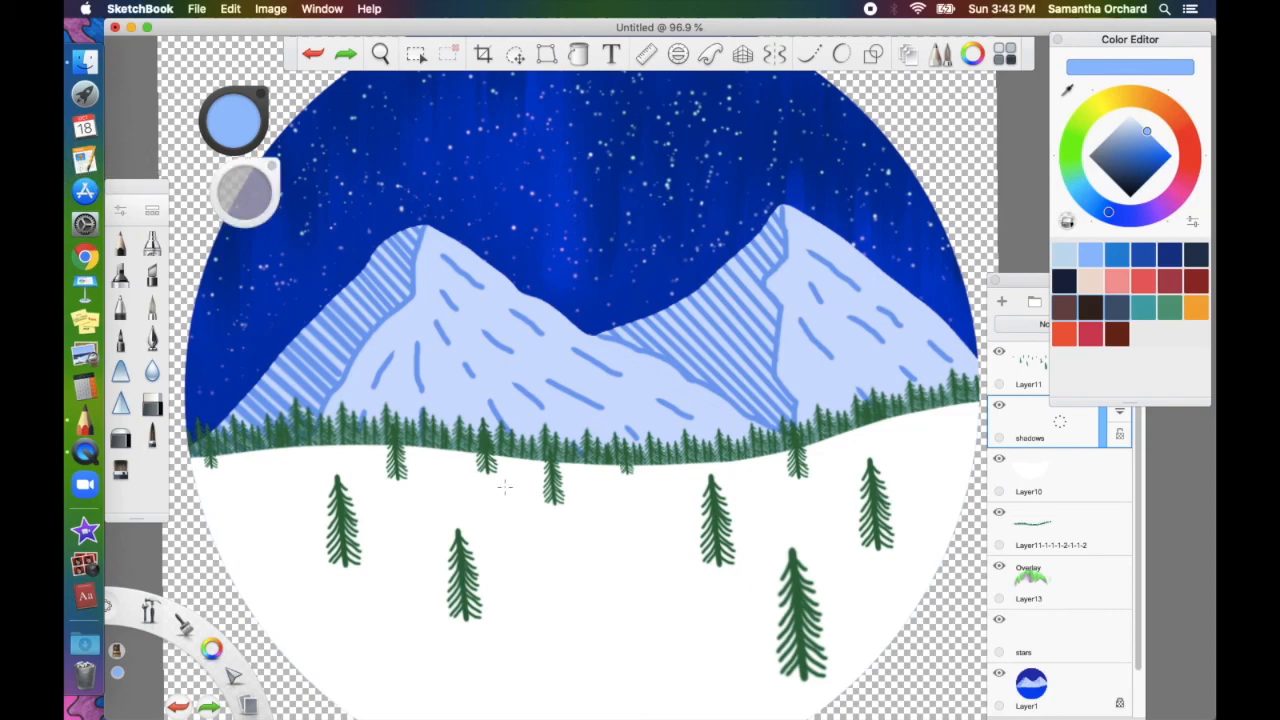
Paint pale-blue shadows beneath the front and right-hand pine trees
{"action": "left_click_drag", "start_coordinate": [551, 508], "coordinate": [538, 540]}
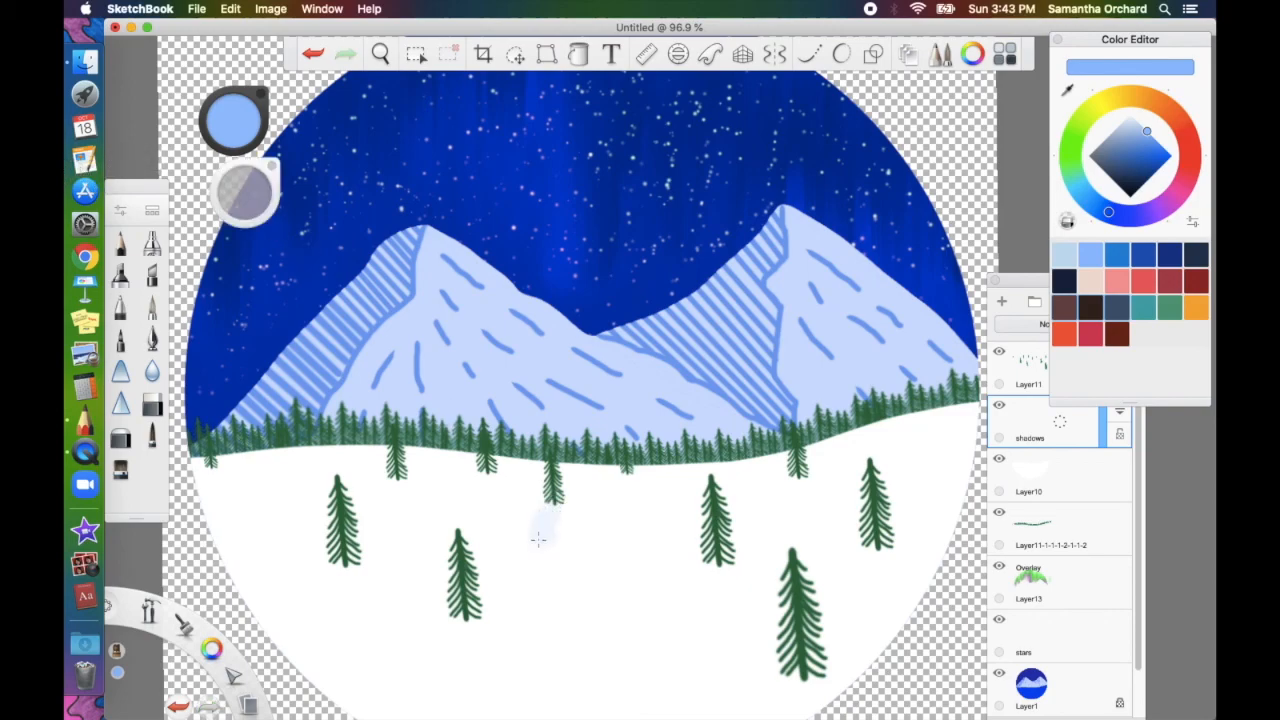
{"action": "mouse_move", "coordinate": [474, 622]}
{"action": "left_mouse_down"}
{"action": "mouse_move", "coordinate": [460, 617]}
{"action": "mouse_move", "coordinate": [452, 632]}
{"action": "left_mouse_up"}
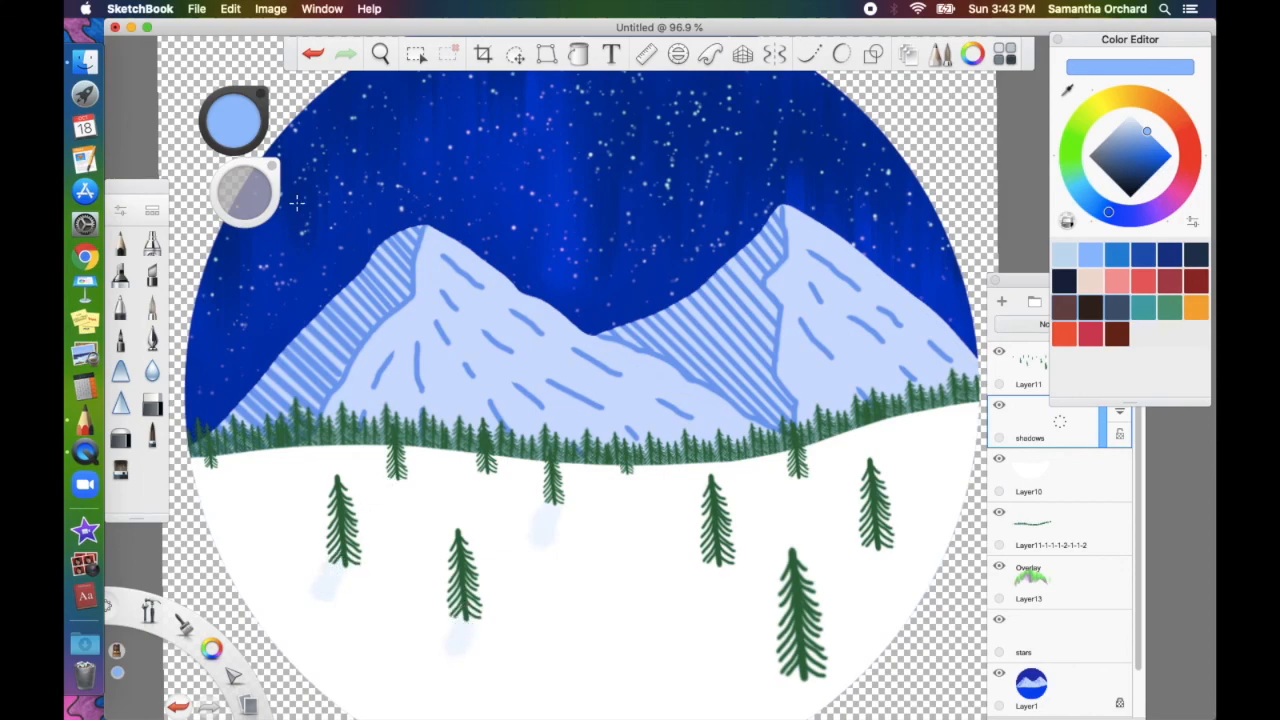
{"action": "scroll", "coordinate": [676, 483], "scroll_direction": "down", "scroll_amount": 3}
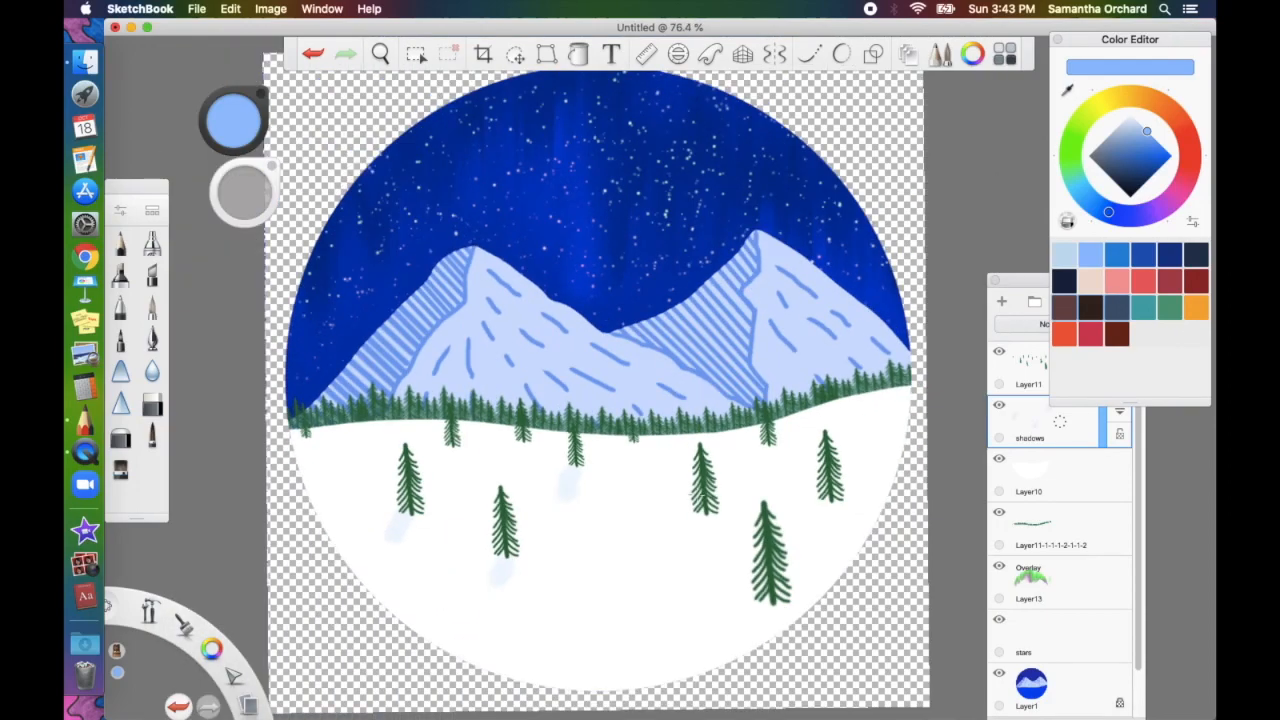
{"action": "left_click_drag", "start_coordinate": [773, 611], "coordinate": [737, 649]}
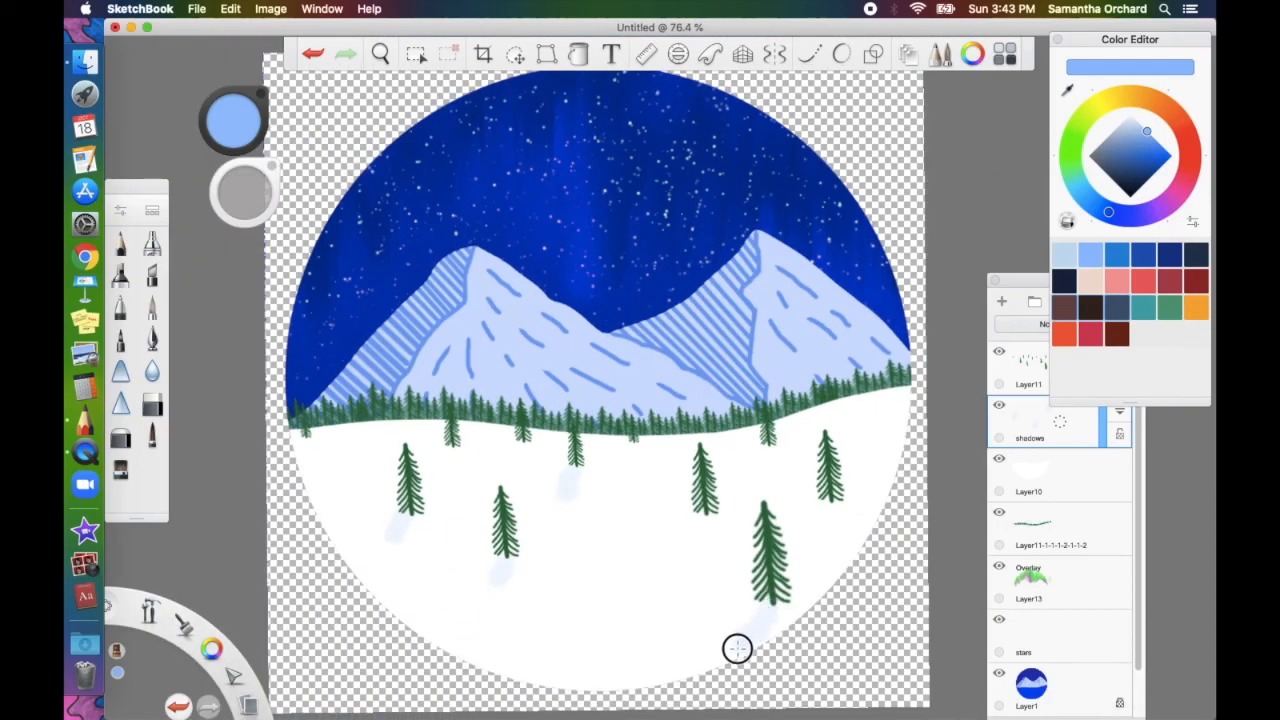
{"action": "left_click_drag", "start_coordinate": [772, 610], "coordinate": [751, 634]}
{"action": "left_click_drag", "start_coordinate": [831, 507], "coordinate": [829, 517]}
{"action": "left_click_drag", "start_coordinate": [711, 517], "coordinate": [694, 534]}
Extend the left trees' shadows, add shadows under the treeline pines, and reselect the shadows layer
{"action": "left_click_drag", "start_coordinate": [403, 525], "coordinate": [391, 549]}
{"action": "left_click_drag", "start_coordinate": [501, 571], "coordinate": [494, 590]}
{"action": "left_click_drag", "start_coordinate": [697, 530], "coordinate": [685, 548]}
{"action": "left_click_drag", "start_coordinate": [766, 451], "coordinate": [757, 466]}
{"action": "left_click_drag", "start_coordinate": [633, 444], "coordinate": [627, 450]}
{"action": "left_click_drag", "start_coordinate": [519, 443], "coordinate": [511, 447]}
{"action": "left_click_drag", "start_coordinate": [454, 449], "coordinate": [448, 457]}
{"action": "left_click_drag", "start_coordinate": [305, 439], "coordinate": [299, 445]}
{"action": "left_click", "coordinate": [1065, 690]}
{"action": "left_click", "coordinate": [416, 54]}
{"action": "left_click", "coordinate": [1074, 430]}
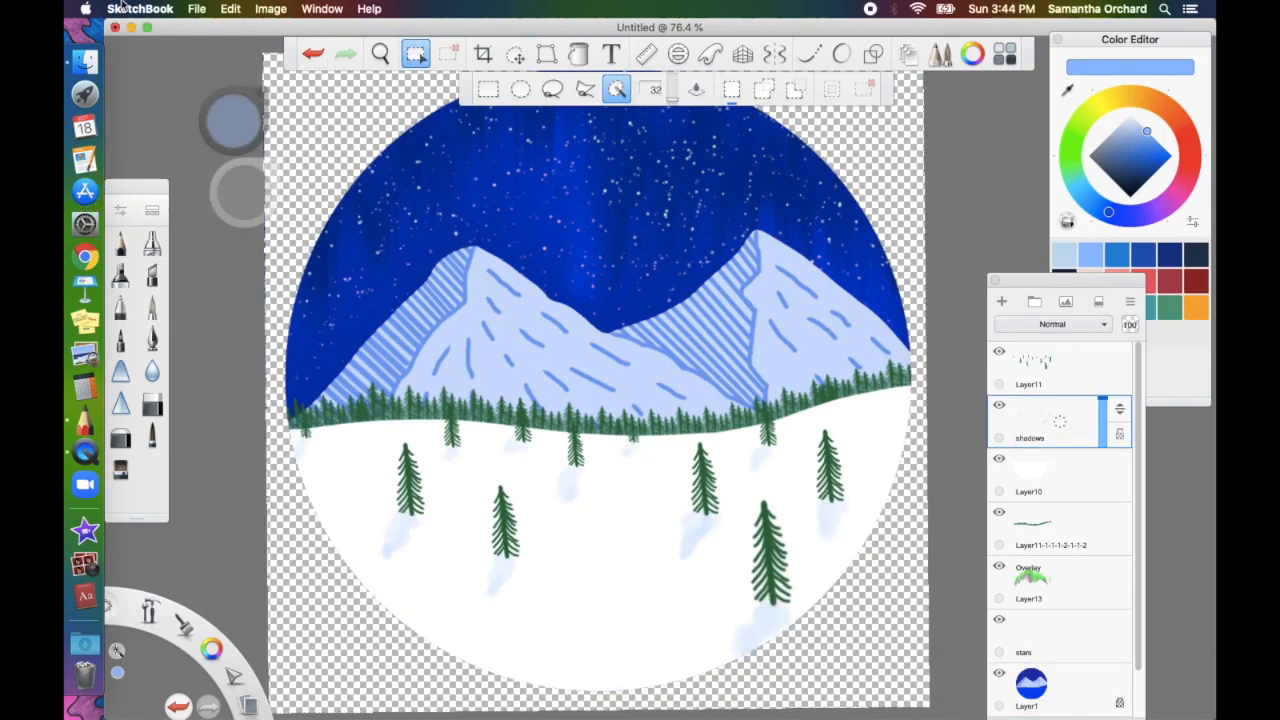
Start saving the painting to the Desktop with the file name '20'
{"action": "left_click", "coordinate": [198, 8]}
{"action": "left_click", "coordinate": [240, 114]}
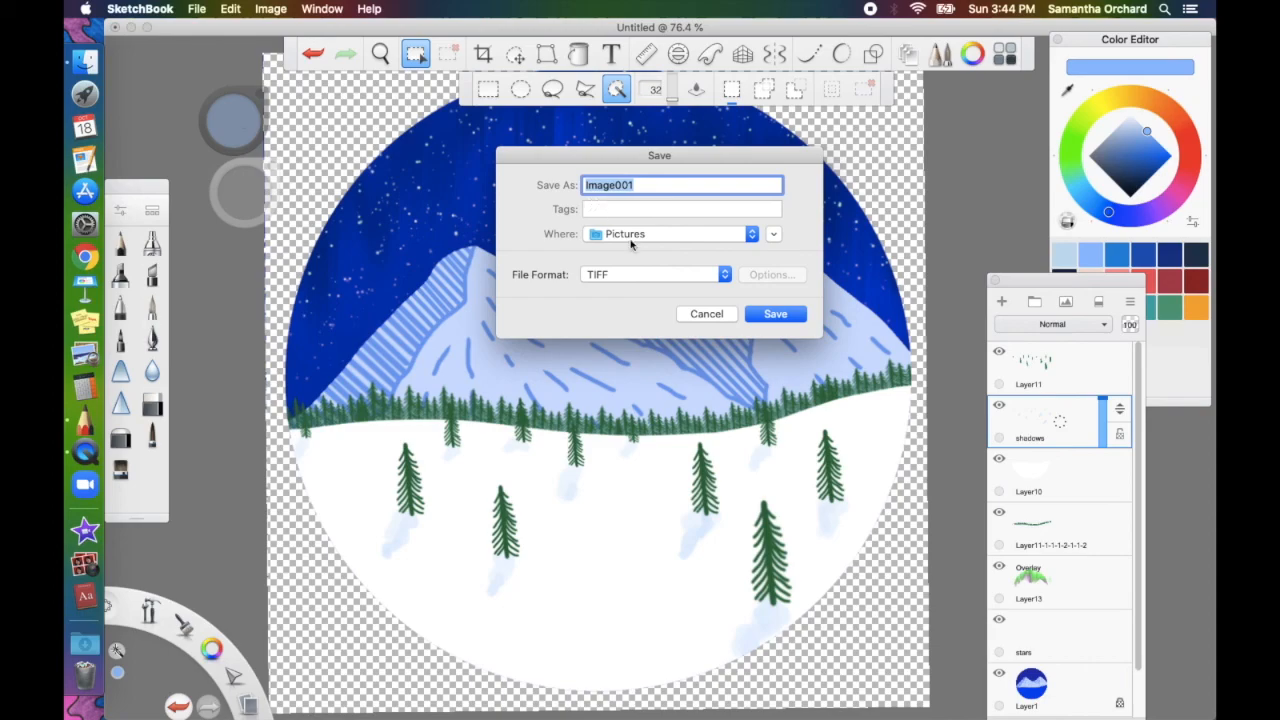
{"action": "left_click", "coordinate": [630, 238]}
{"action": "left_click", "coordinate": [645, 340]}
{"action": "type", "text": "20"}
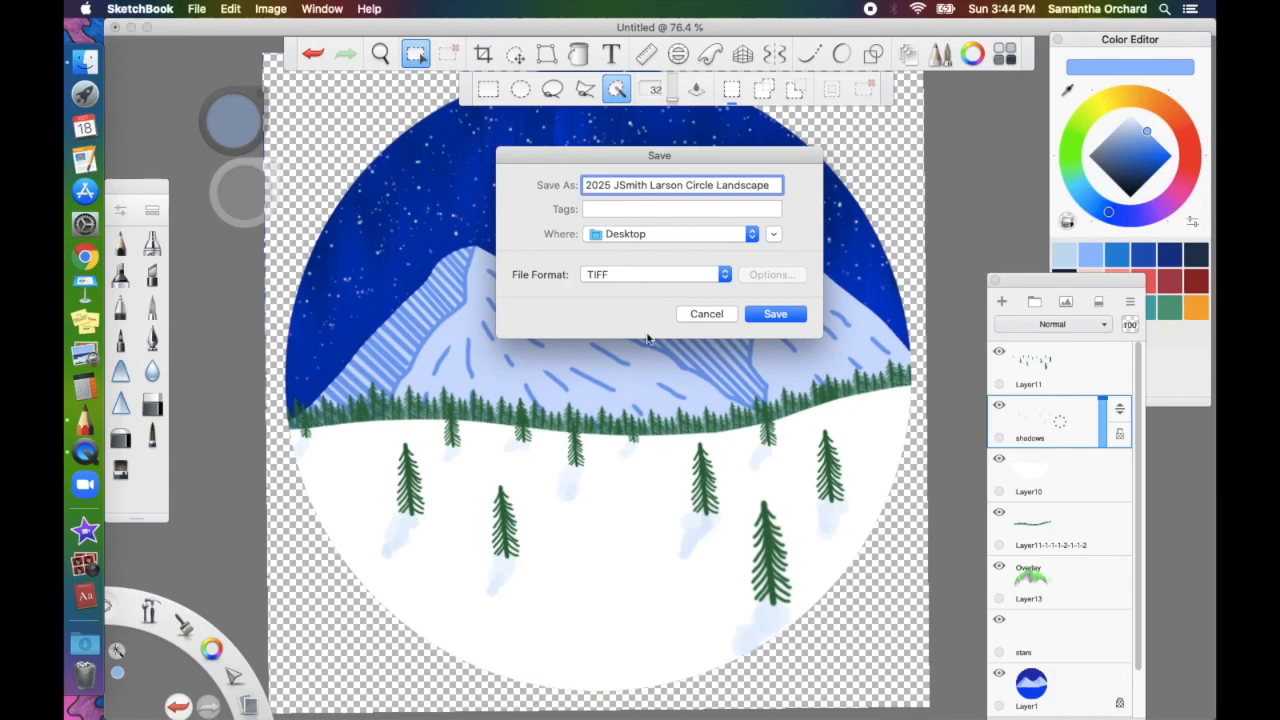
Save it in PNG format, accept merging all layers, and minimise SketchBook
{"action": "left_click", "coordinate": [685, 276]}
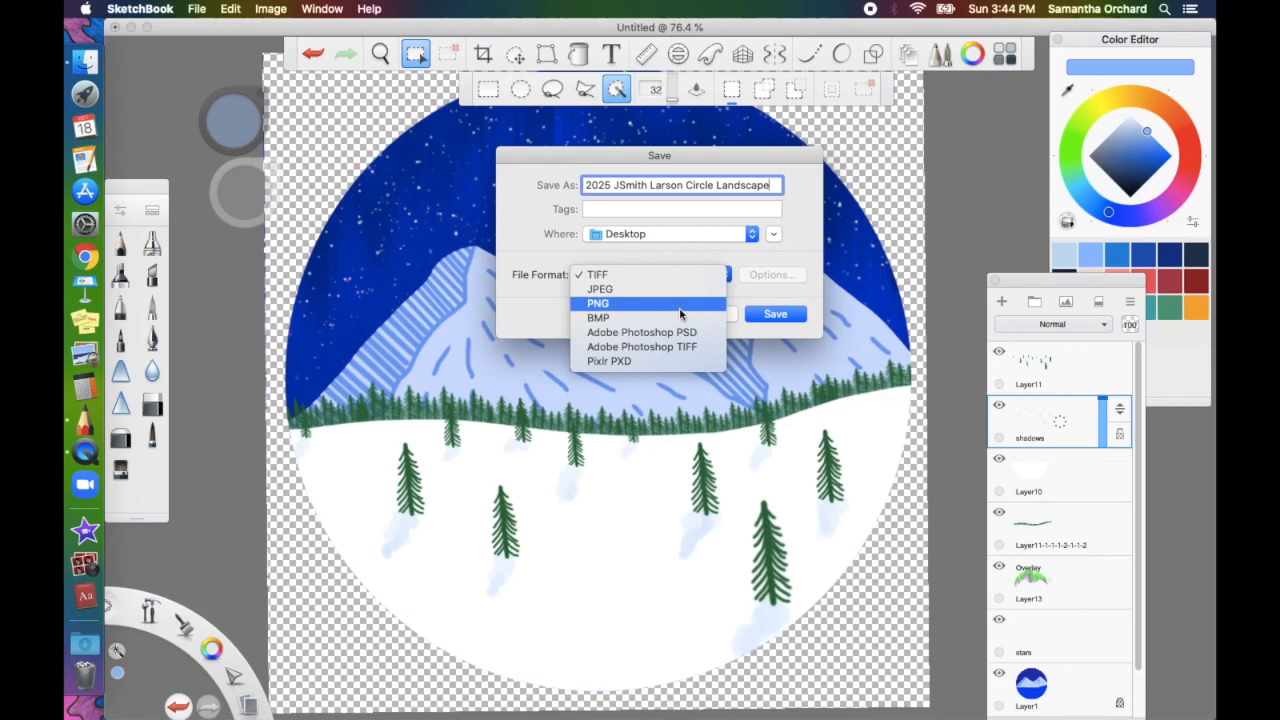
{"action": "left_click", "coordinate": [680, 314]}
{"action": "left_click", "coordinate": [777, 314]}
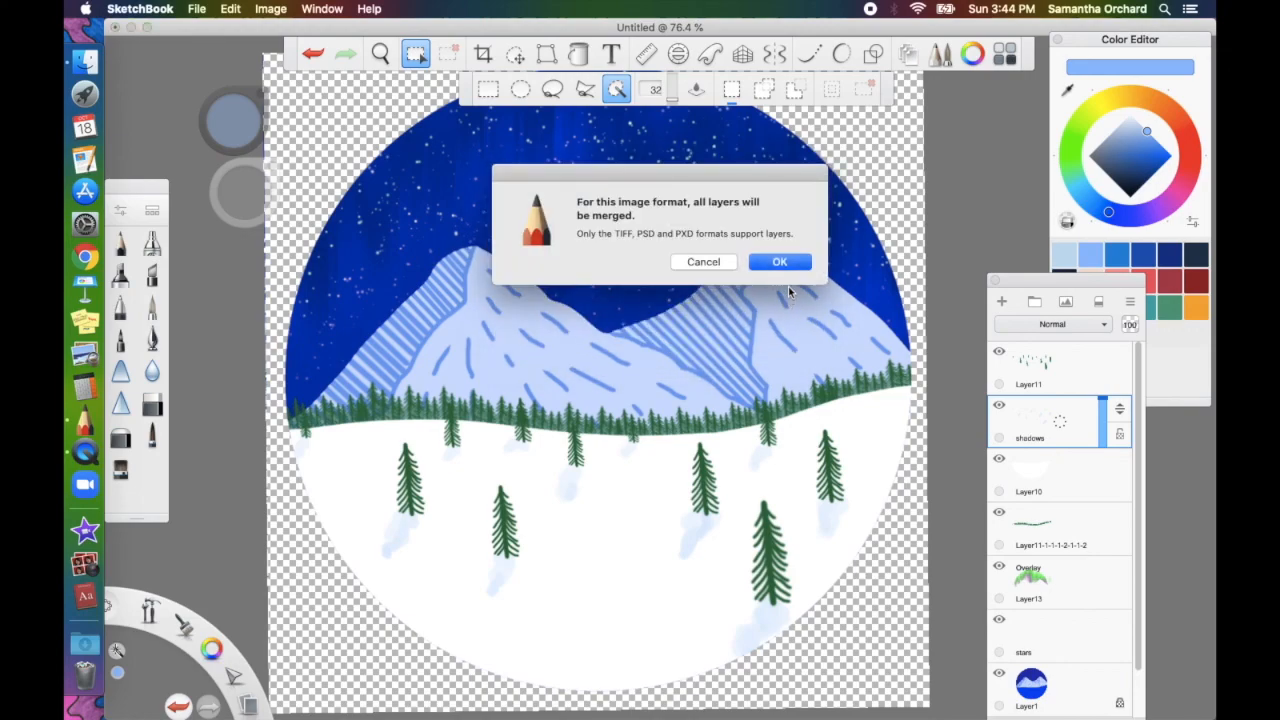
{"action": "left_click", "coordinate": [786, 263]}
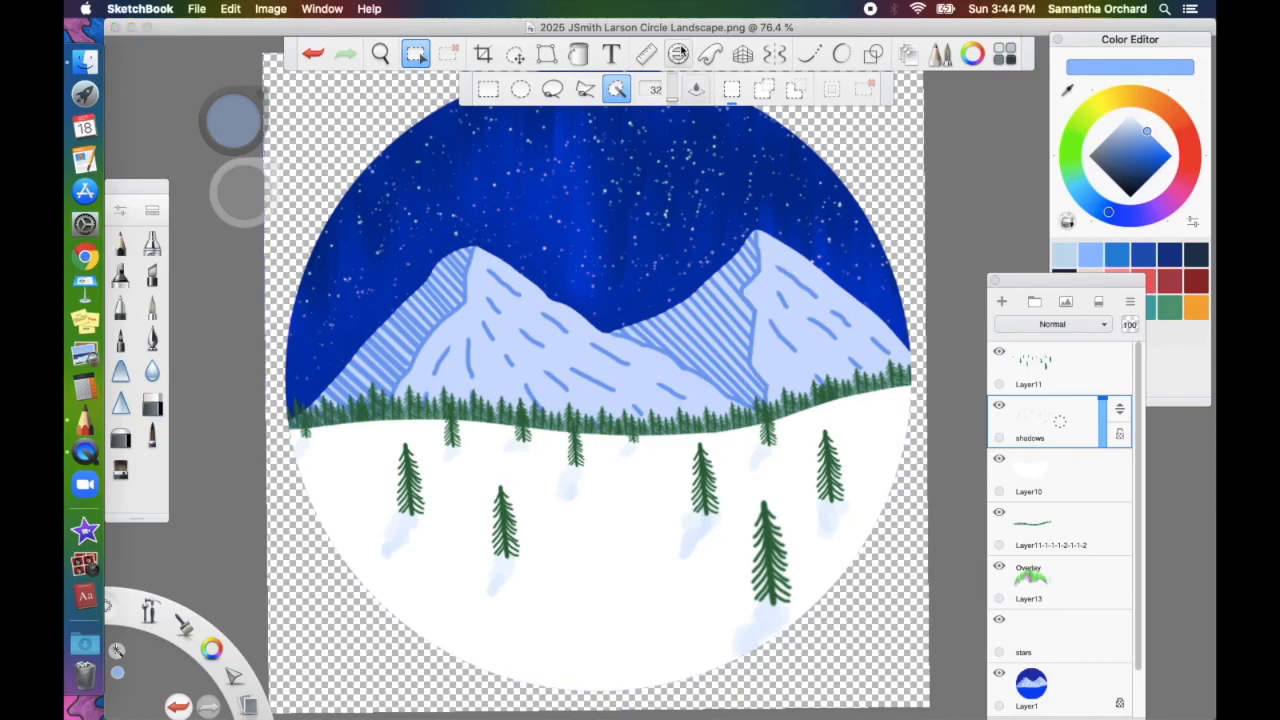
{"action": "left_click", "coordinate": [131, 27]}
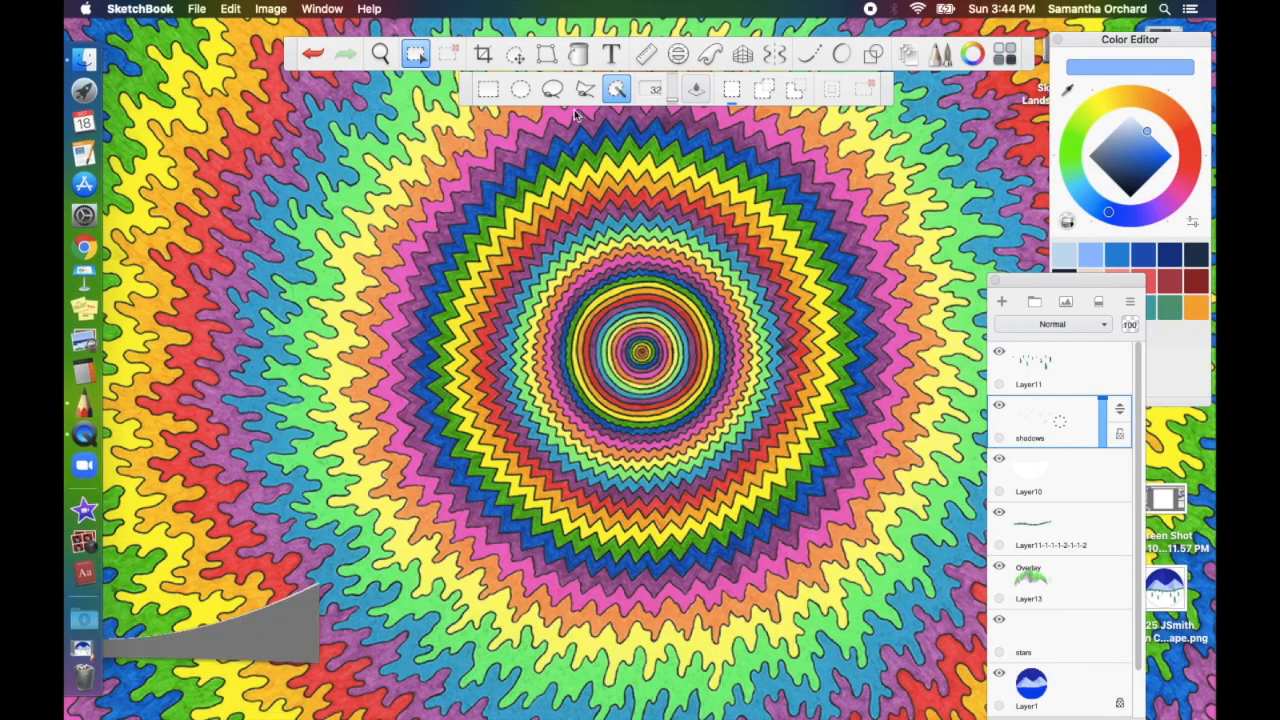
{"action": "left_click", "coordinate": [1180, 598]}
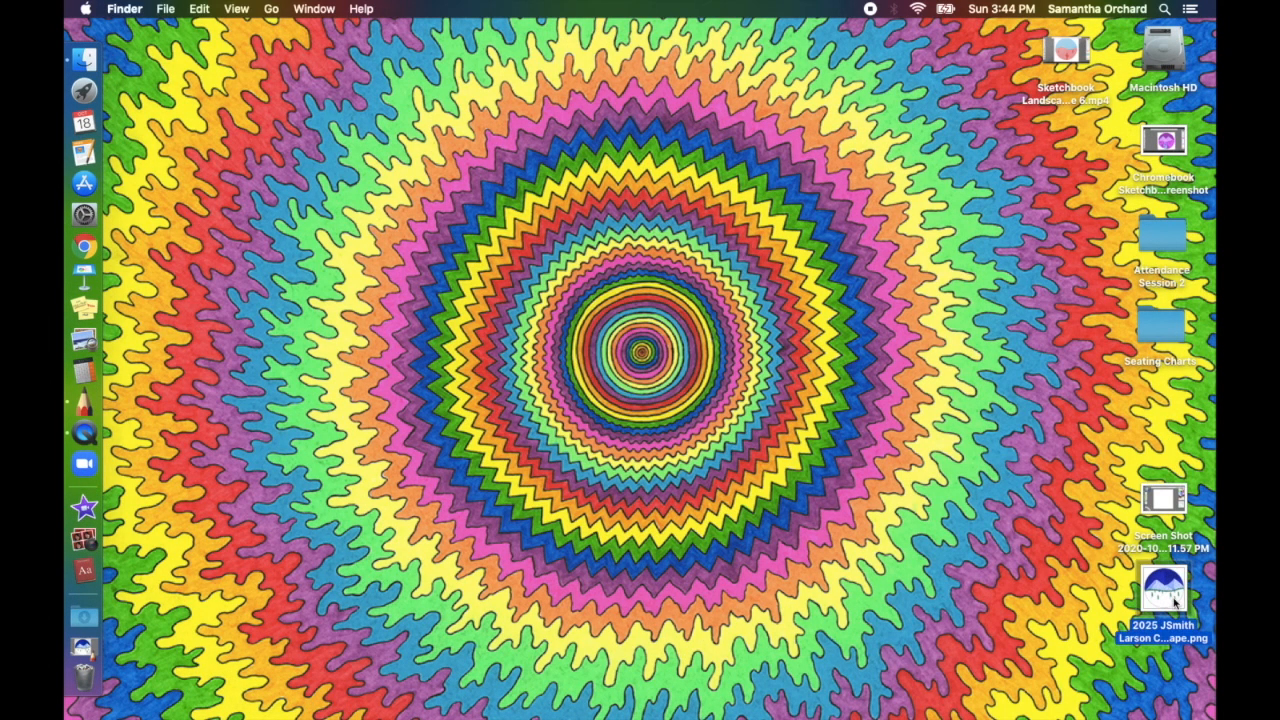
{"action": "key", "text": "space"}
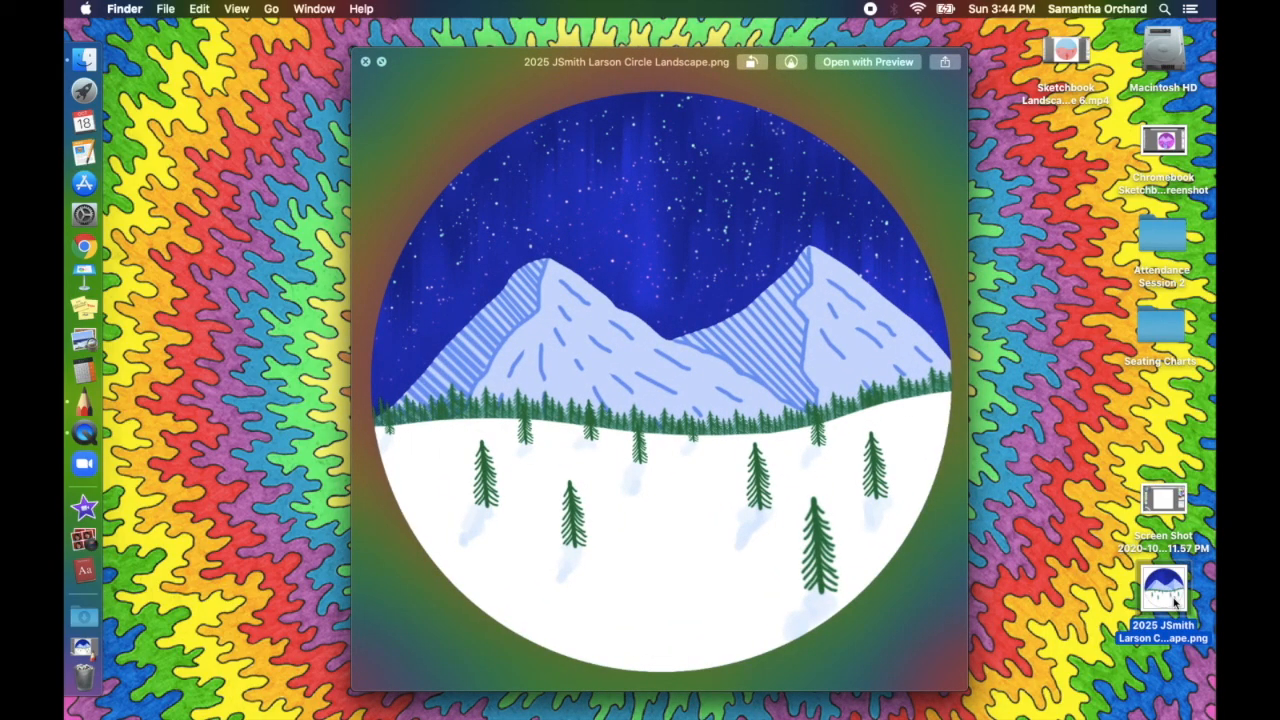
{"action": "key", "text": "space"}
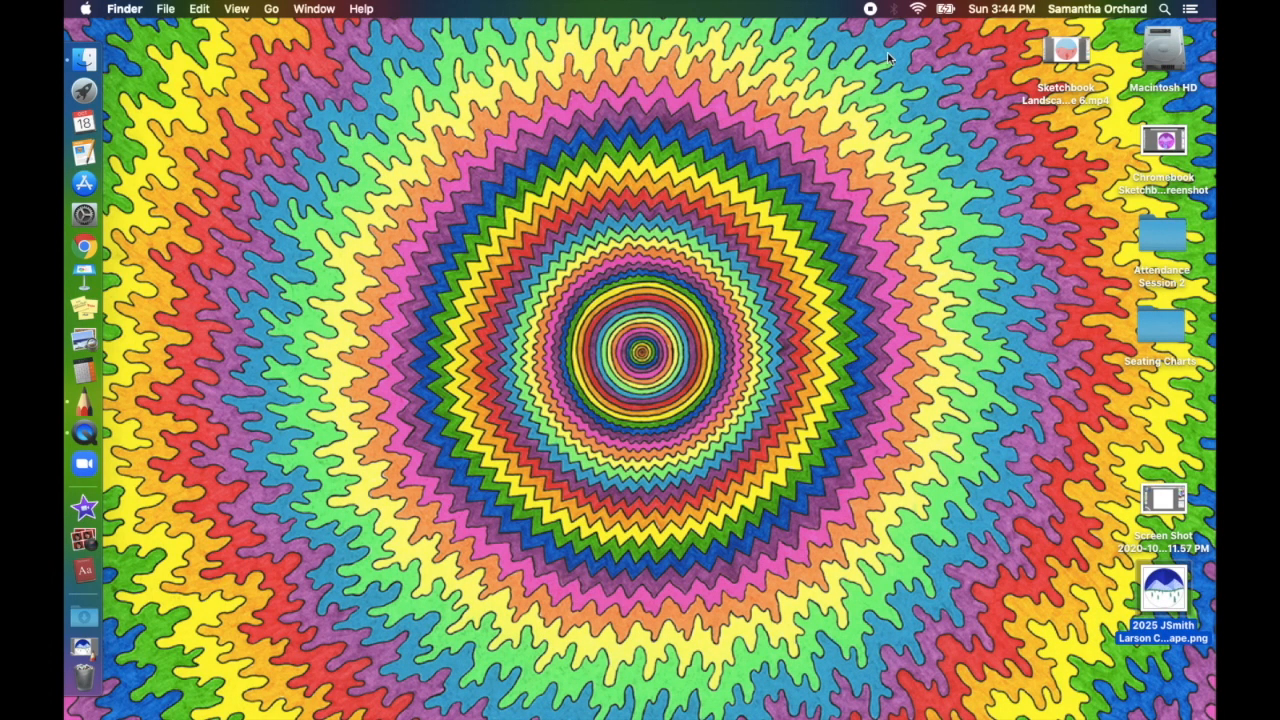